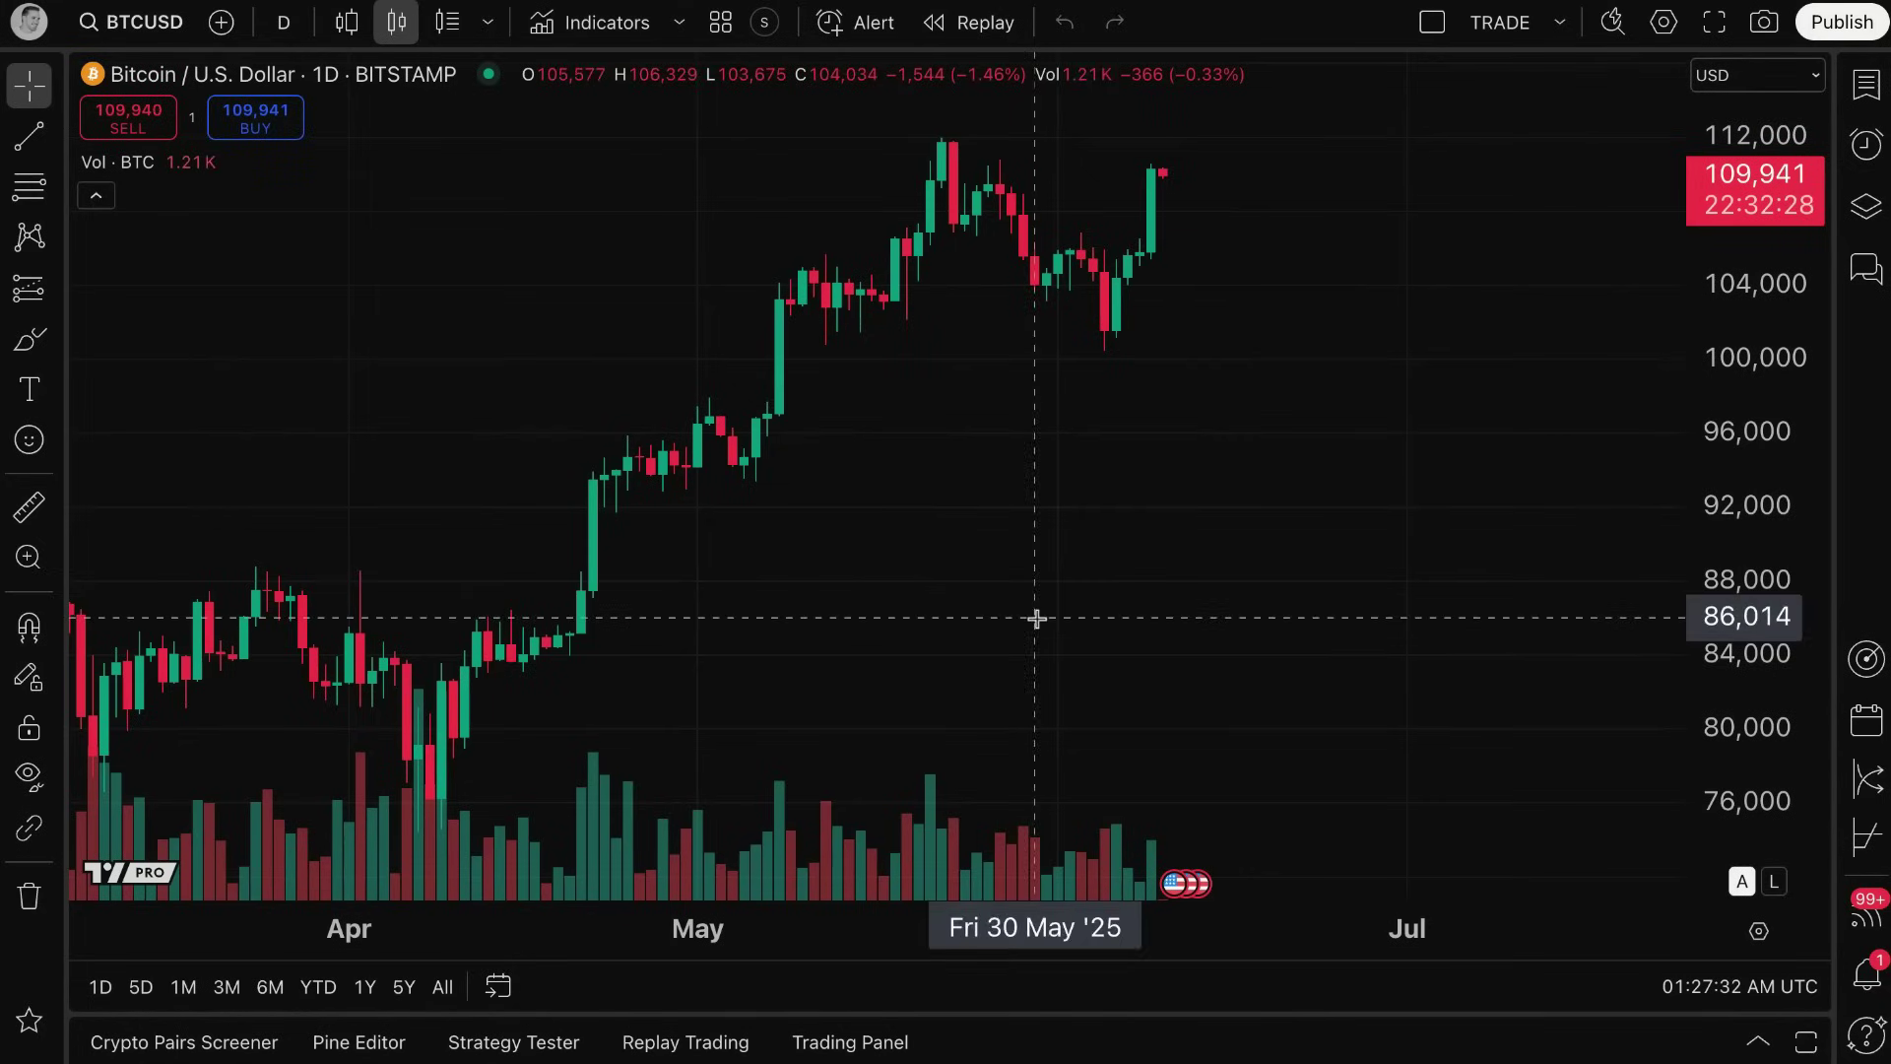
Examine the settings, message and notification options for a new BTCUSD alert, and close the dialog without creating it.
{"action": "left_click_drag", "start_coordinate": [1172, 553], "coordinate": [1053, 546]}
{"action": "scroll", "coordinate": [1049, 543], "scroll_direction": "up", "scroll_amount": 3}
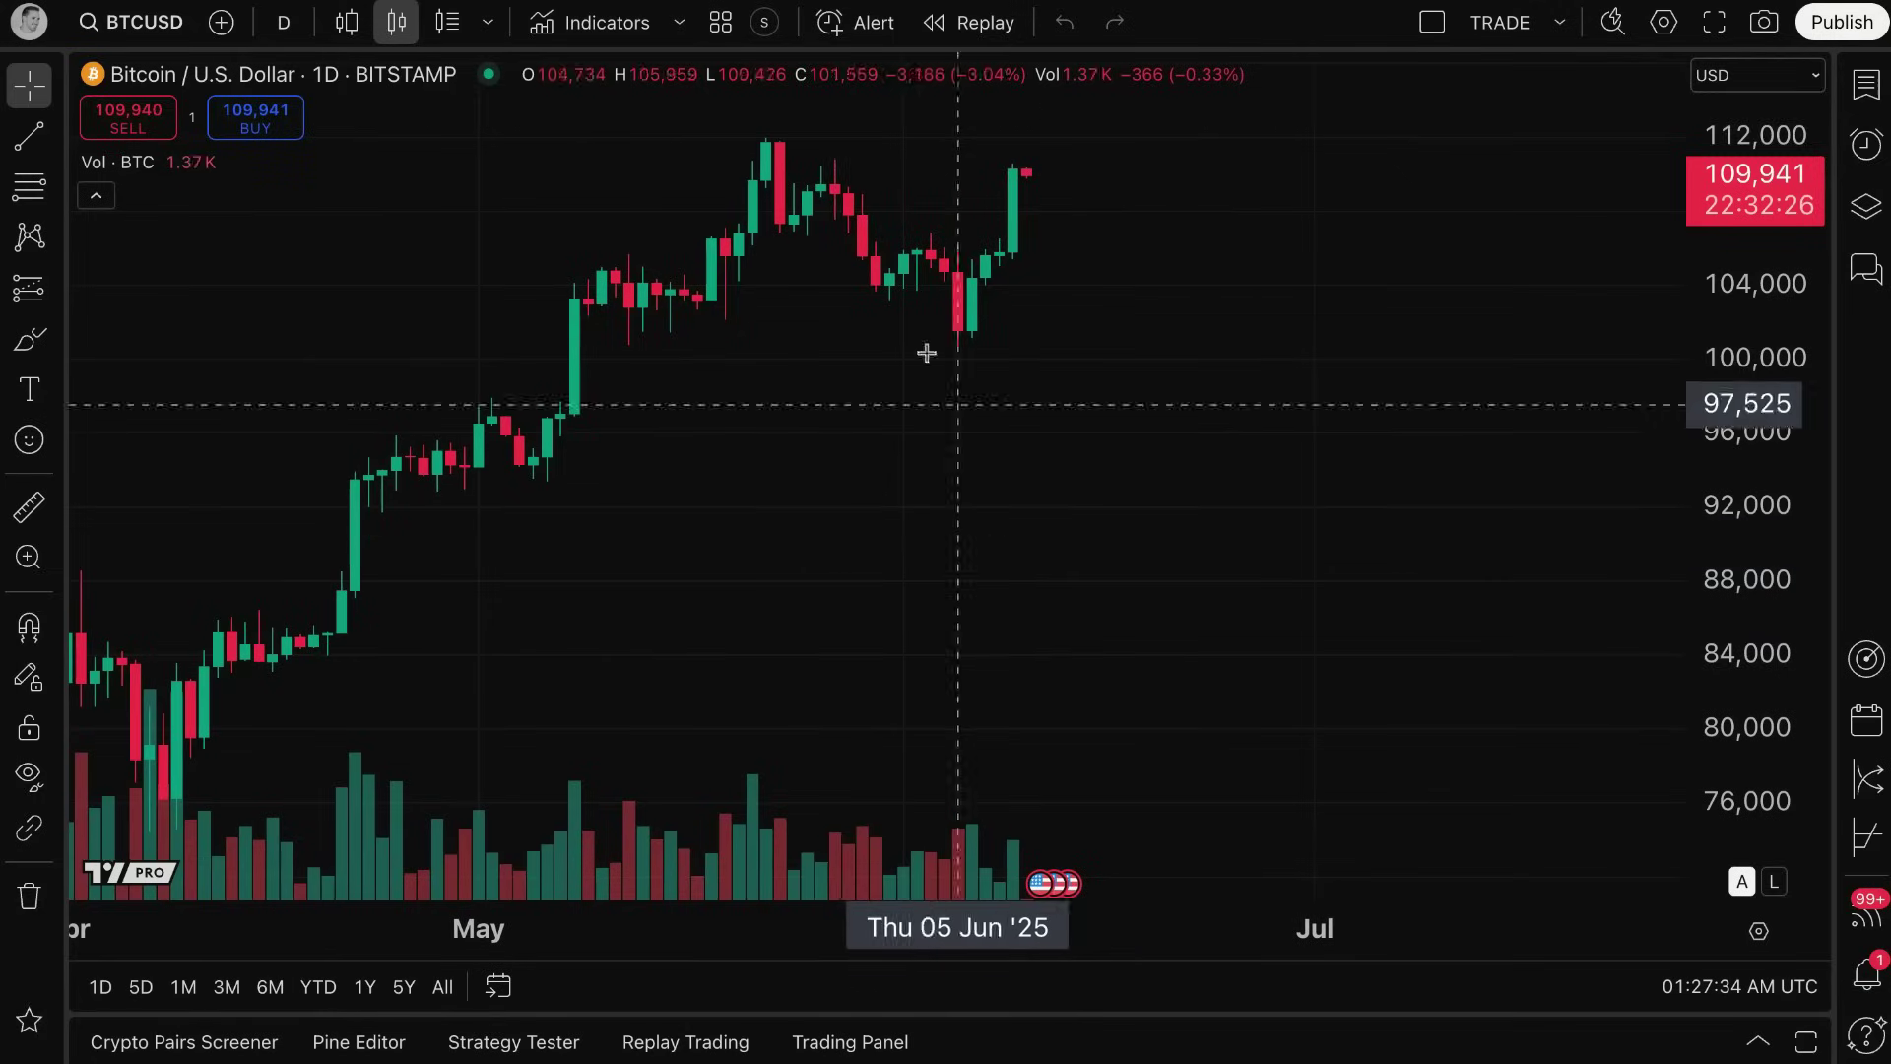
{"action": "left_click", "coordinate": [853, 23]}
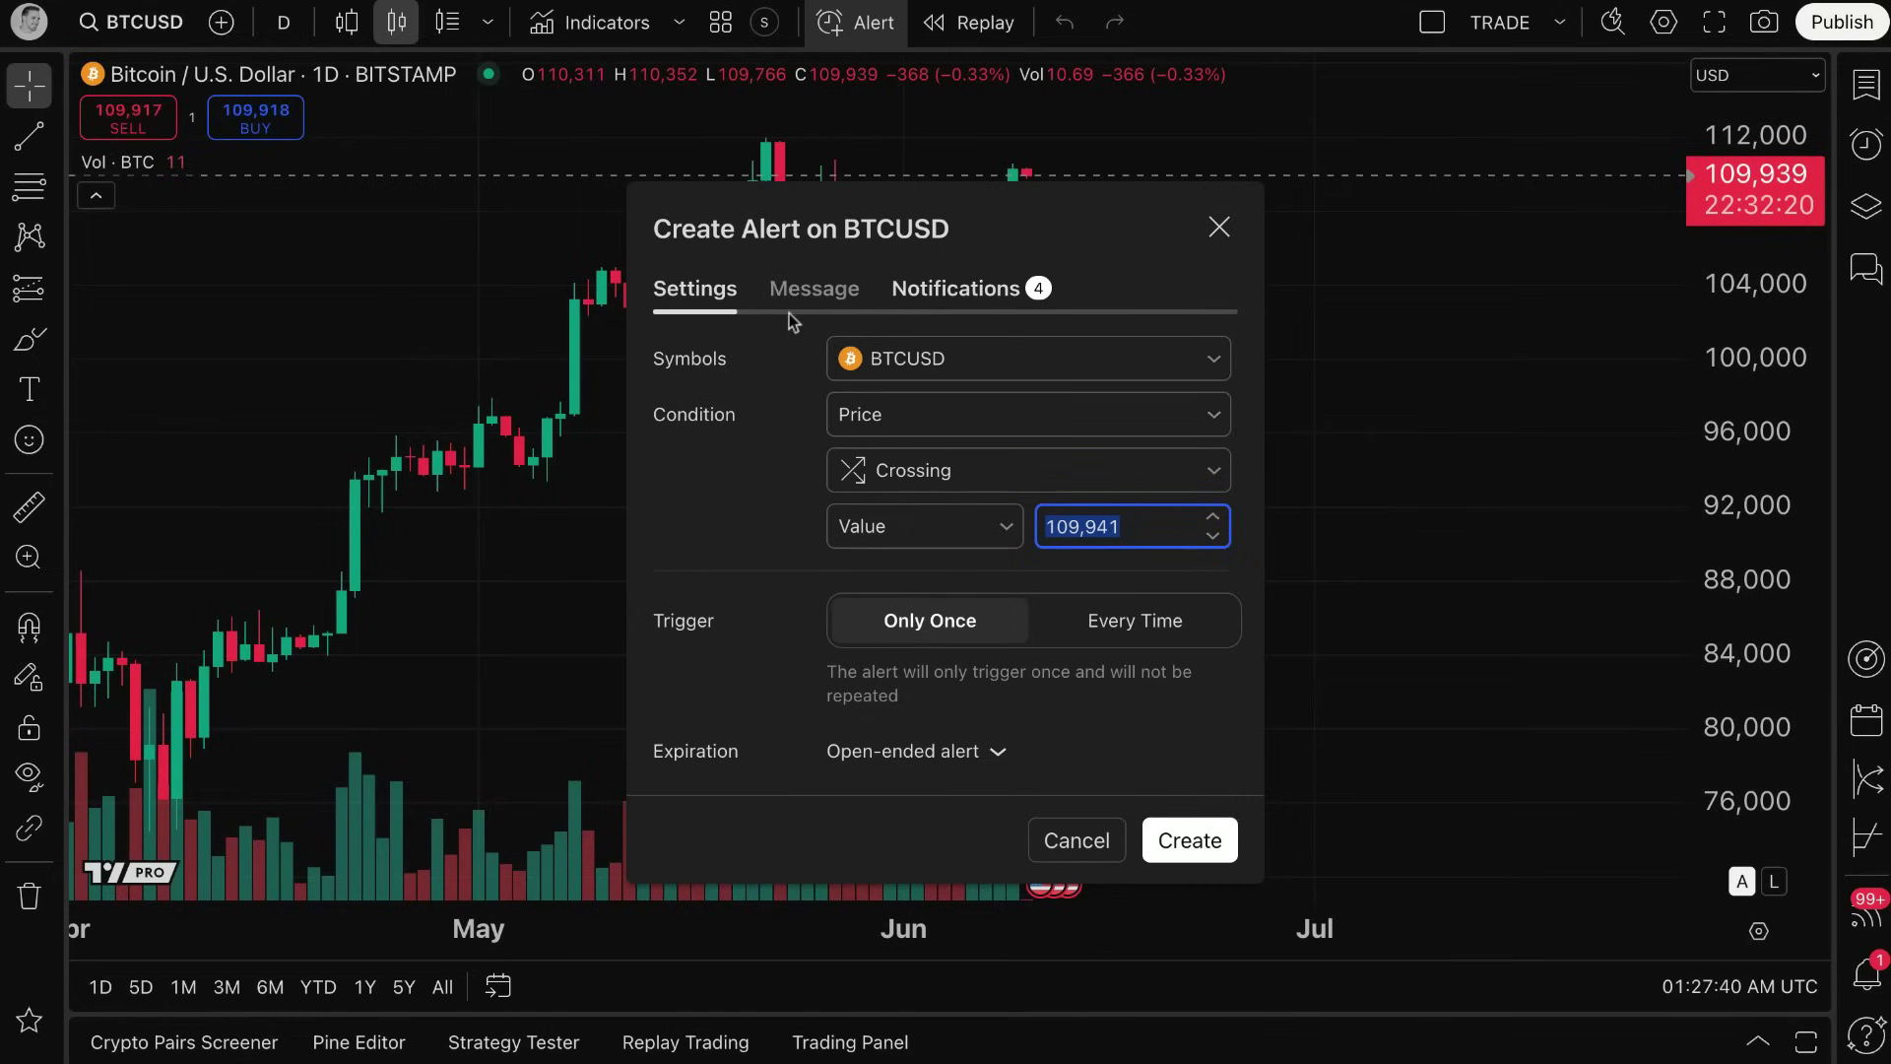
{"action": "left_click", "coordinate": [793, 288]}
{"action": "left_click", "coordinate": [954, 289]}
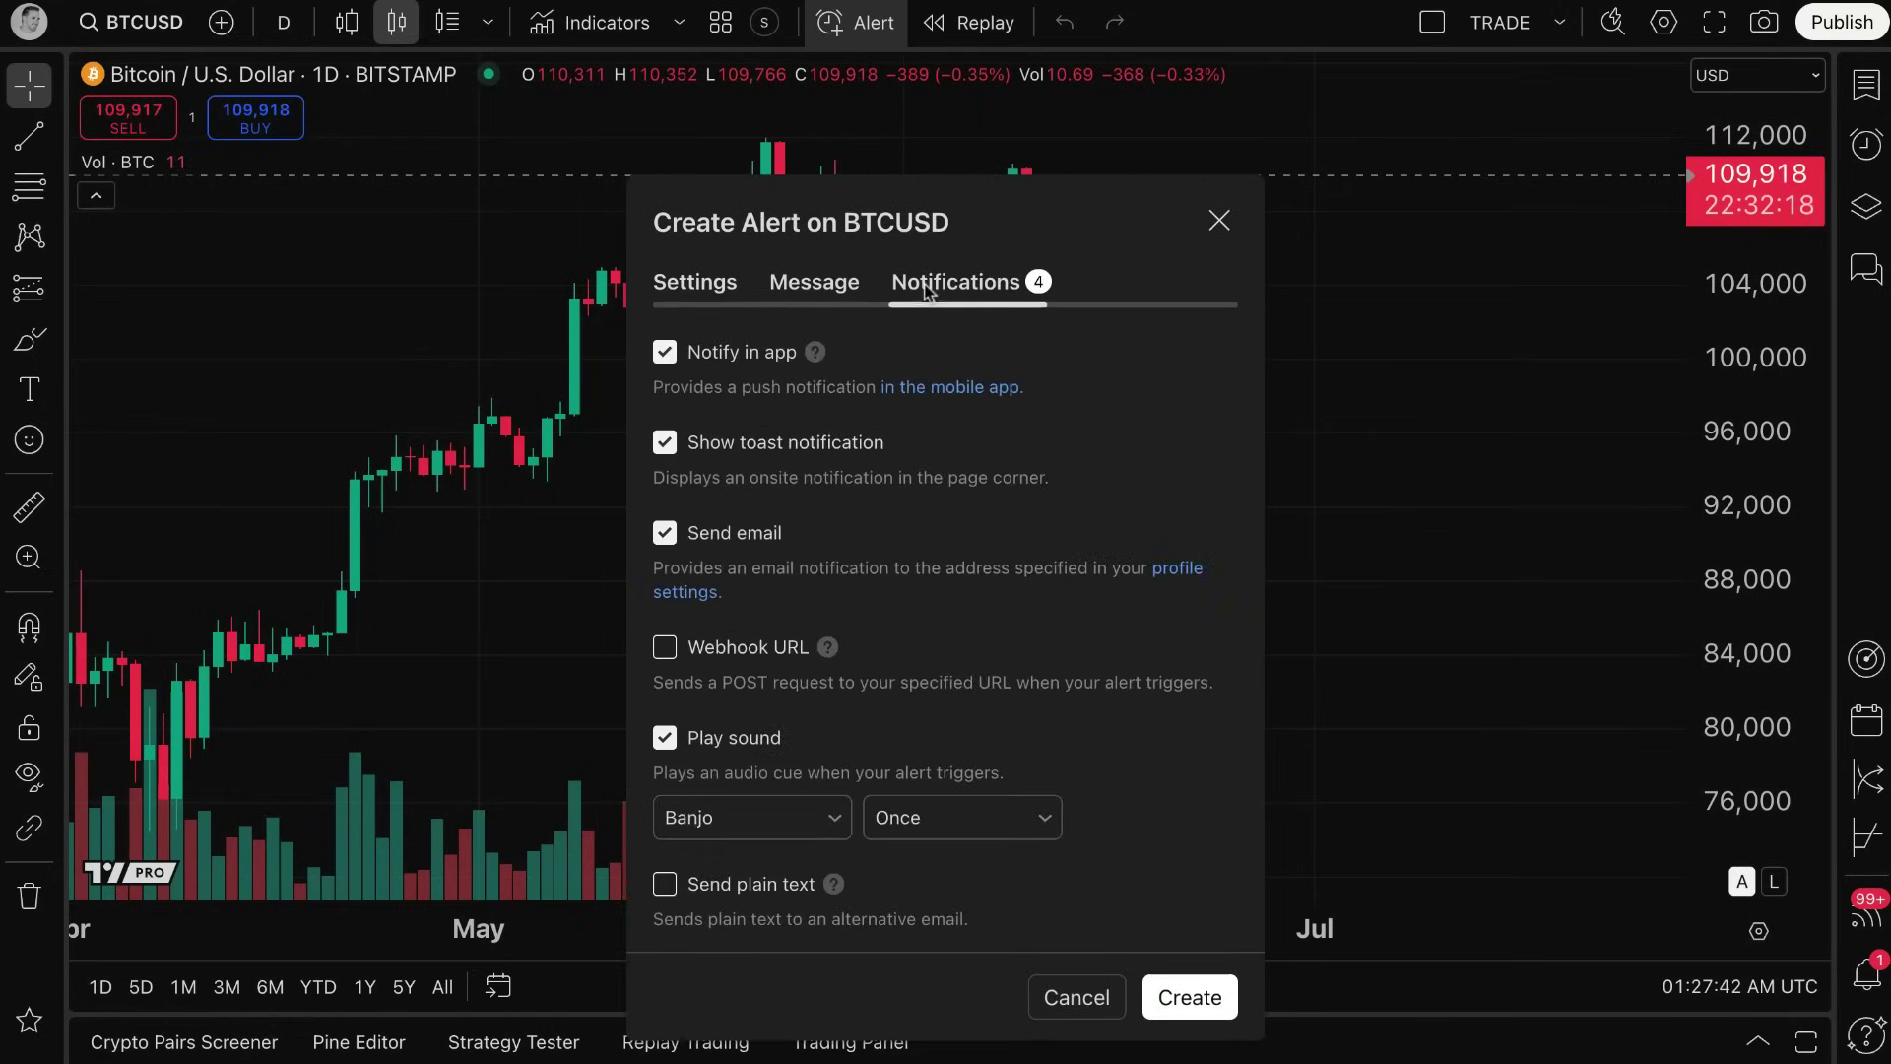
{"action": "left_click", "coordinate": [1219, 227]}
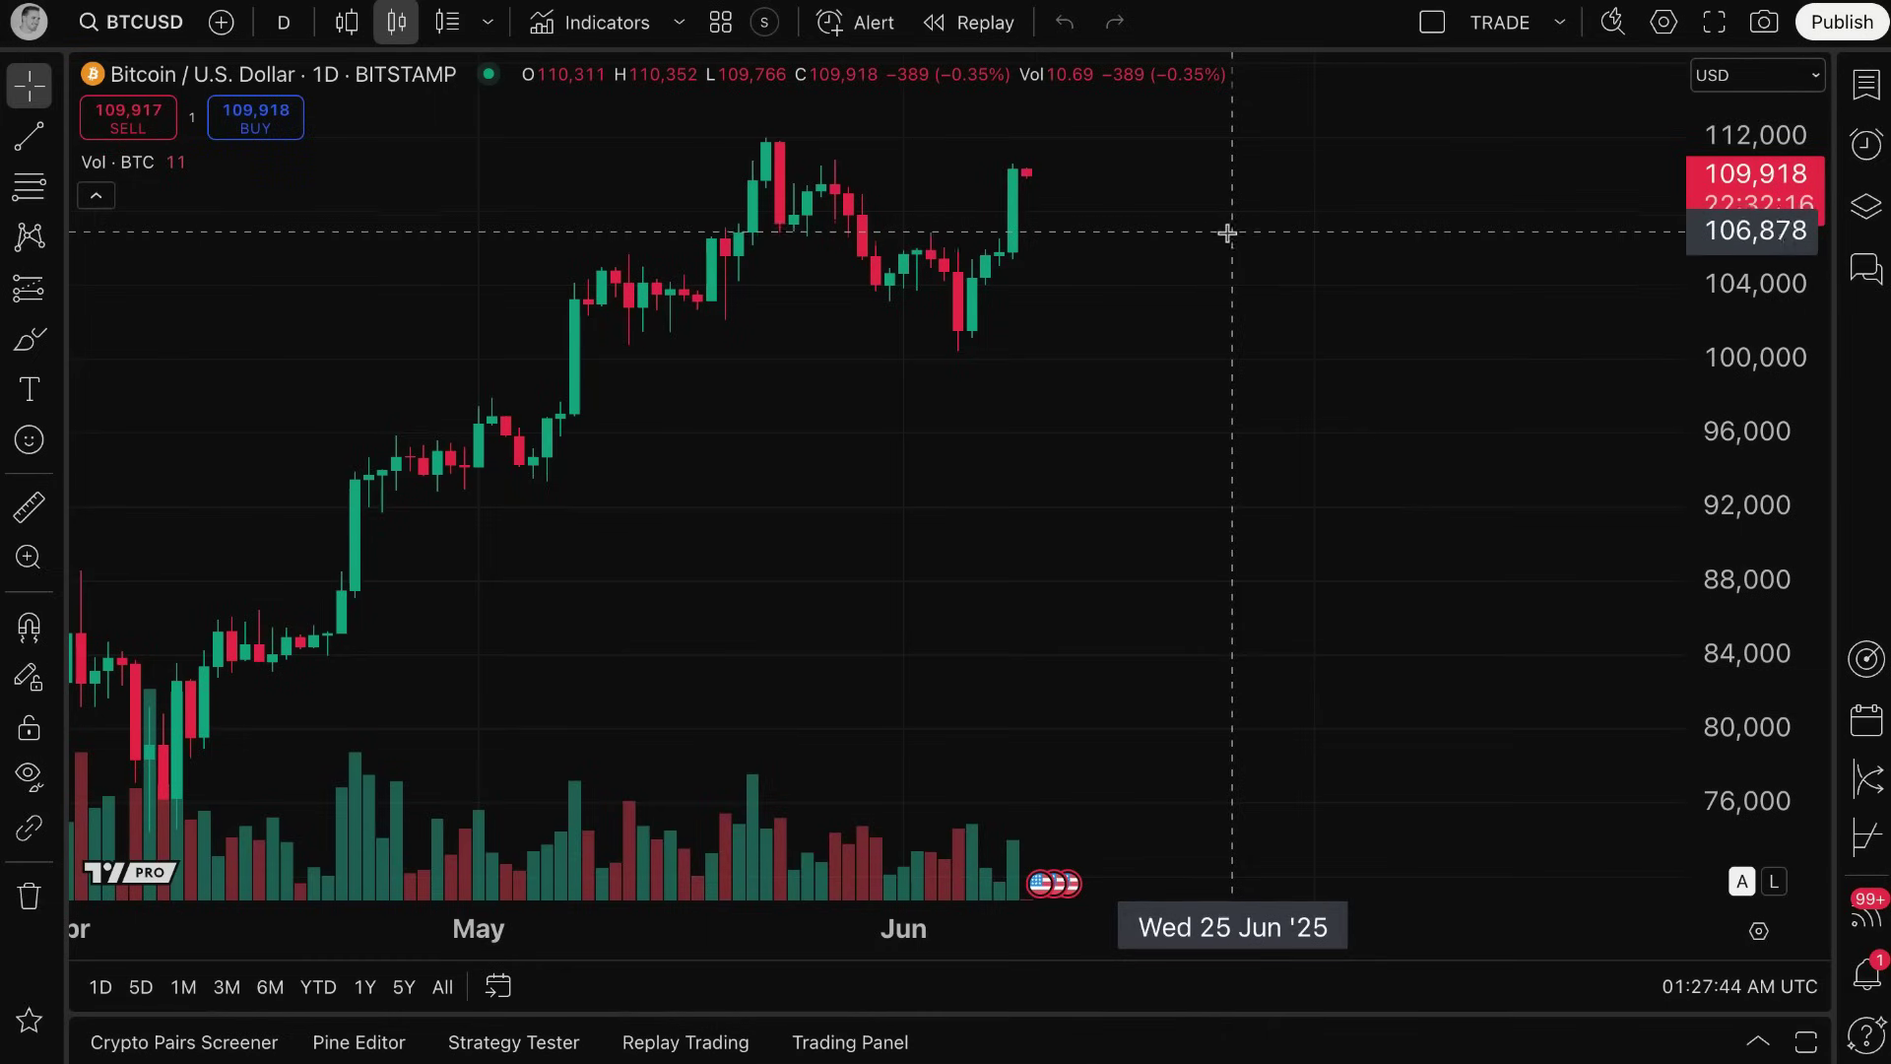
Look at the chart's option for adding an alert at a price level and browse the technical indicators library.
{"action": "right_click", "coordinate": [1090, 145]}
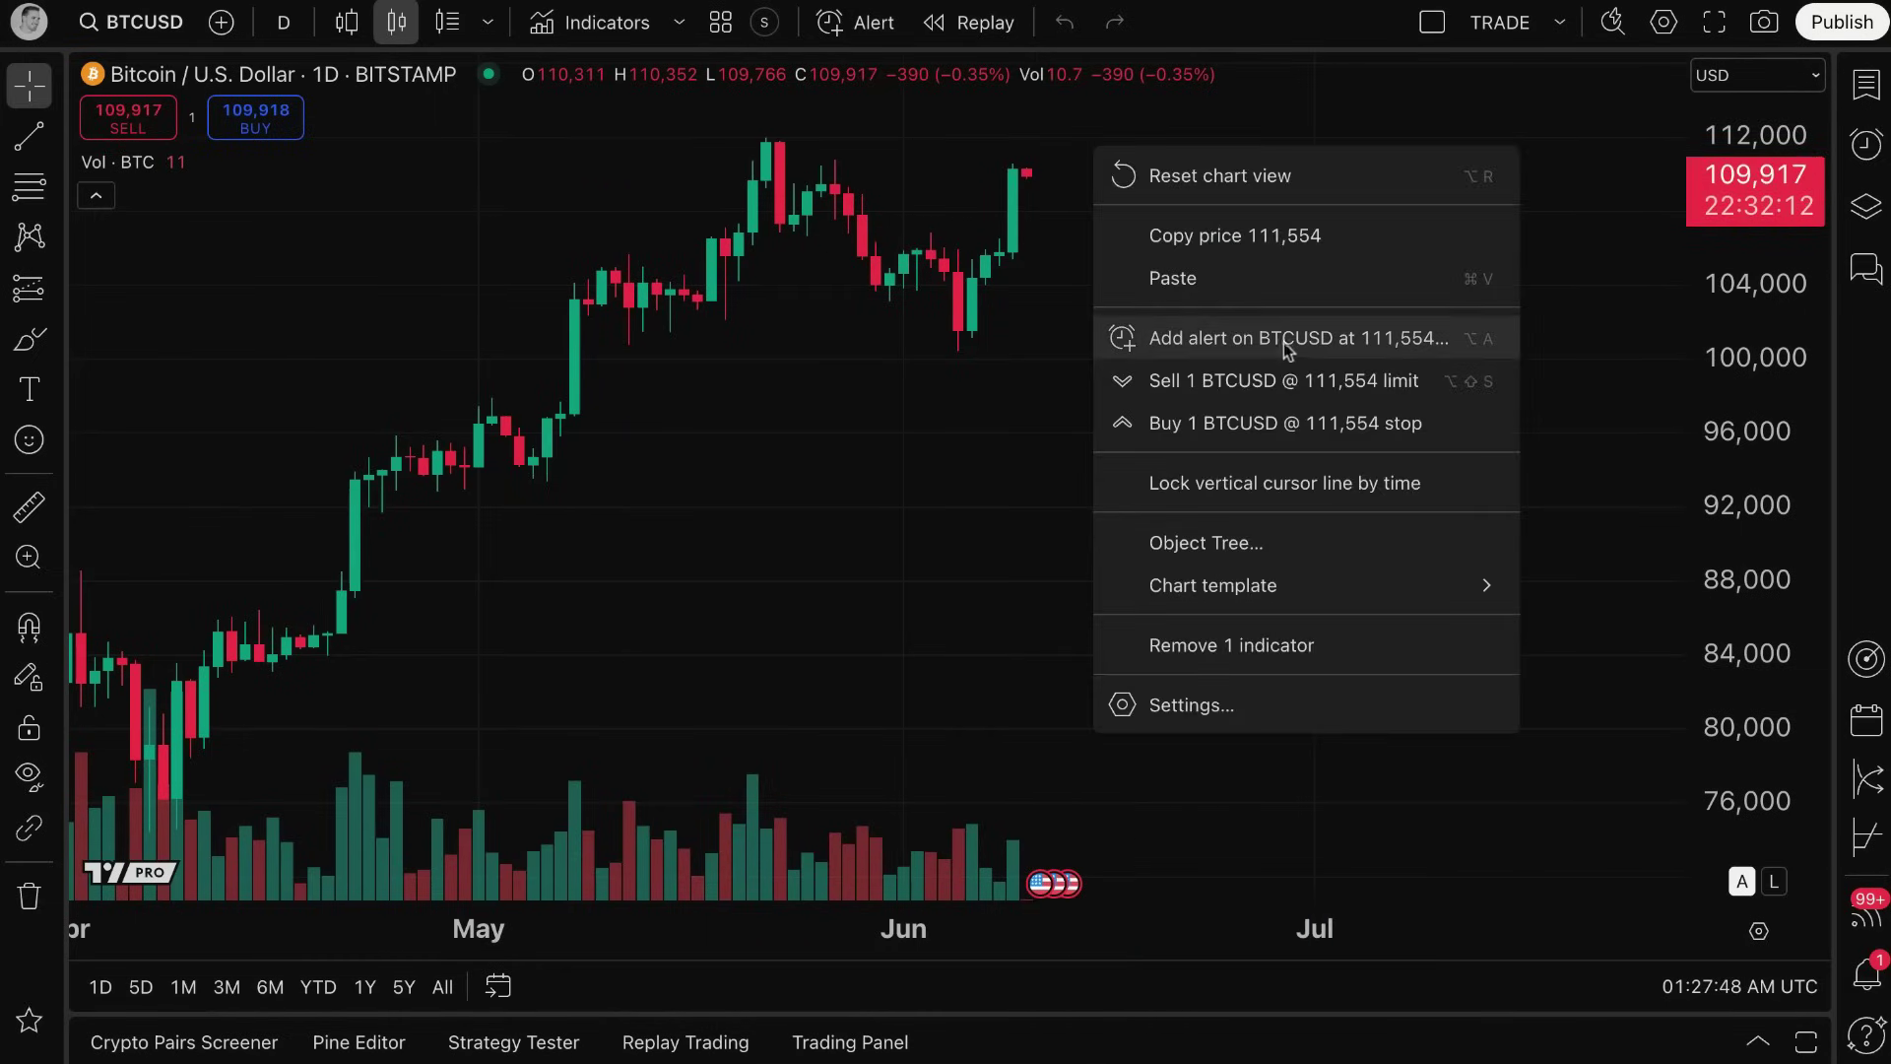
{"action": "left_click", "coordinate": [899, 404]}
{"action": "left_click", "coordinate": [591, 21]}
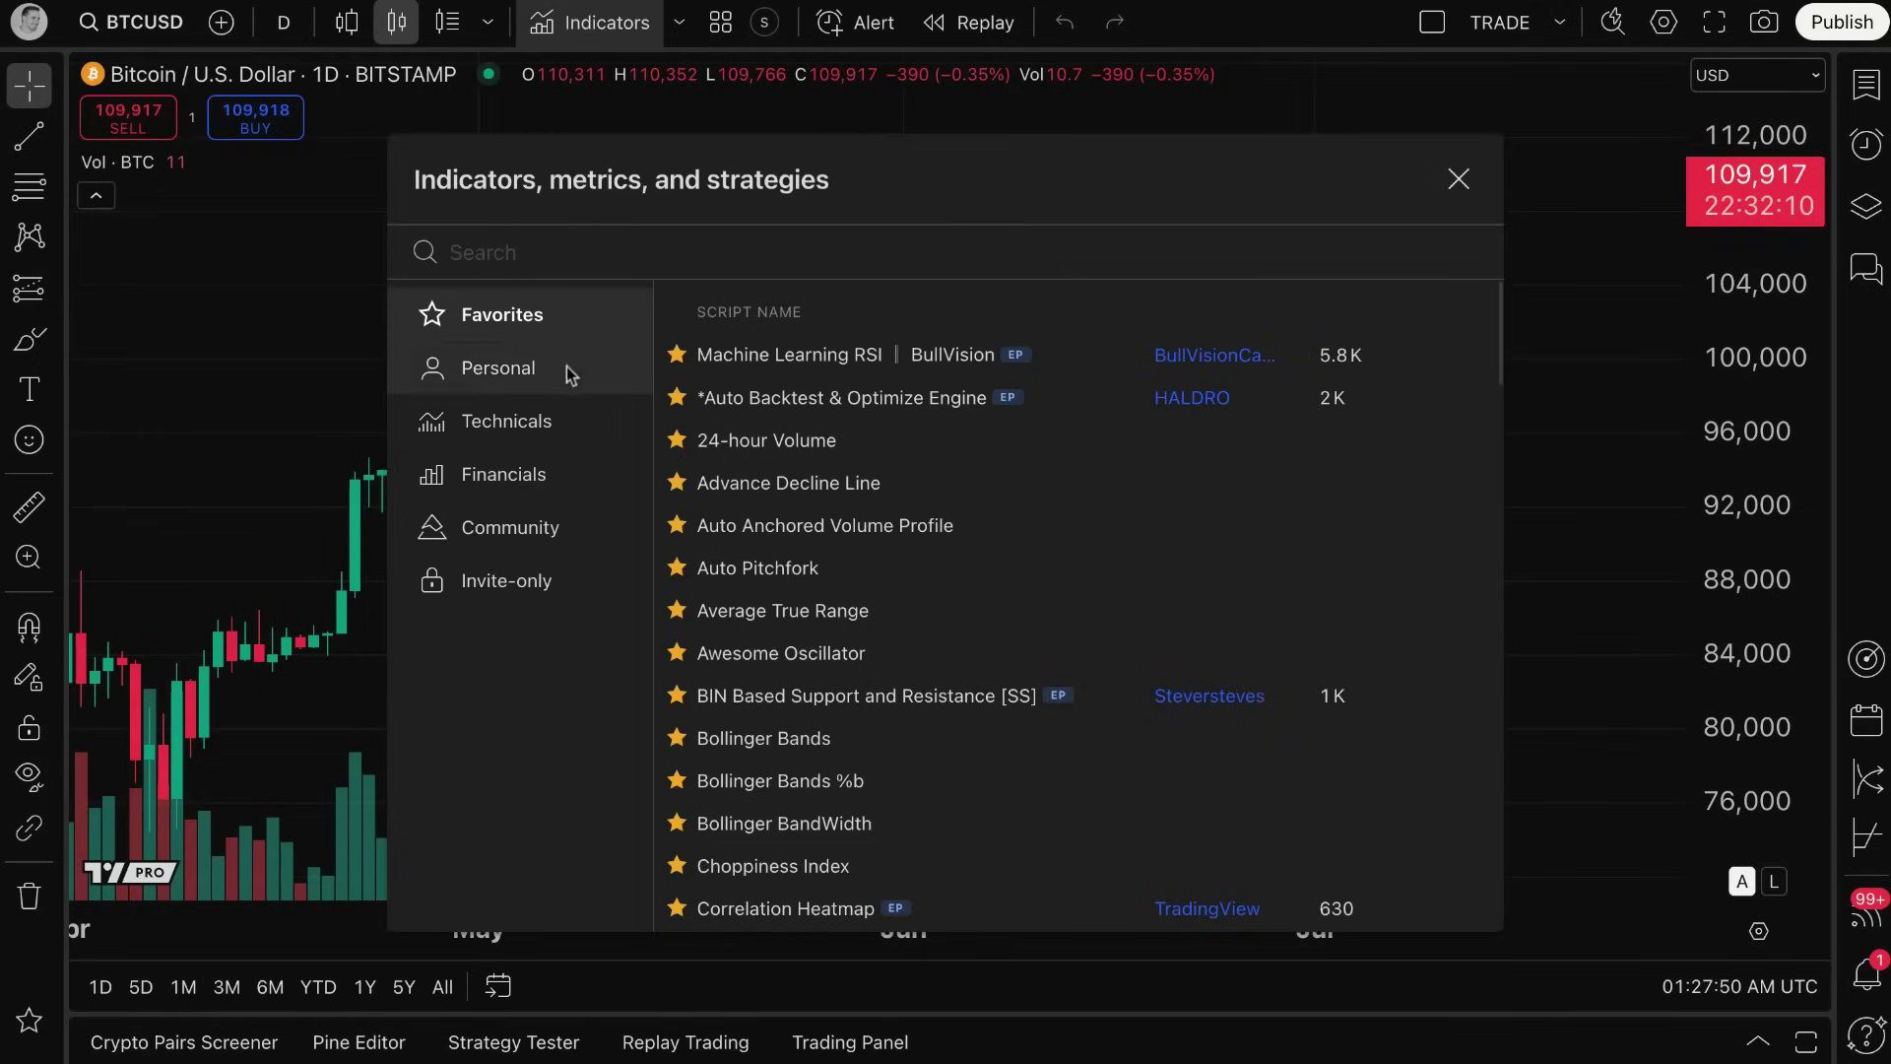
{"action": "left_click", "coordinate": [540, 424]}
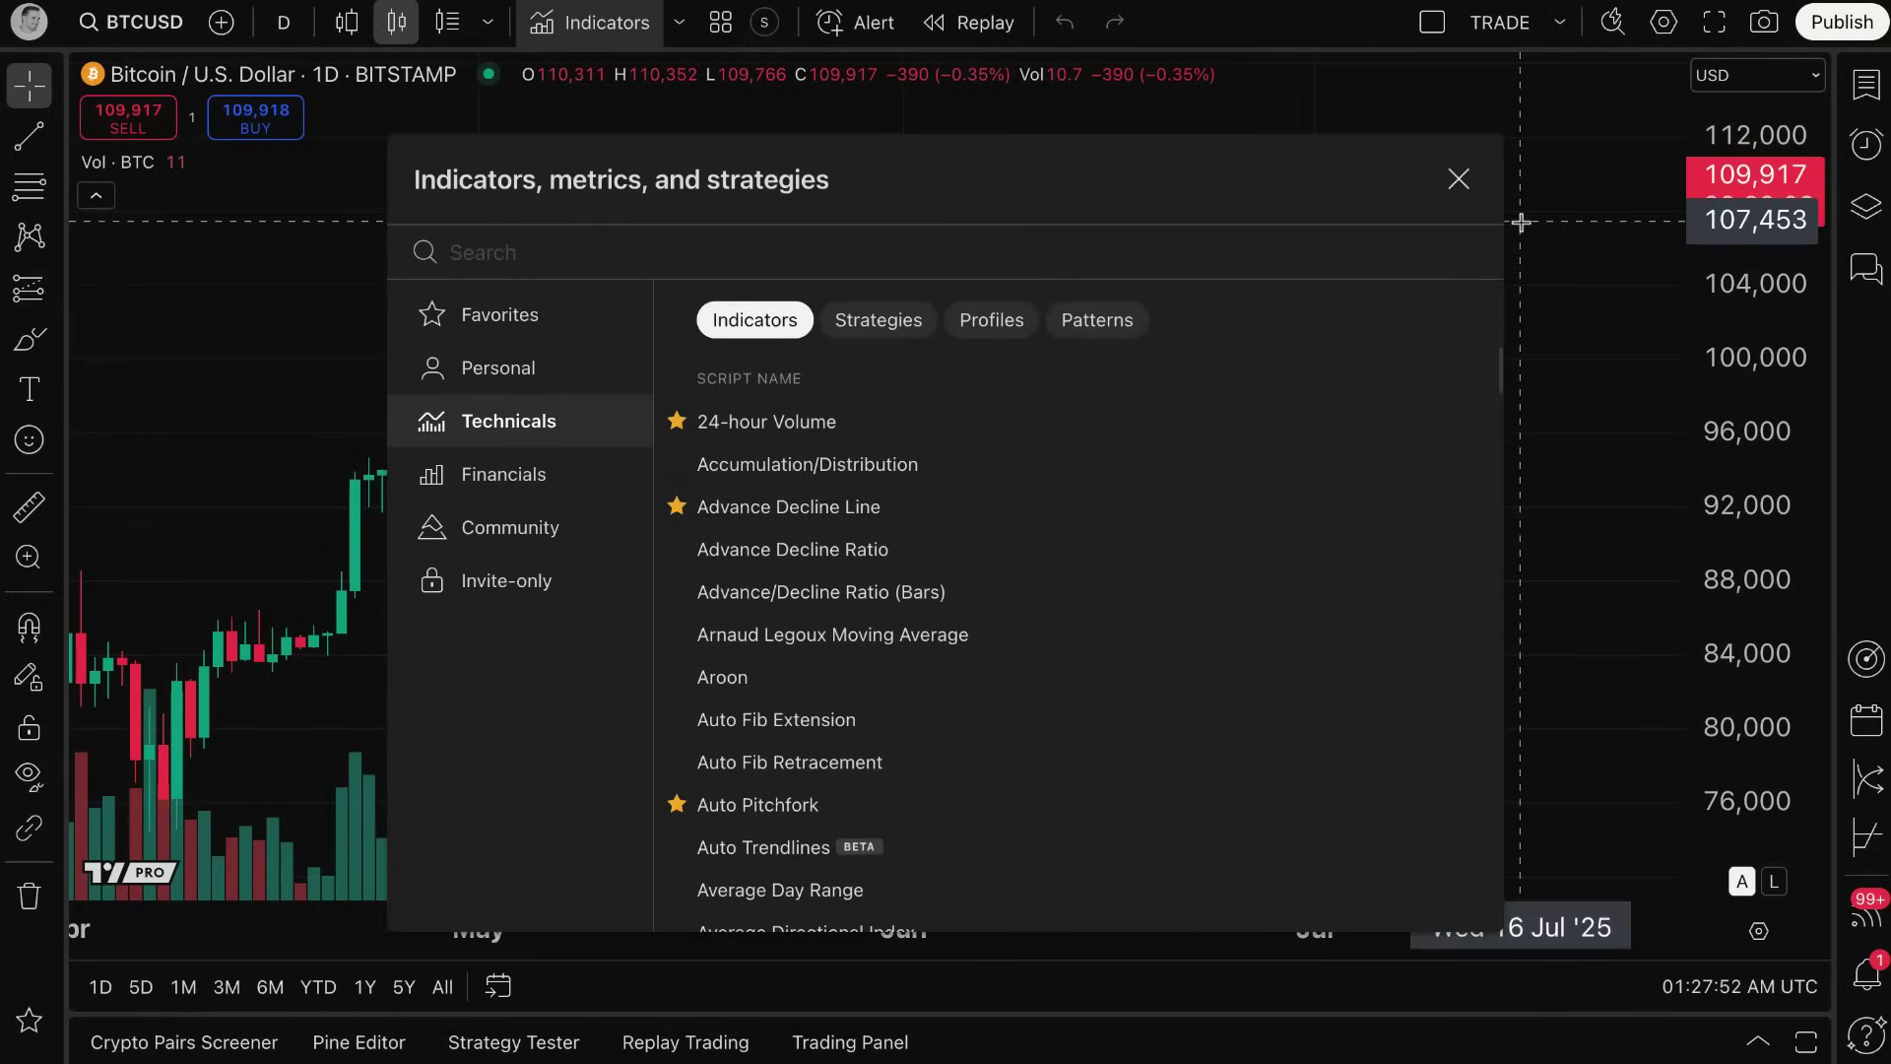
{"action": "left_click", "coordinate": [1462, 183]}
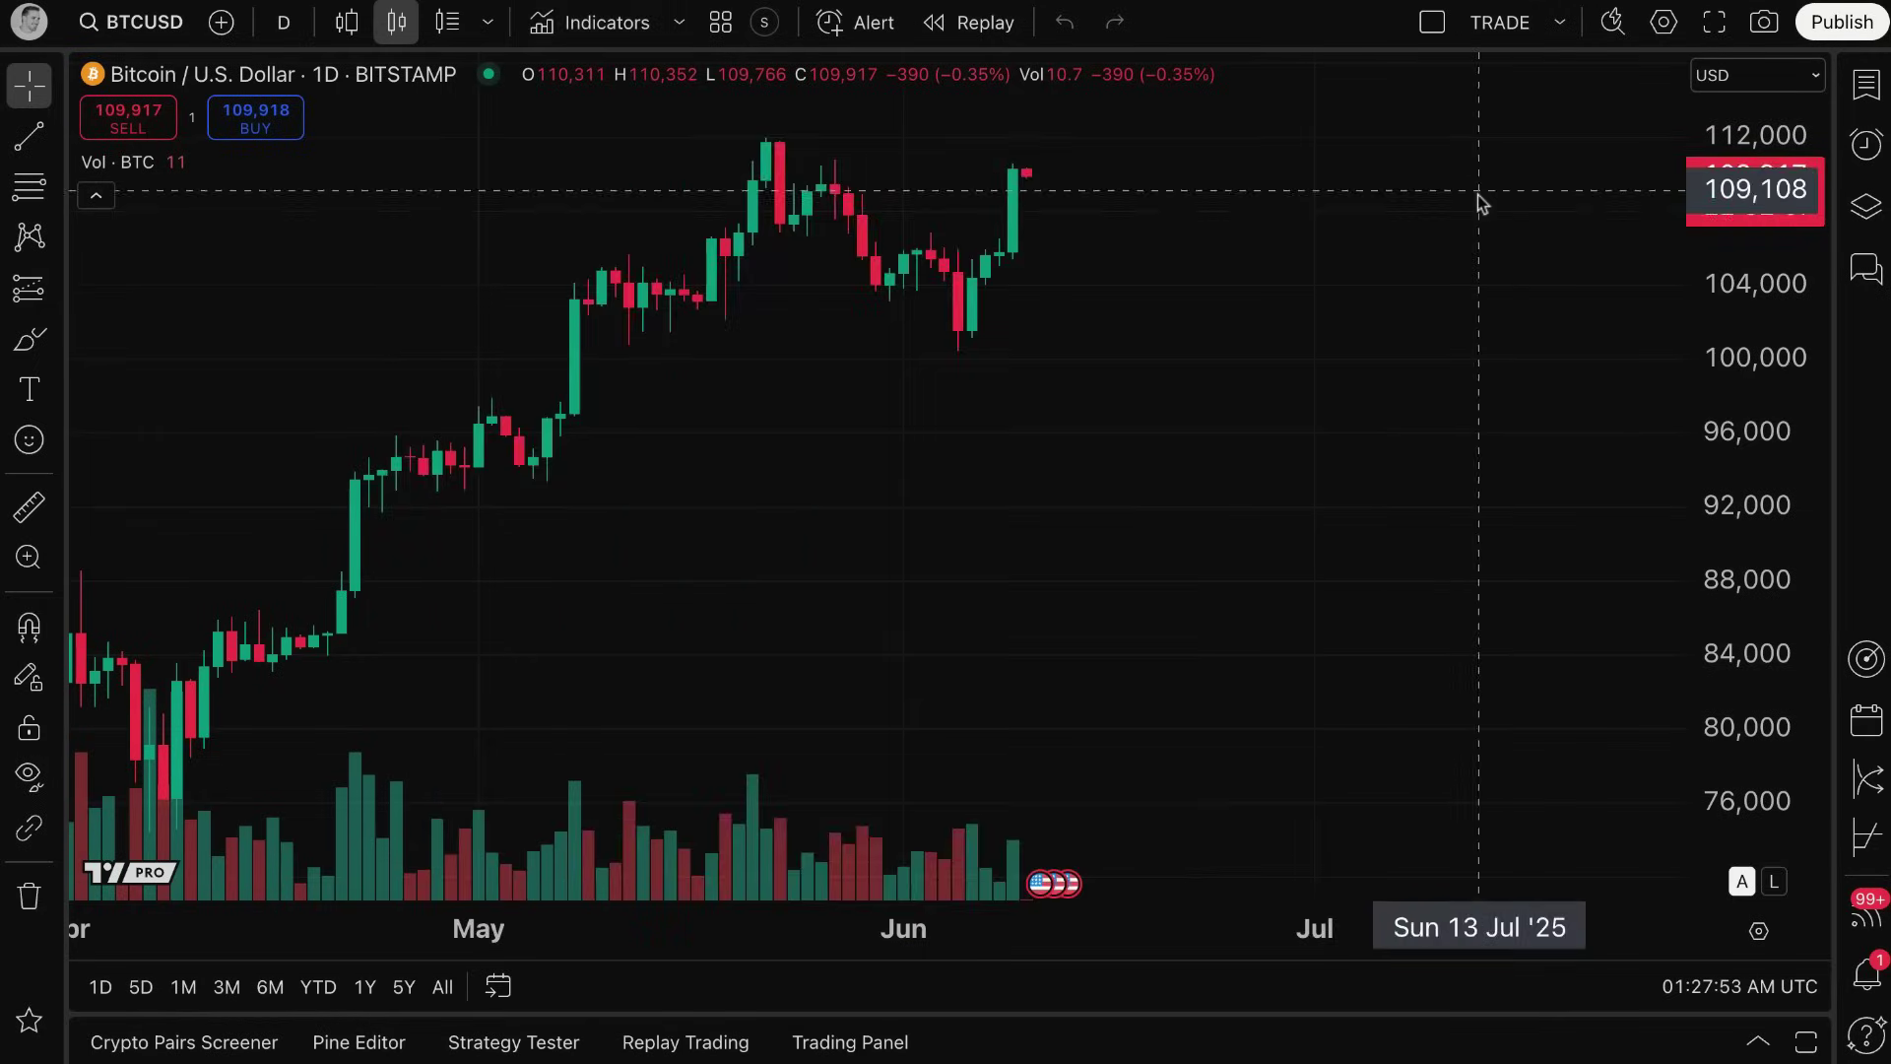
Review the list of existing alerts and its management and filter options, and close the list.
{"action": "left_click", "coordinate": [1864, 149]}
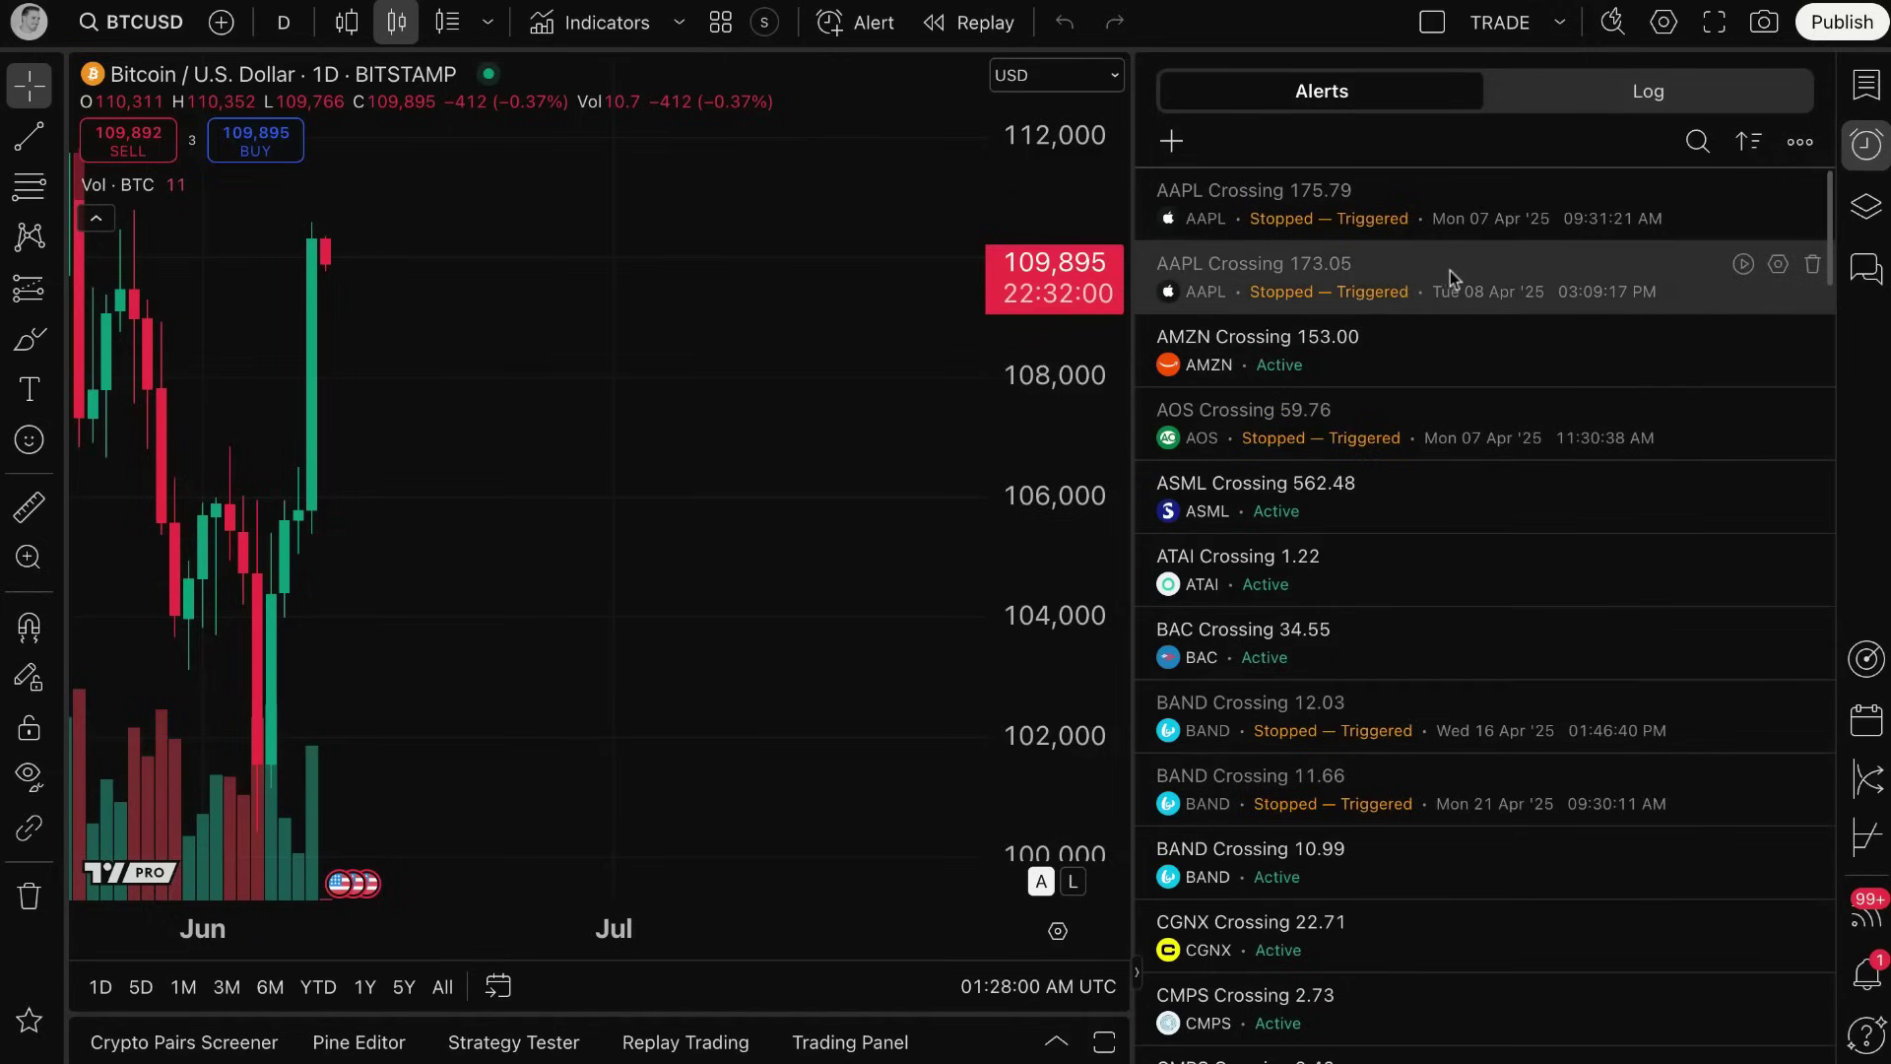
{"action": "left_click", "coordinate": [1800, 142]}
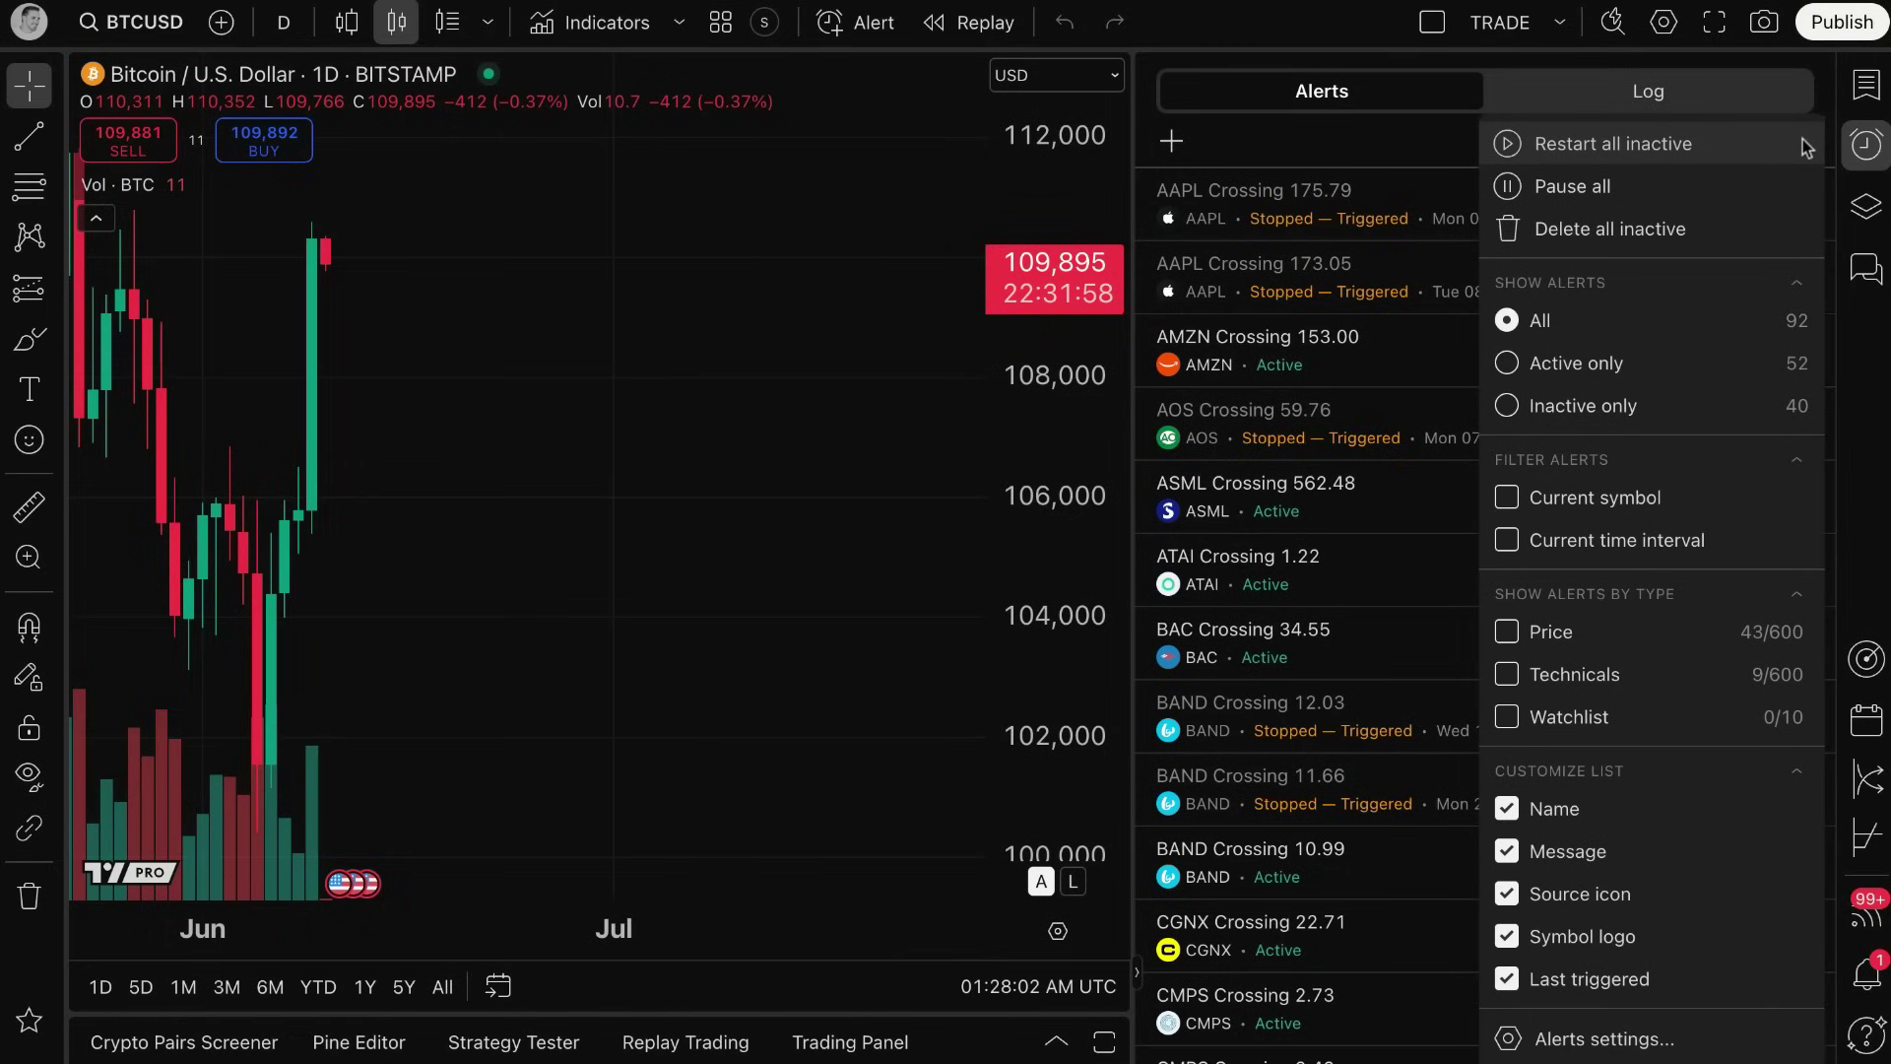
{"action": "left_click", "coordinate": [1366, 157]}
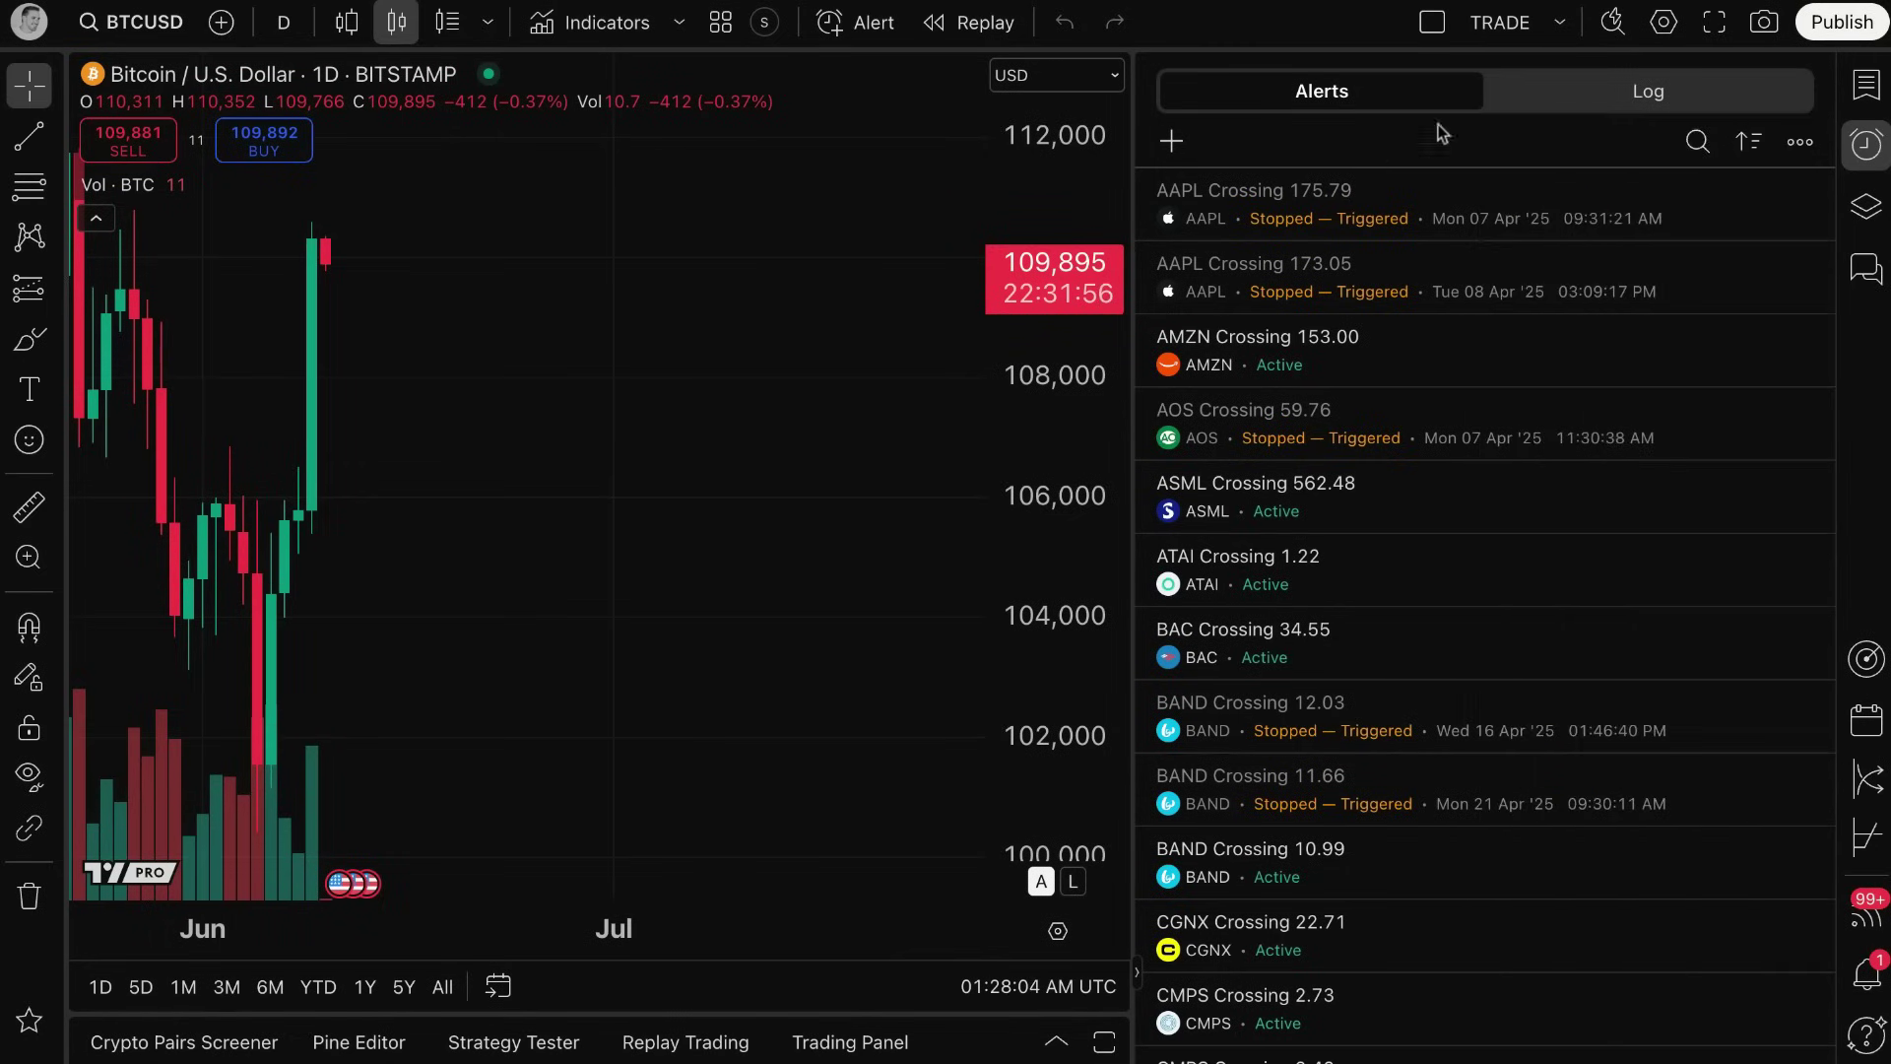
{"action": "left_click", "coordinate": [1866, 144]}
{"action": "left_click_drag", "start_coordinate": [890, 511], "coordinate": [1010, 543]}
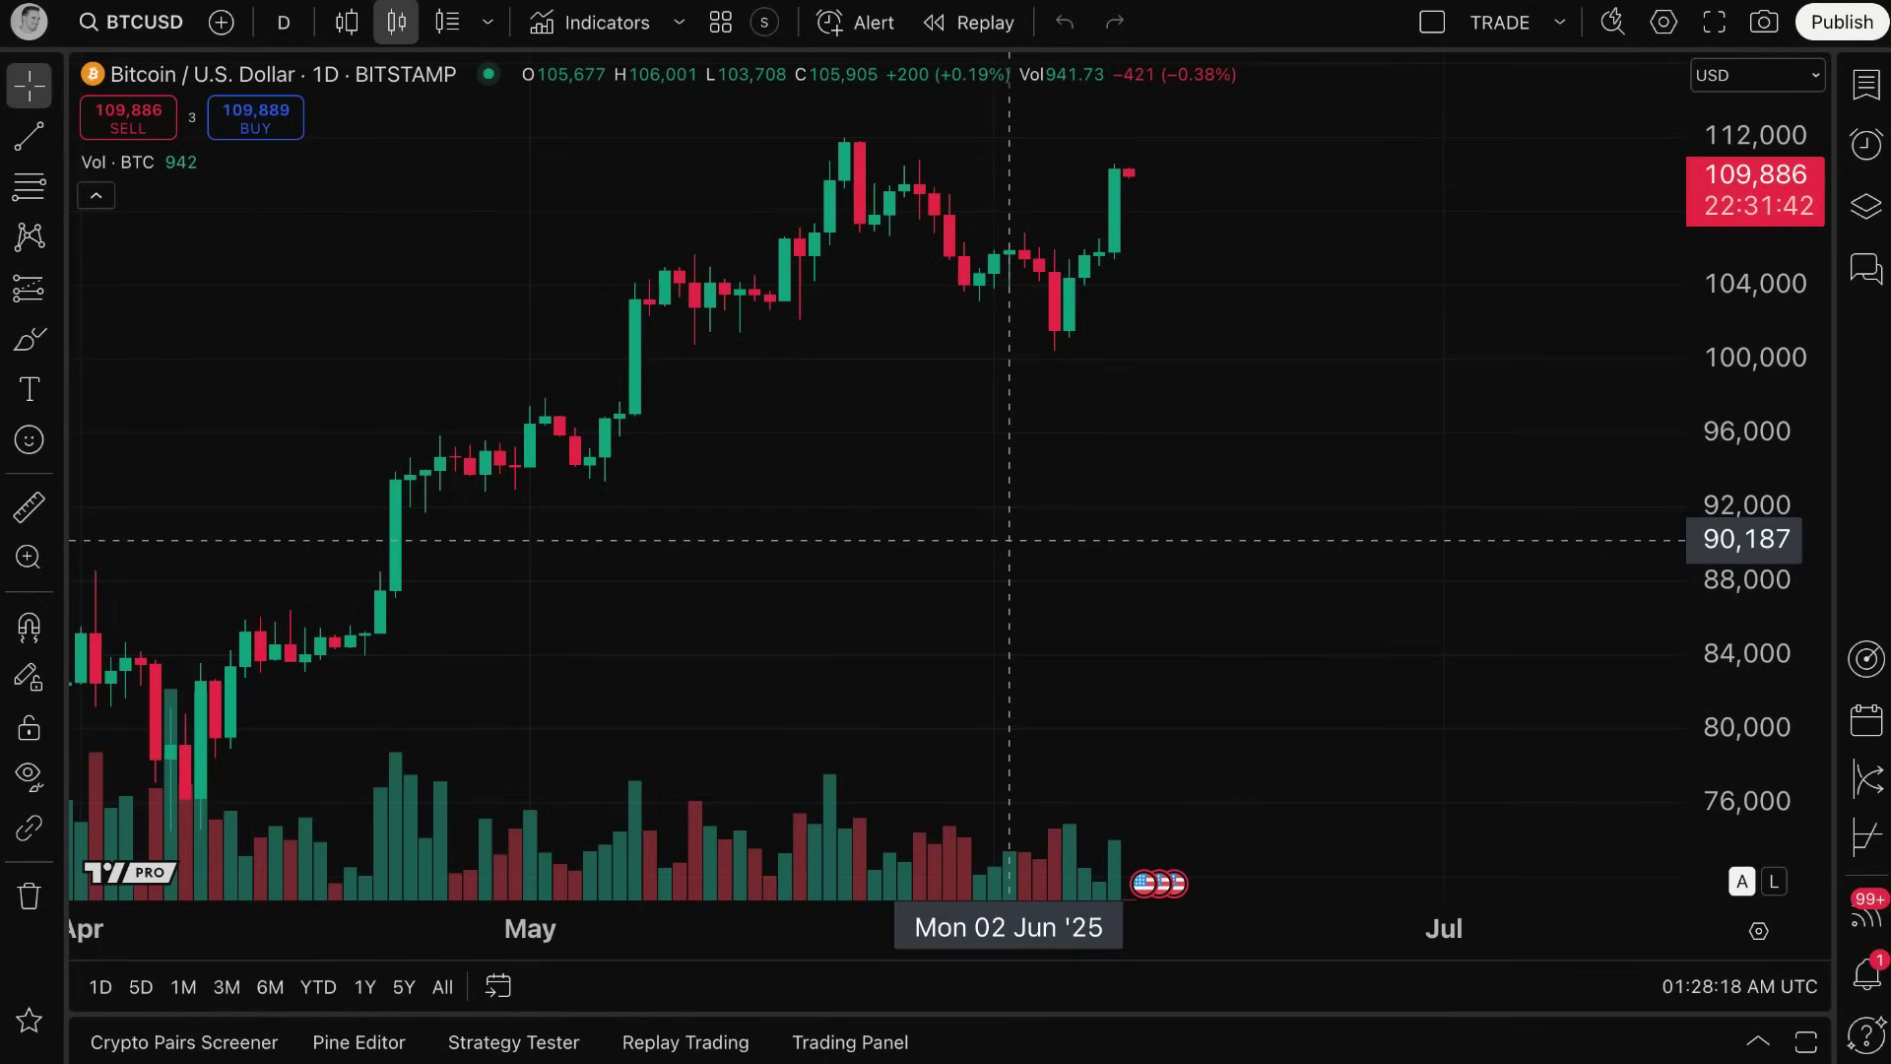
{"action": "left_click", "coordinate": [1864, 163]}
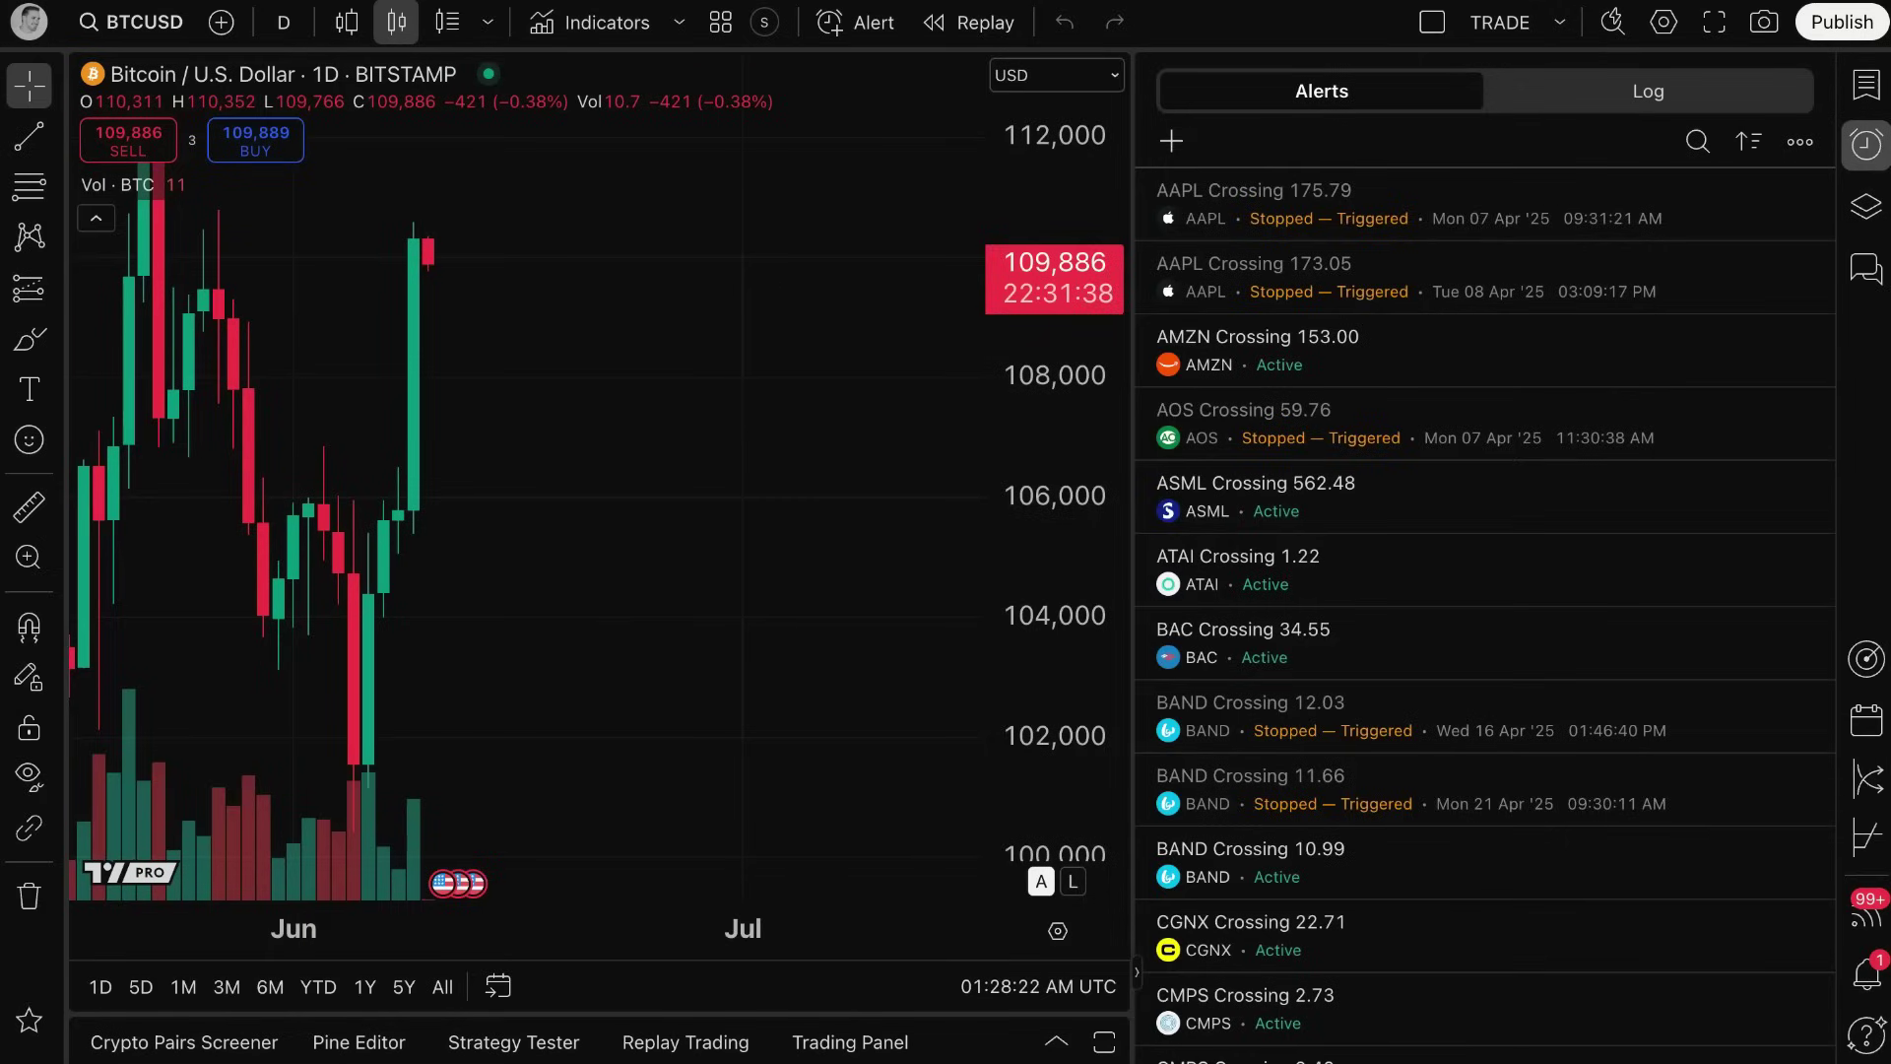
{"action": "left_click", "coordinate": [1867, 146]}
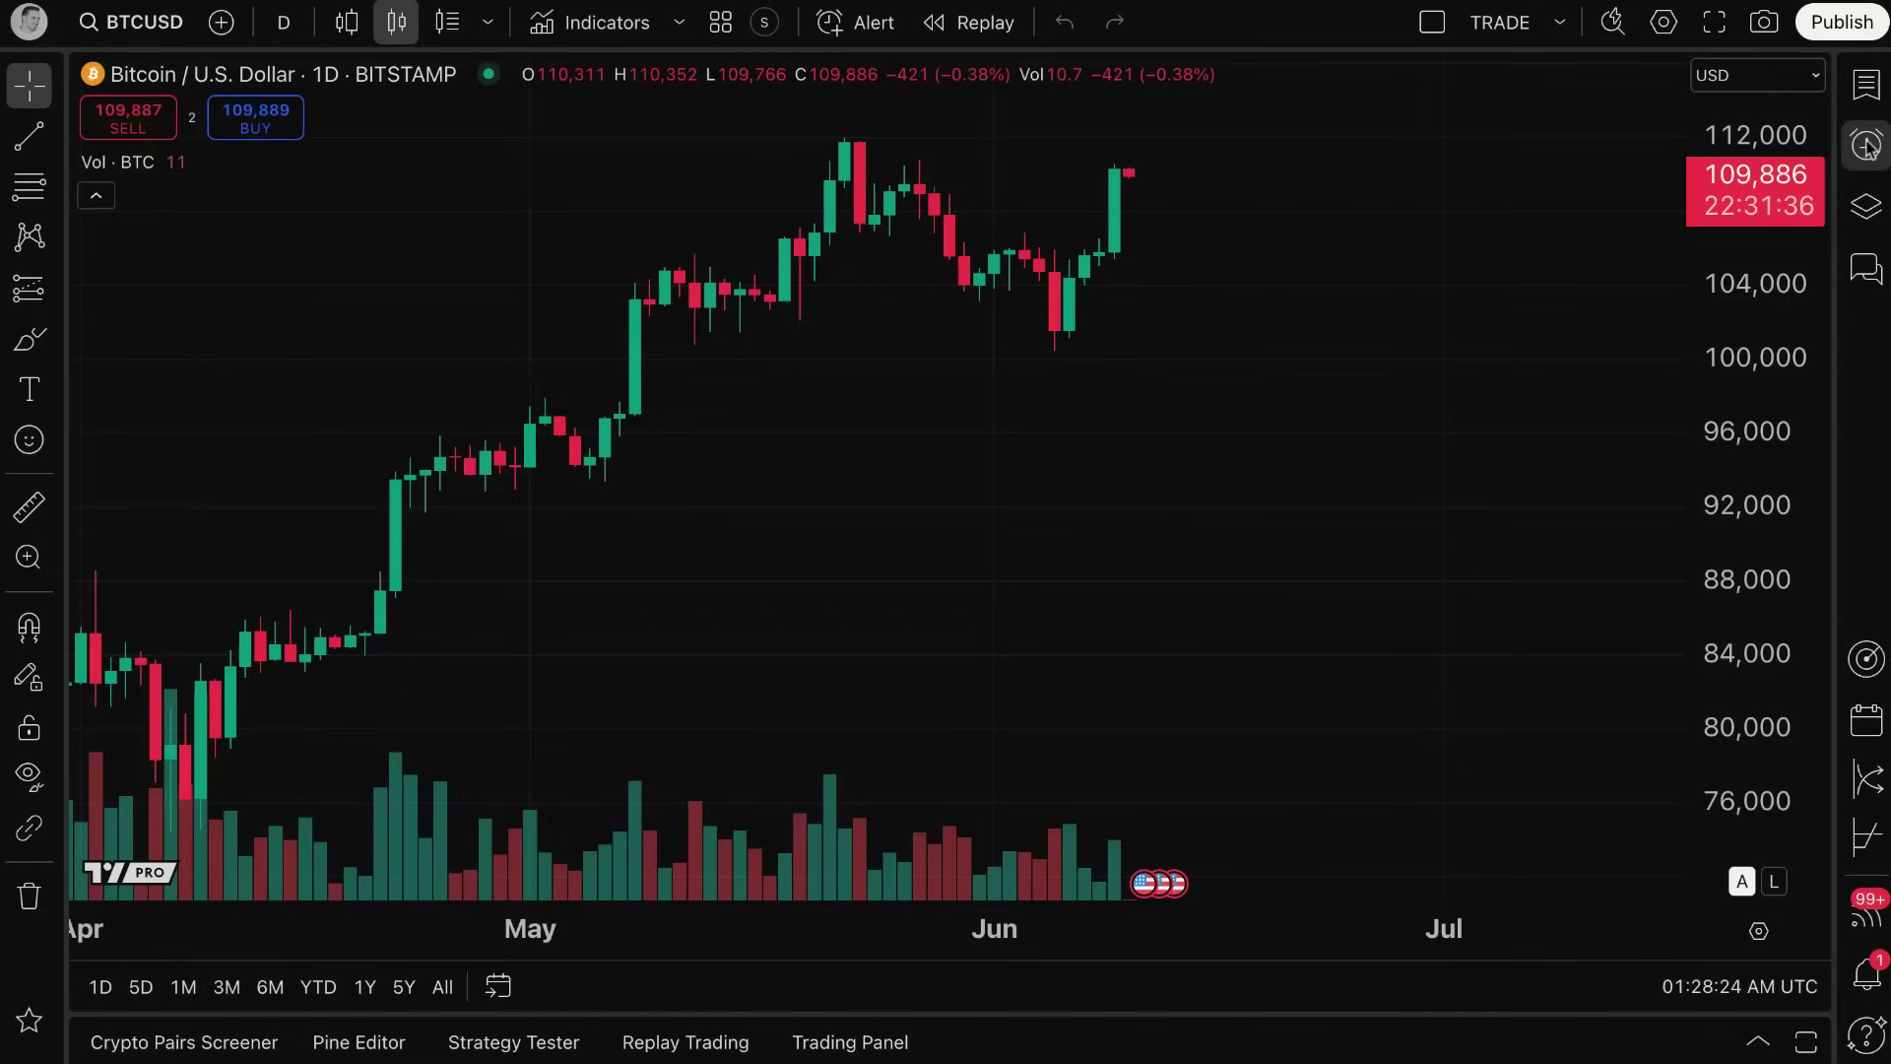
Start a new alert on BTCUSD and move its dialog aside to uncover the recent price candles.
{"action": "scroll", "coordinate": [1137, 388], "scroll_direction": "up", "scroll_amount": 1}
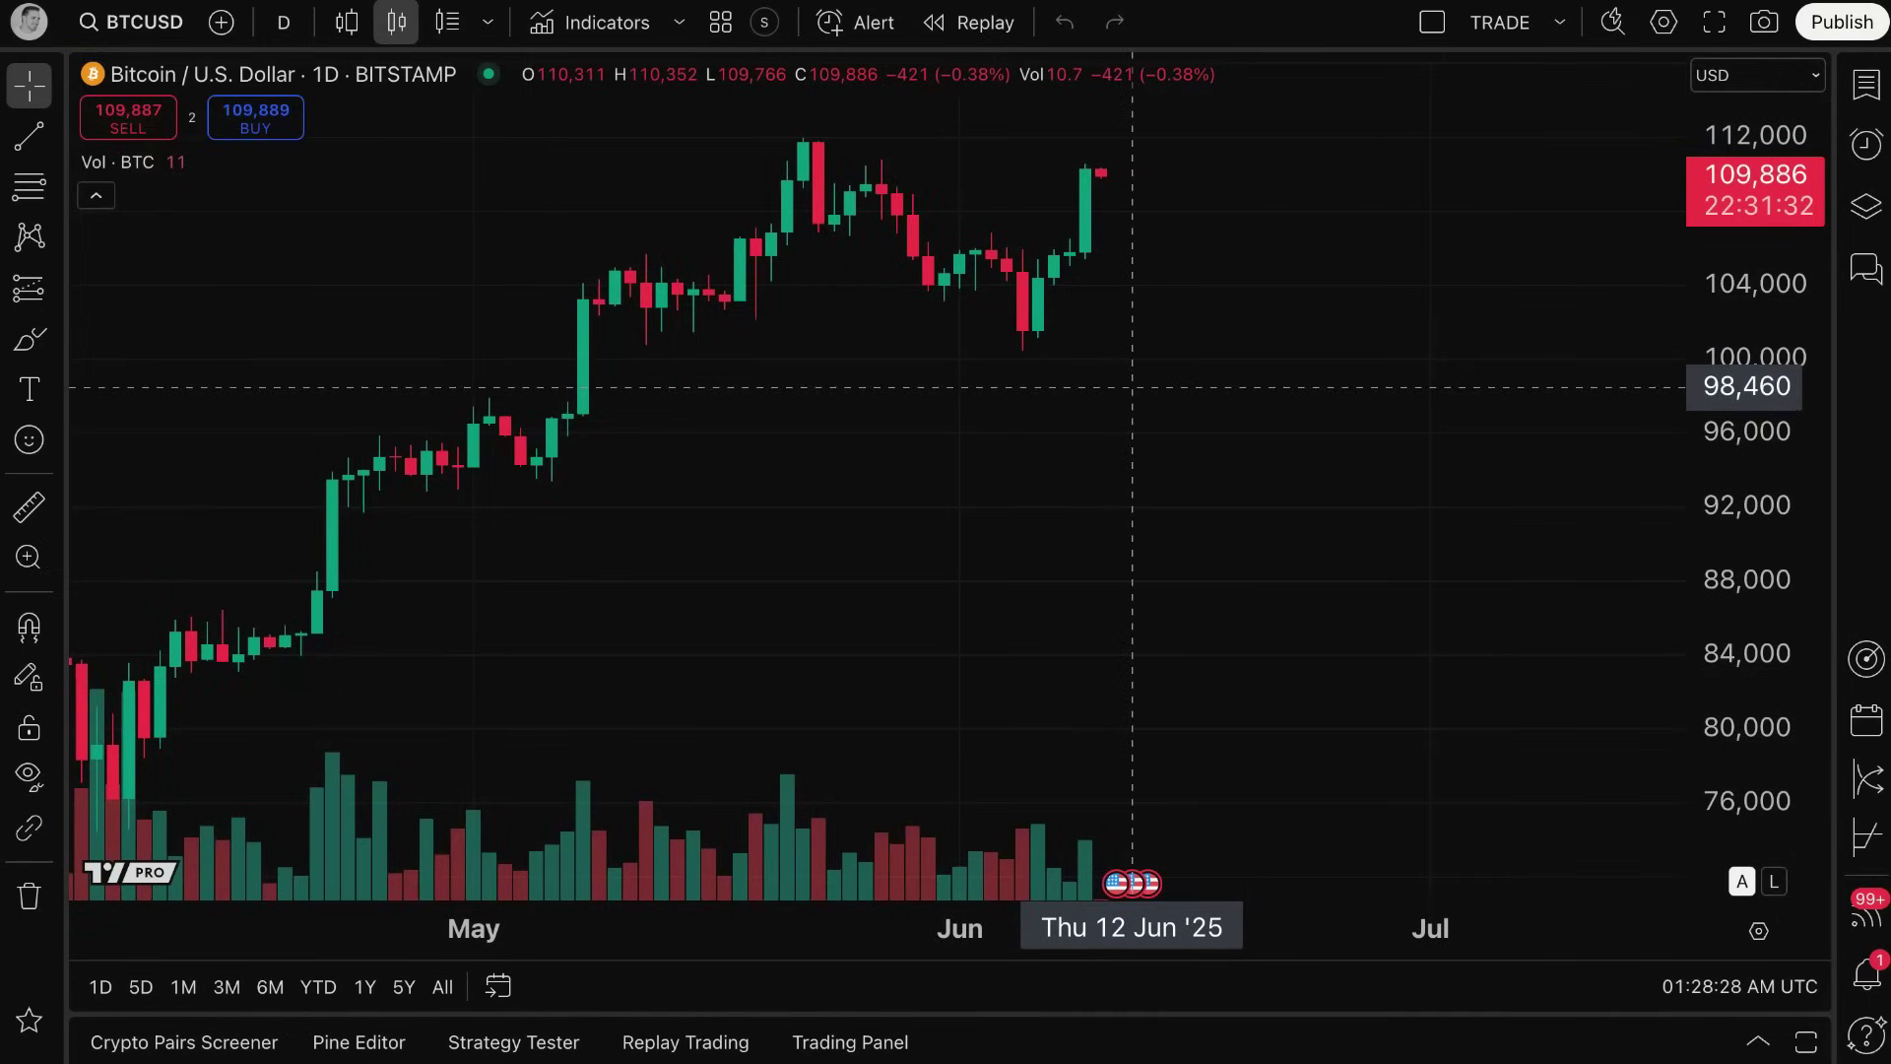
{"action": "scroll", "coordinate": [962, 490], "scroll_direction": "up", "scroll_amount": 1}
{"action": "left_click_drag", "start_coordinate": [963, 489], "coordinate": [1093, 499]}
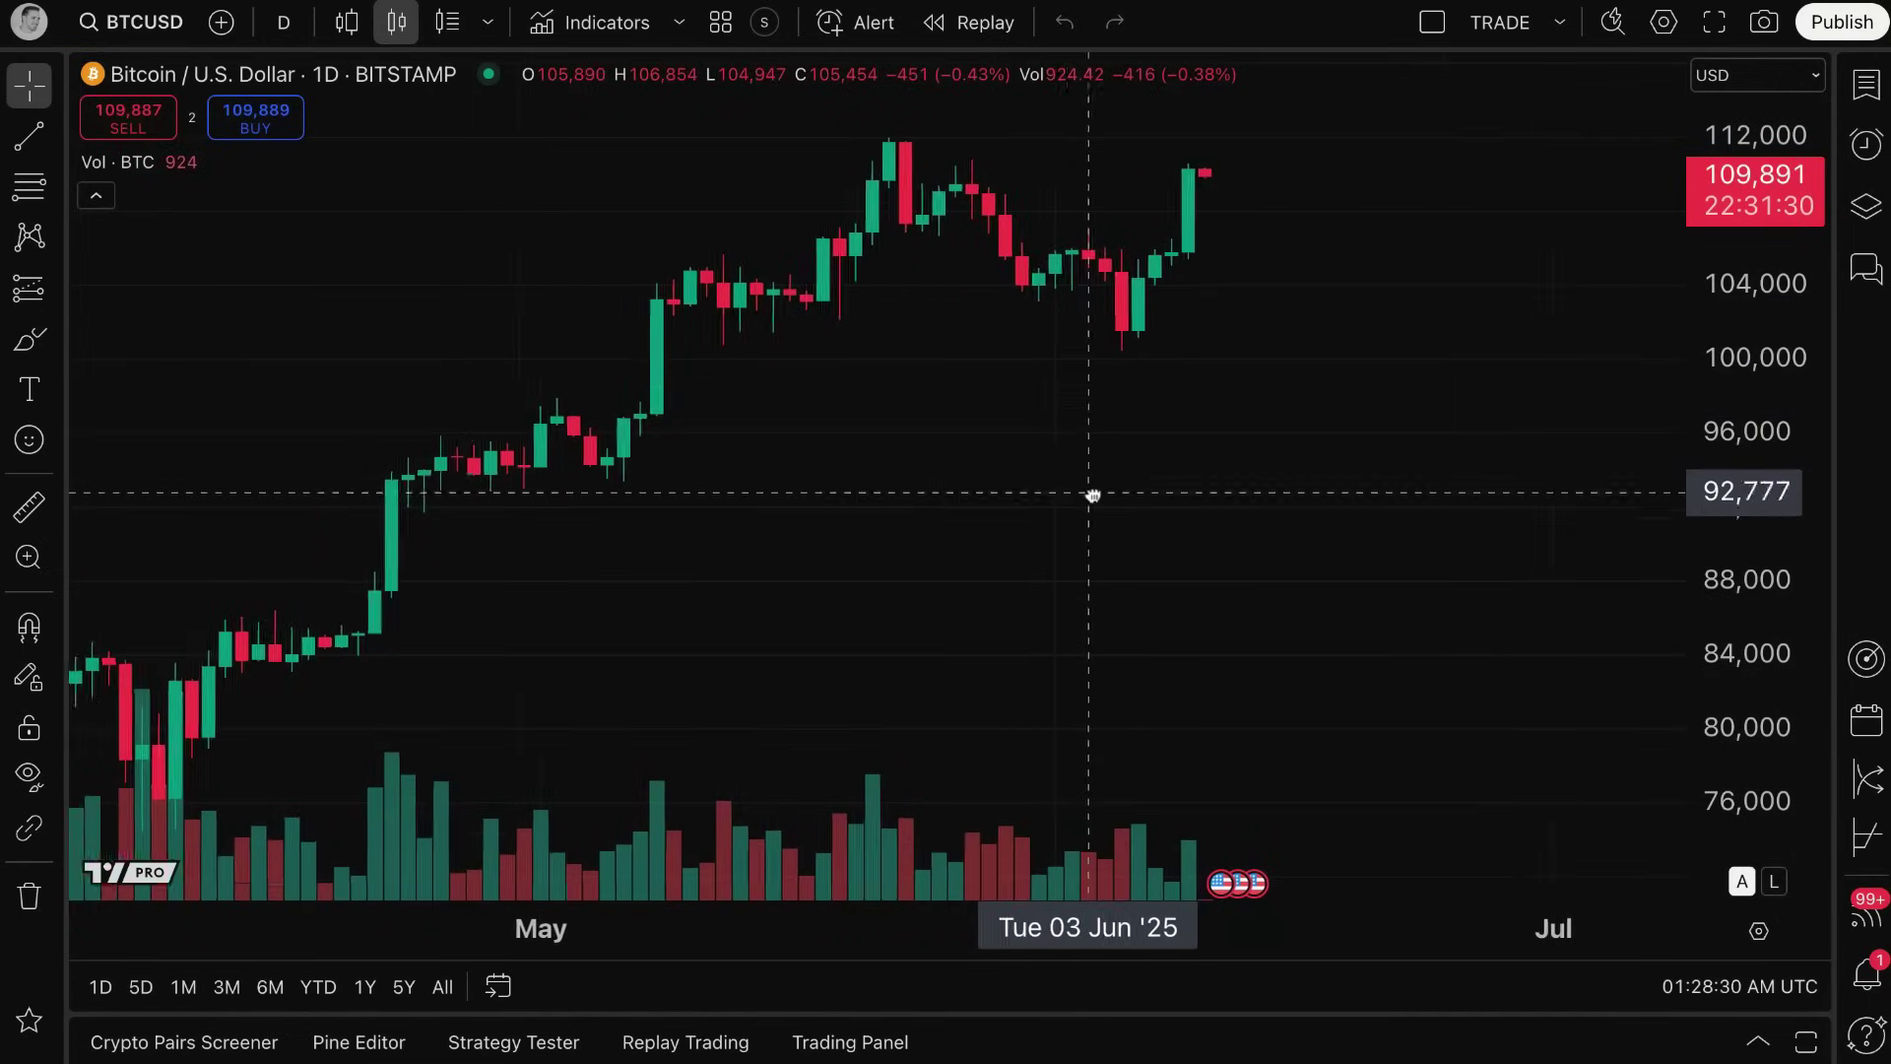
{"action": "scroll", "coordinate": [1093, 496], "scroll_direction": "up", "scroll_amount": 2}
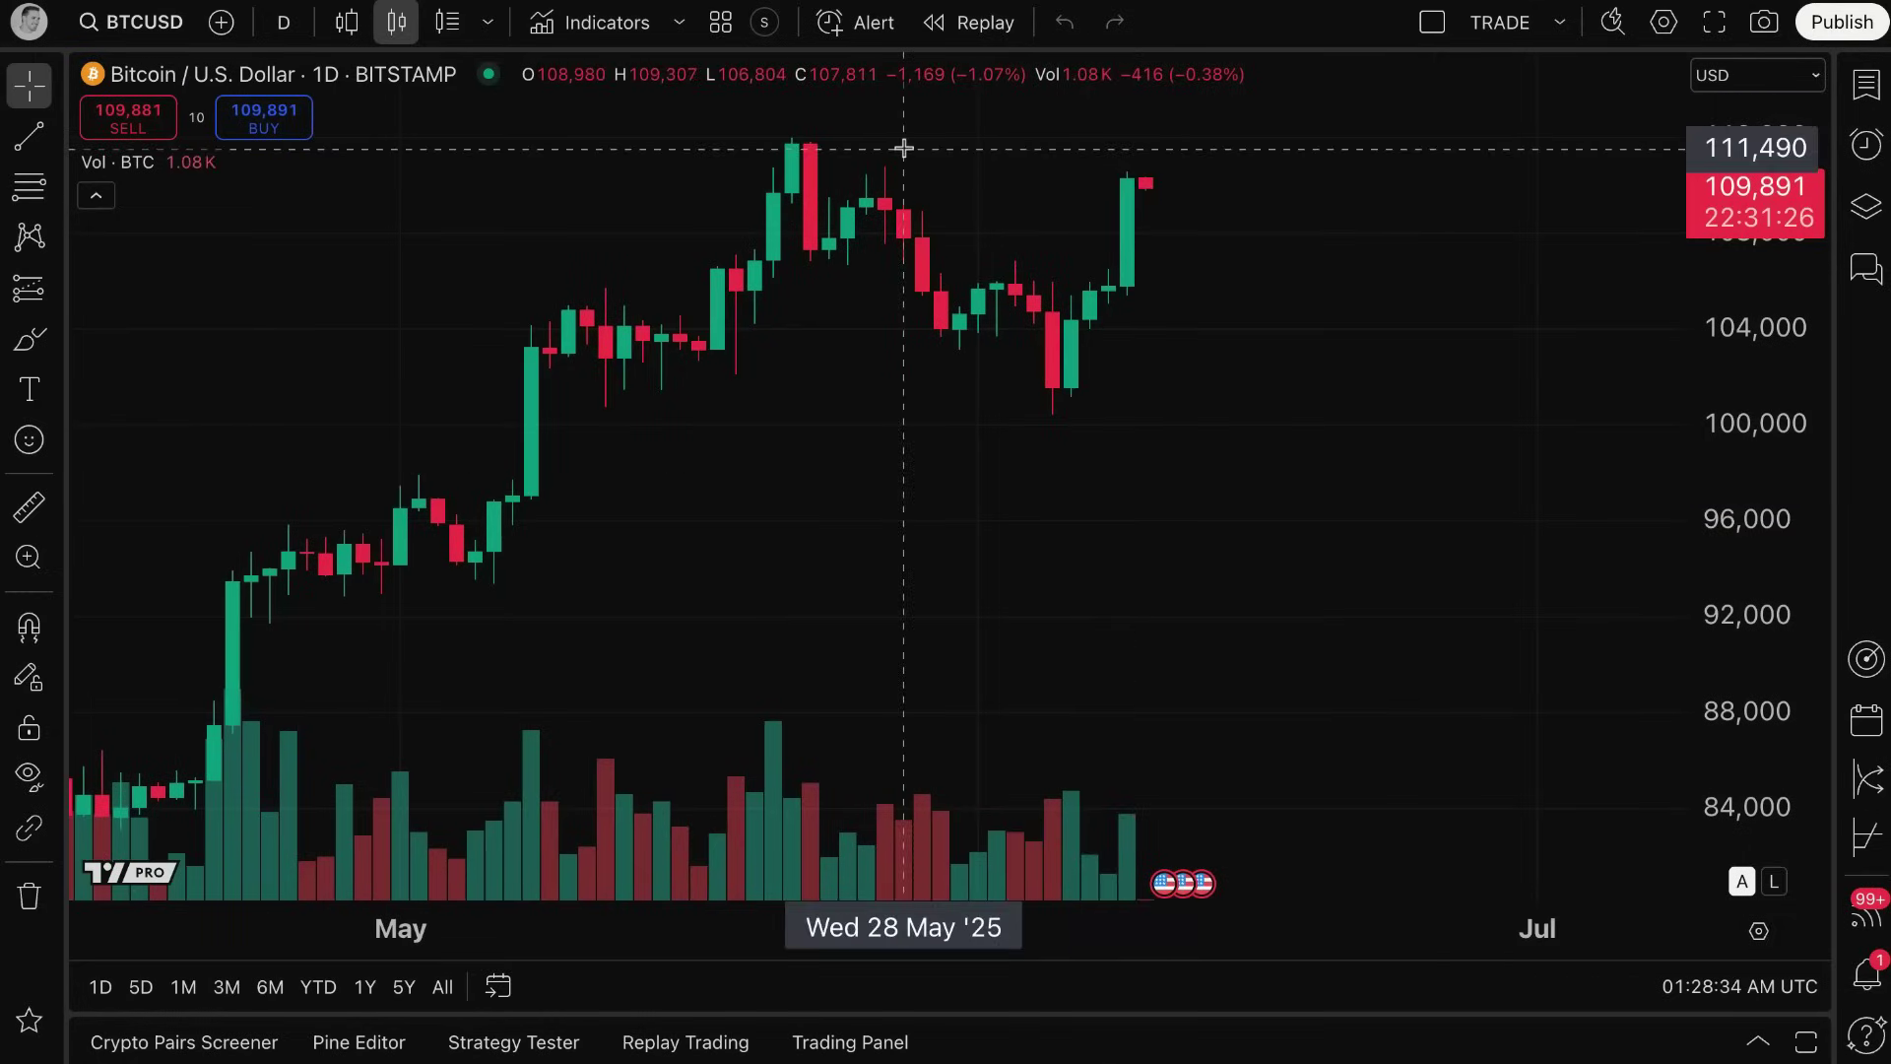
{"action": "left_click", "coordinate": [860, 27]}
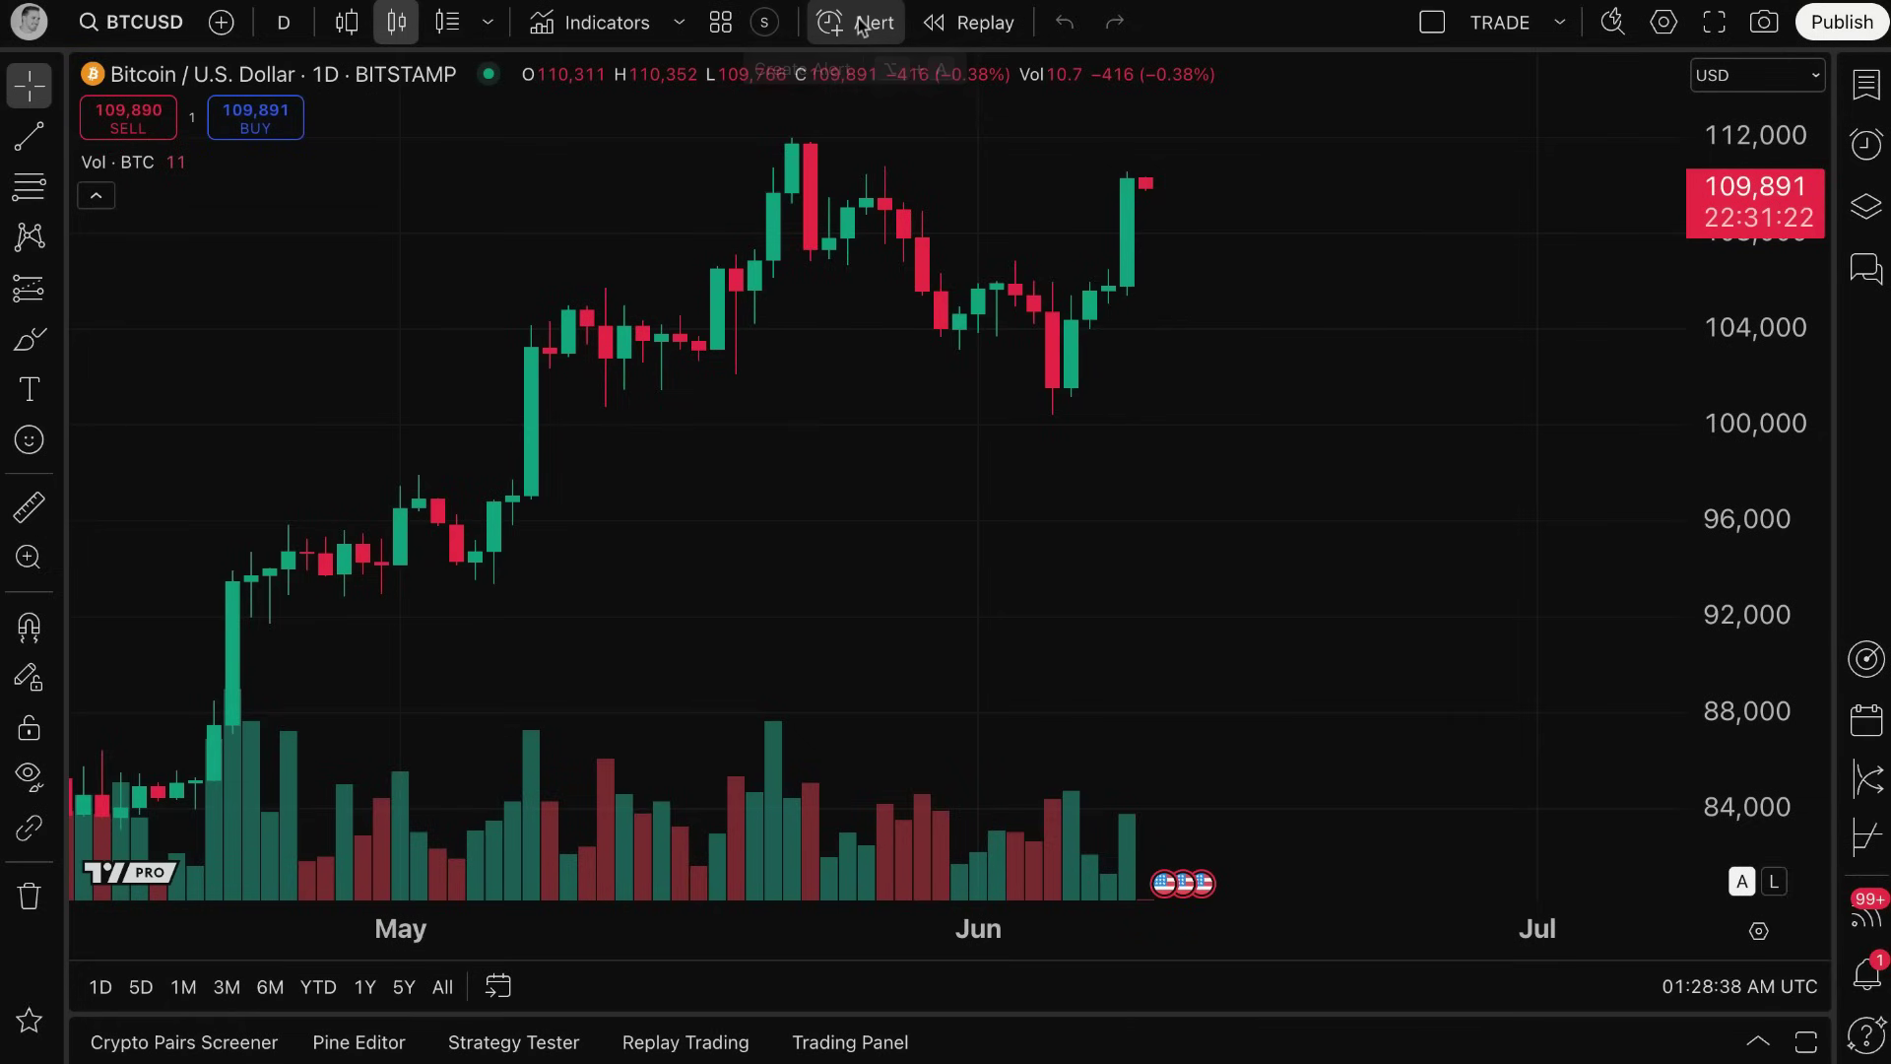
{"action": "left_click_drag", "start_coordinate": [949, 236], "coordinate": [590, 191]}
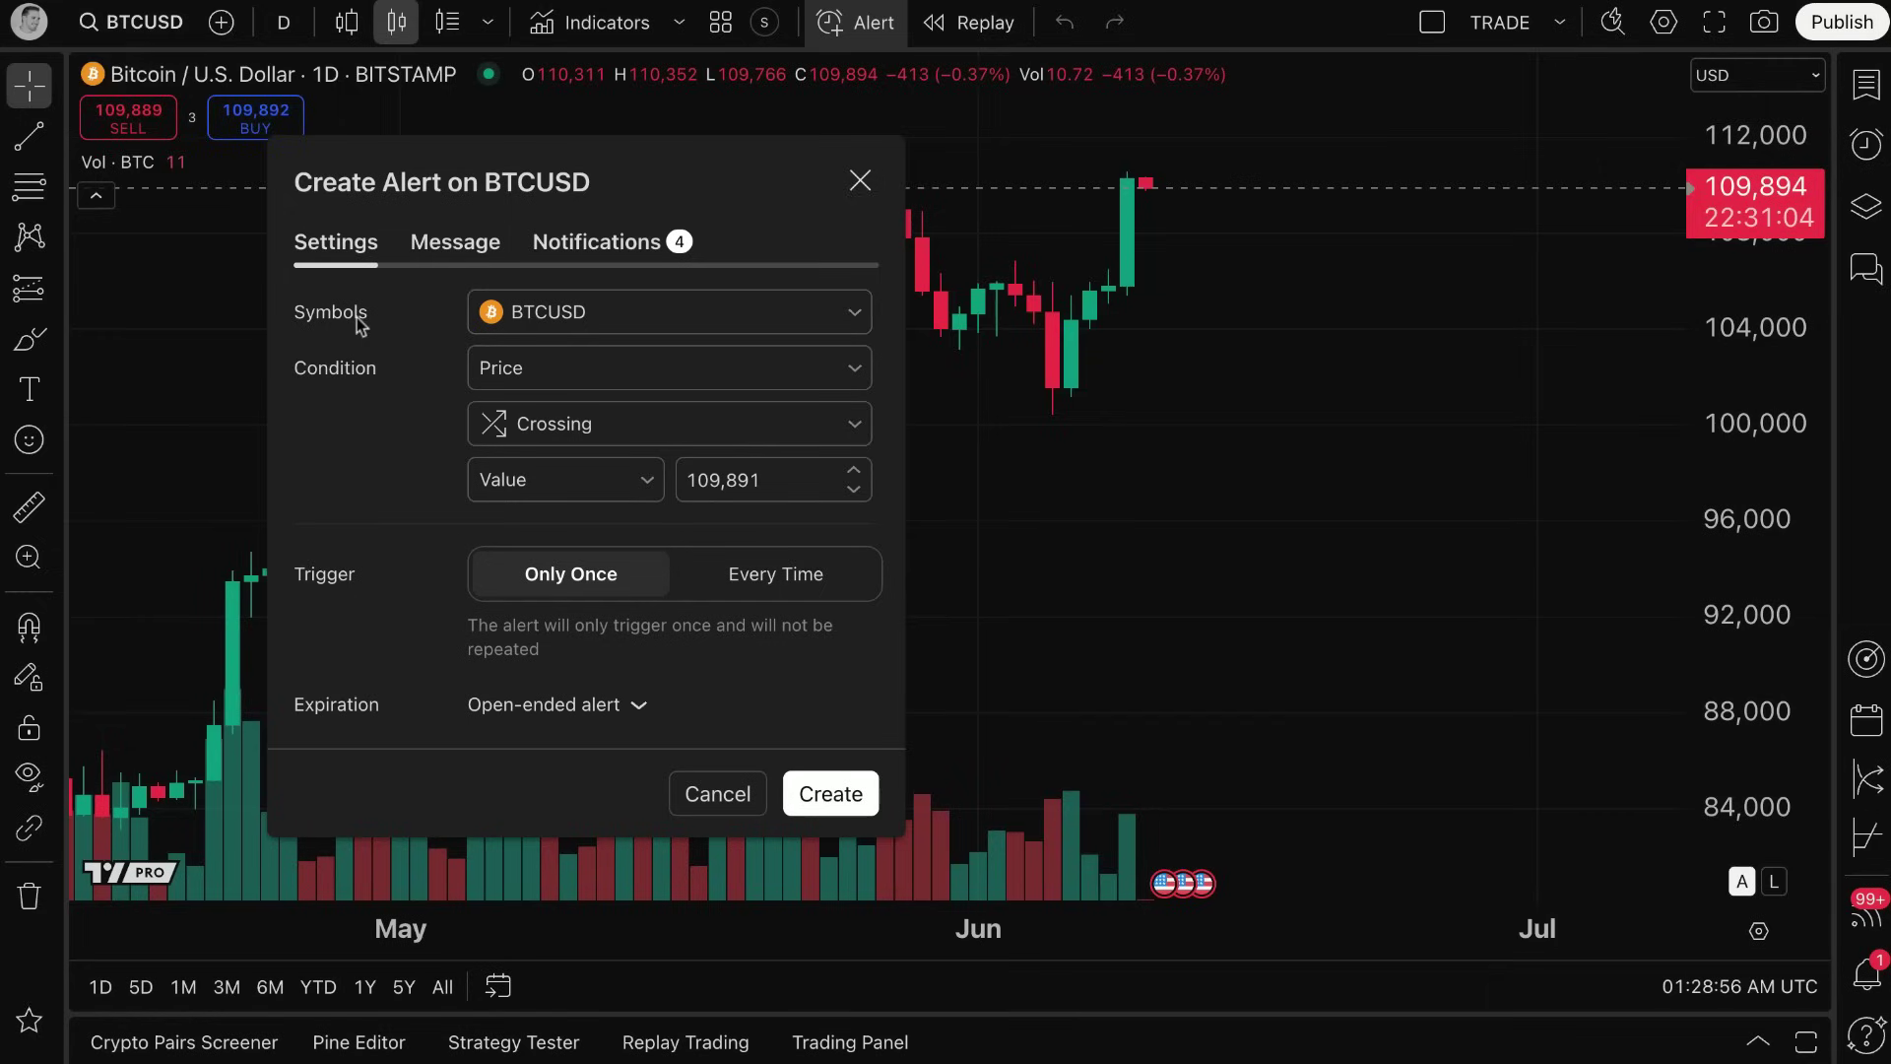
Review the available condition sources and crossing, channel and movement conditions for the alert, keeping Price and Crossing.
{"action": "left_click", "coordinate": [510, 365]}
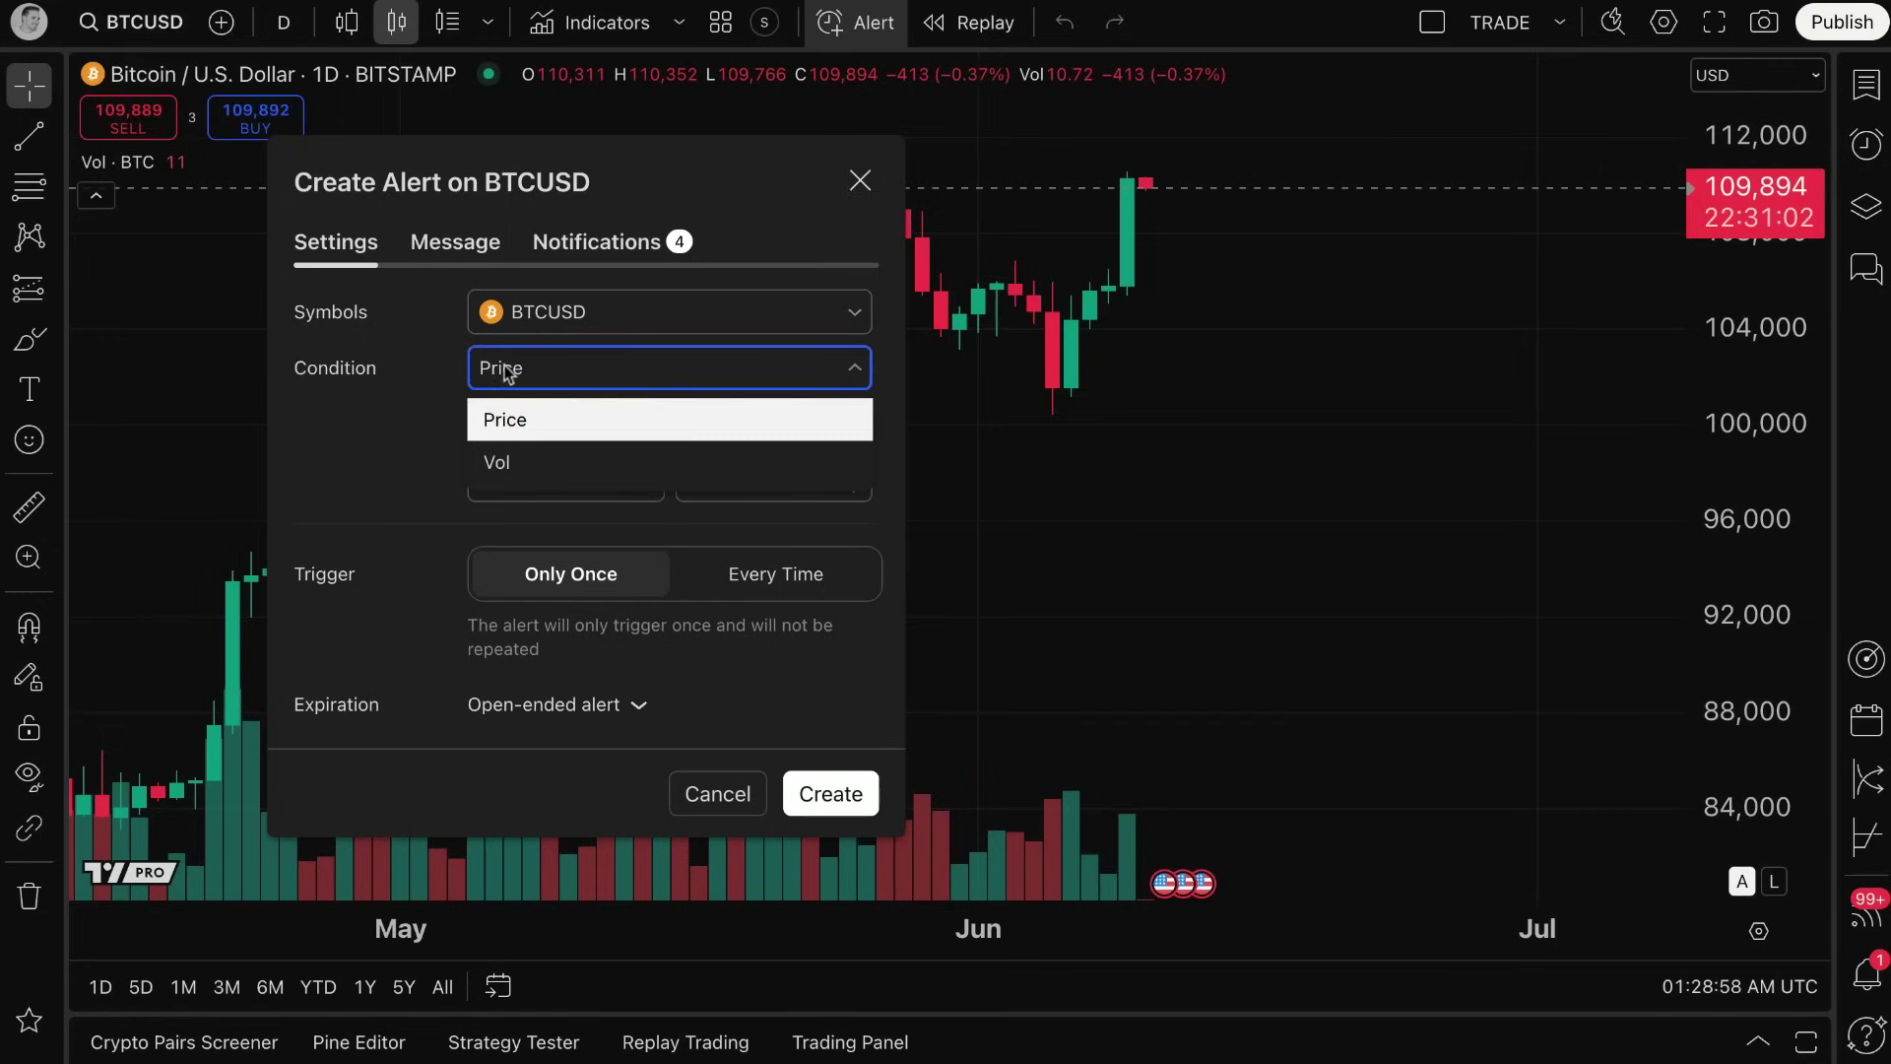
{"action": "left_click", "coordinate": [422, 420]}
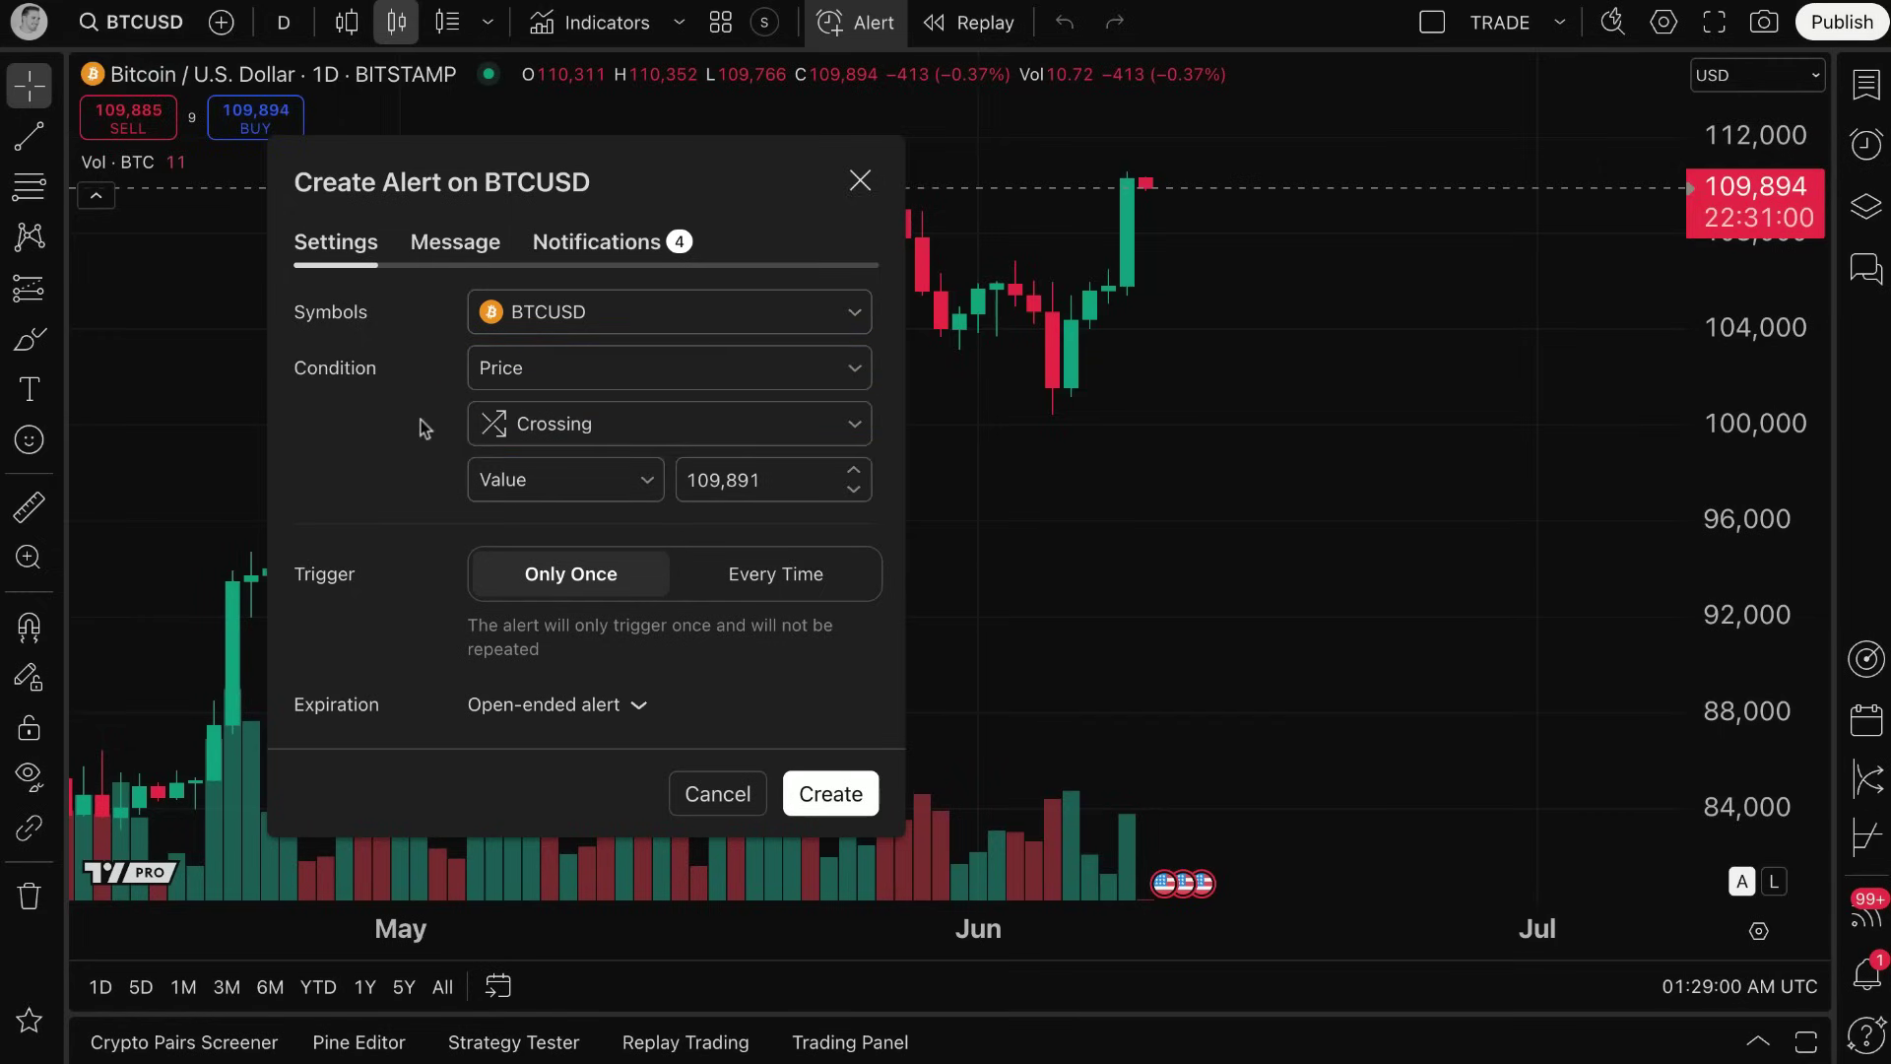
{"action": "left_click", "coordinate": [593, 423]}
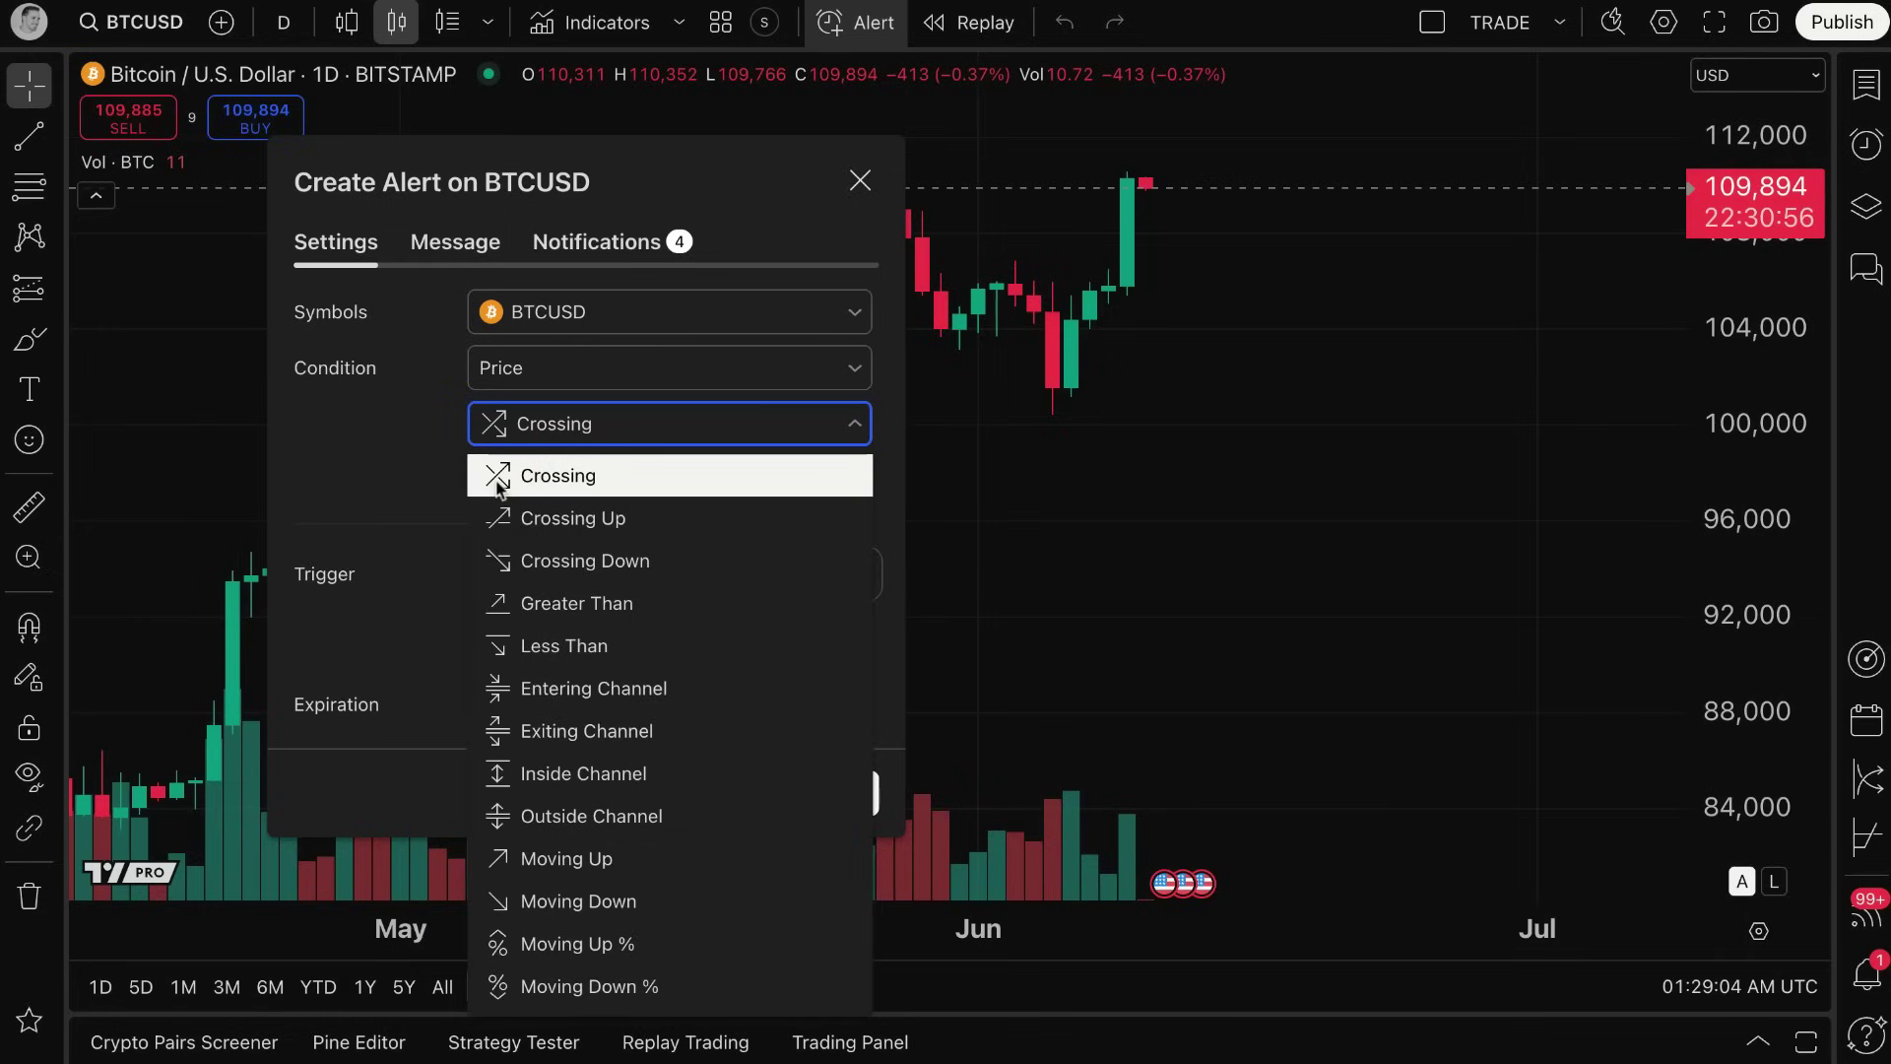
{"action": "left_click", "coordinate": [572, 423]}
{"action": "left_click", "coordinate": [569, 423]}
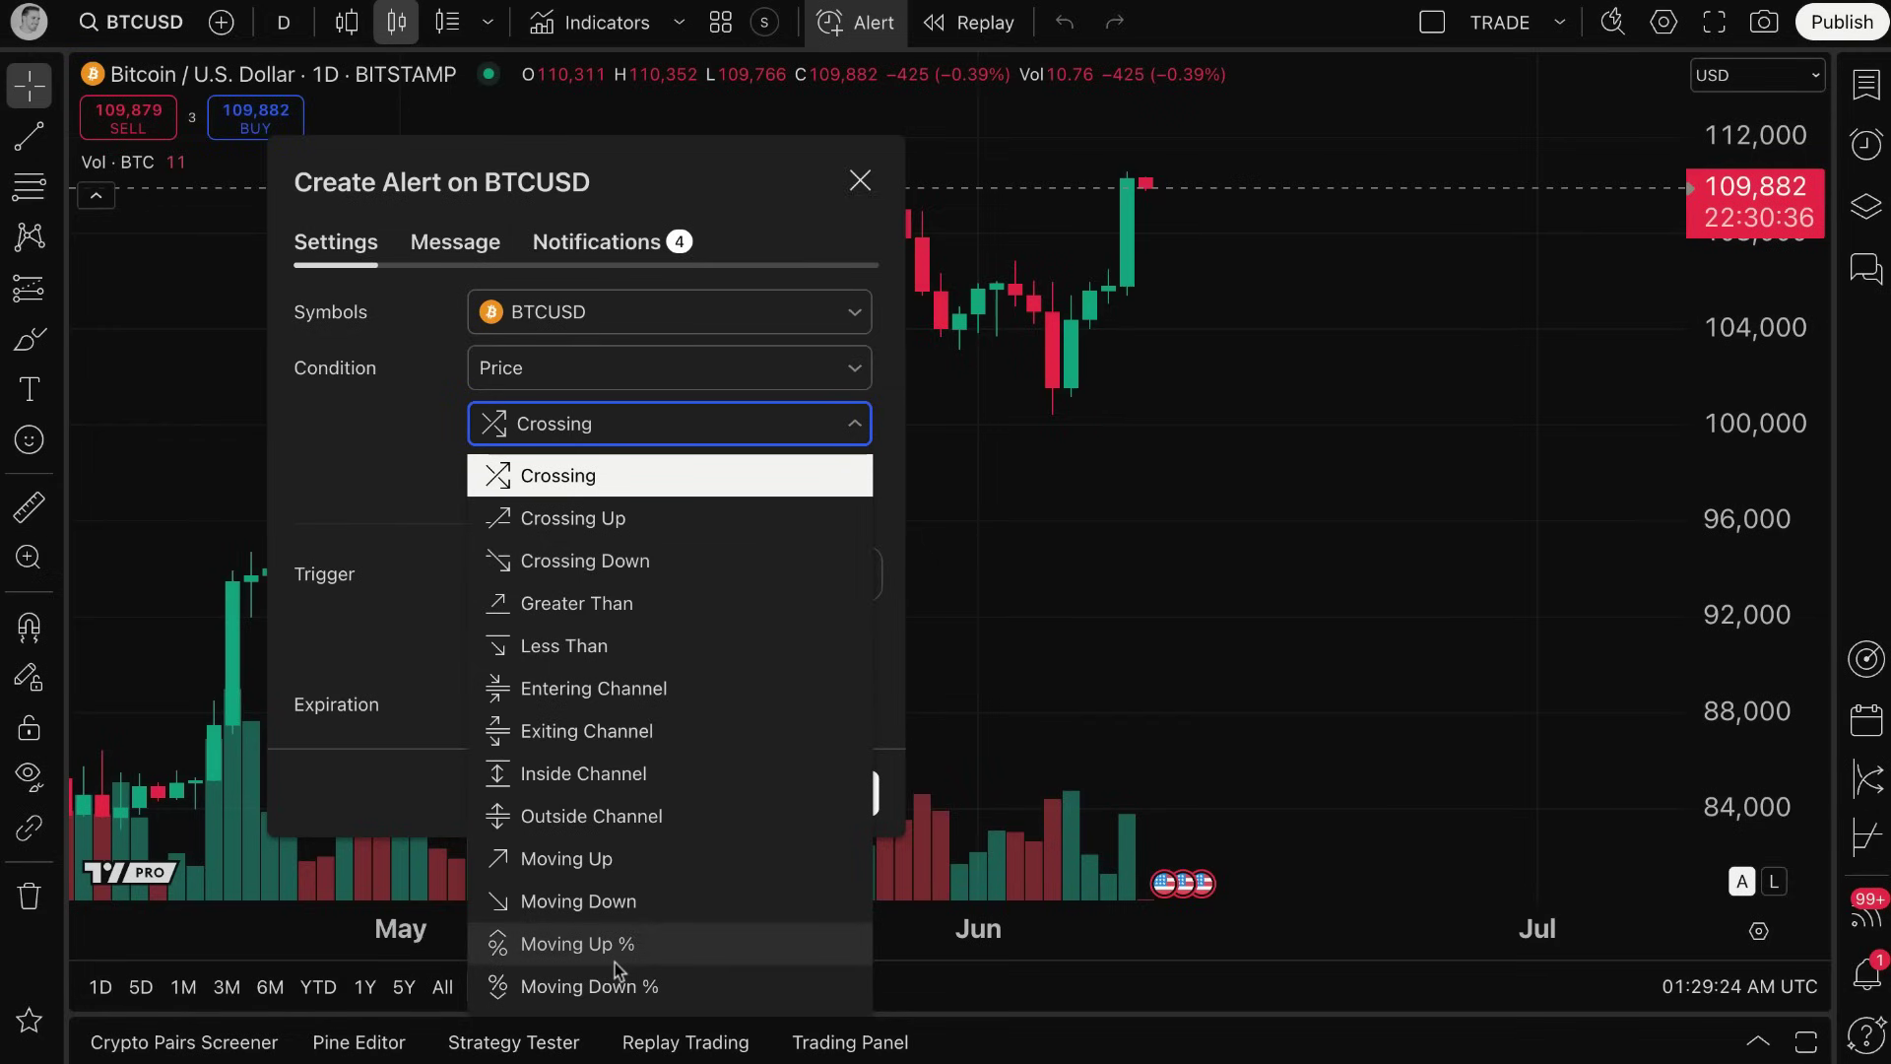
{"action": "left_click", "coordinate": [585, 492]}
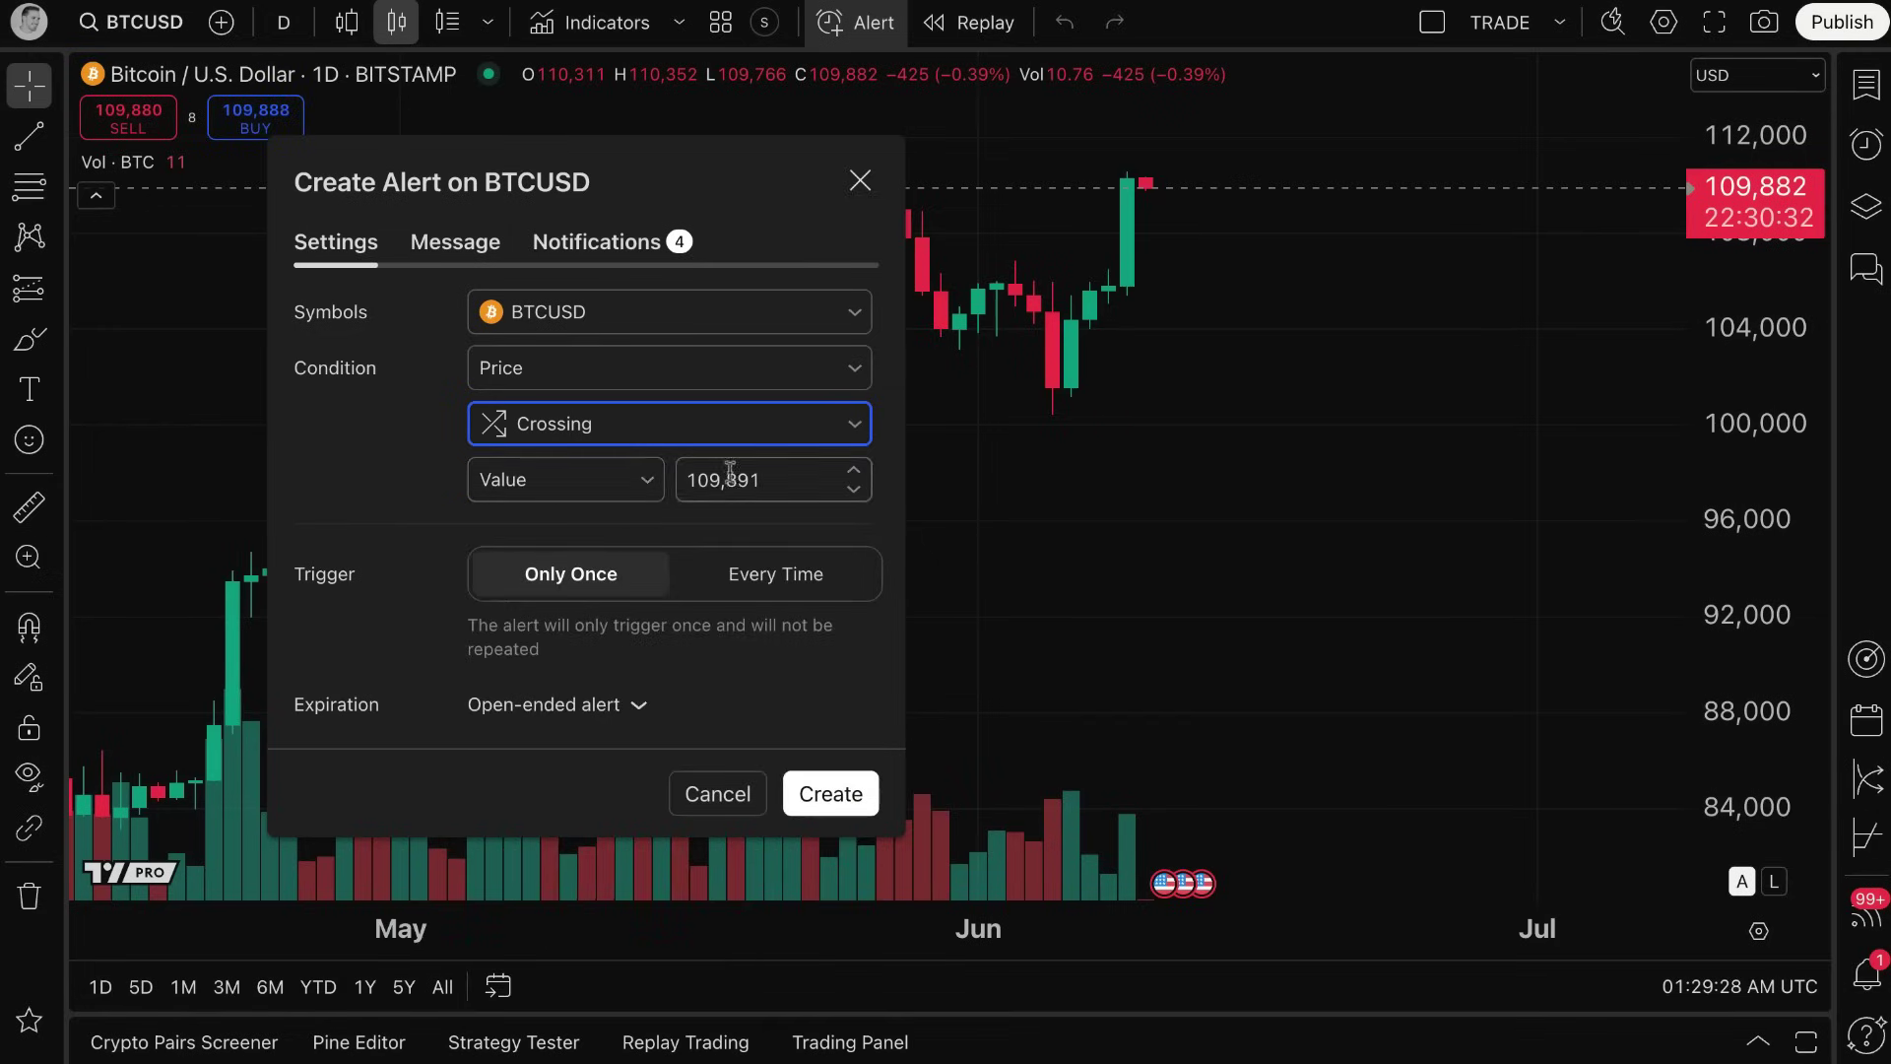
Set the alert condition to Price Crossing Up a value of 110,000.
{"action": "left_click", "coordinate": [644, 483]}
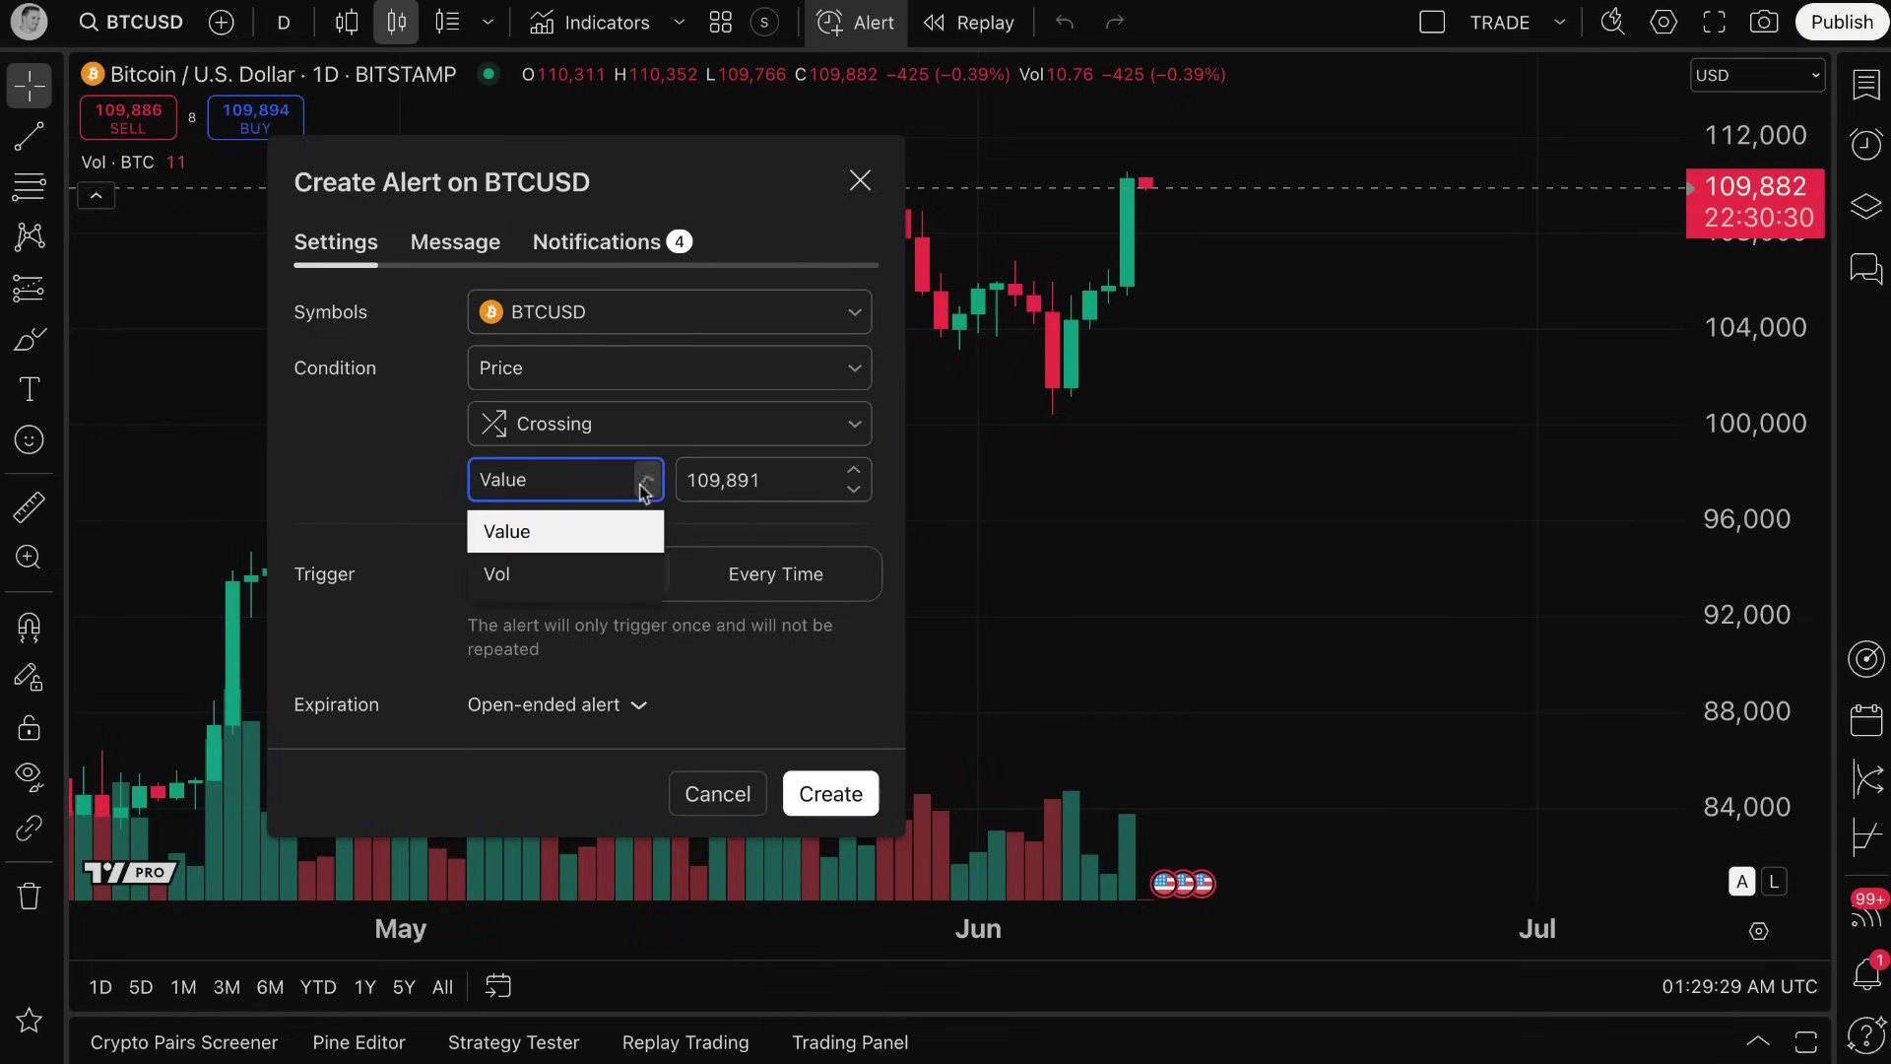
{"action": "left_click", "coordinate": [502, 532]}
{"action": "left_click", "coordinate": [779, 485]}
{"action": "left_click_drag", "start_coordinate": [779, 484], "coordinate": [669, 493]}
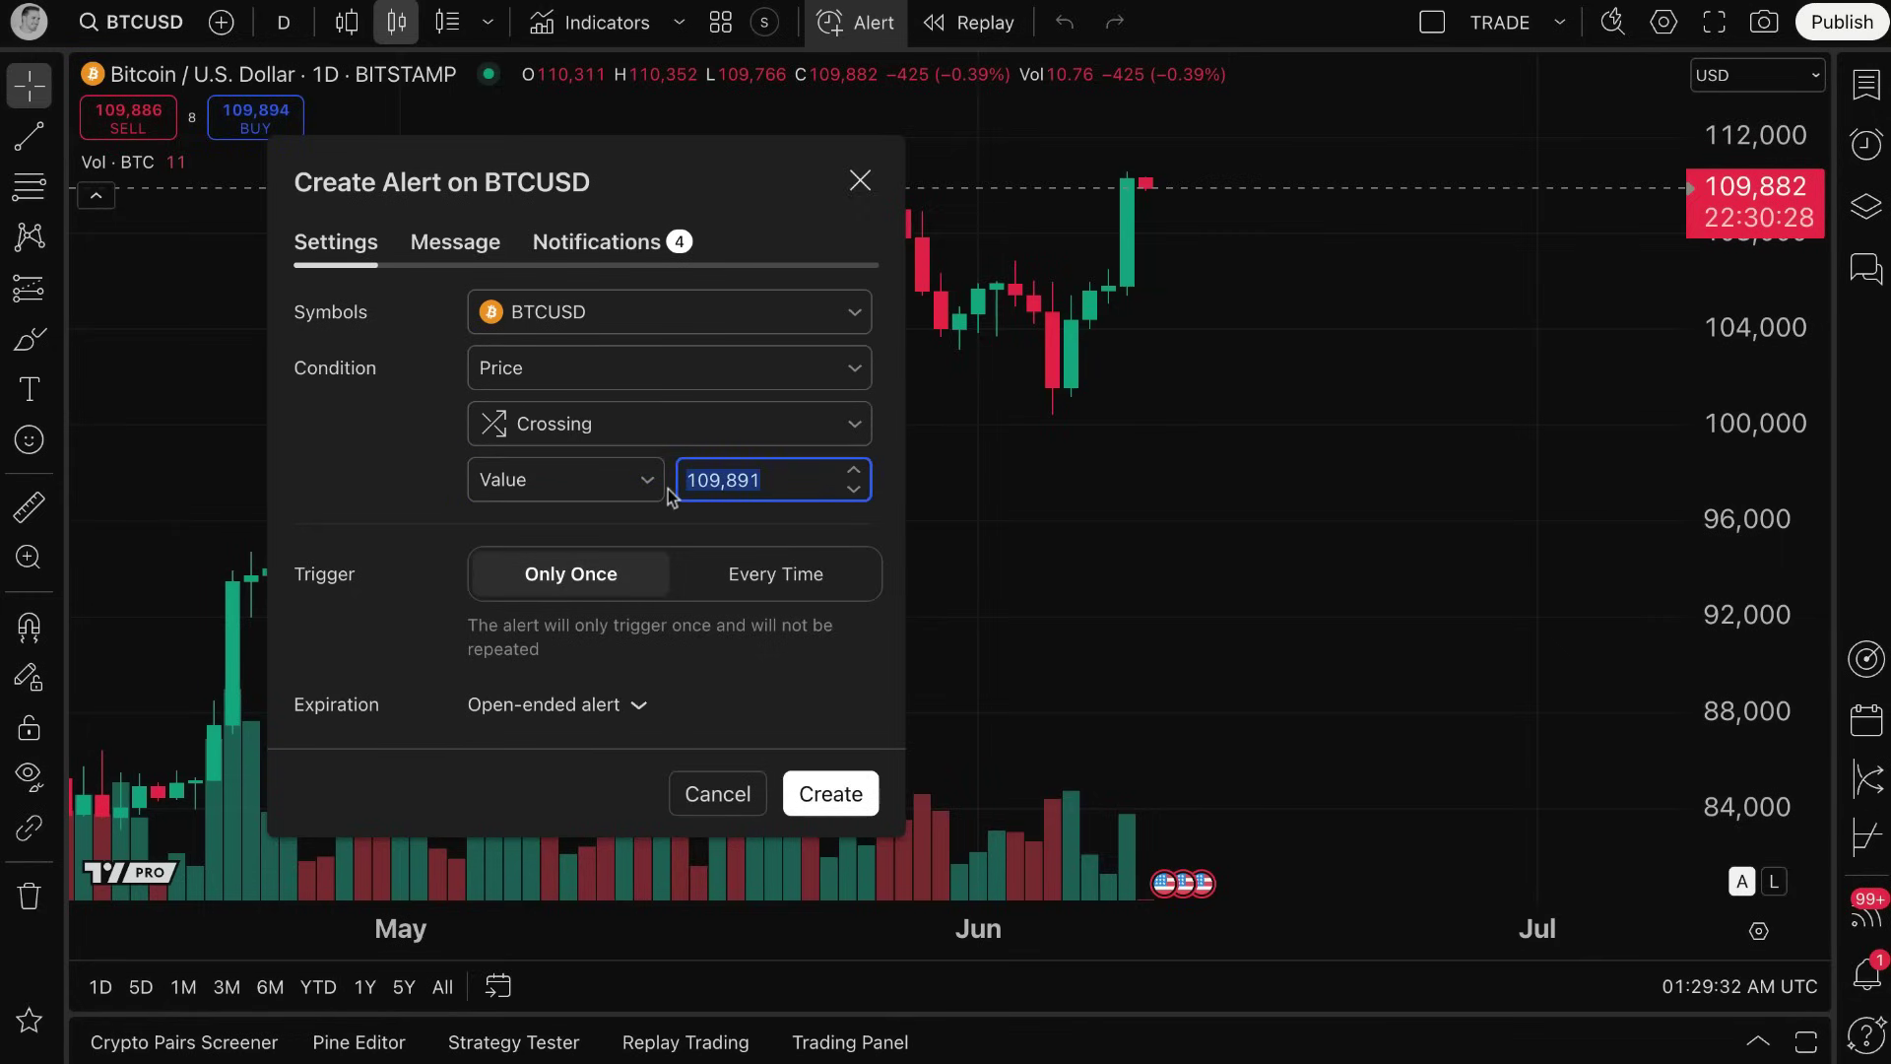
{"action": "type", "text": "110"}
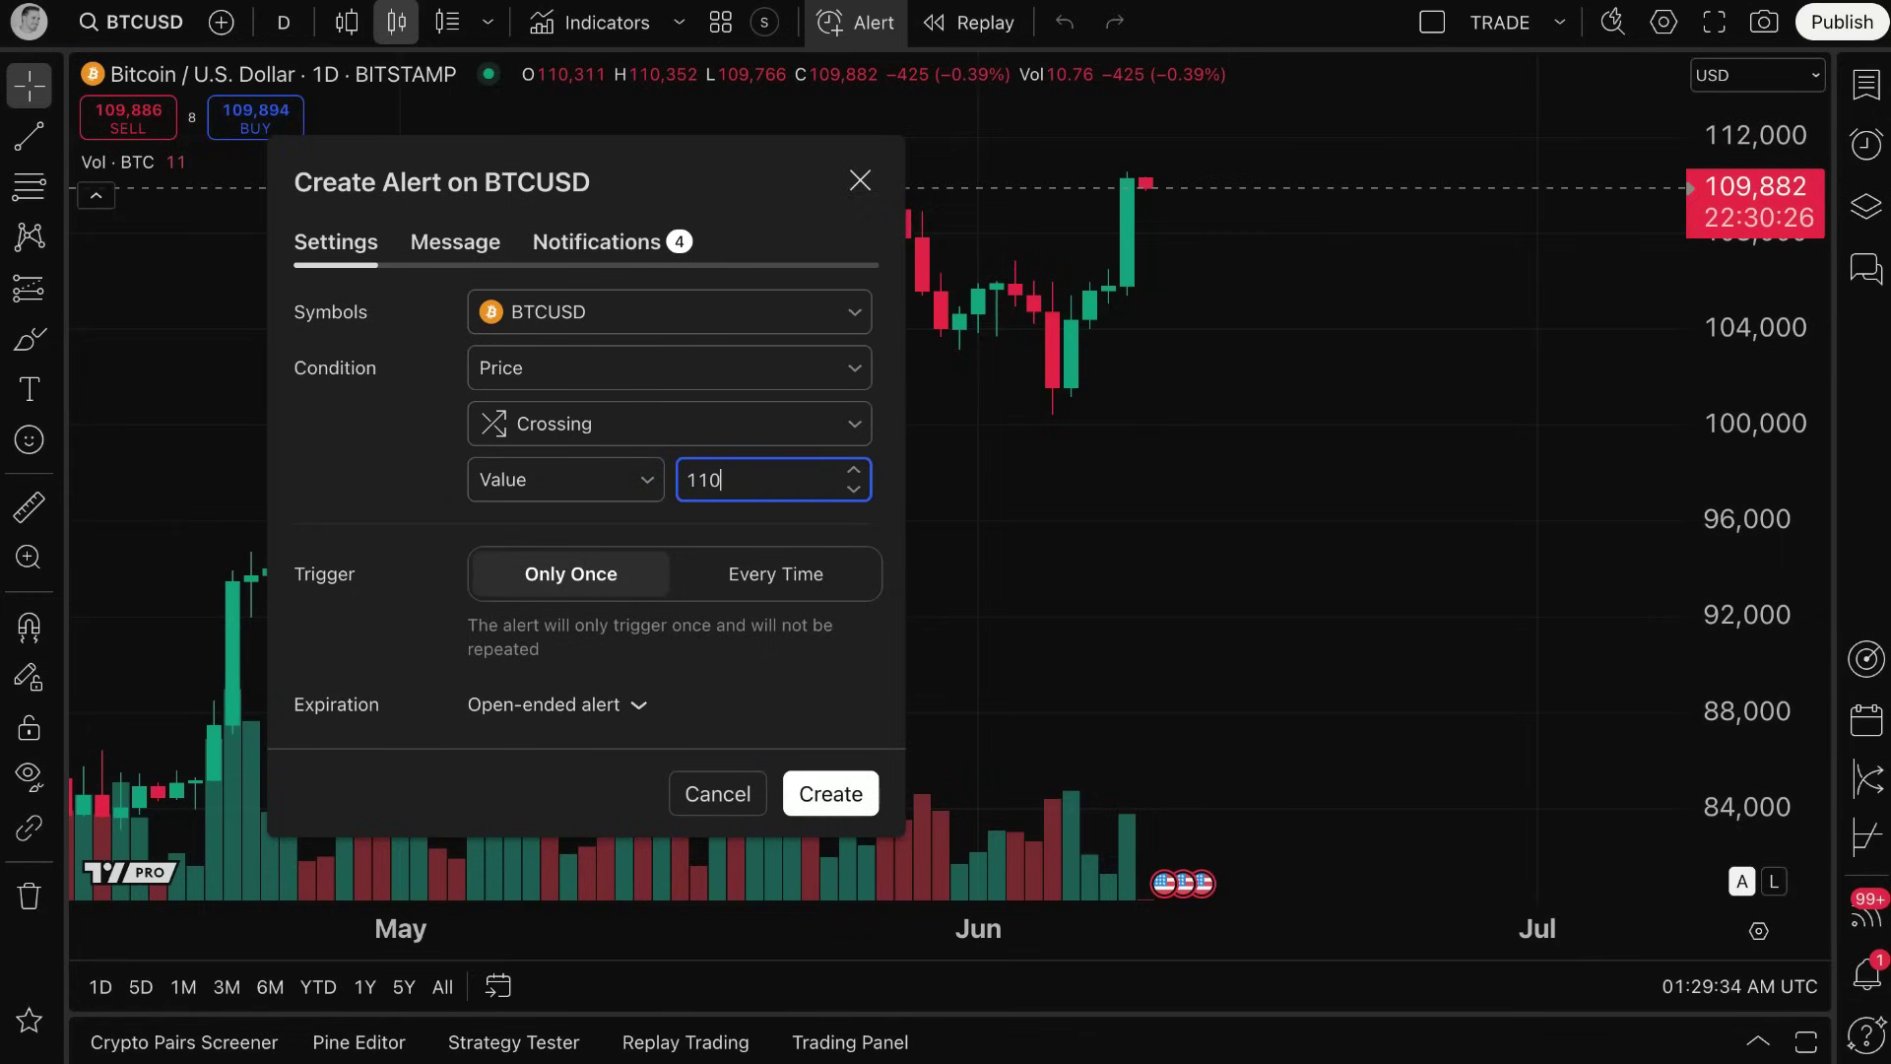
{"action": "type", "text": "000"}
{"action": "left_click", "coordinate": [494, 426]}
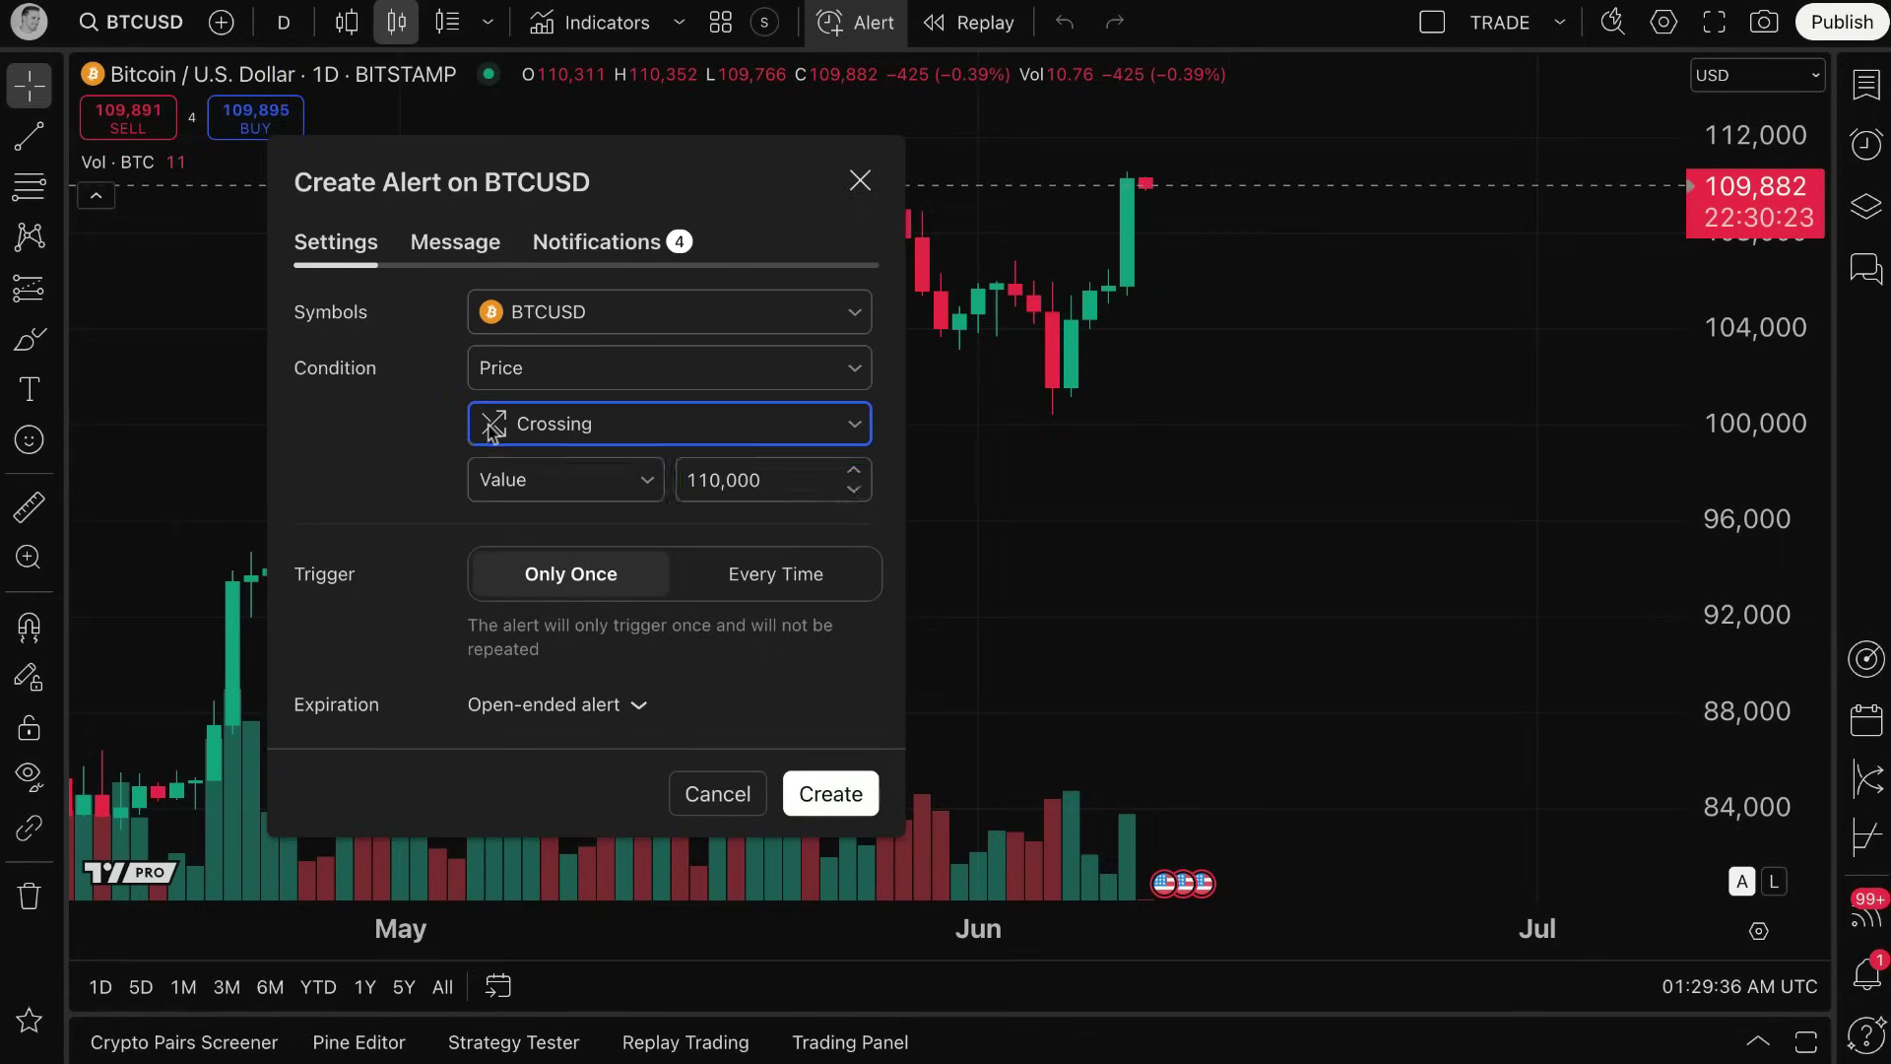
{"action": "left_click", "coordinate": [564, 519]}
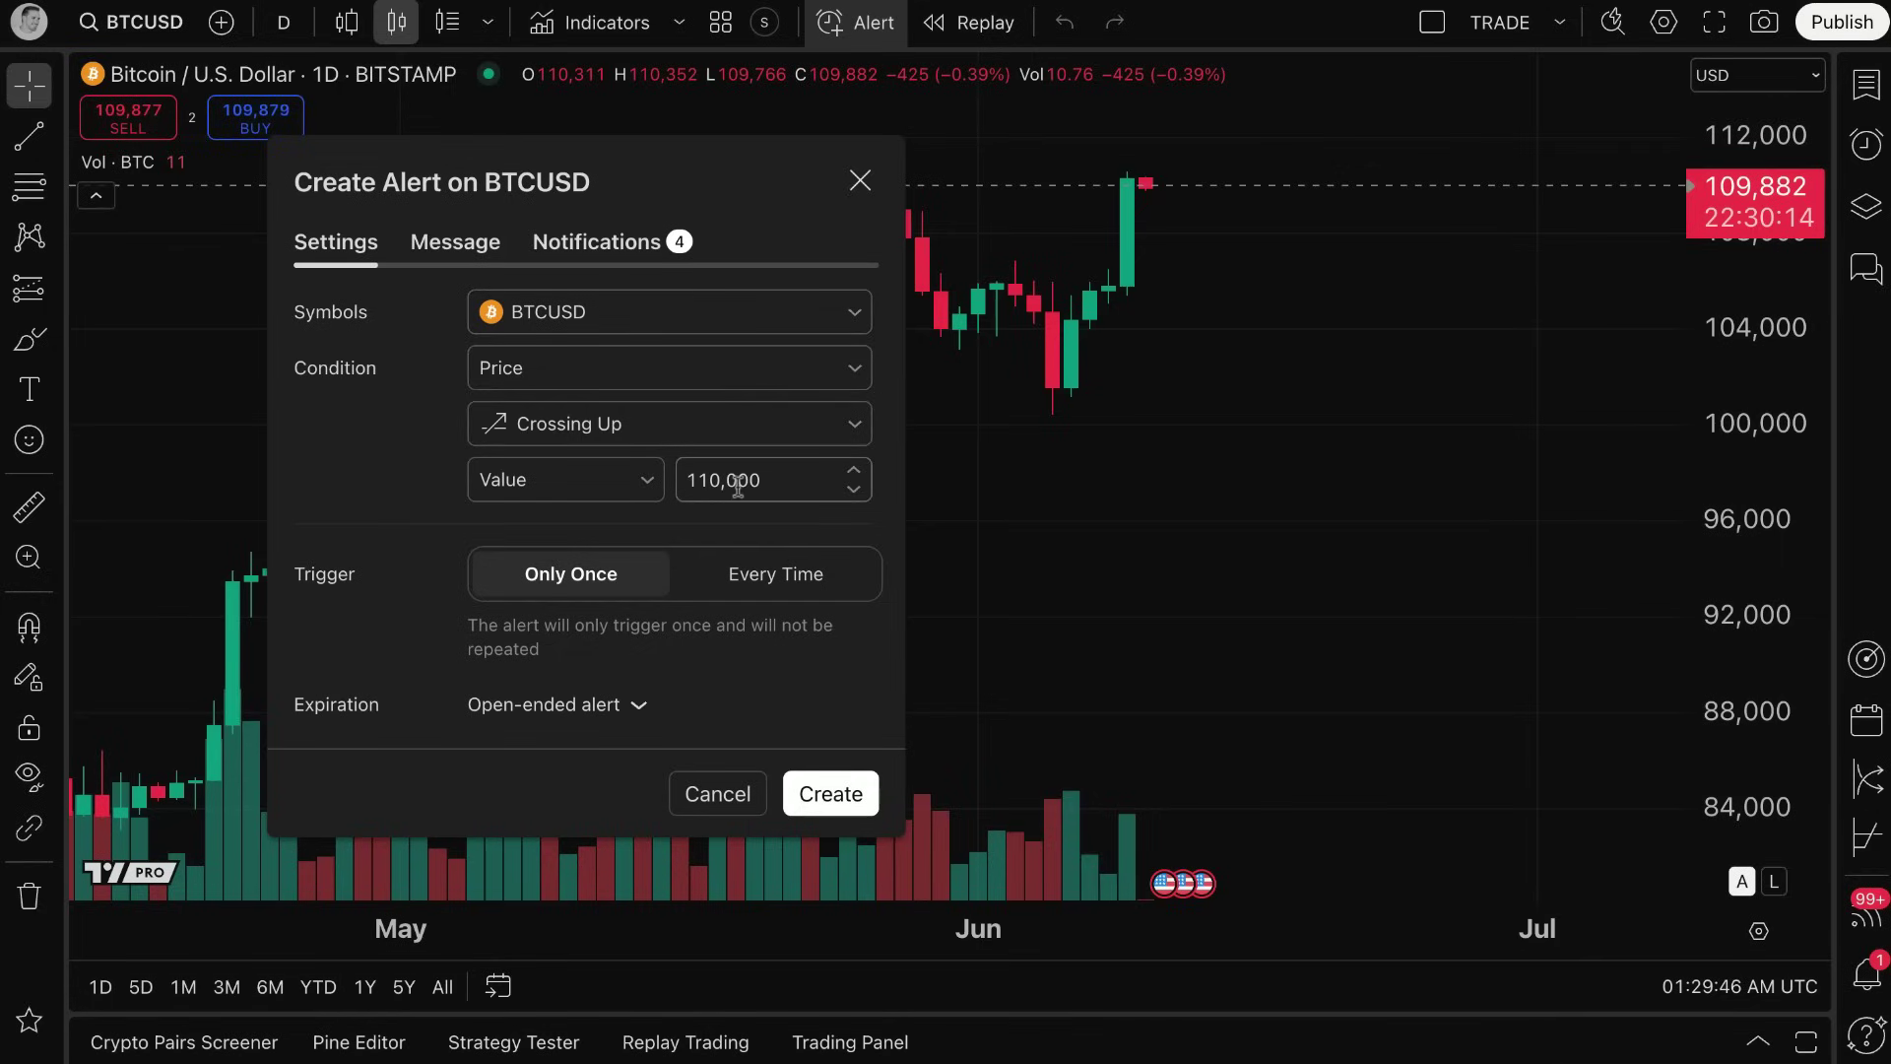
Compare the Every Time and Only Once triggers, keep Only Once, and check the expiration options of the open-ended alert.
{"action": "left_click", "coordinate": [544, 585]}
{"action": "left_click", "coordinate": [550, 589]}
{"action": "left_click", "coordinate": [771, 589]}
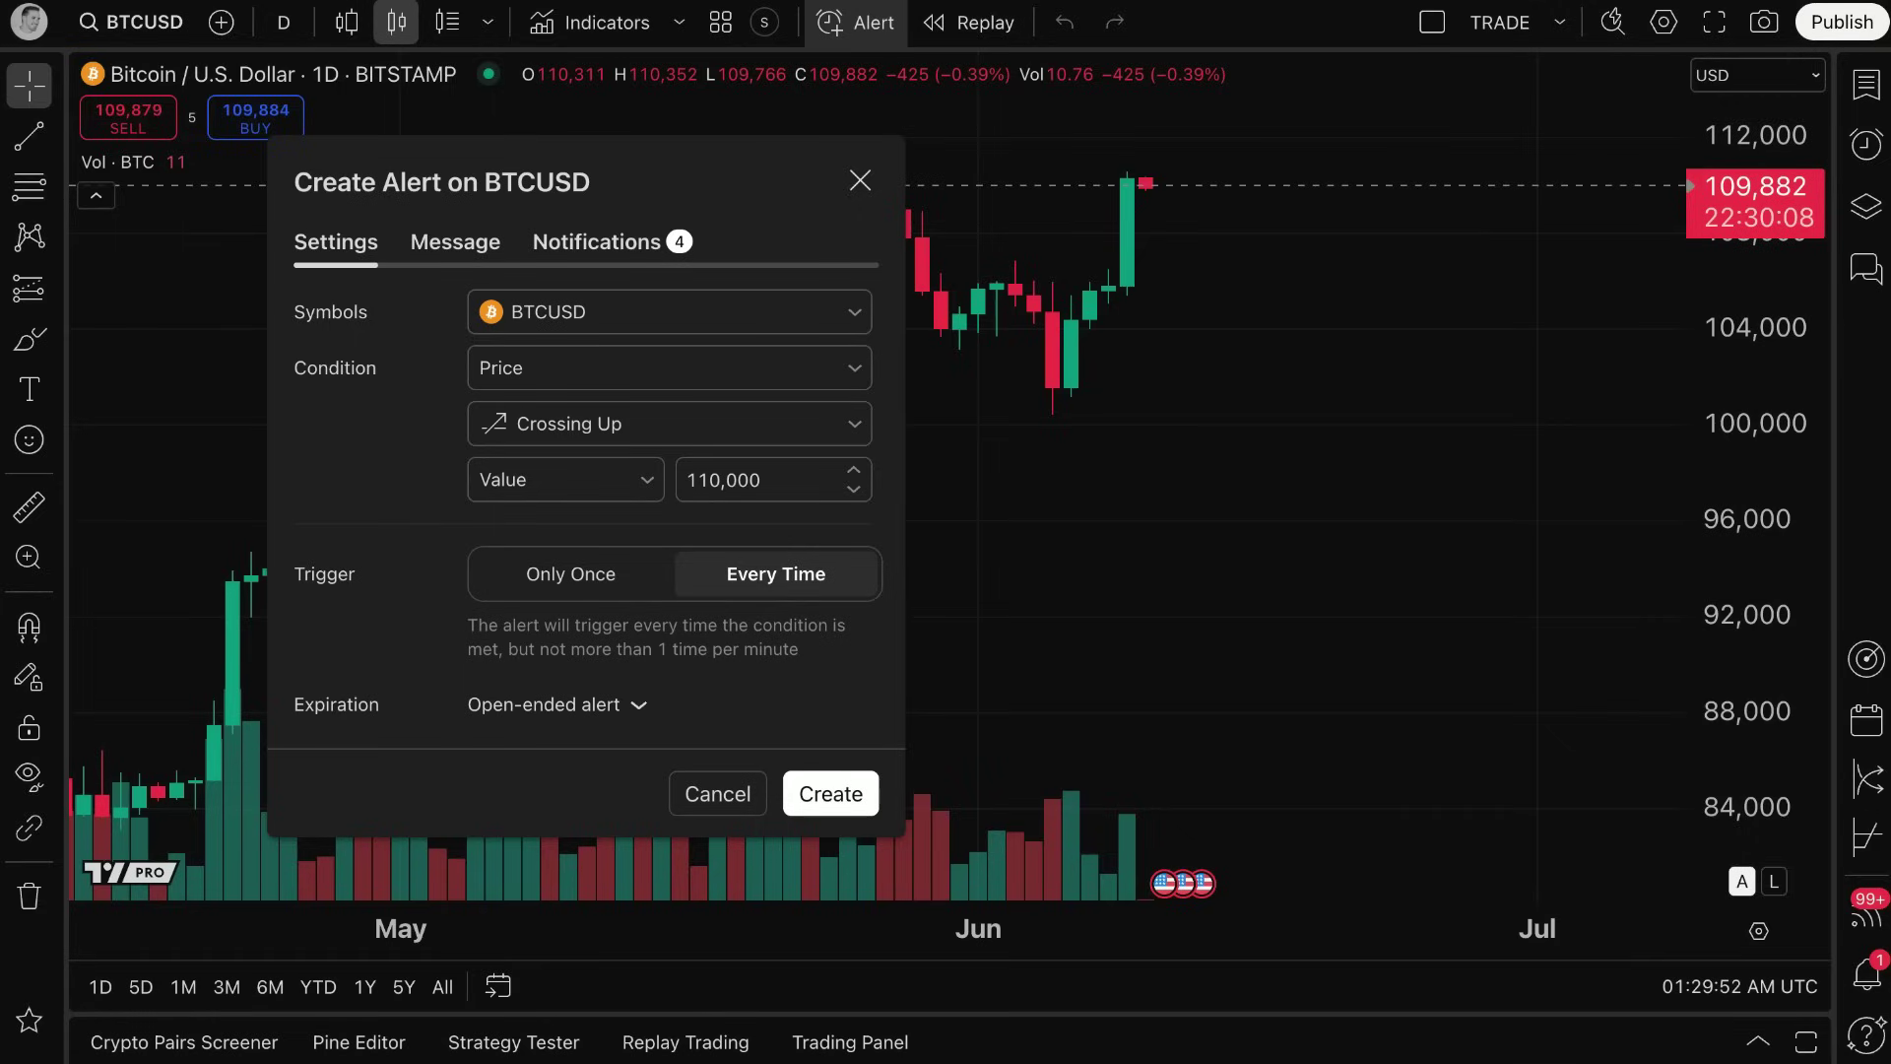
{"action": "left_click", "coordinate": [559, 569]}
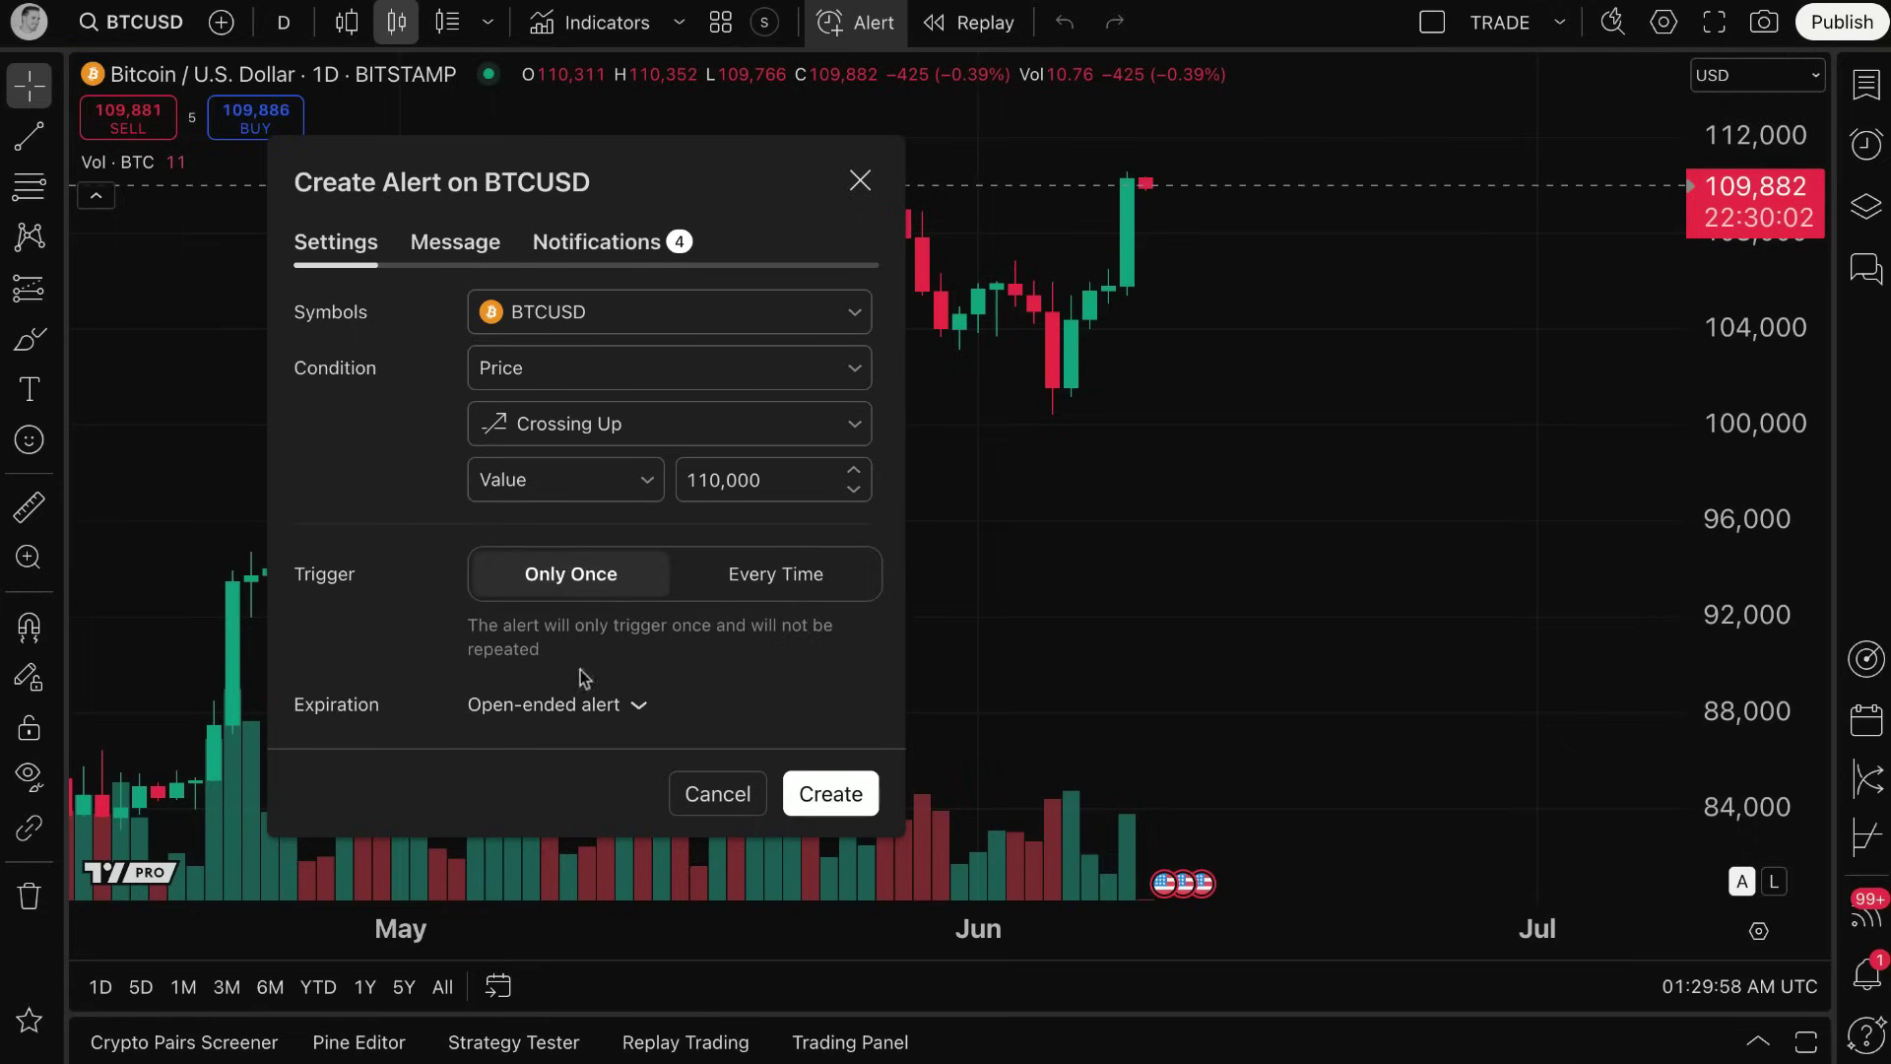
{"action": "left_click", "coordinate": [587, 705]}
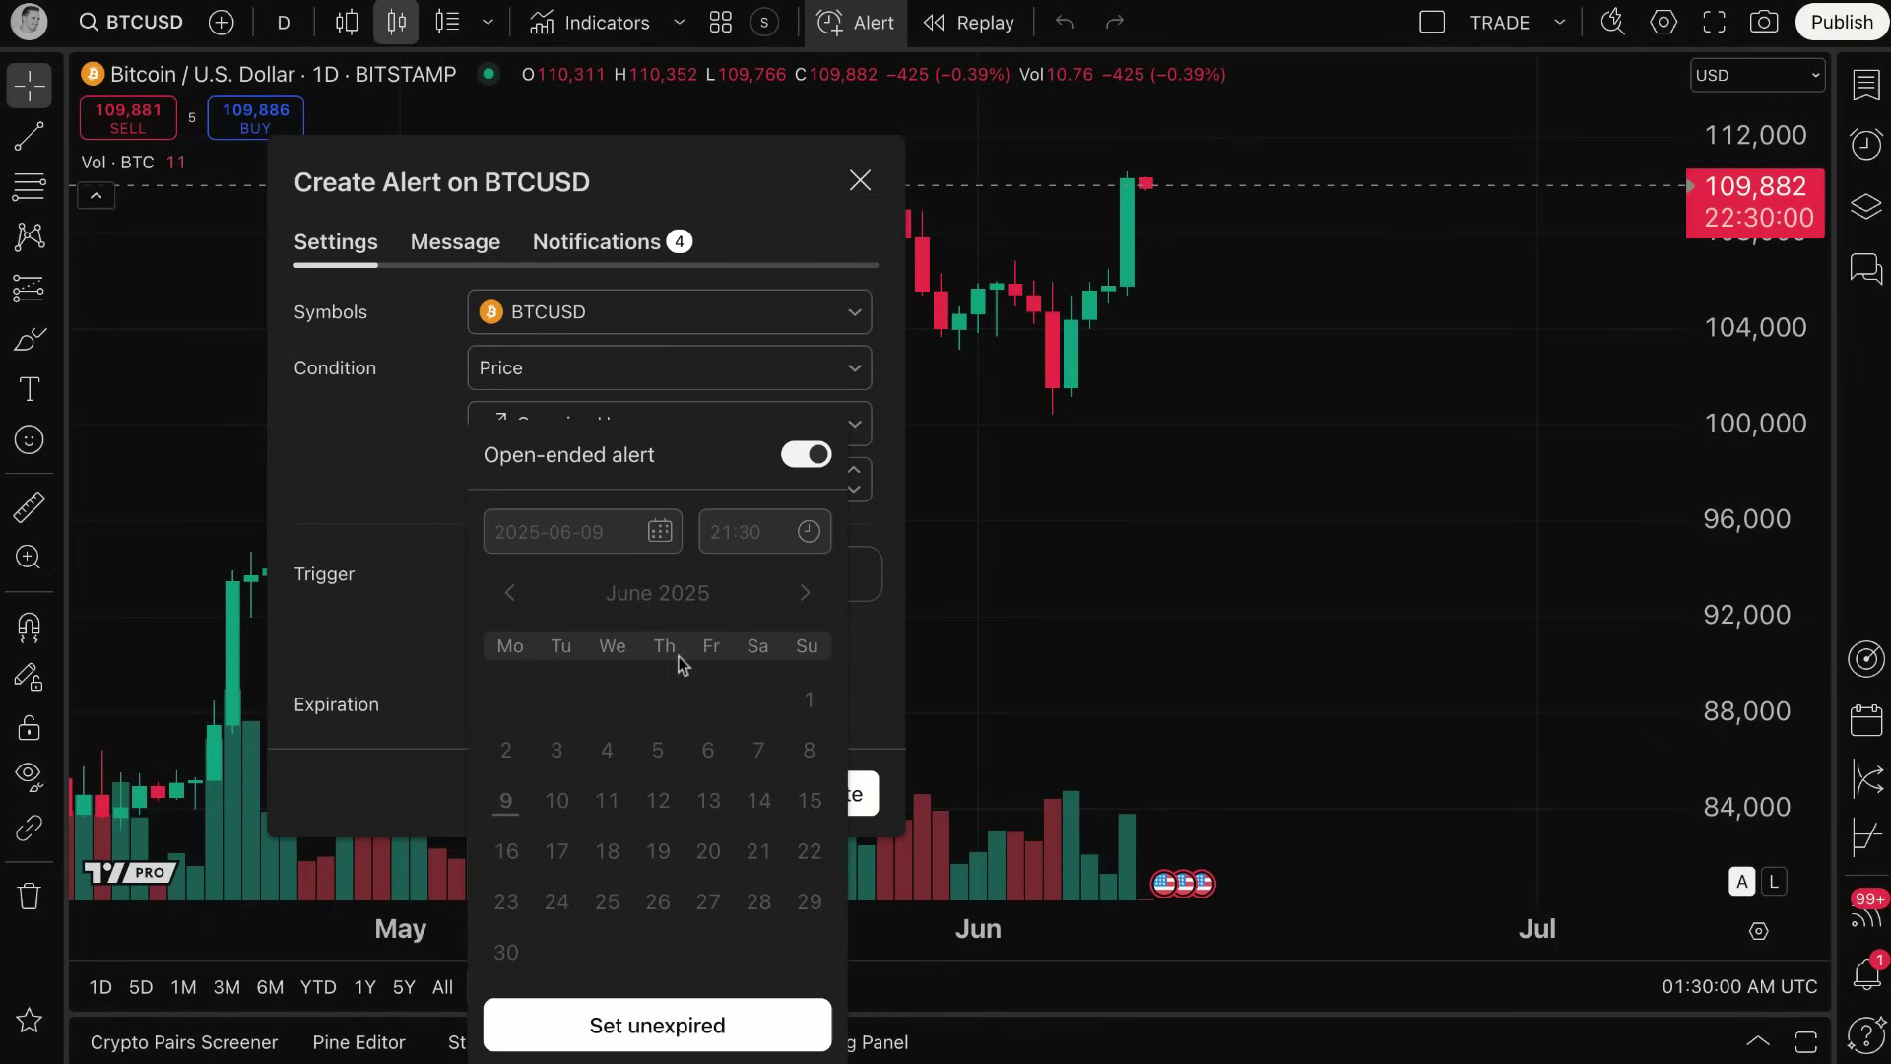
{"action": "left_click", "coordinate": [374, 601]}
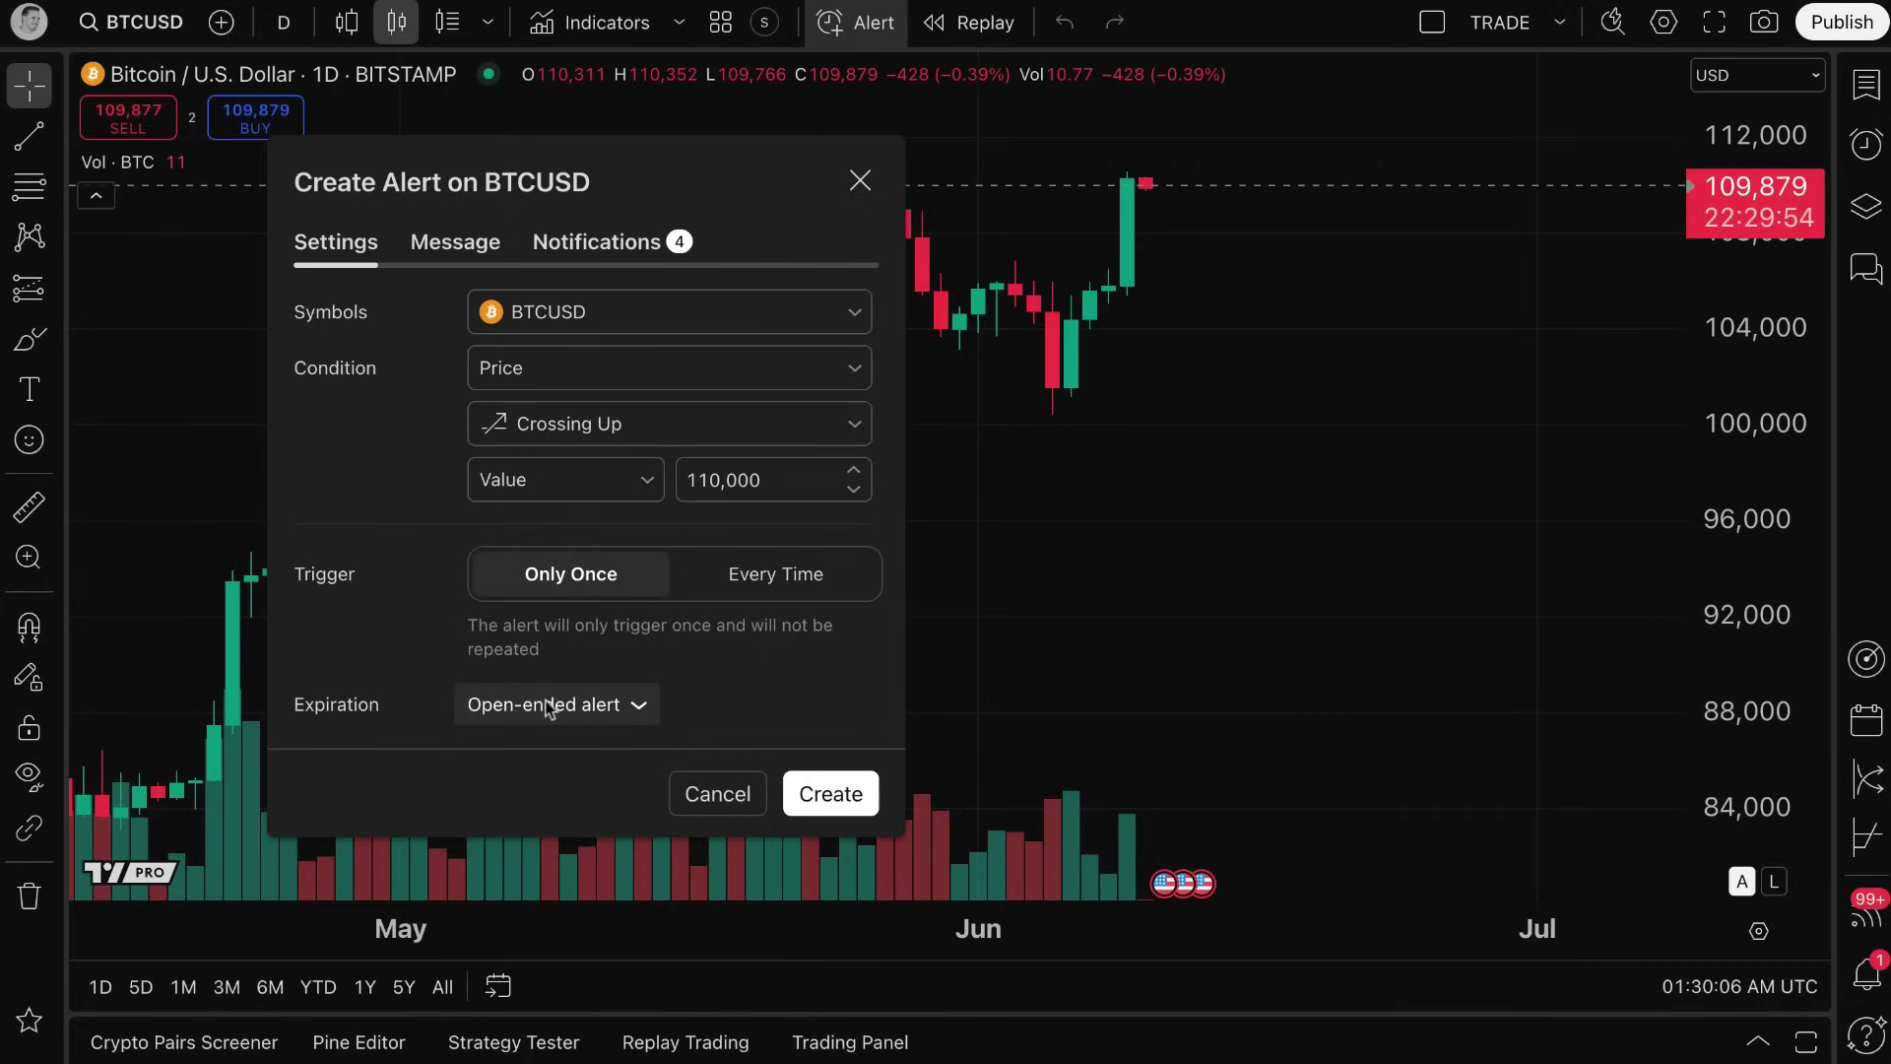
Name the alert "BTC 110,000" and keep the default message "BTCUSD Crossing Up 110,000".
{"action": "left_click", "coordinate": [484, 248]}
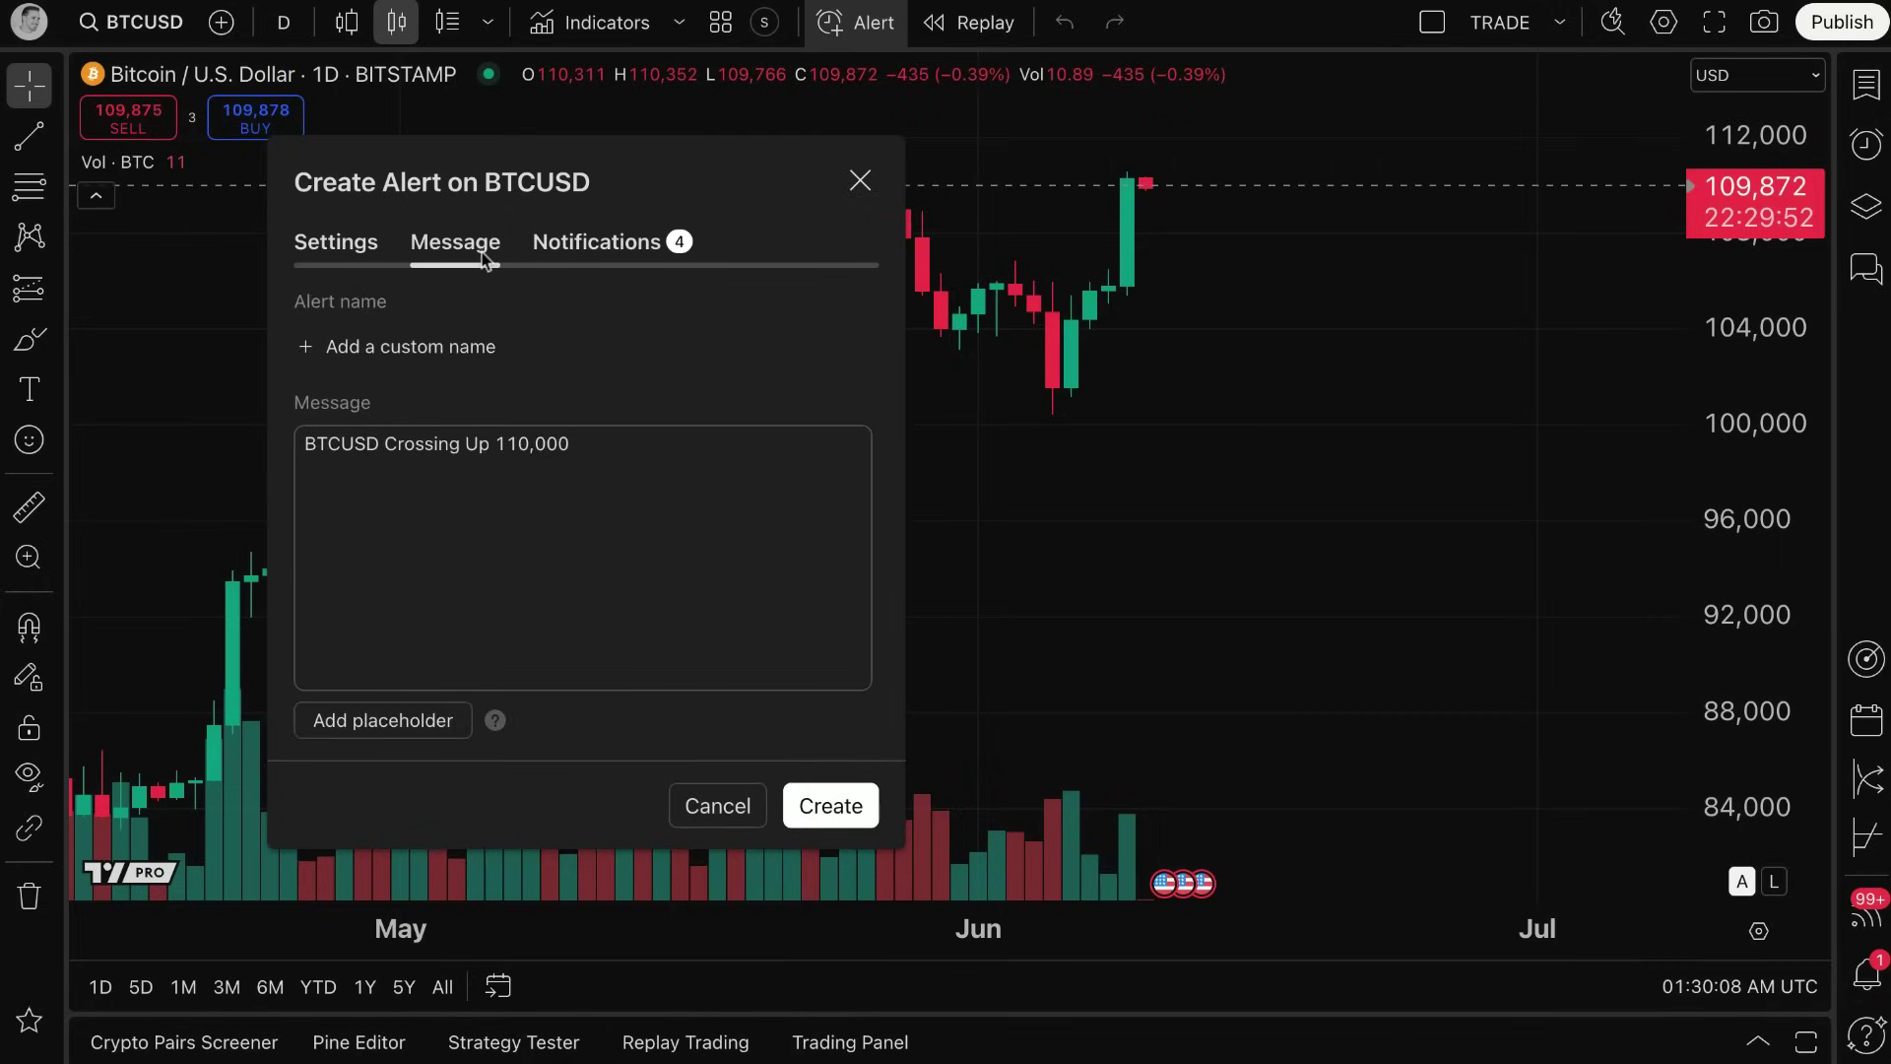
{"action": "left_click_drag", "start_coordinate": [605, 452], "coordinate": [548, 445]}
{"action": "left_click", "coordinate": [336, 431]}
{"action": "left_click", "coordinate": [586, 431]}
{"action": "left_click", "coordinate": [424, 350]}
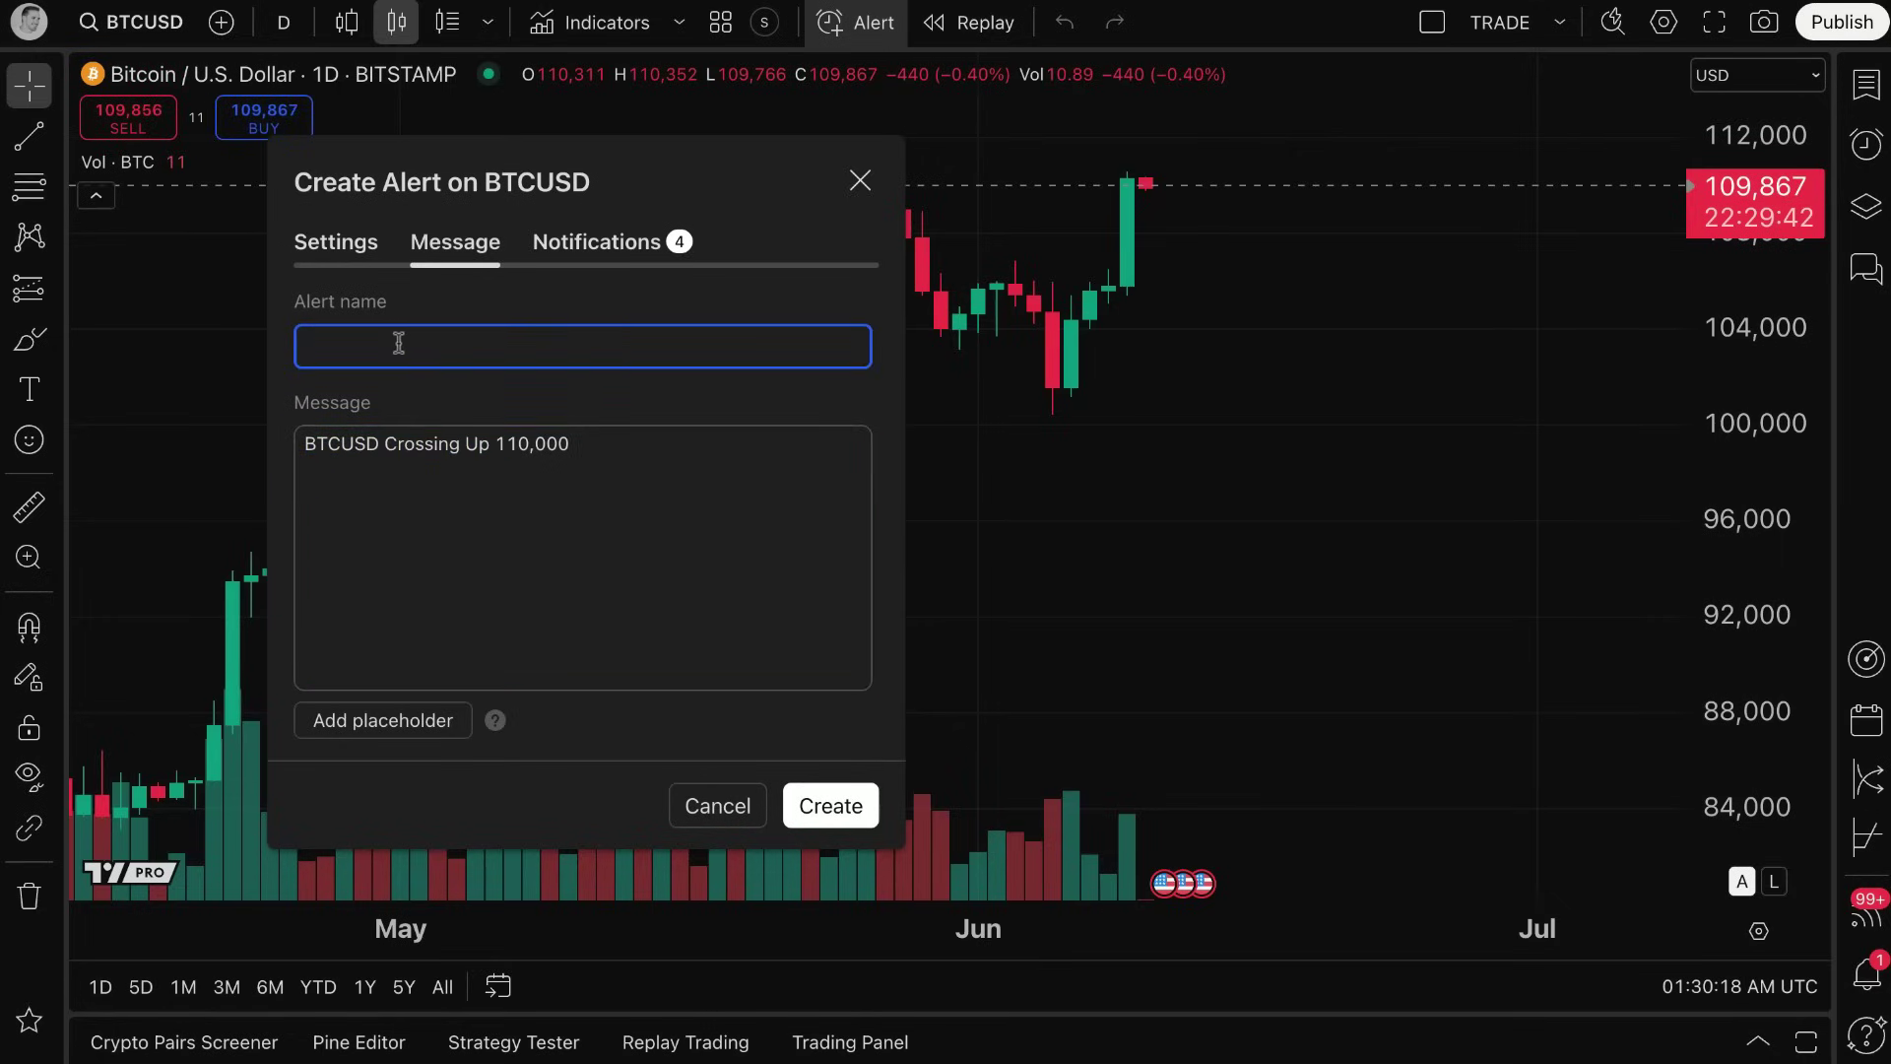
{"action": "type", "text": "BTC 110,000"}
{"action": "left_click", "coordinate": [500, 304]}
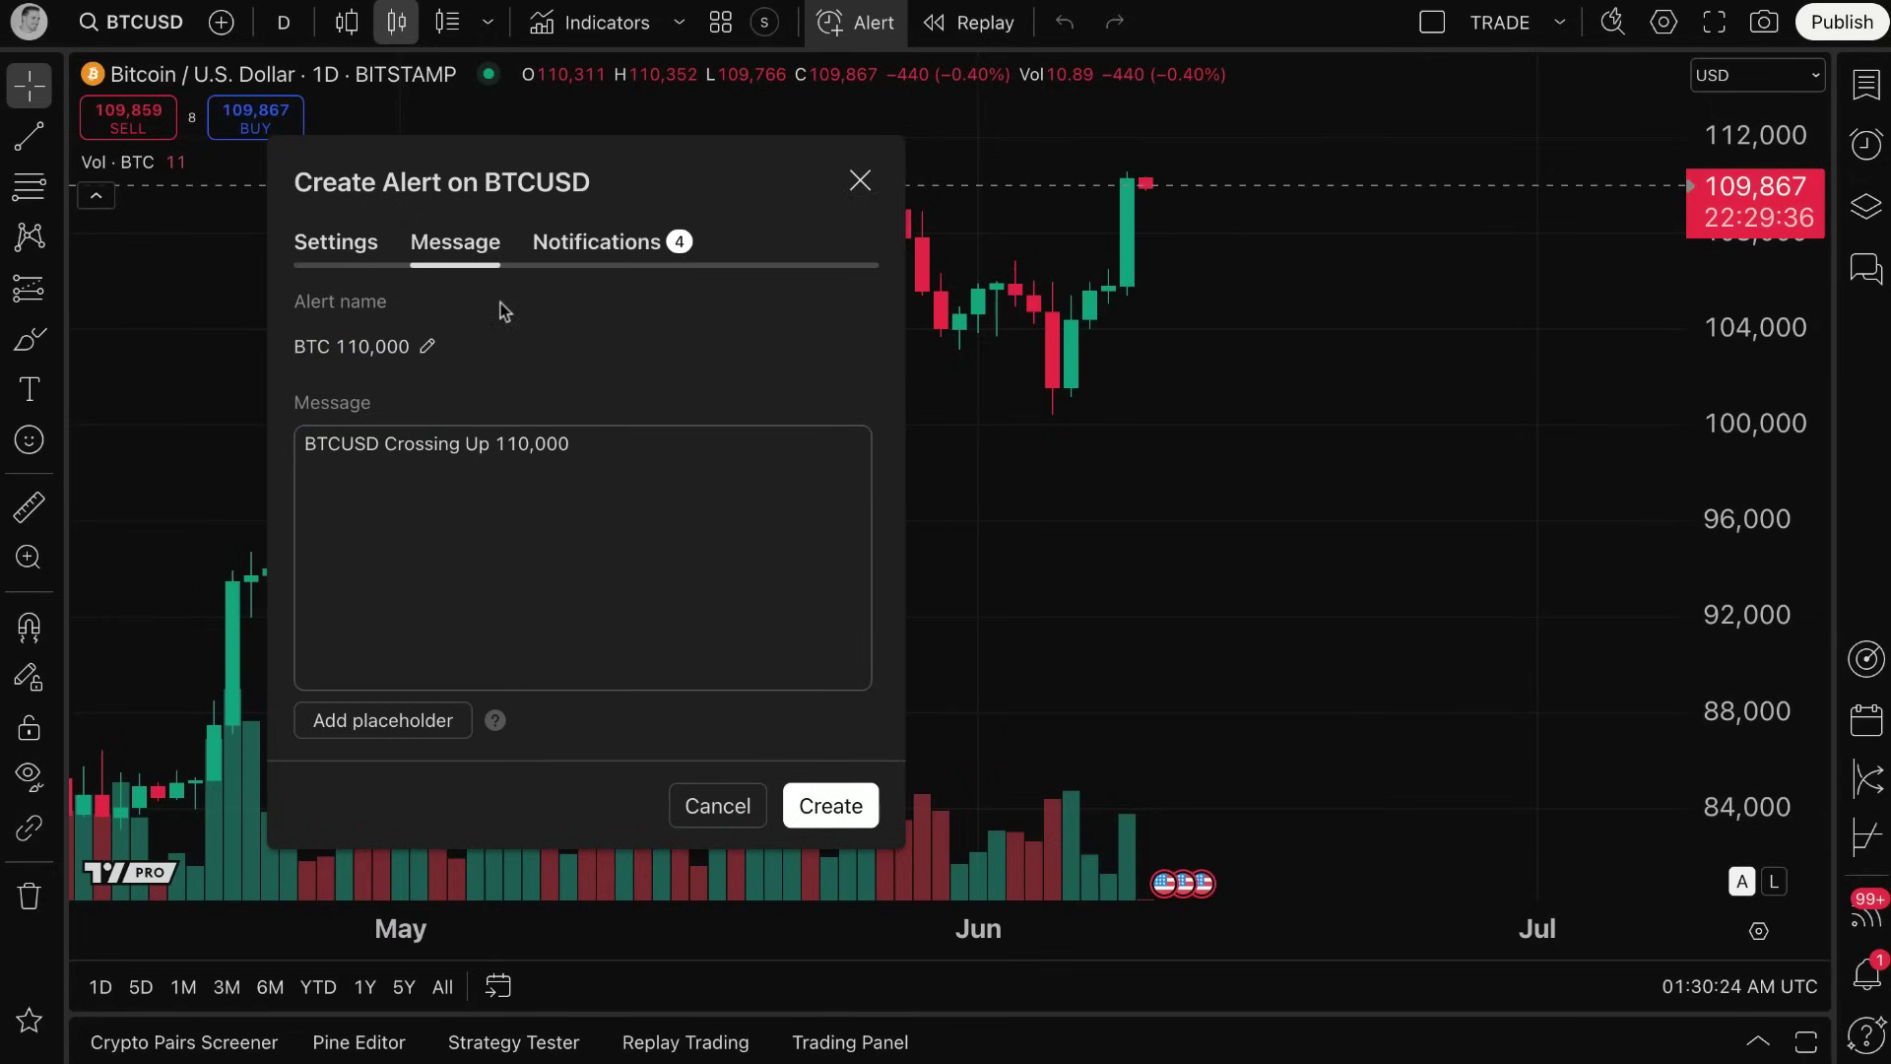
Review the alert's notification options and browse the Classic, Soft, Nature and Voices sounds, previewing Thin and Dog and keeping Banjo.
{"action": "left_click", "coordinate": [571, 257]}
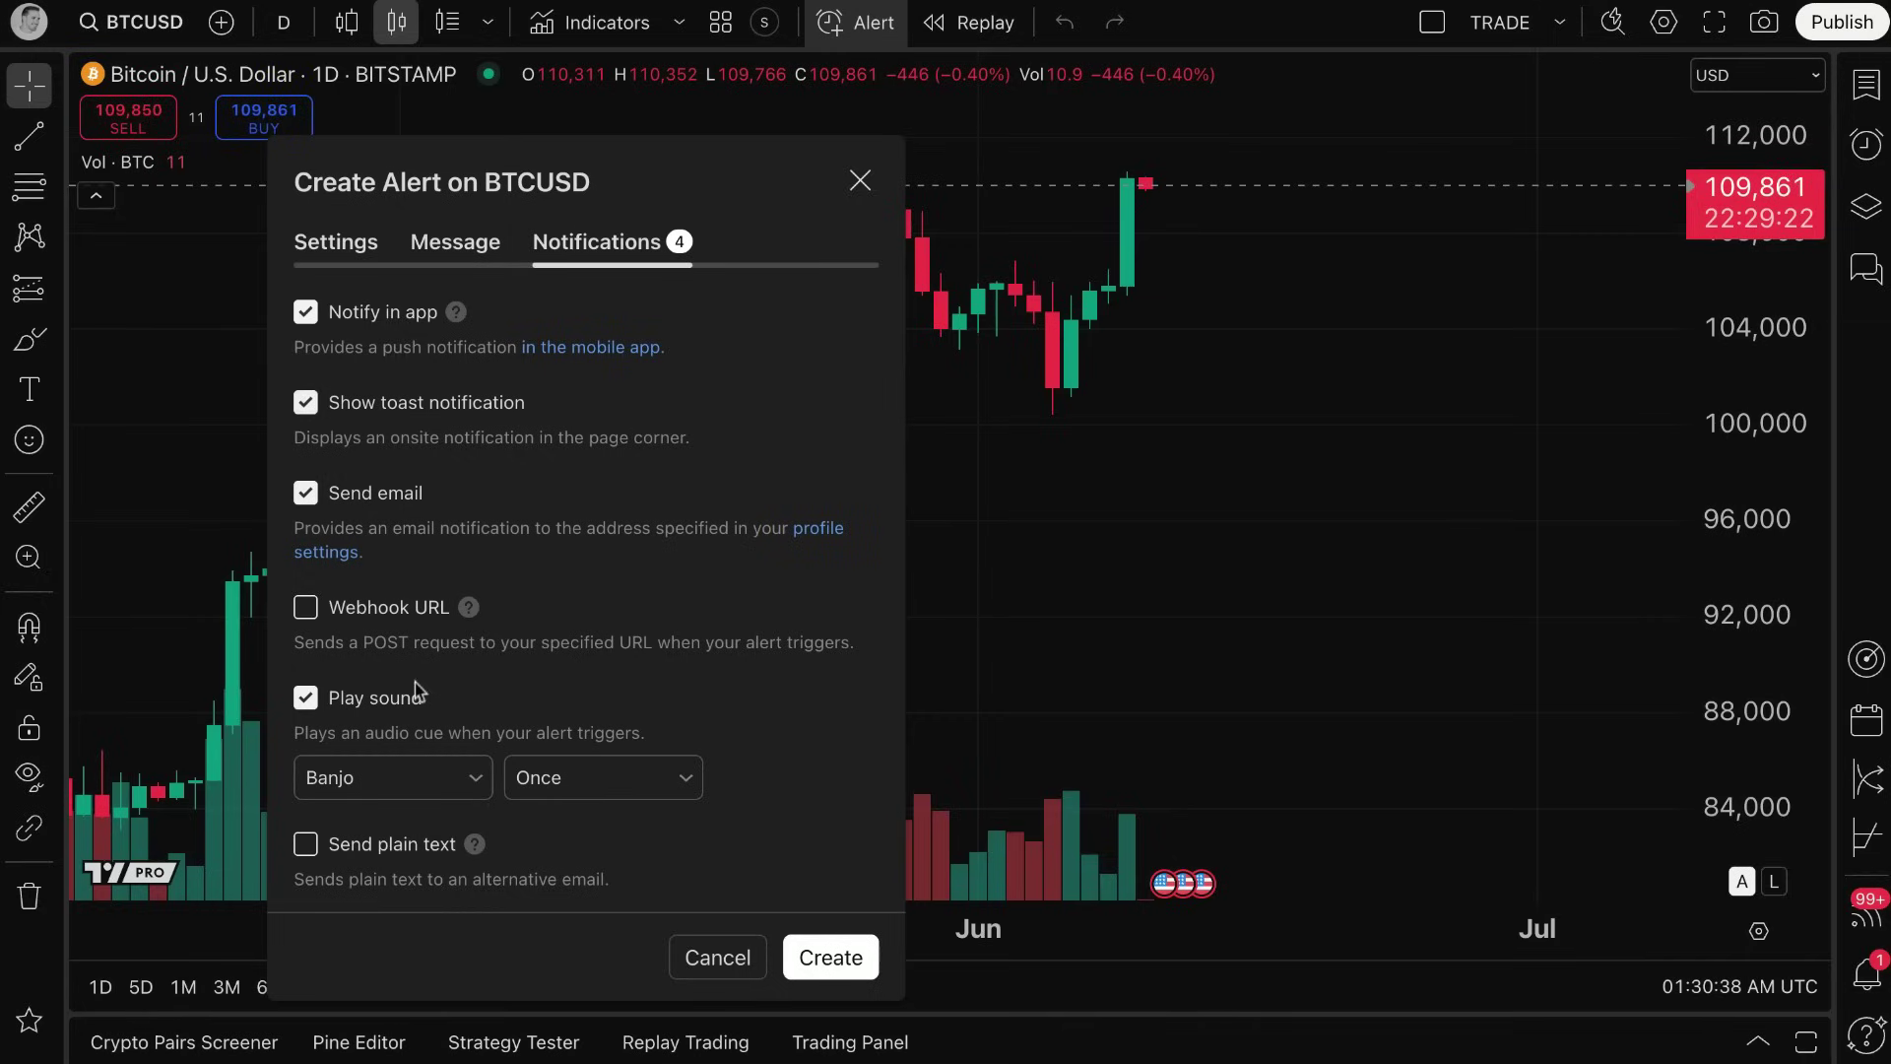
{"action": "left_click", "coordinate": [411, 788]}
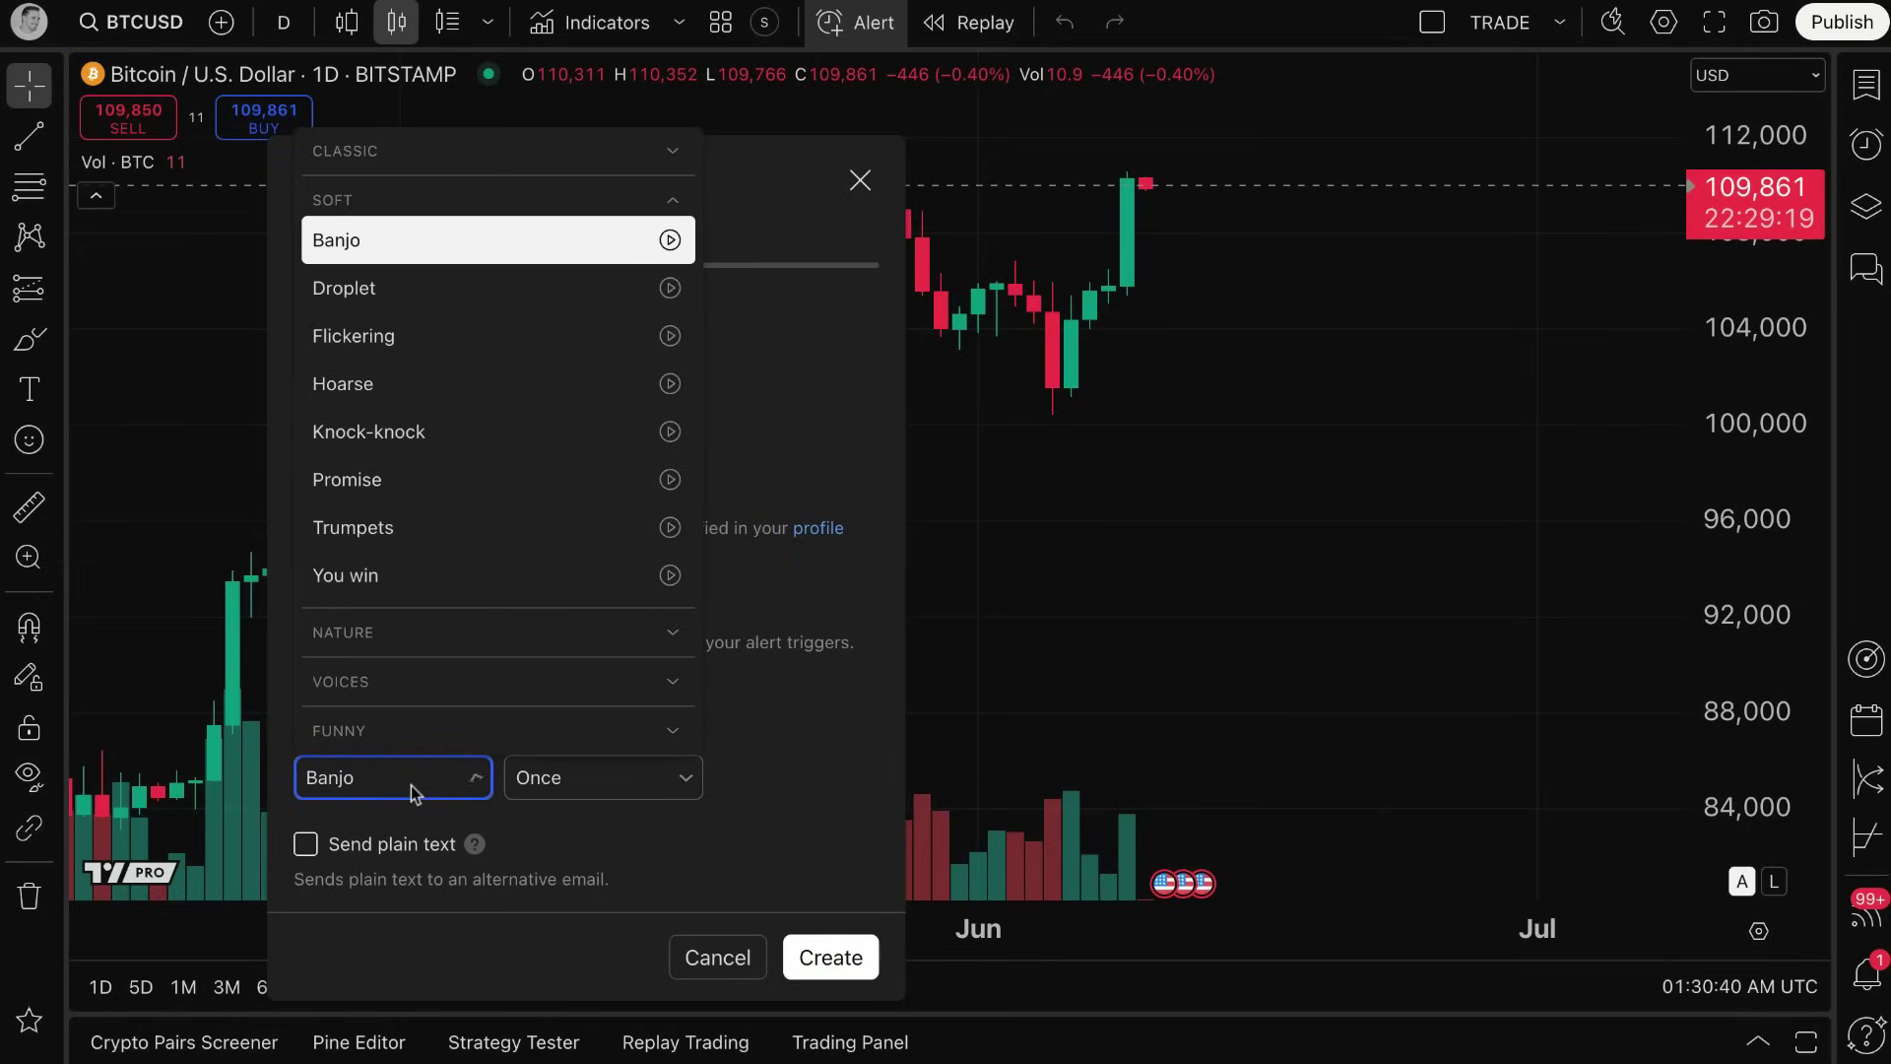
{"action": "left_click", "coordinate": [654, 632]}
{"action": "scroll", "coordinate": [618, 639], "scroll_direction": "down", "scroll_amount": 4}
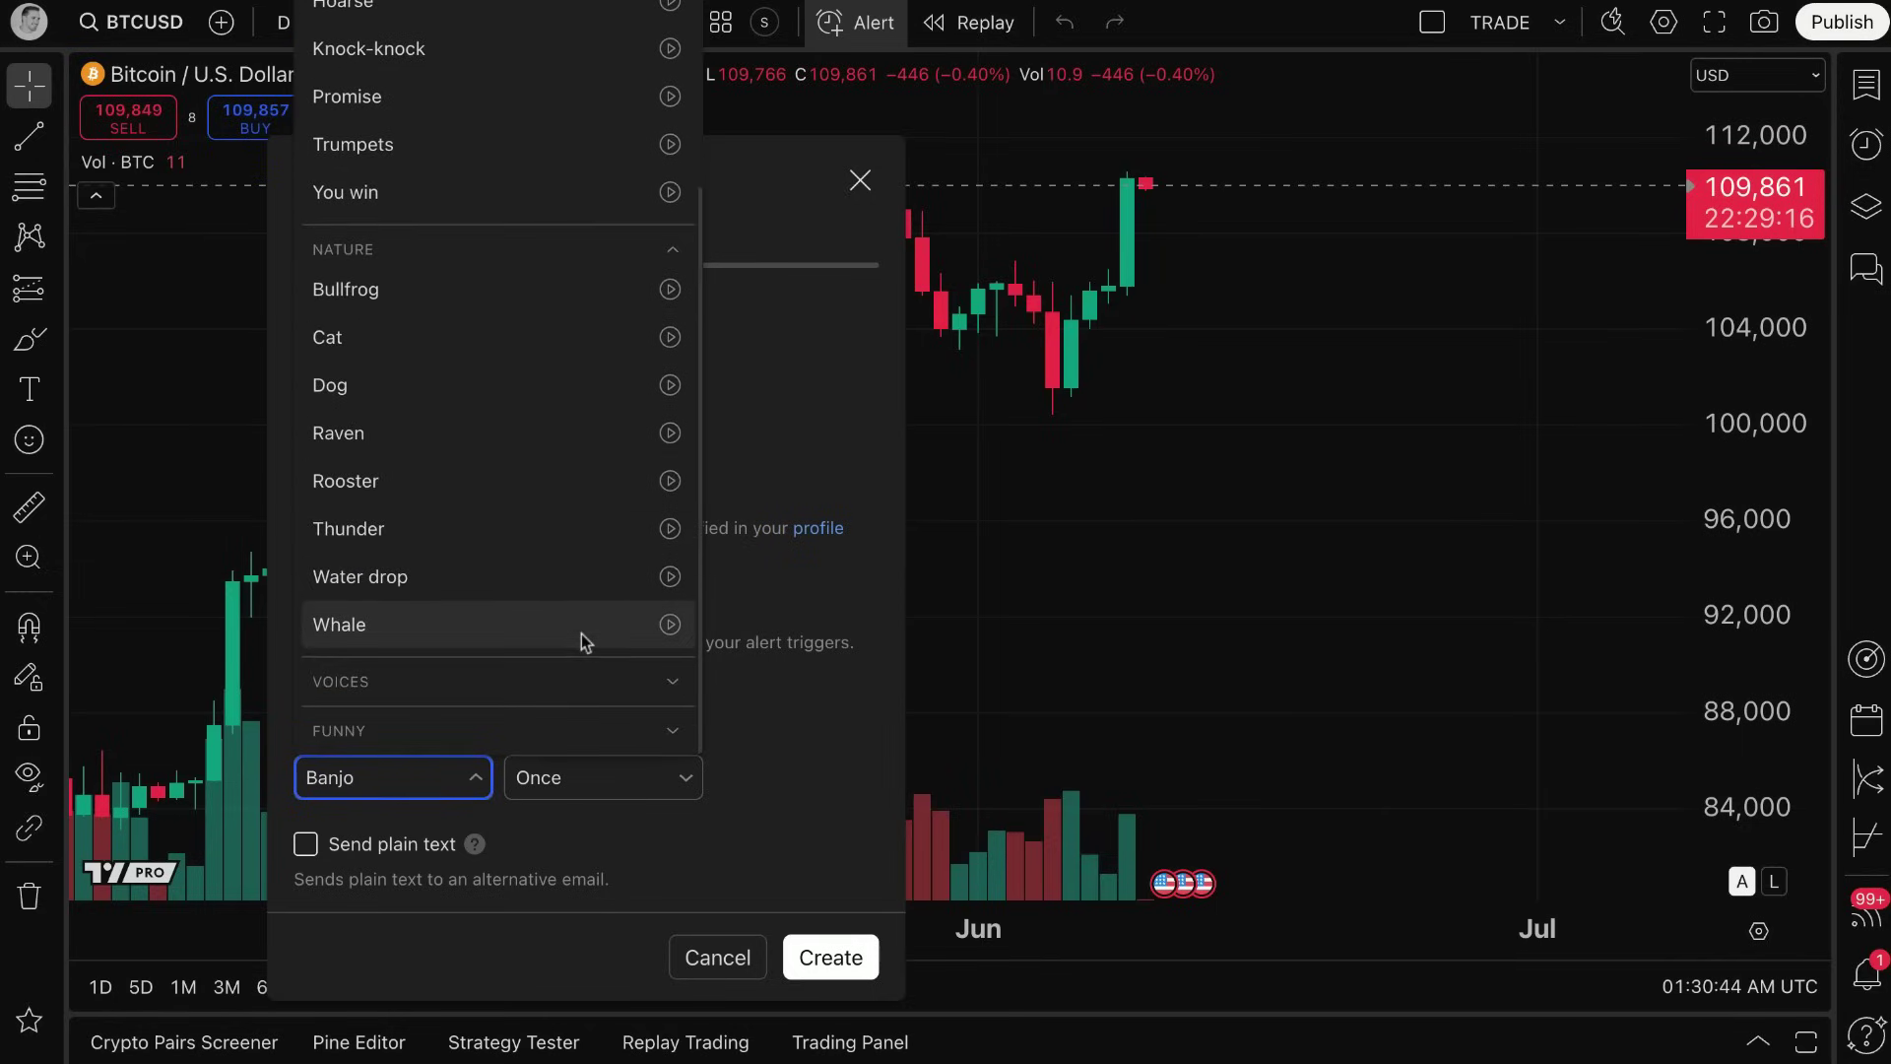
{"action": "left_click", "coordinate": [667, 678]}
{"action": "scroll", "coordinate": [668, 654], "scroll_direction": "down", "scroll_amount": 4}
{"action": "scroll", "coordinate": [668, 654], "scroll_direction": "up", "scroll_amount": 6}
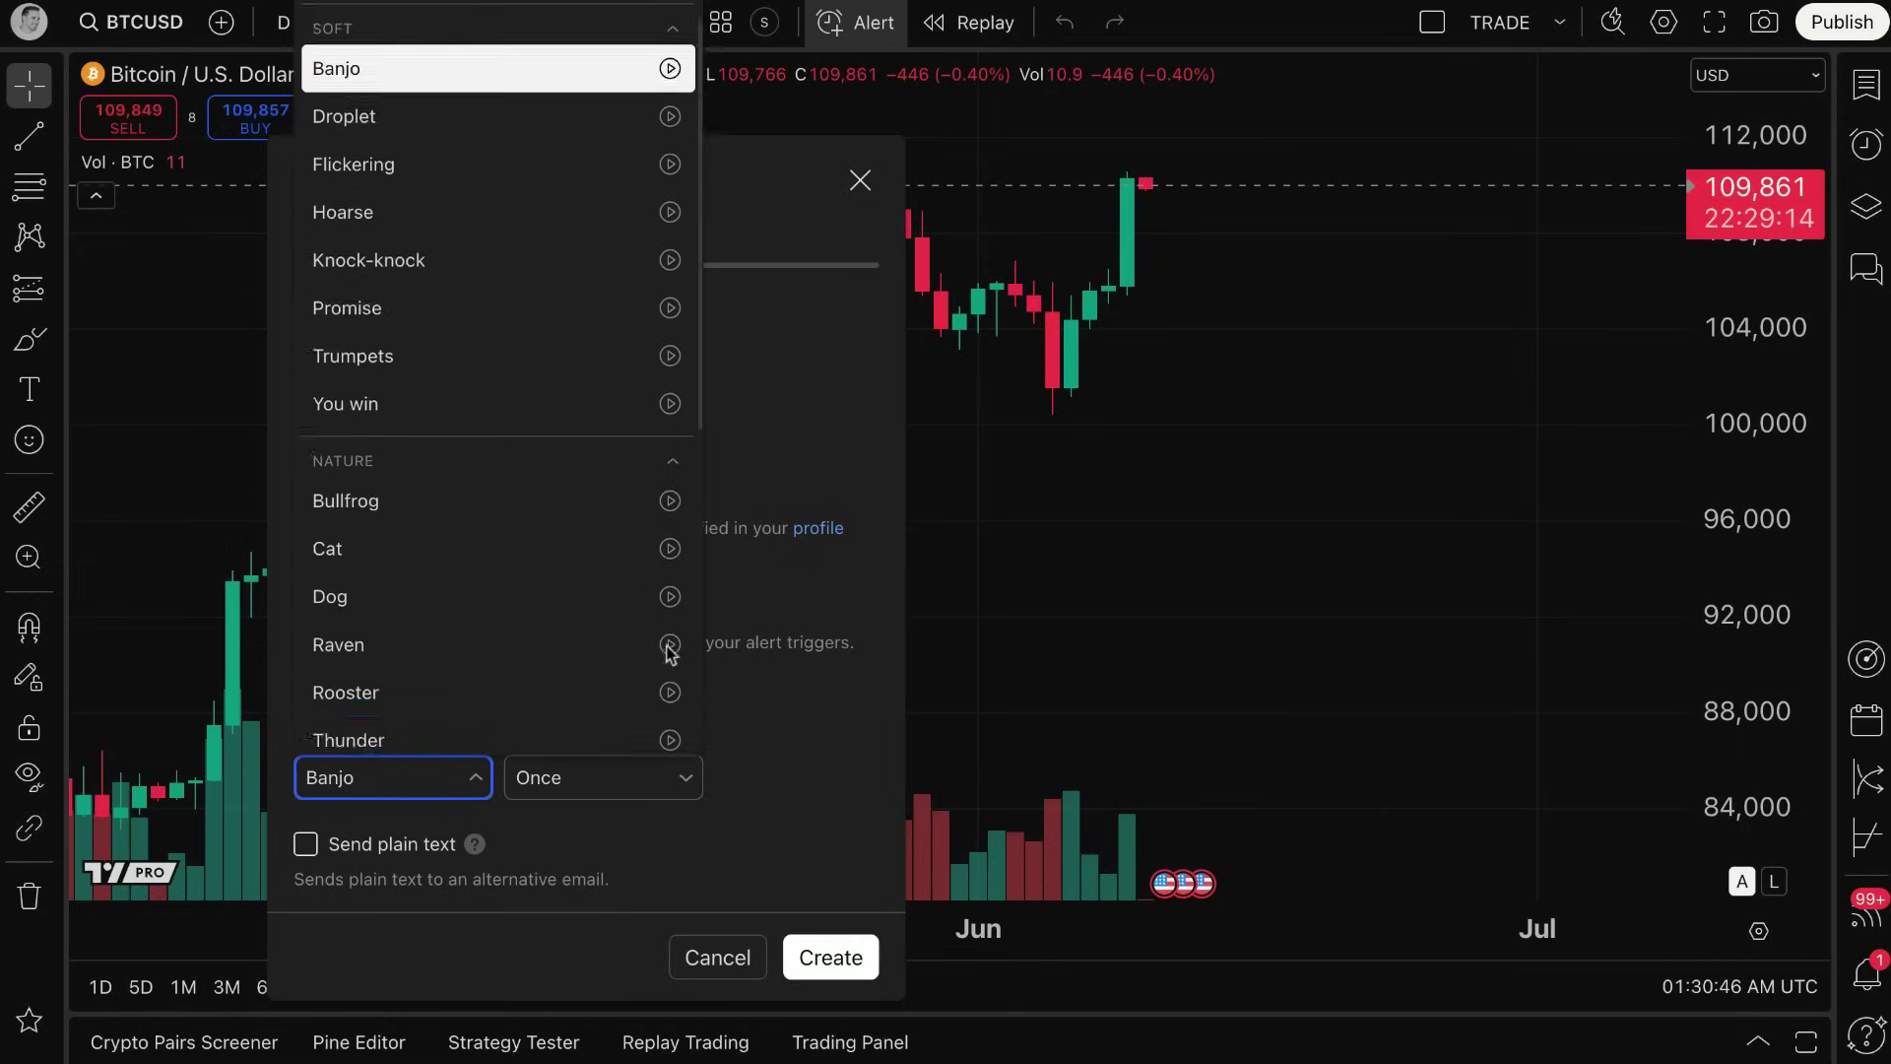
{"action": "left_click", "coordinate": [666, 23]}
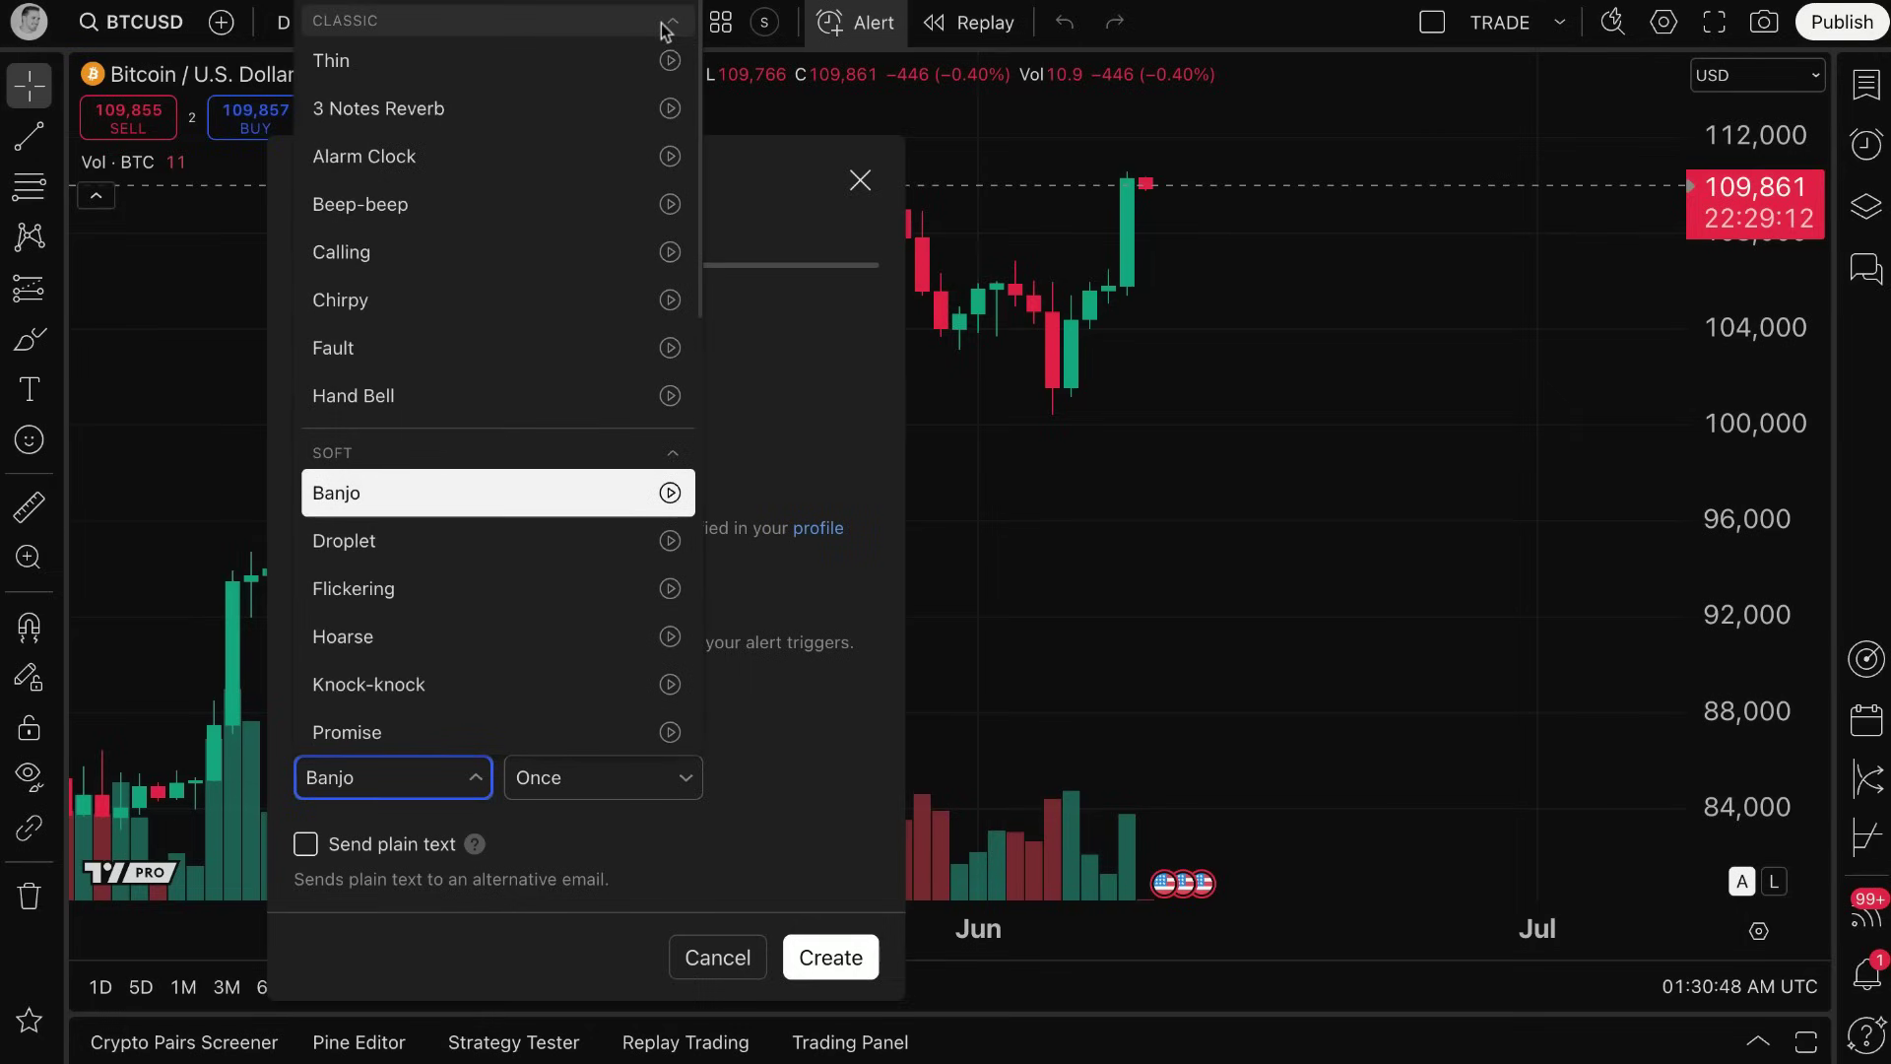
{"action": "left_click", "coordinate": [674, 67]}
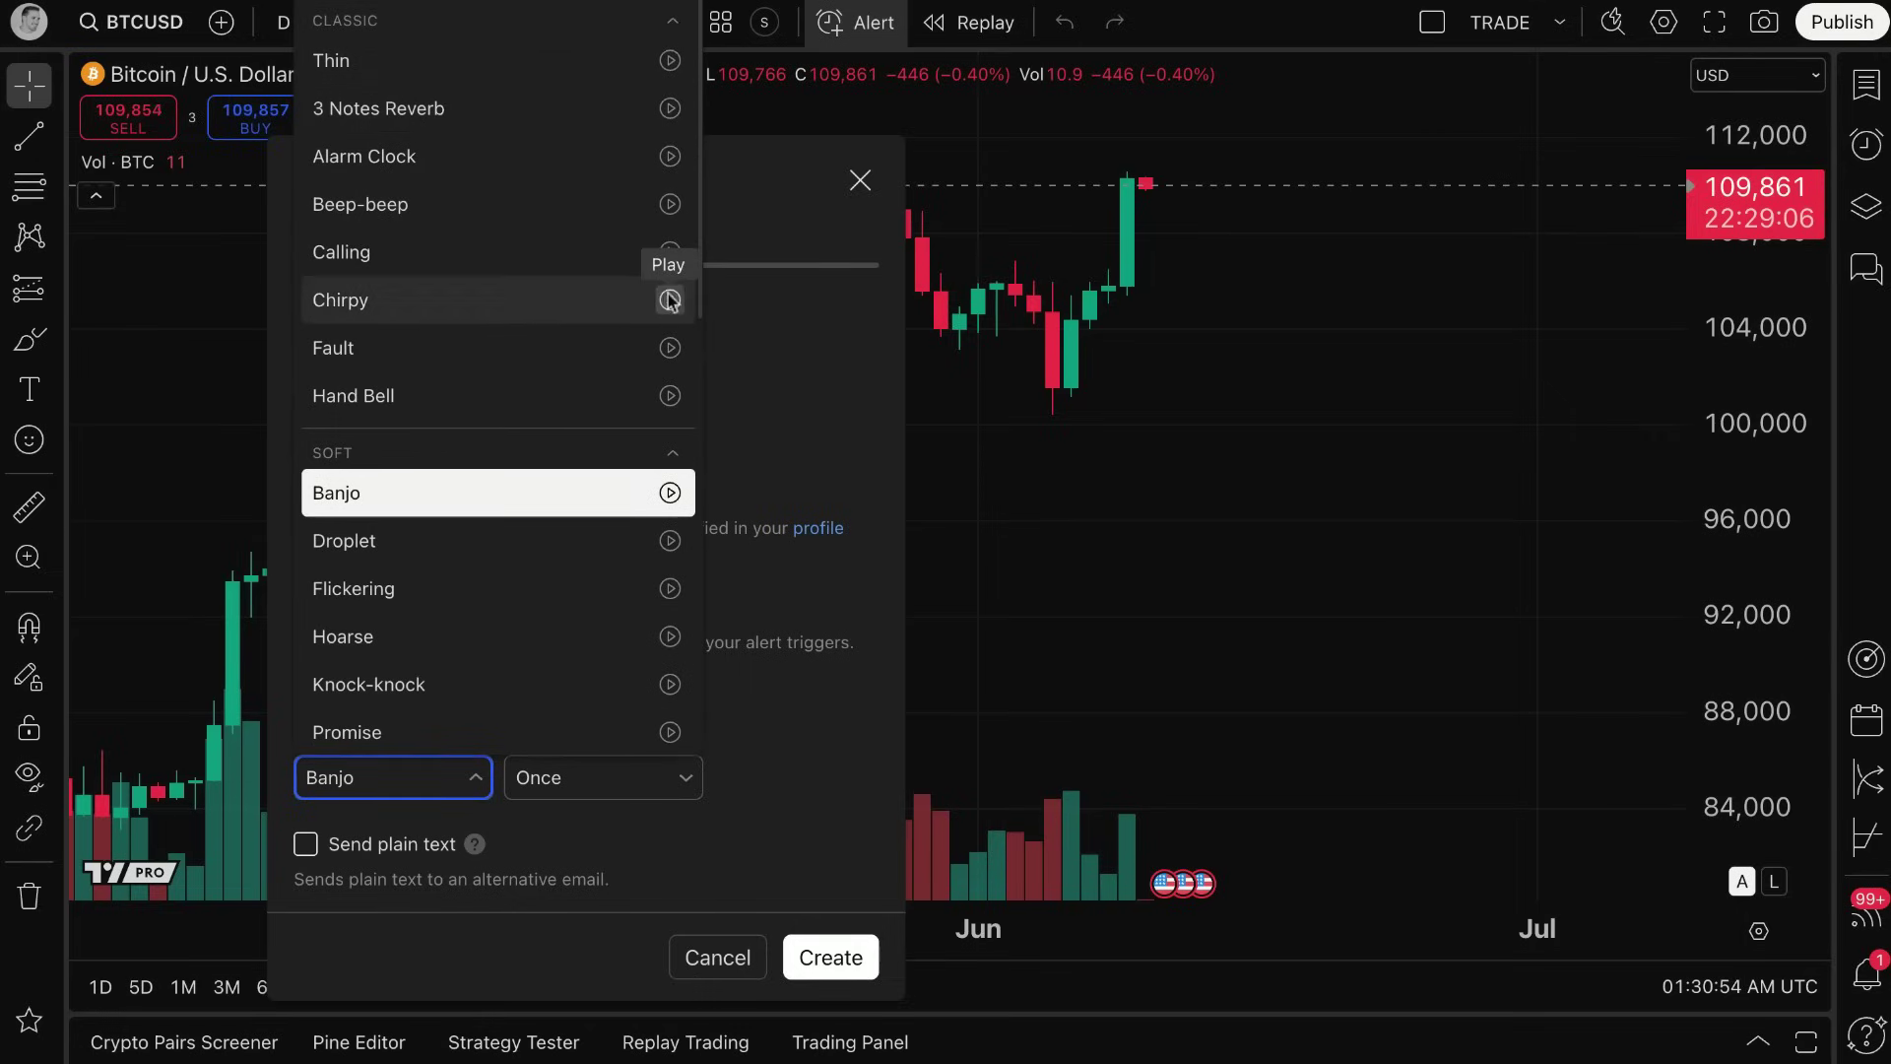
{"action": "scroll", "coordinate": [601, 582], "scroll_direction": "down", "scroll_amount": 3}
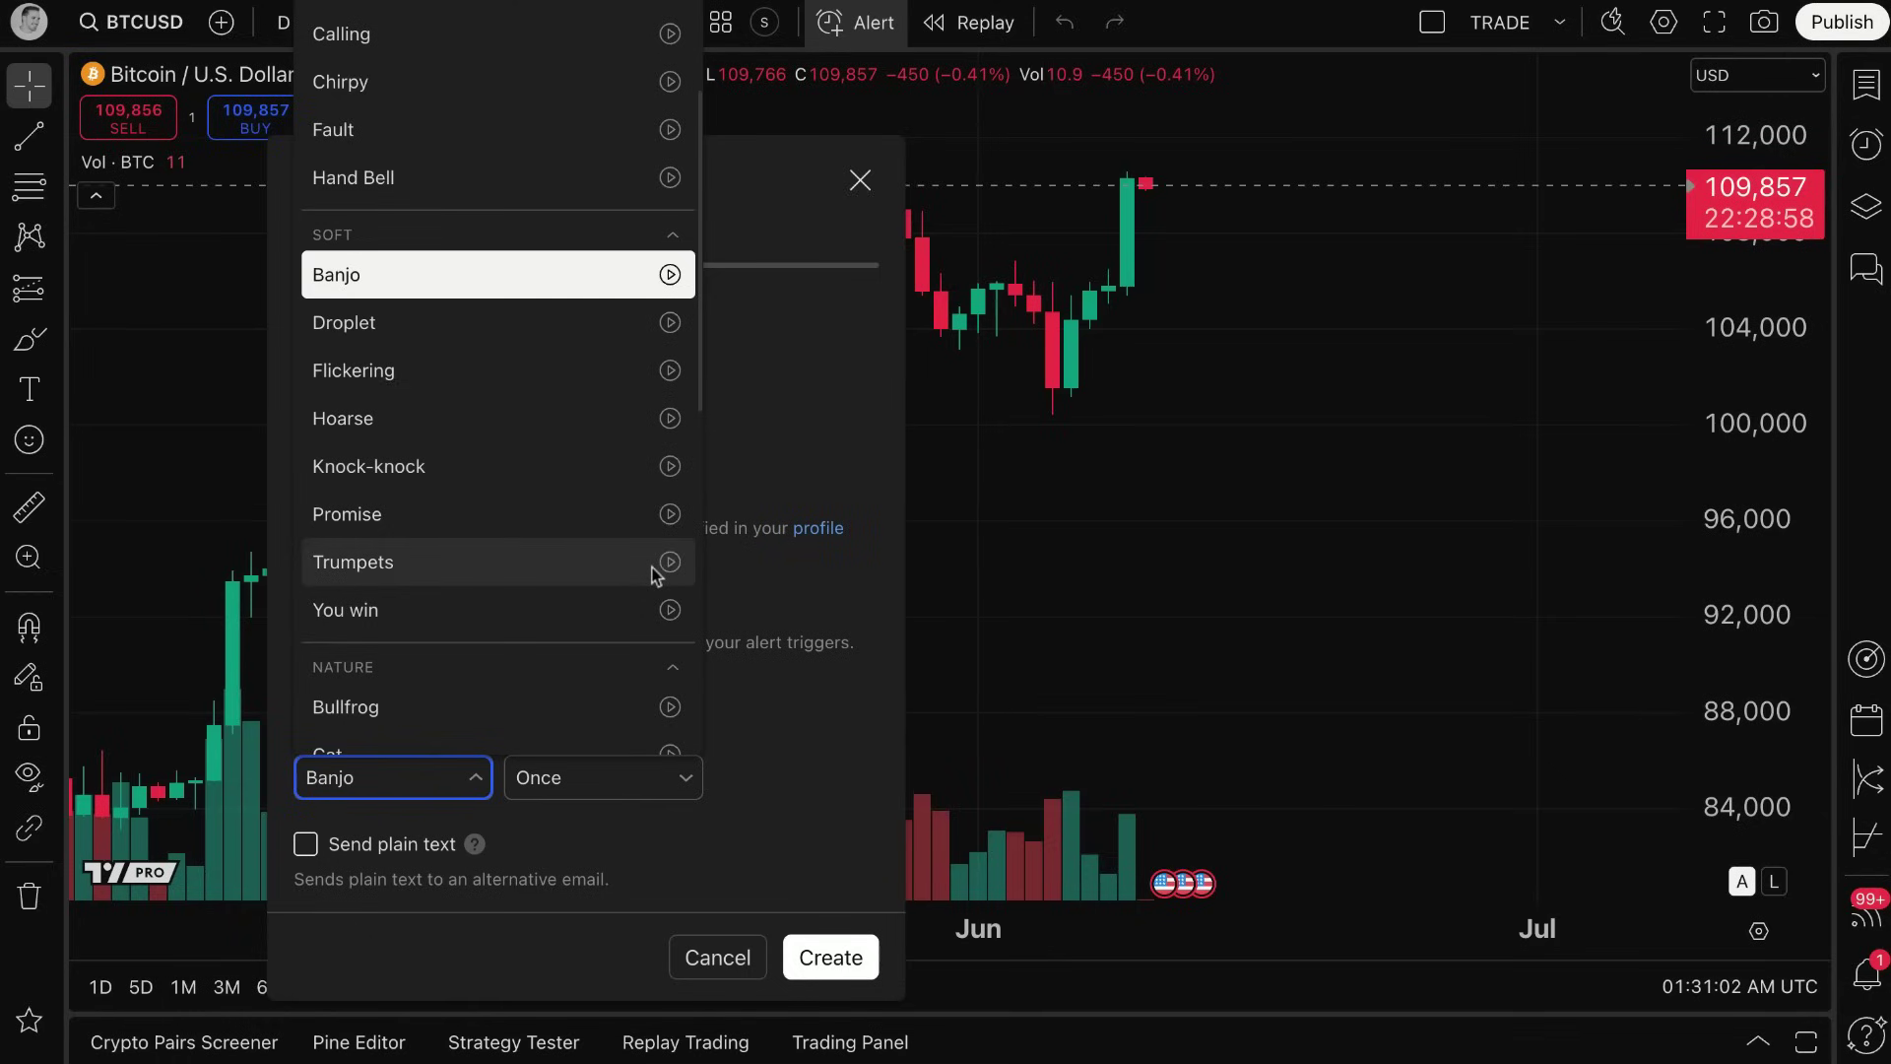
{"action": "scroll", "coordinate": [642, 576], "scroll_direction": "down", "scroll_amount": 4}
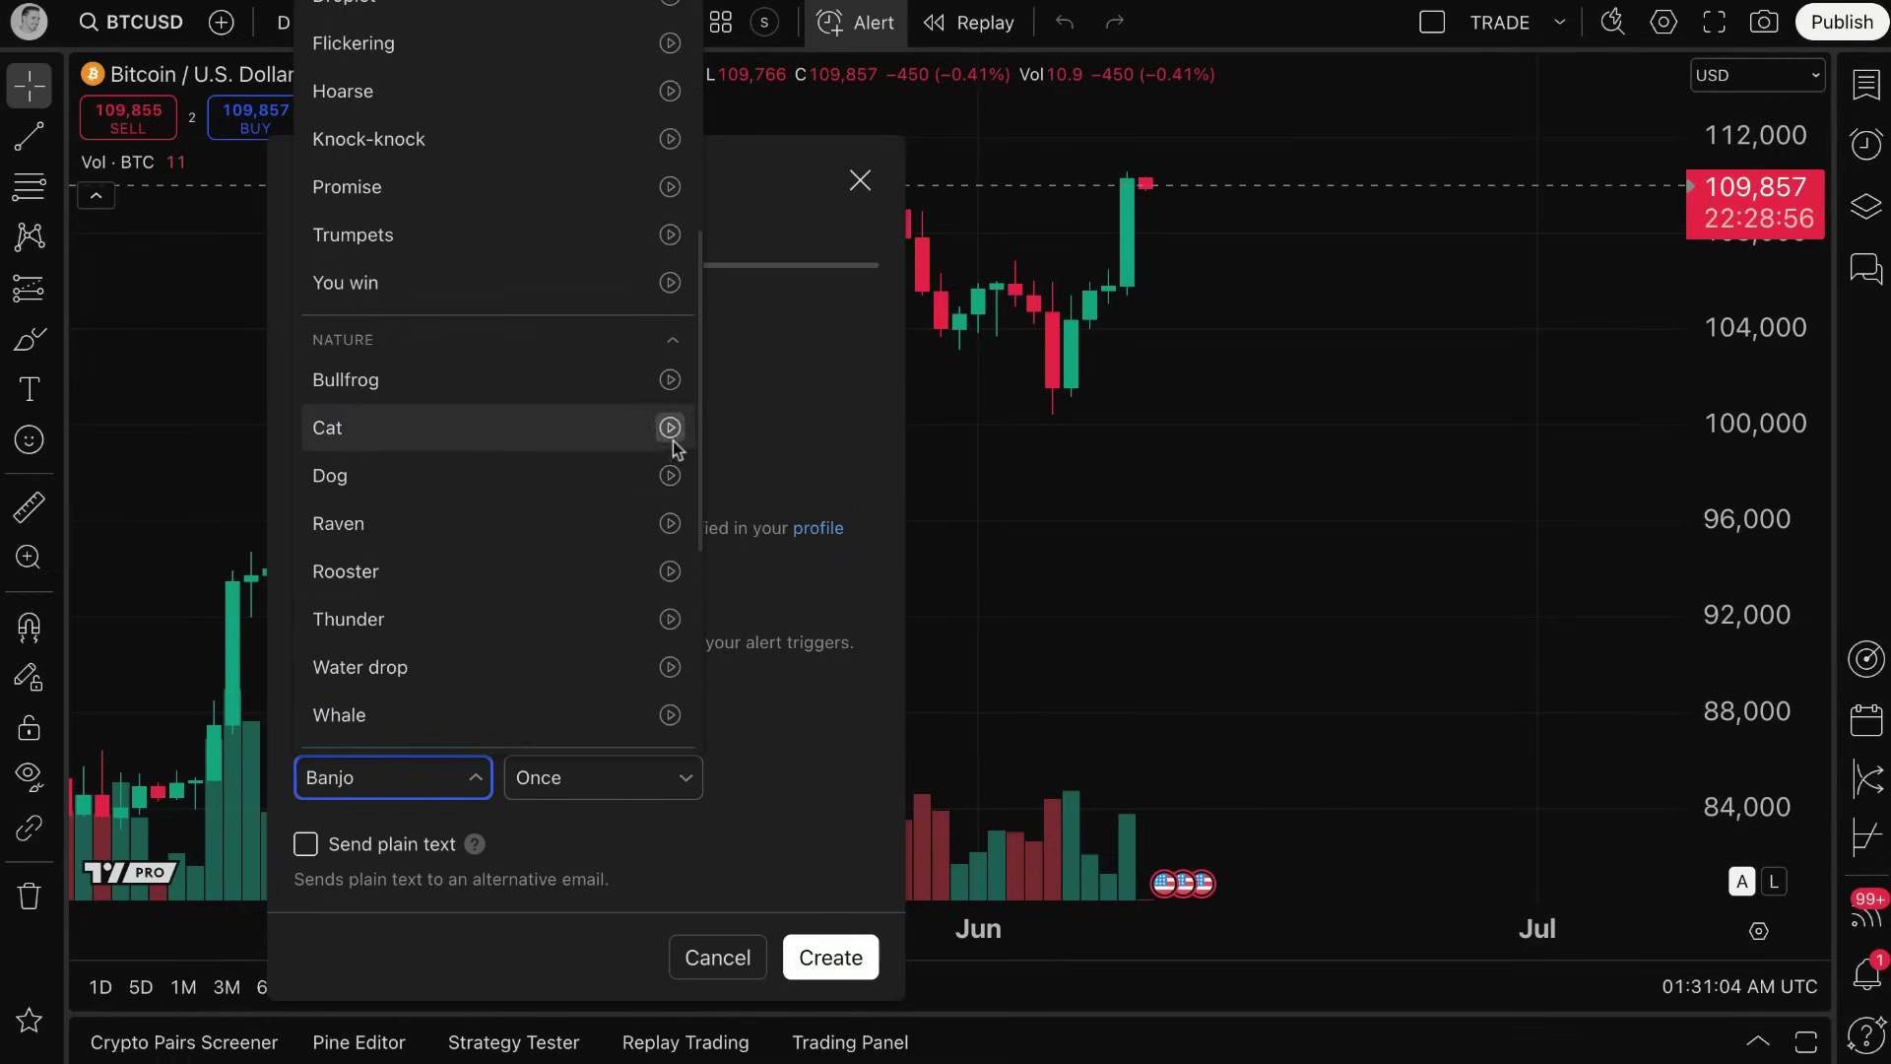
{"action": "left_click", "coordinate": [669, 477]}
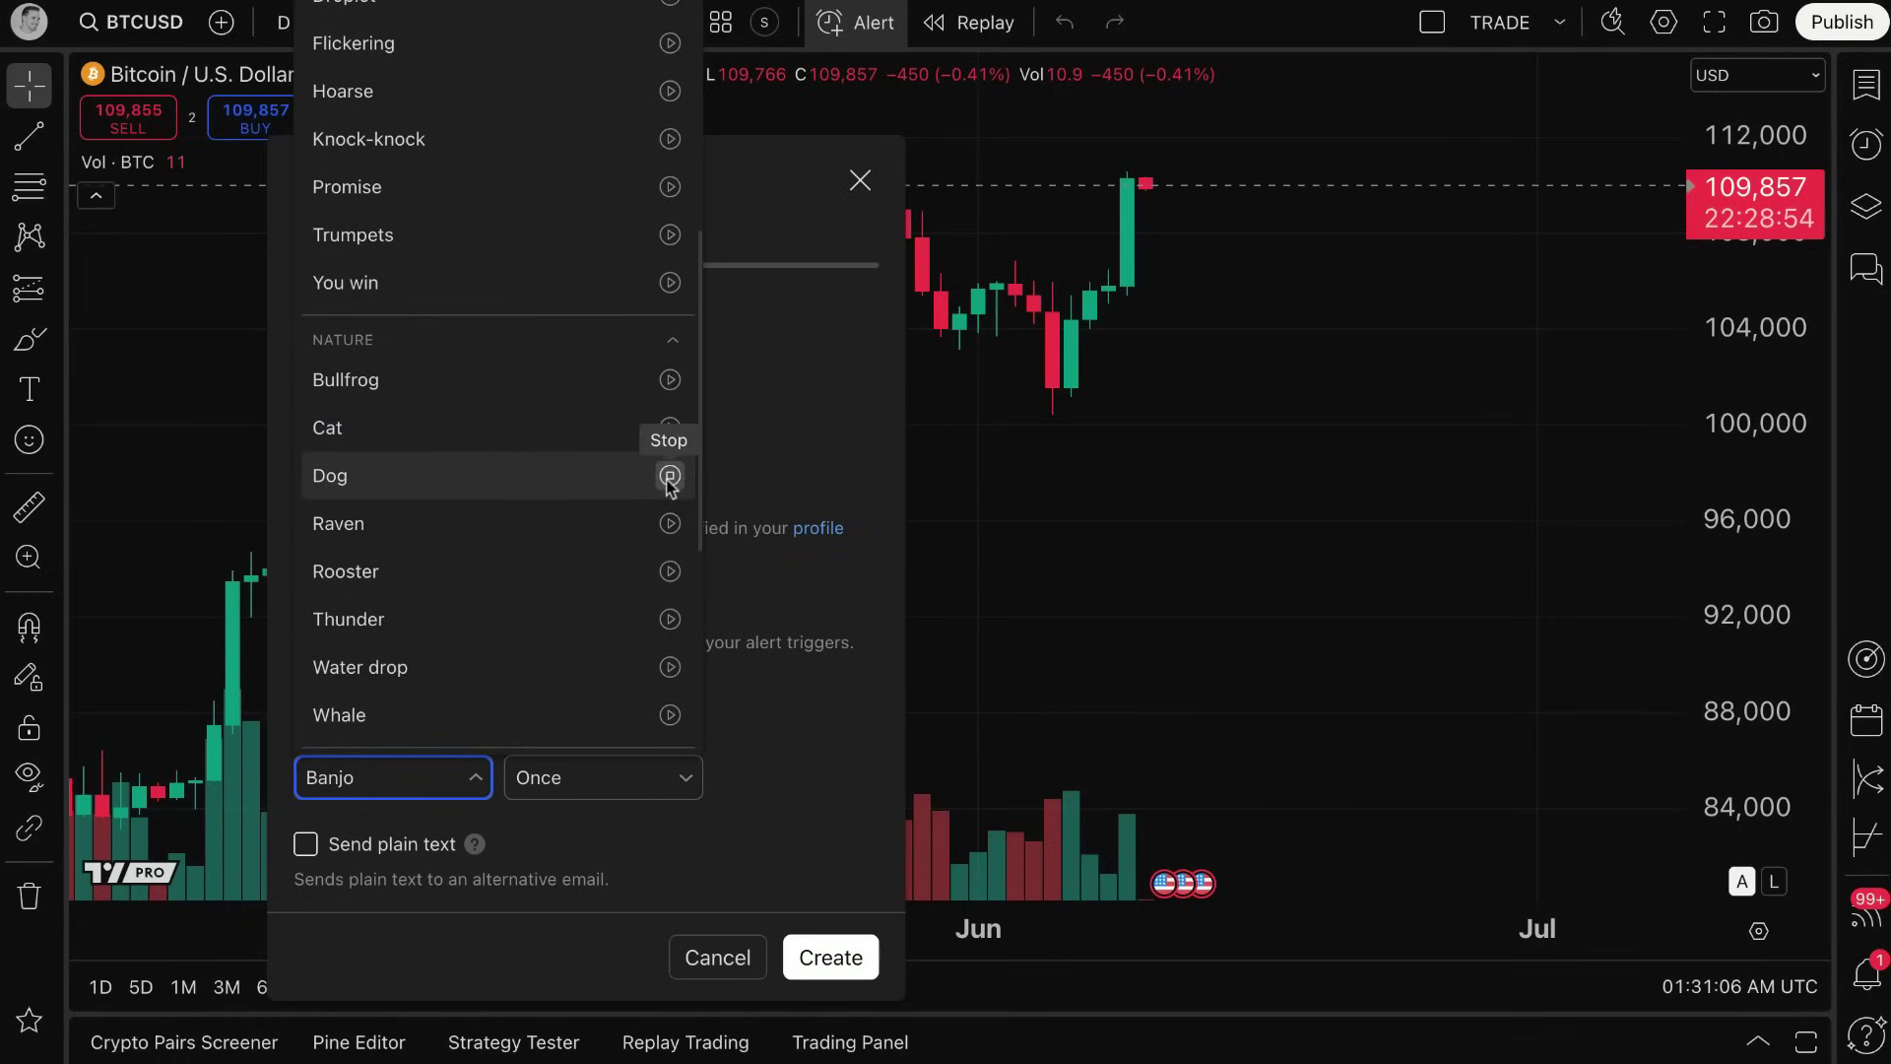
{"action": "scroll", "coordinate": [652, 516], "scroll_direction": "down", "scroll_amount": 3}
{"action": "left_click", "coordinate": [798, 798]}
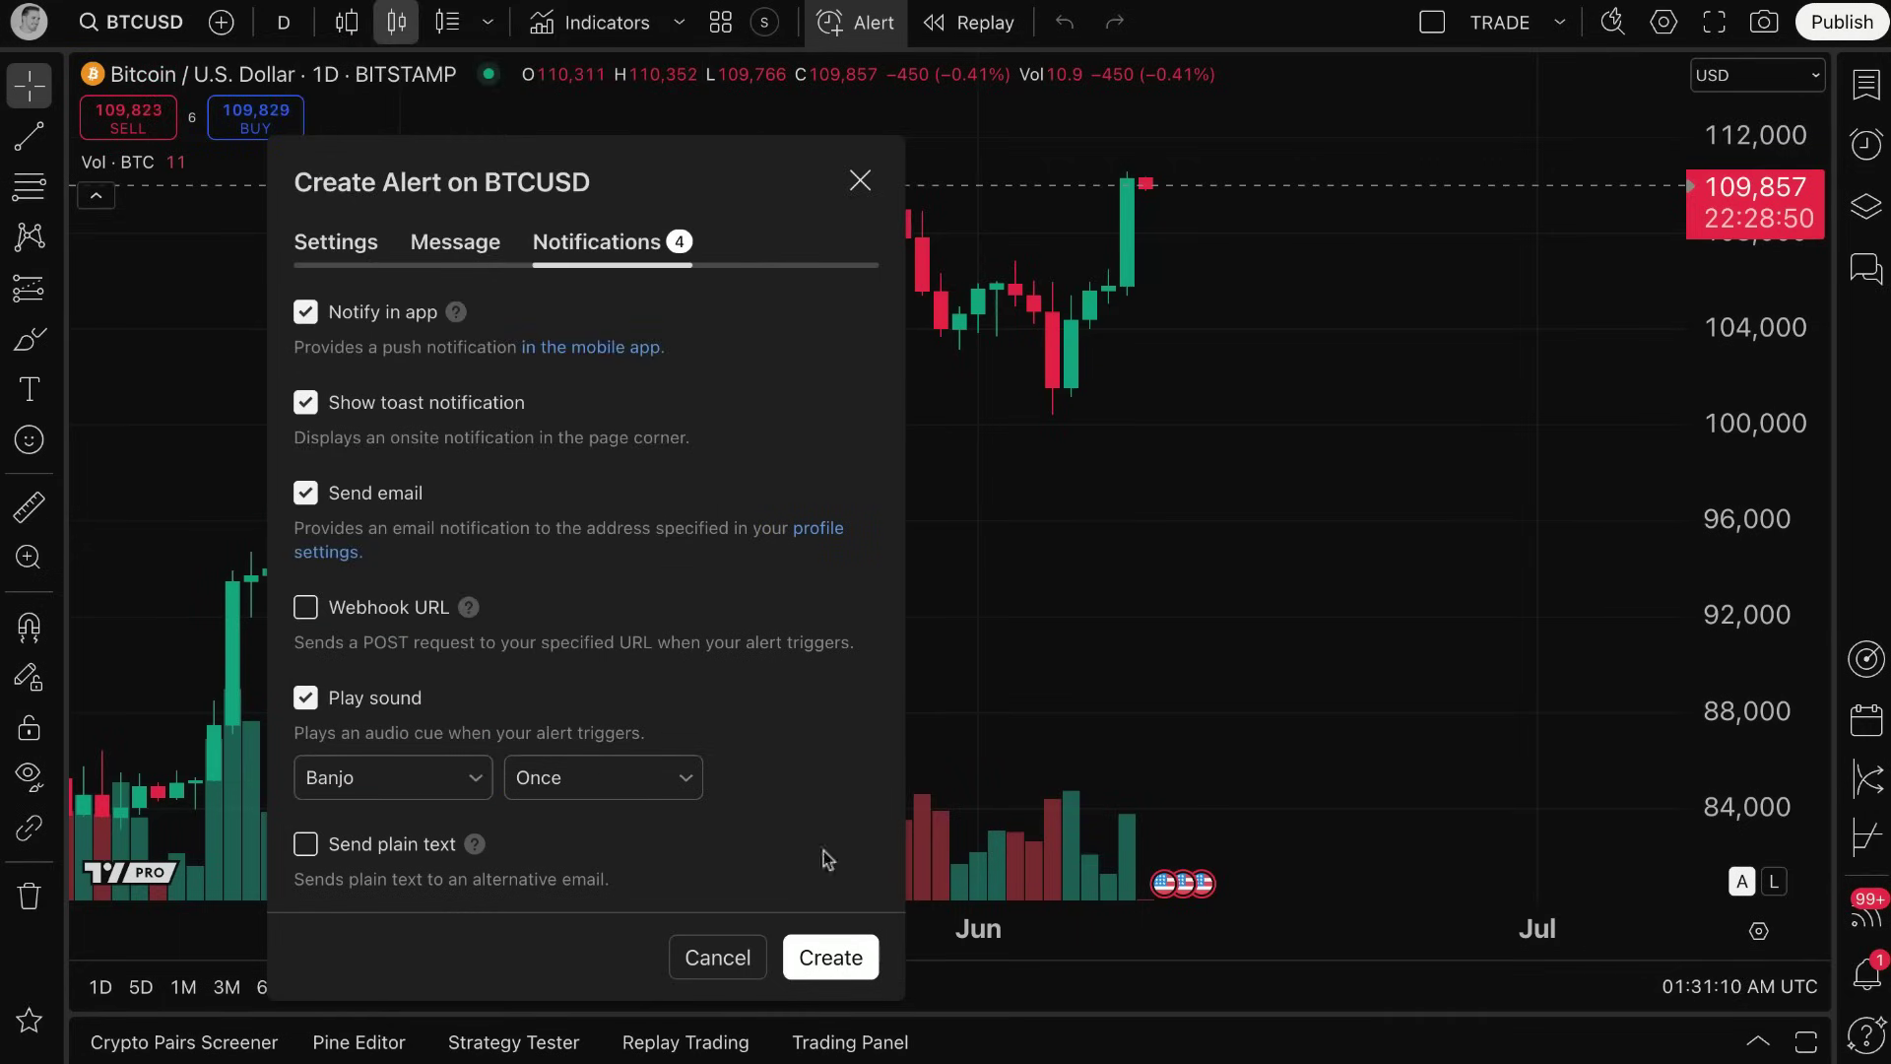
Create the BTC 110,000 alert with app, toast, email and one-time Banjo sound notifications.
{"action": "left_click", "coordinate": [830, 958]}
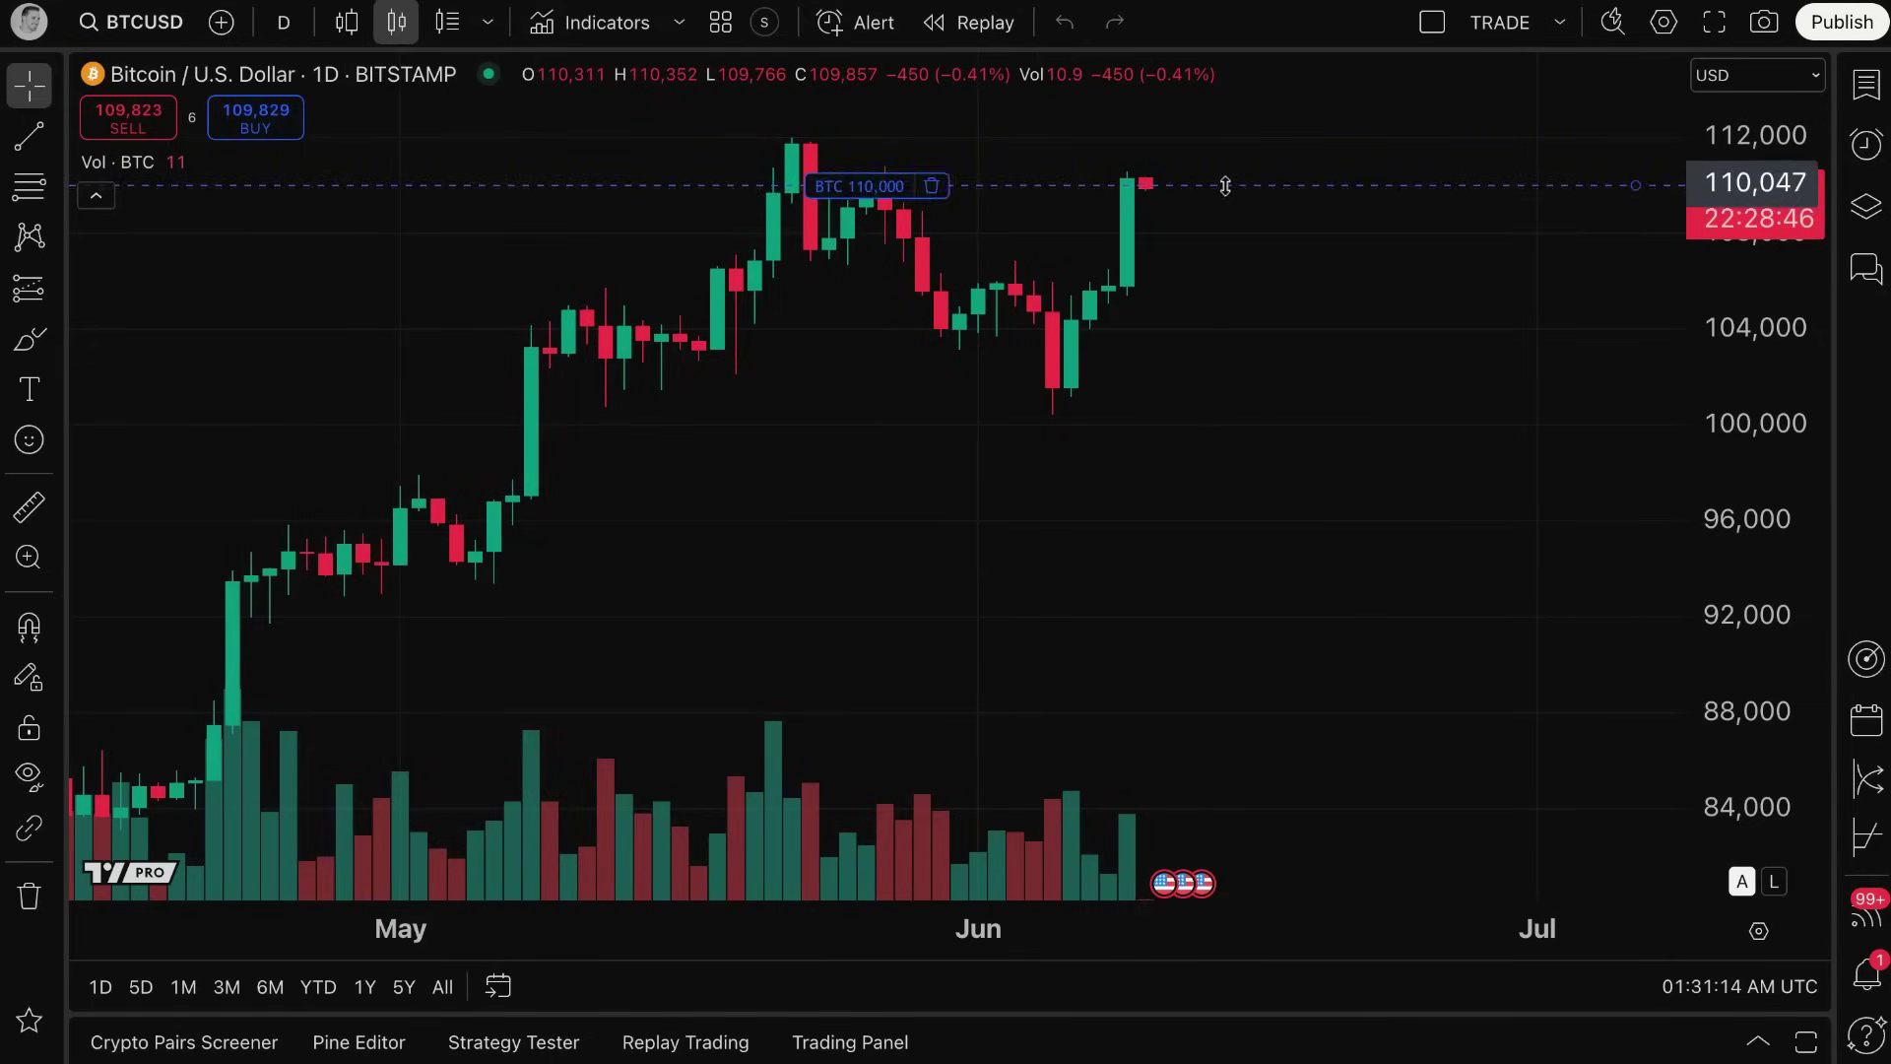
{"action": "scroll", "coordinate": [1233, 336], "scroll_direction": "up", "scroll_amount": 2}
{"action": "scroll", "coordinate": [1234, 335], "scroll_direction": "up", "scroll_amount": 3}
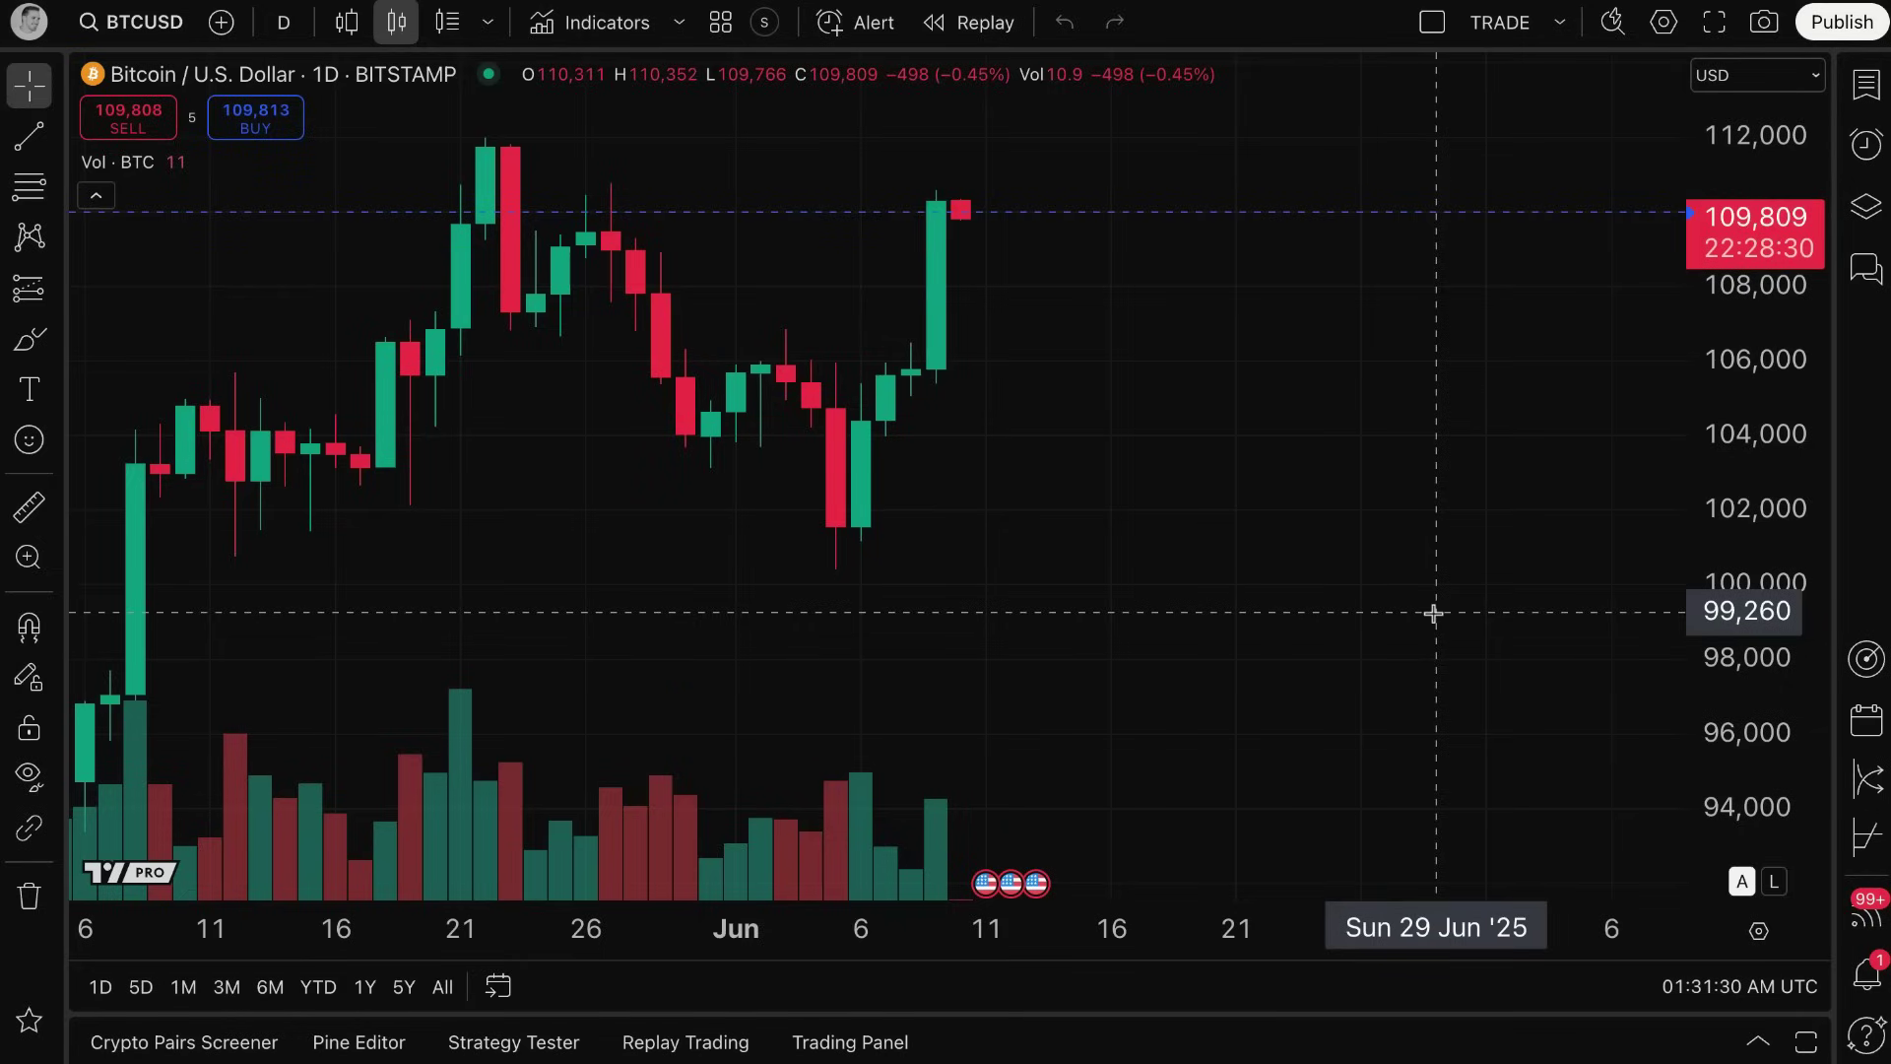
Look over the list of technical indicators available for the chart.
{"action": "left_click", "coordinate": [599, 22]}
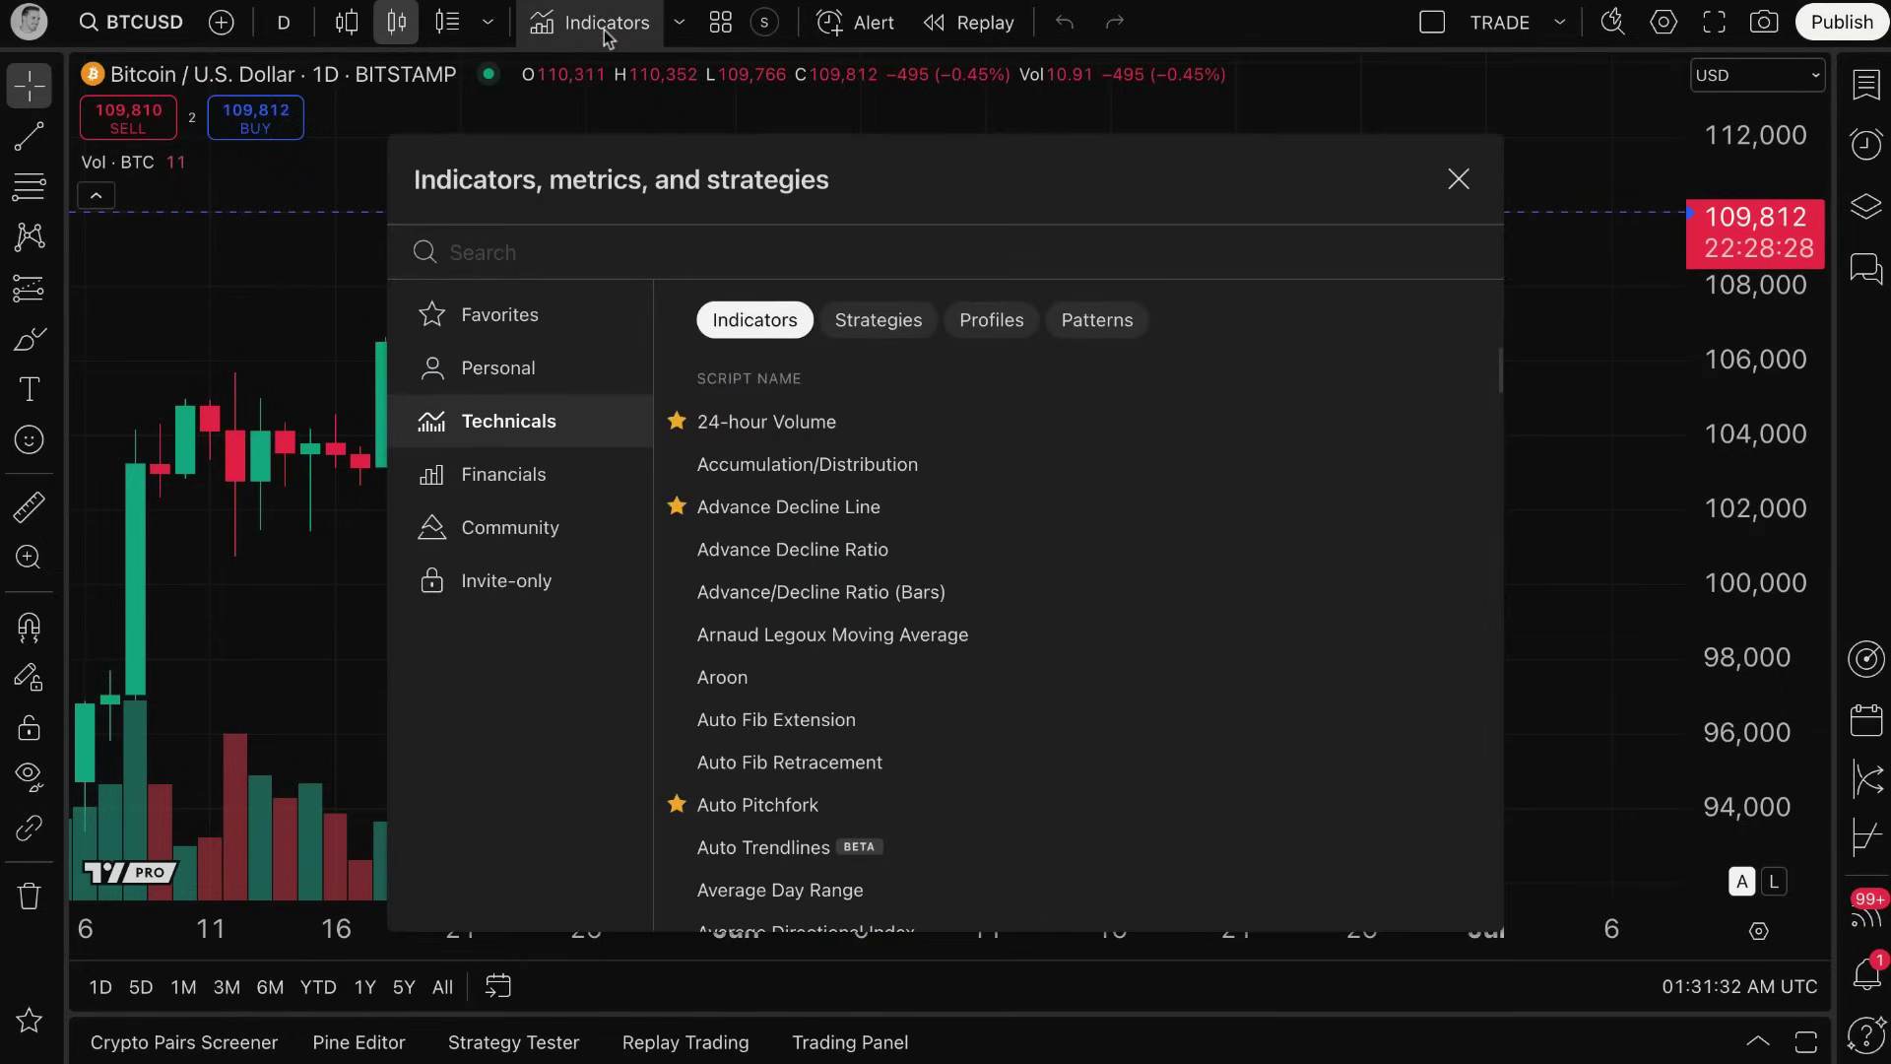
{"action": "left_click", "coordinate": [1459, 179]}
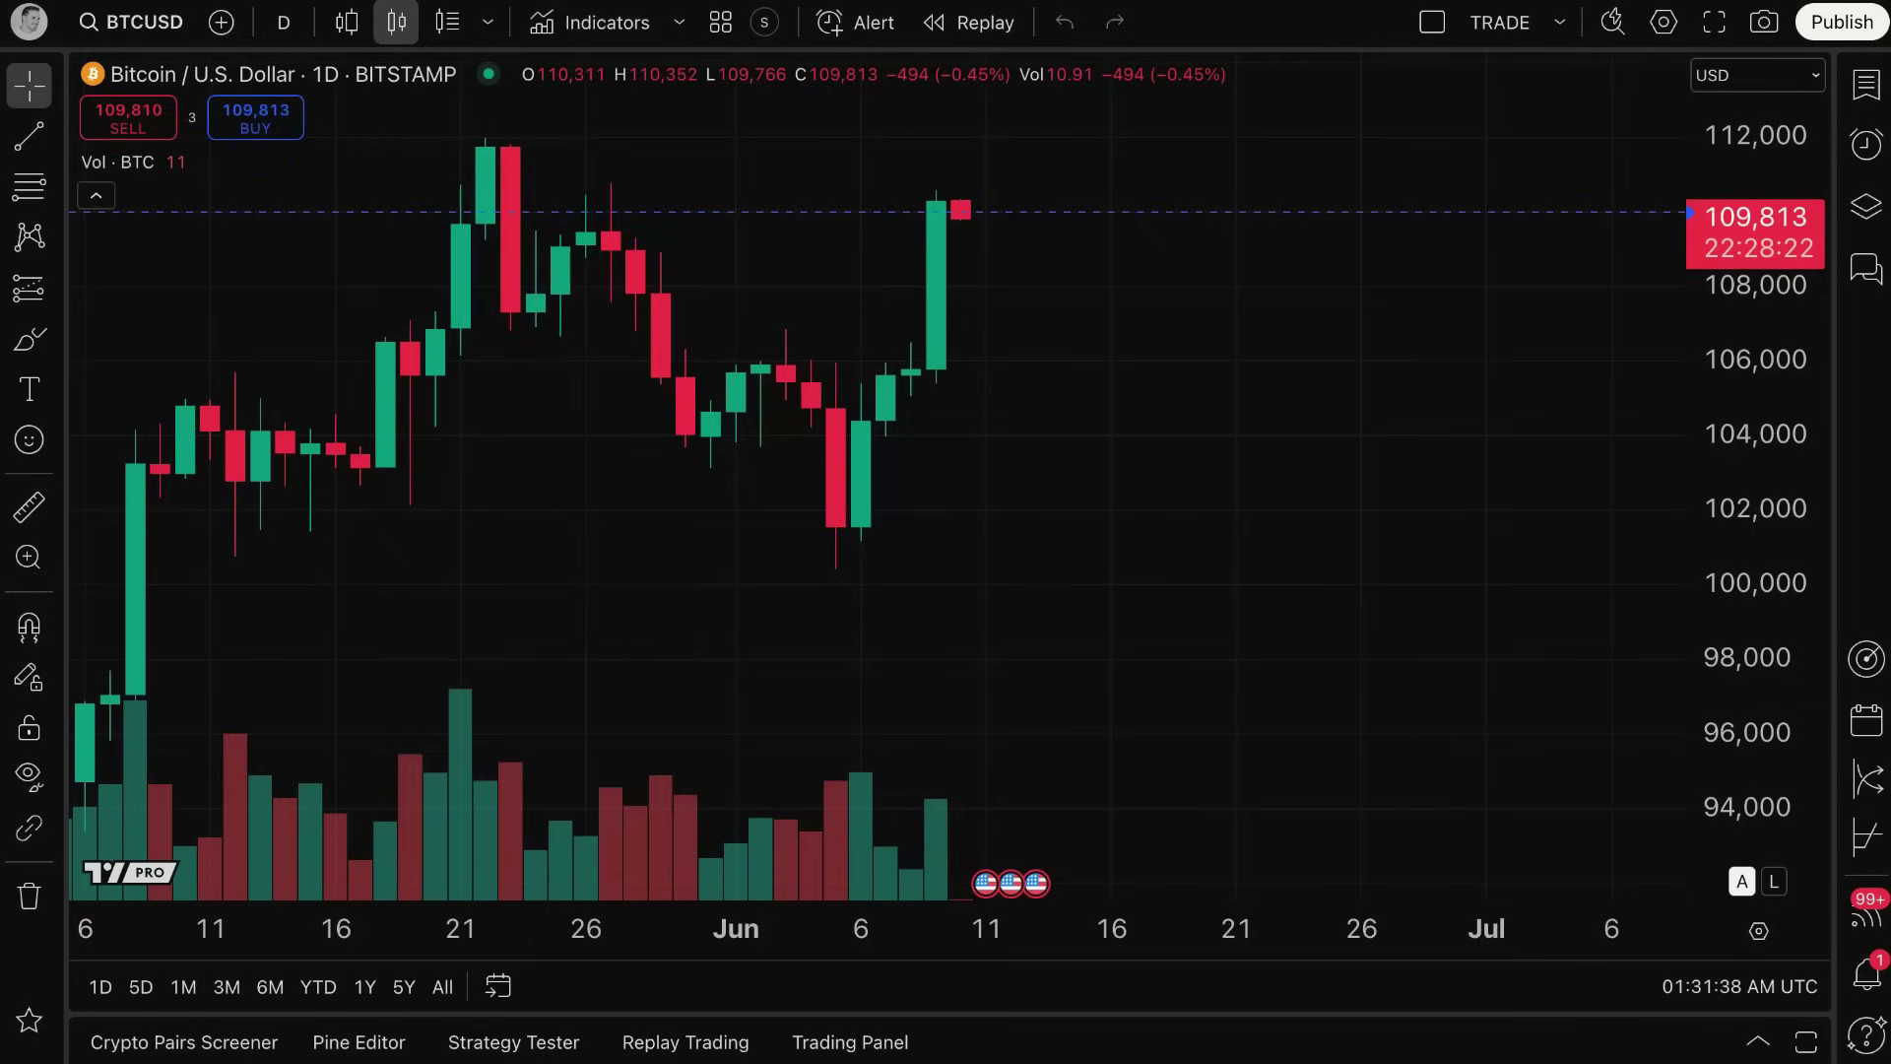
{"action": "scroll", "coordinate": [1195, 305], "scroll_direction": "up", "scroll_amount": 3}
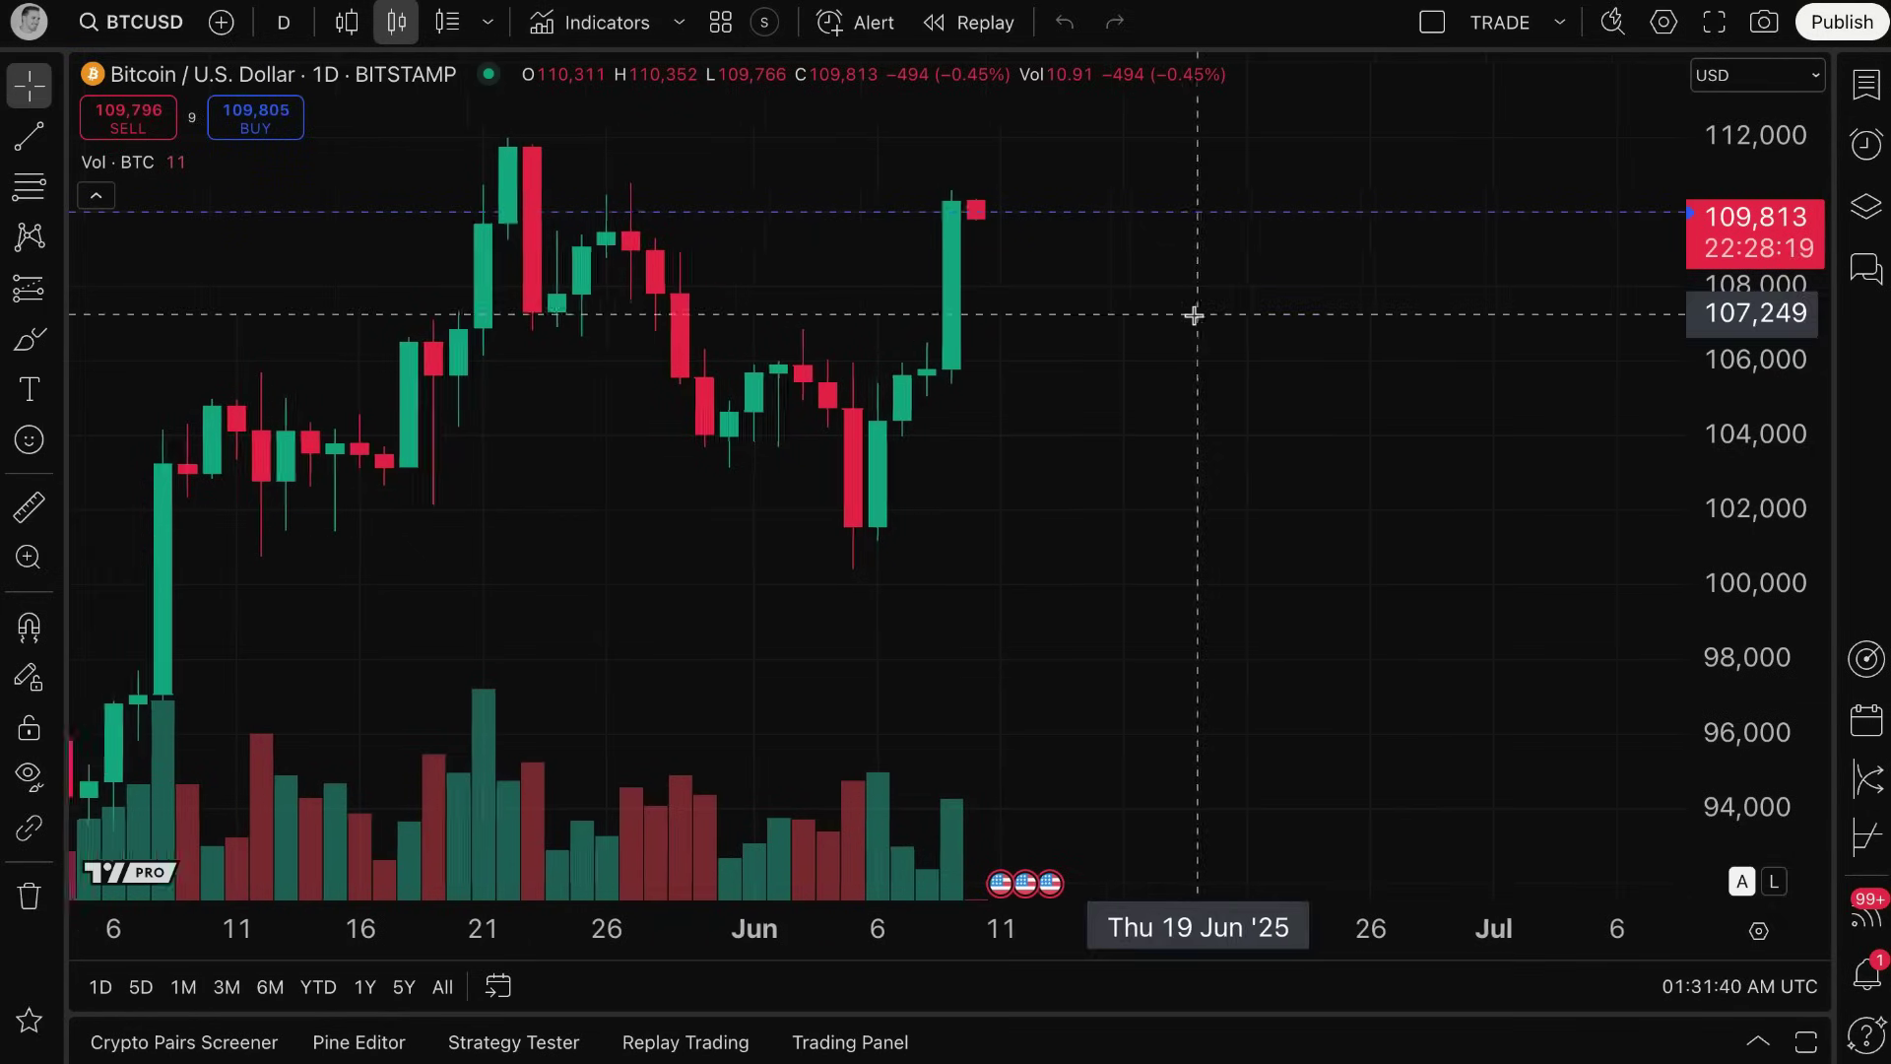
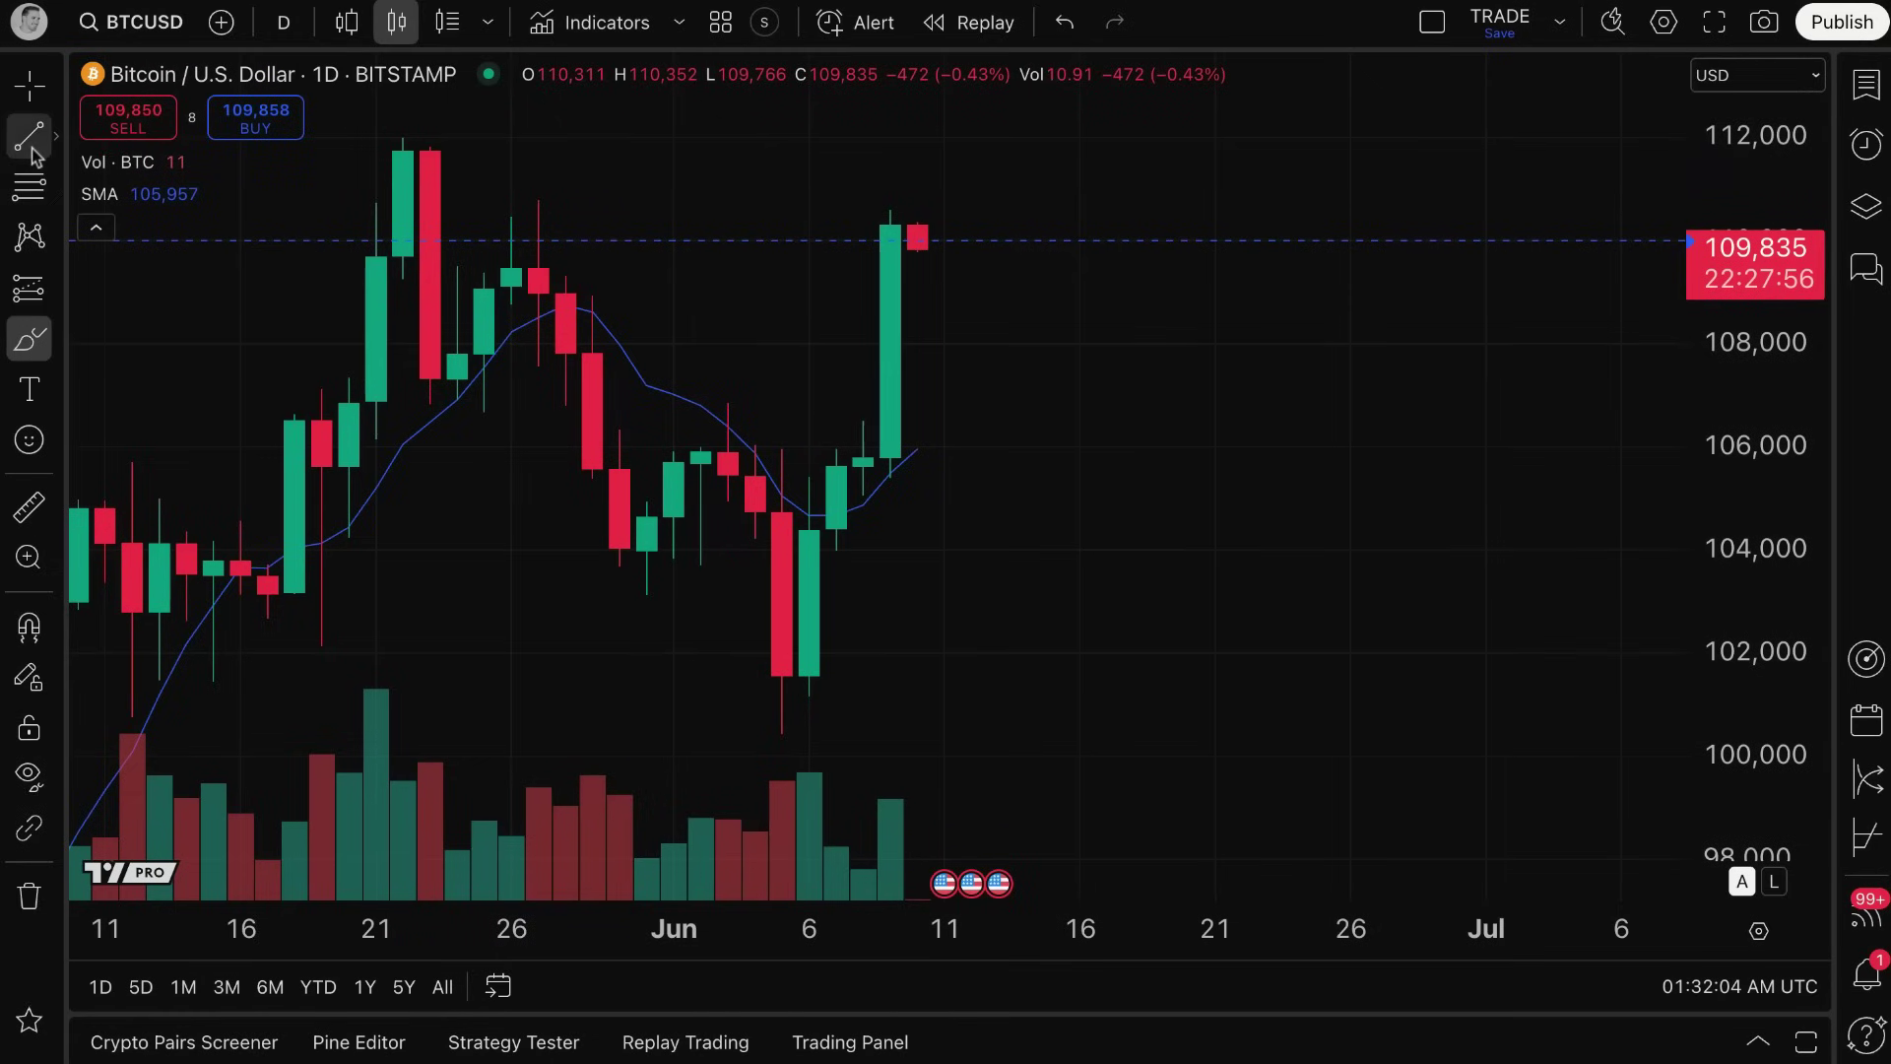
Restyle the SMA line on the chart in white with the second-thickest line weight.
{"action": "key", "text": "Escape"}
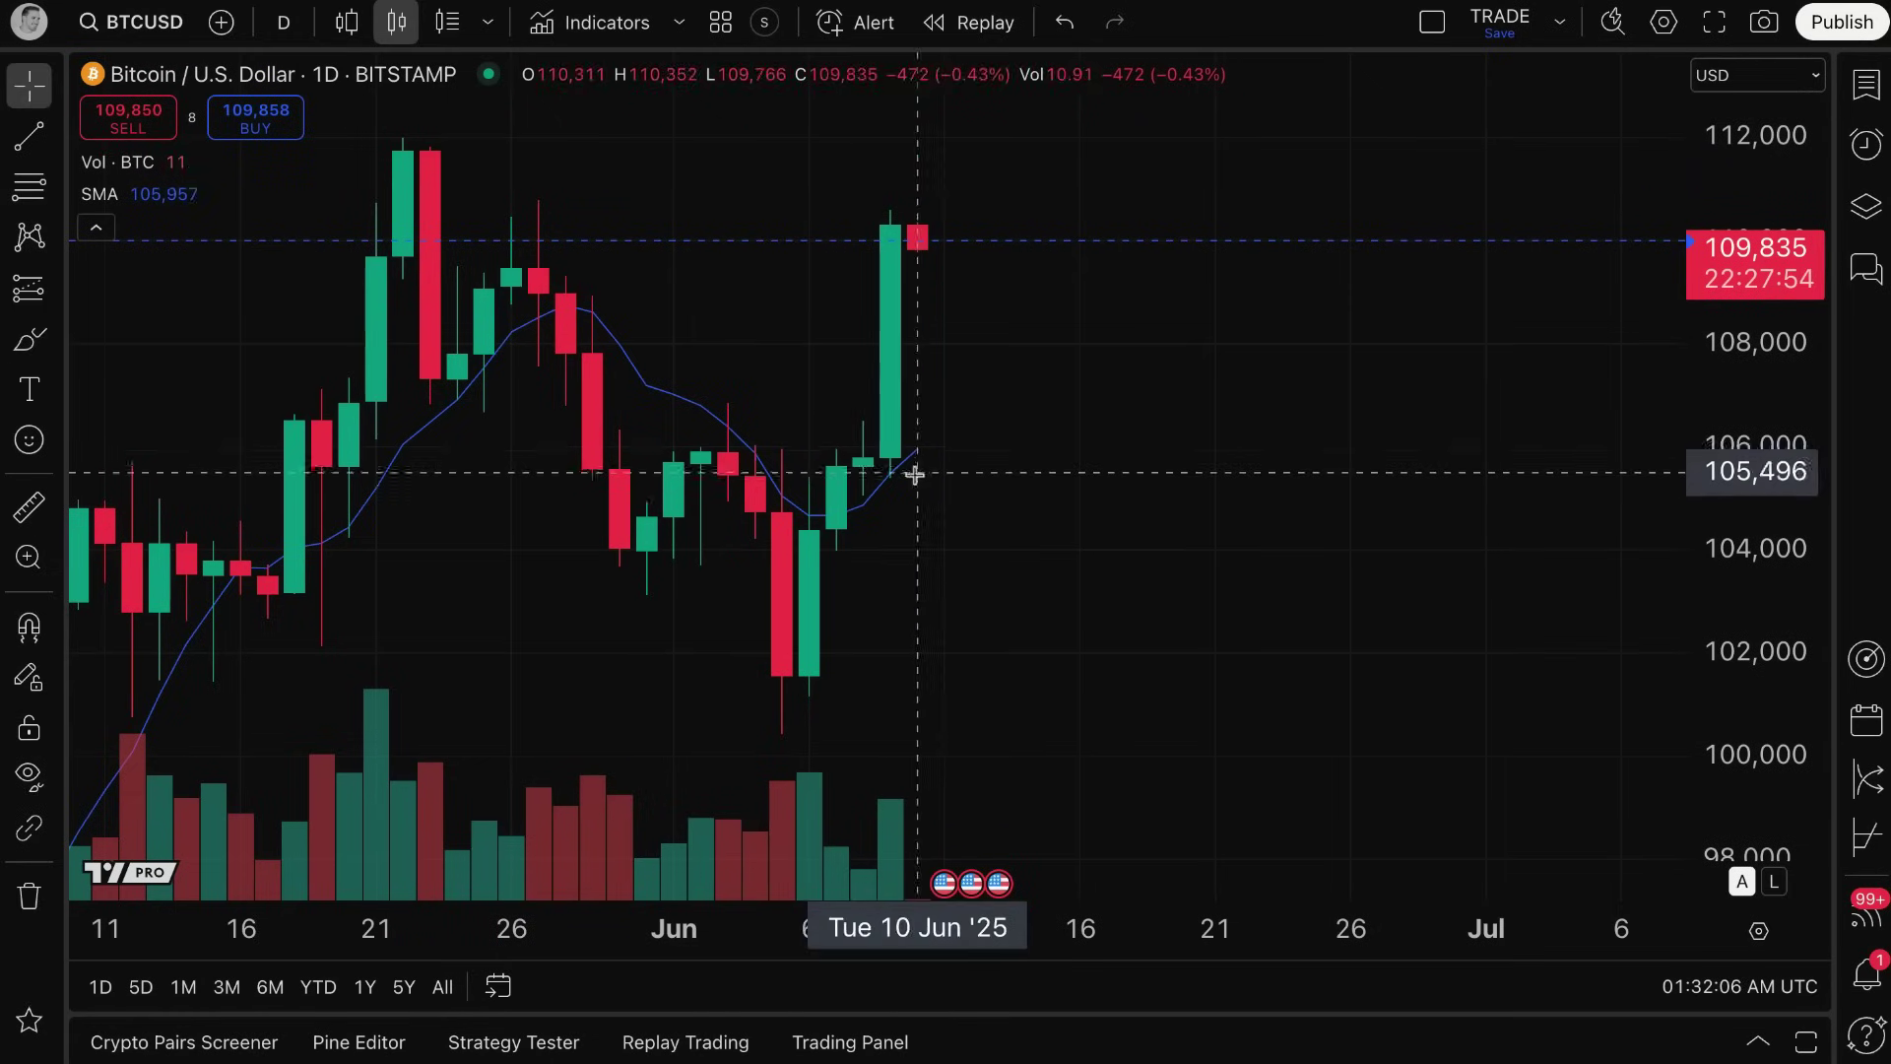
{"action": "double_click", "coordinate": [676, 404]}
{"action": "left_click", "coordinate": [847, 445]}
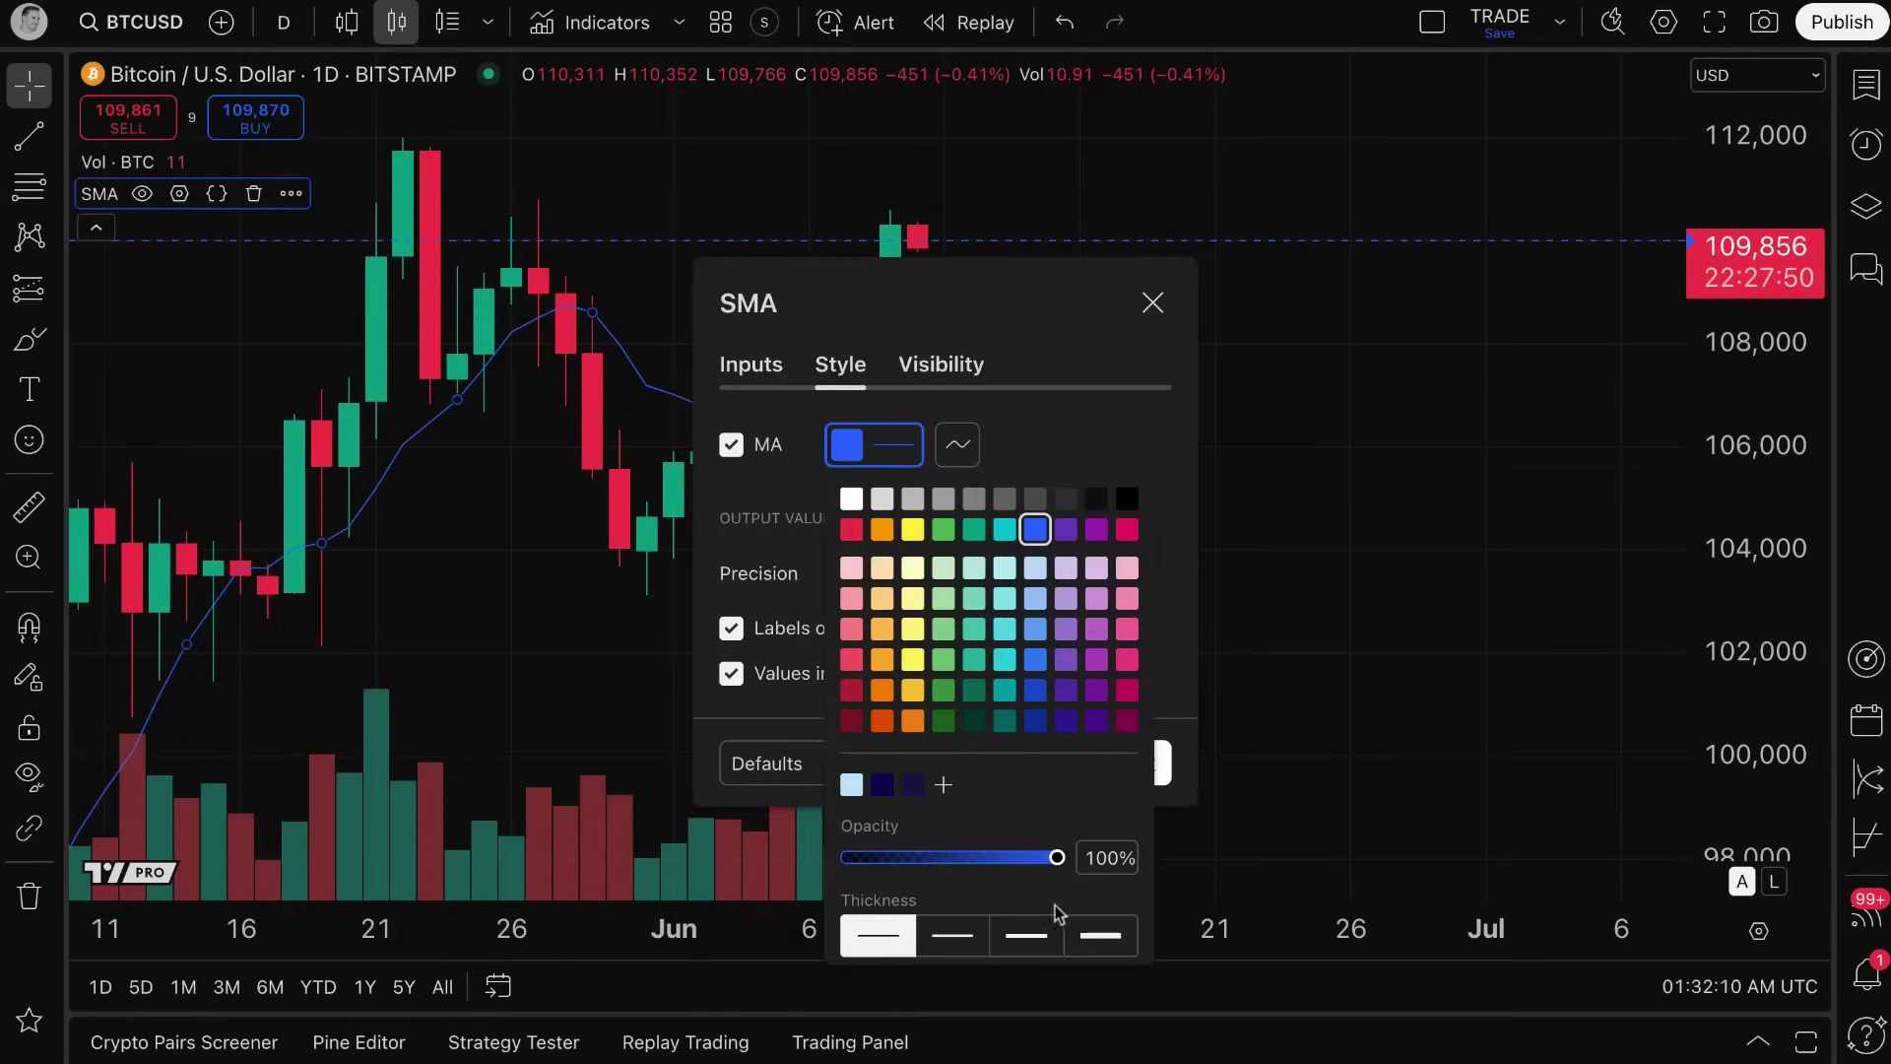
{"action": "left_click", "coordinate": [1046, 941]}
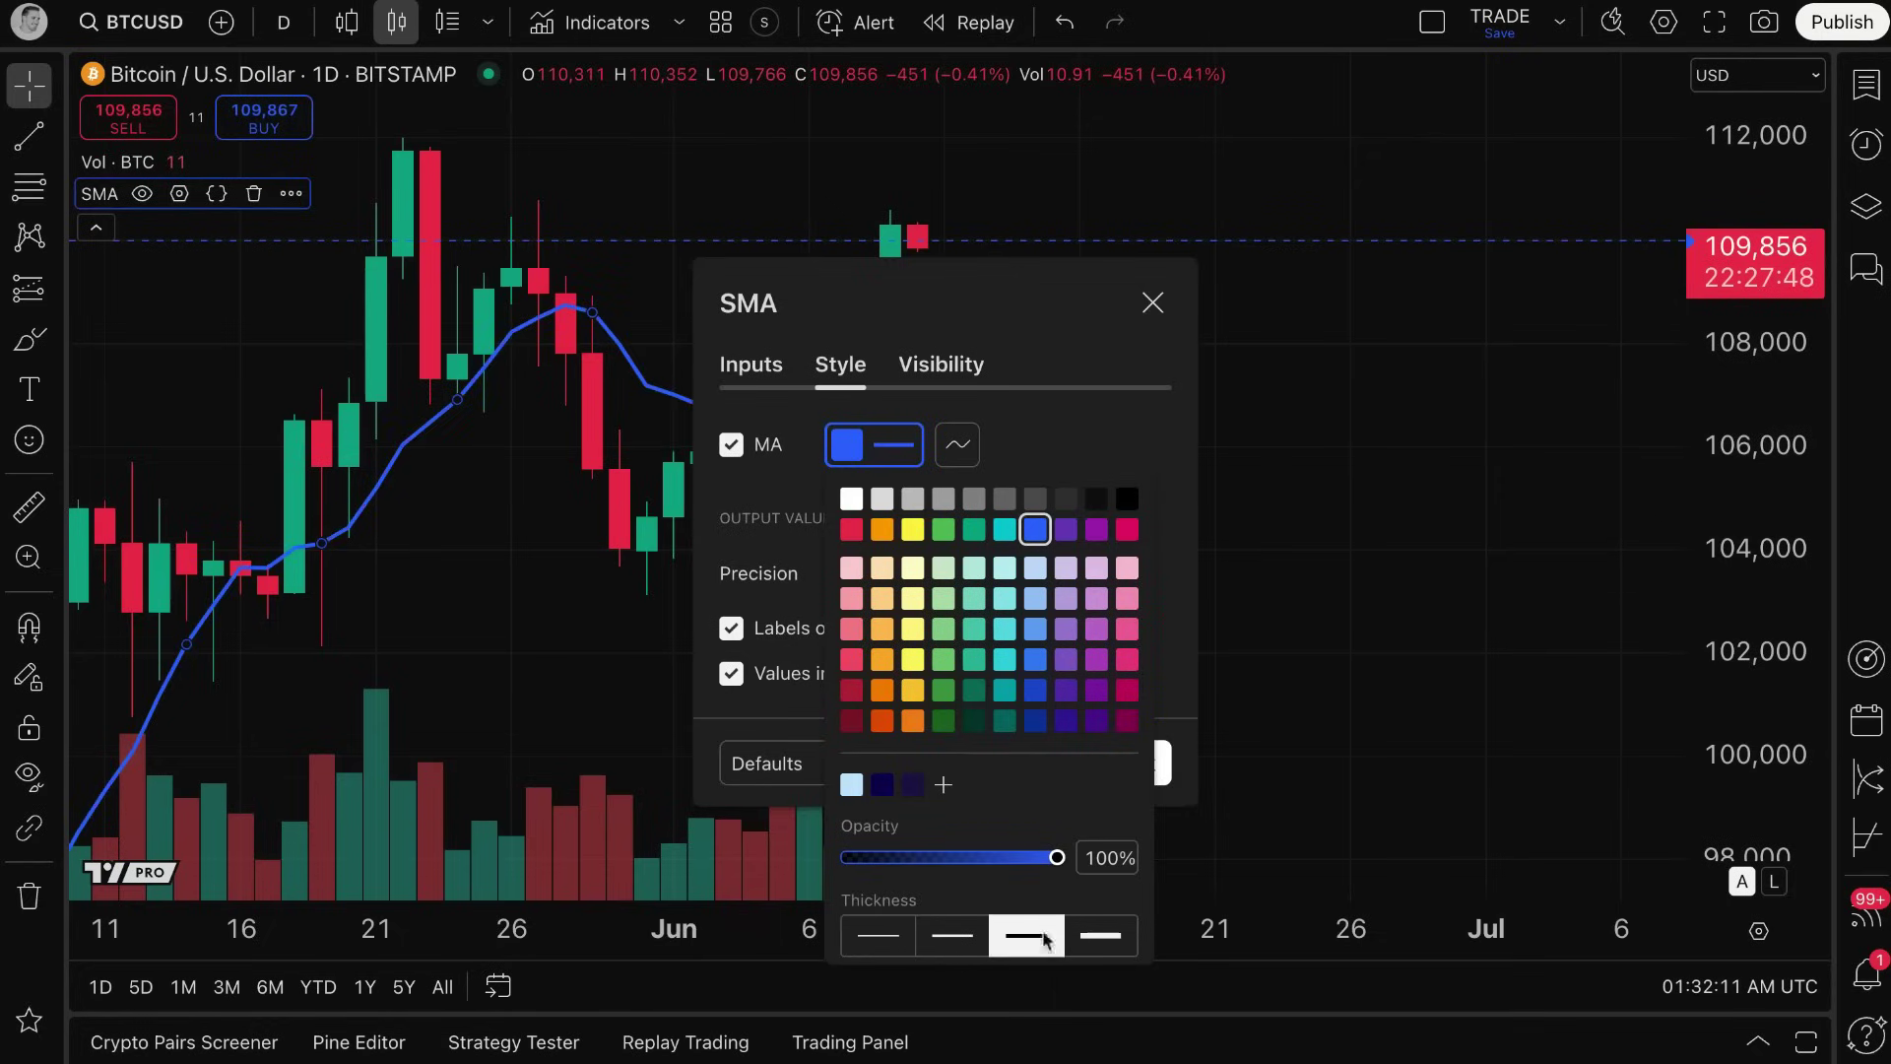
{"action": "left_click", "coordinate": [850, 499]}
{"action": "left_click", "coordinate": [1089, 412]}
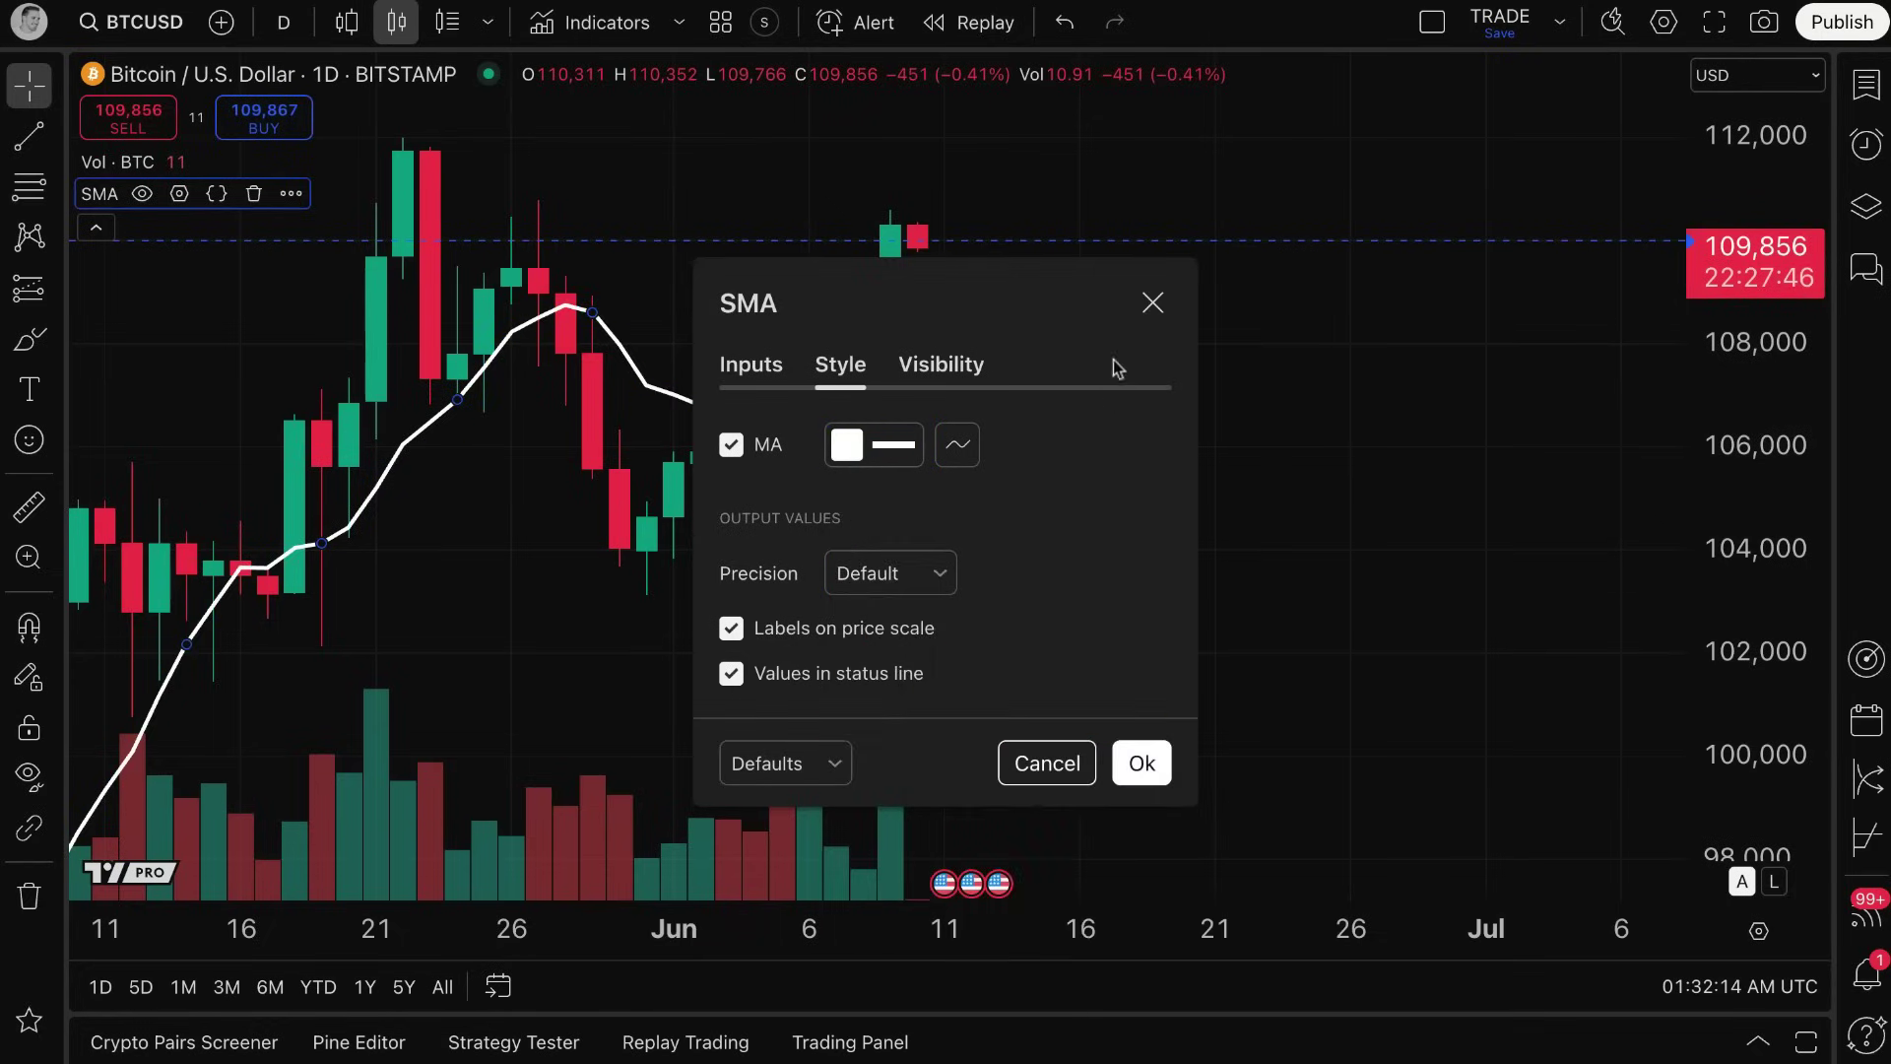
{"action": "left_click", "coordinate": [1152, 303]}
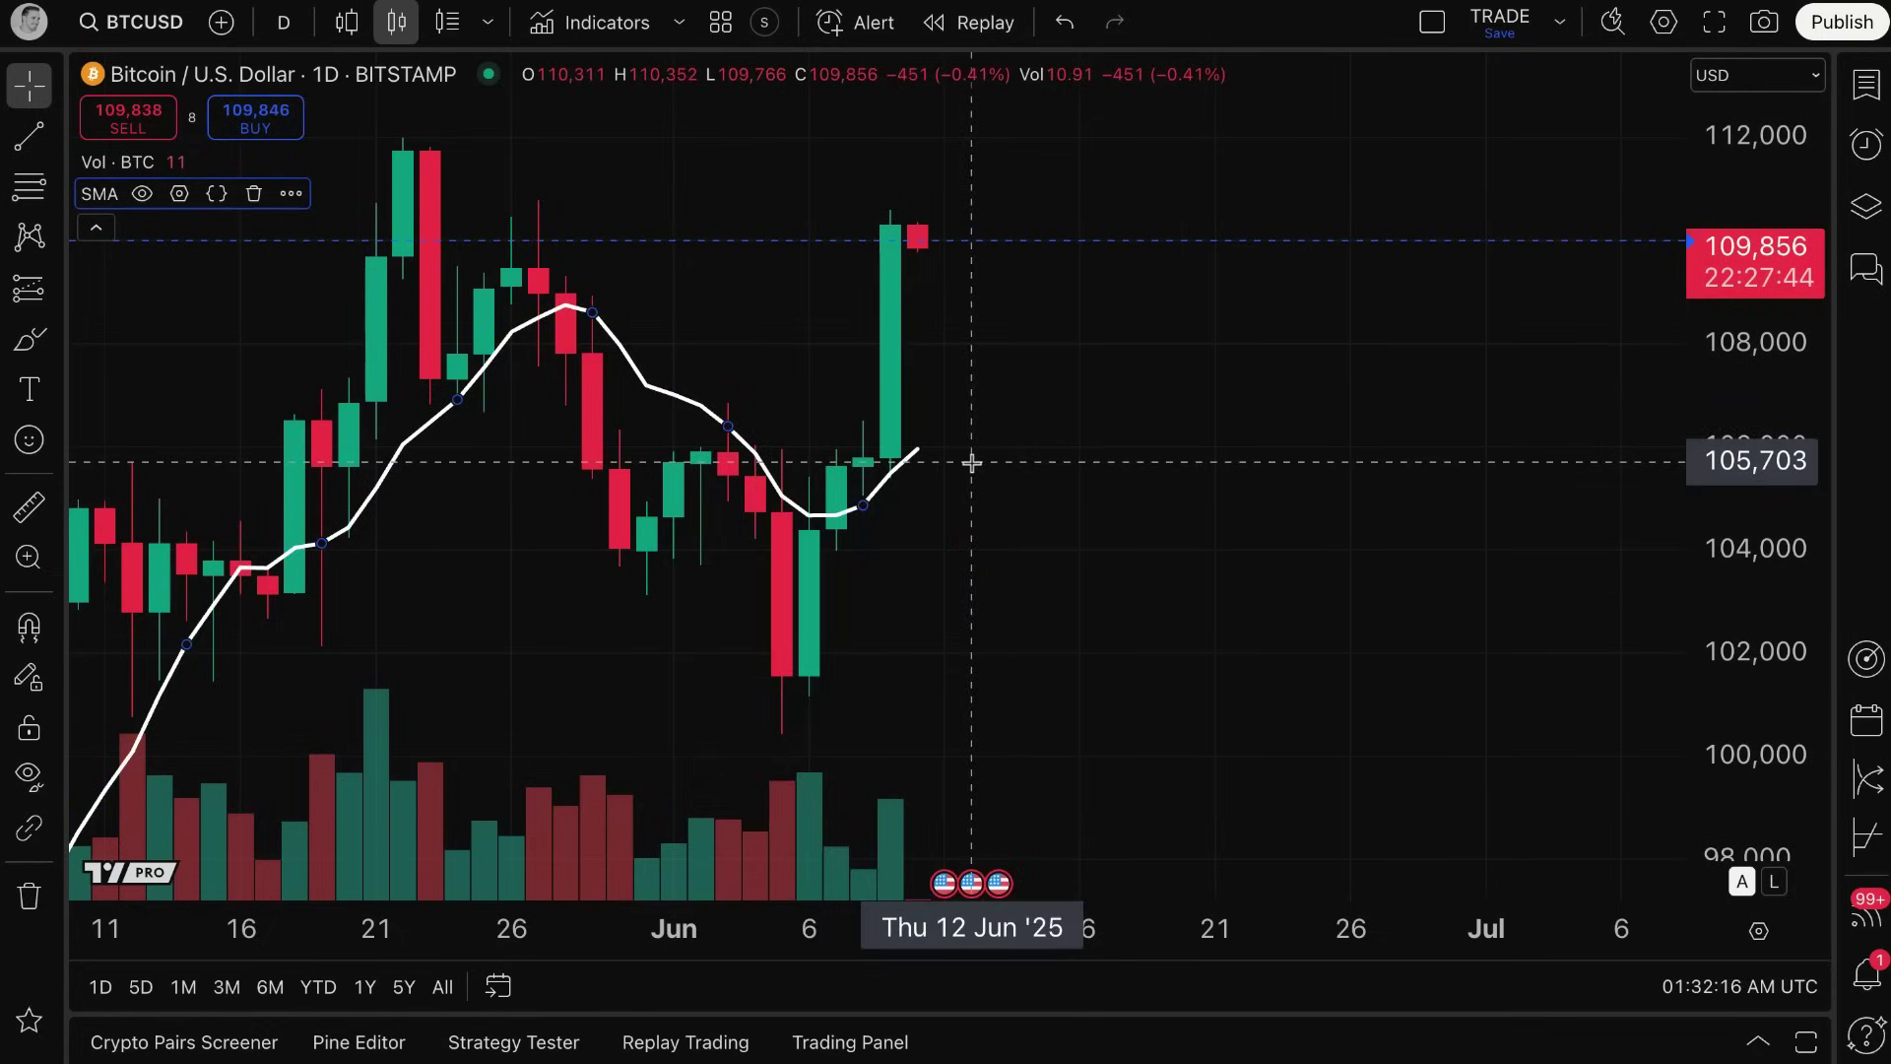
Sketch a freehand Brush arrow from the latest candle down past the SMA line to about 104,000.
{"action": "left_click", "coordinate": [28, 339]}
{"action": "mouse_move", "coordinate": [917, 236]}
{"action": "left_mouse_down"}
{"action": "mouse_move", "coordinate": [945, 528]}
{"action": "mouse_move", "coordinate": [969, 565]}
{"action": "mouse_move", "coordinate": [971, 527]}
{"action": "left_mouse_up"}
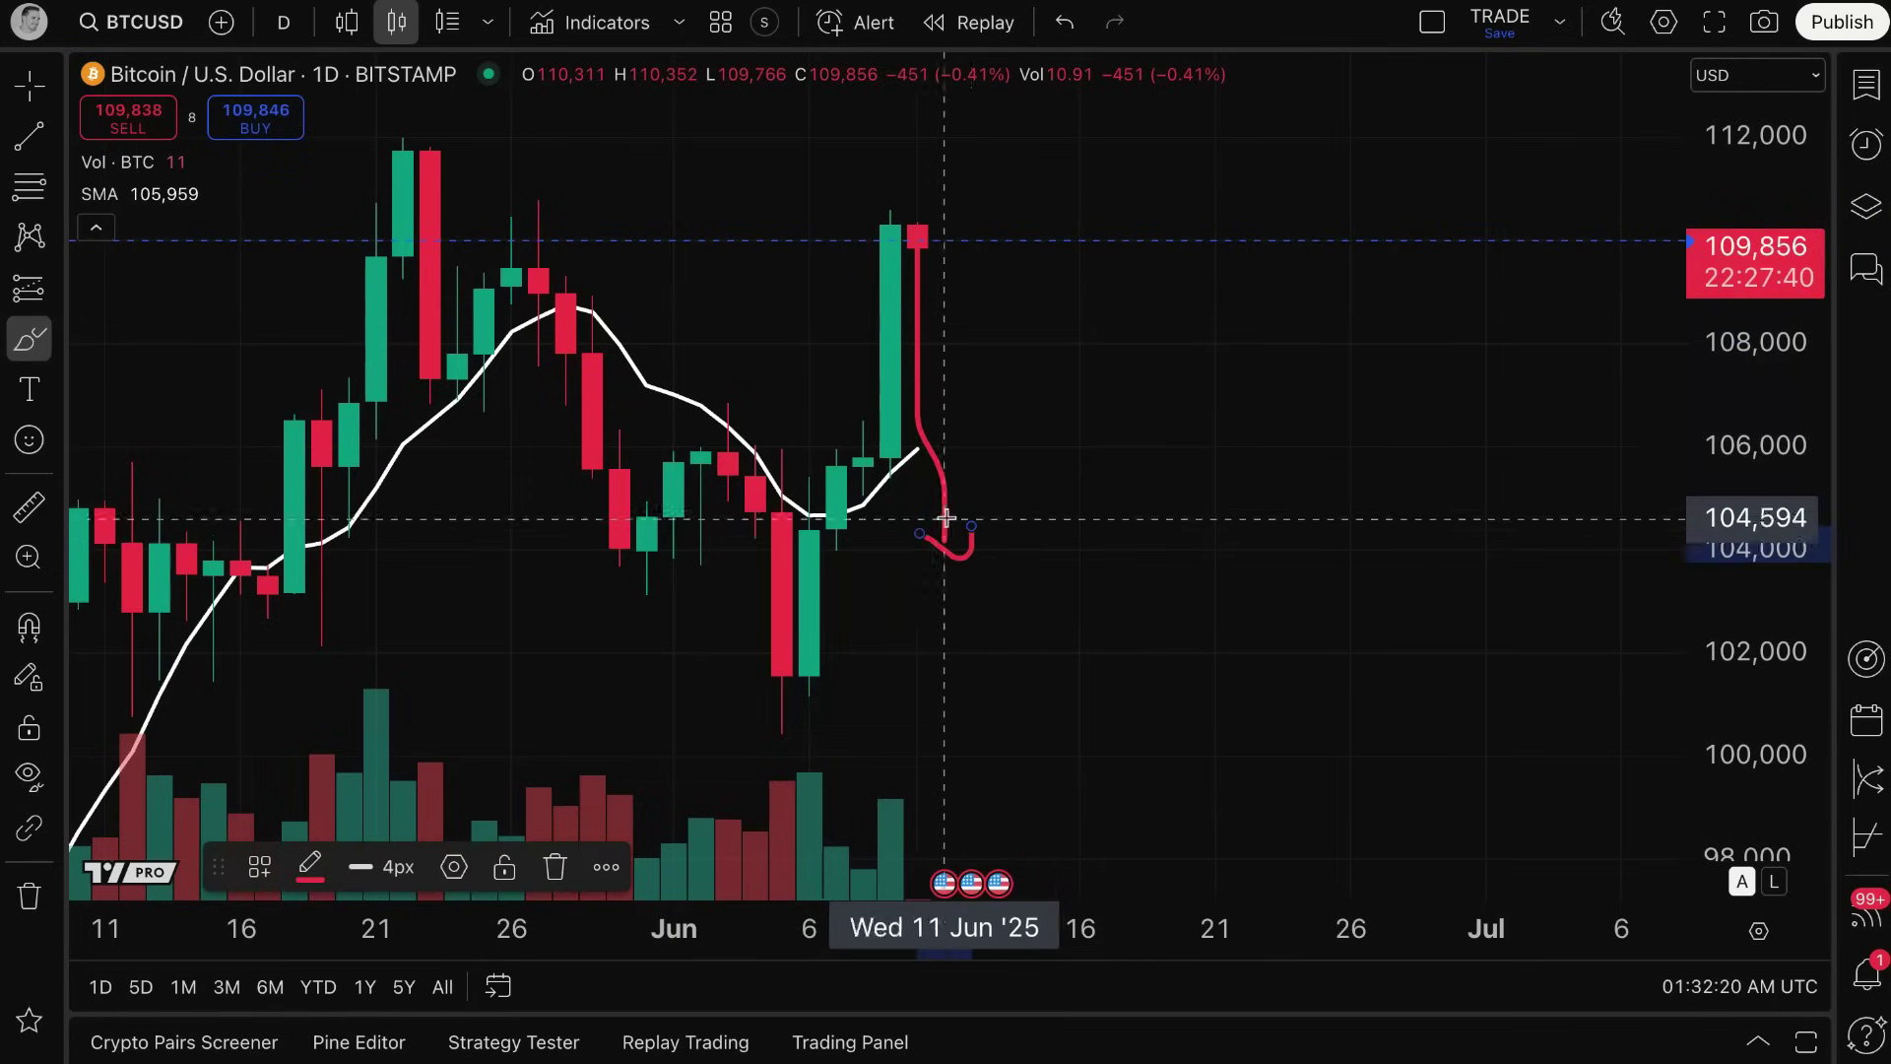
Create an open-ended, Only Once alert for the SMA (9, close) MA line Crossing 105,754 and dismiss its notification.
{"action": "right_click", "coordinate": [908, 463]}
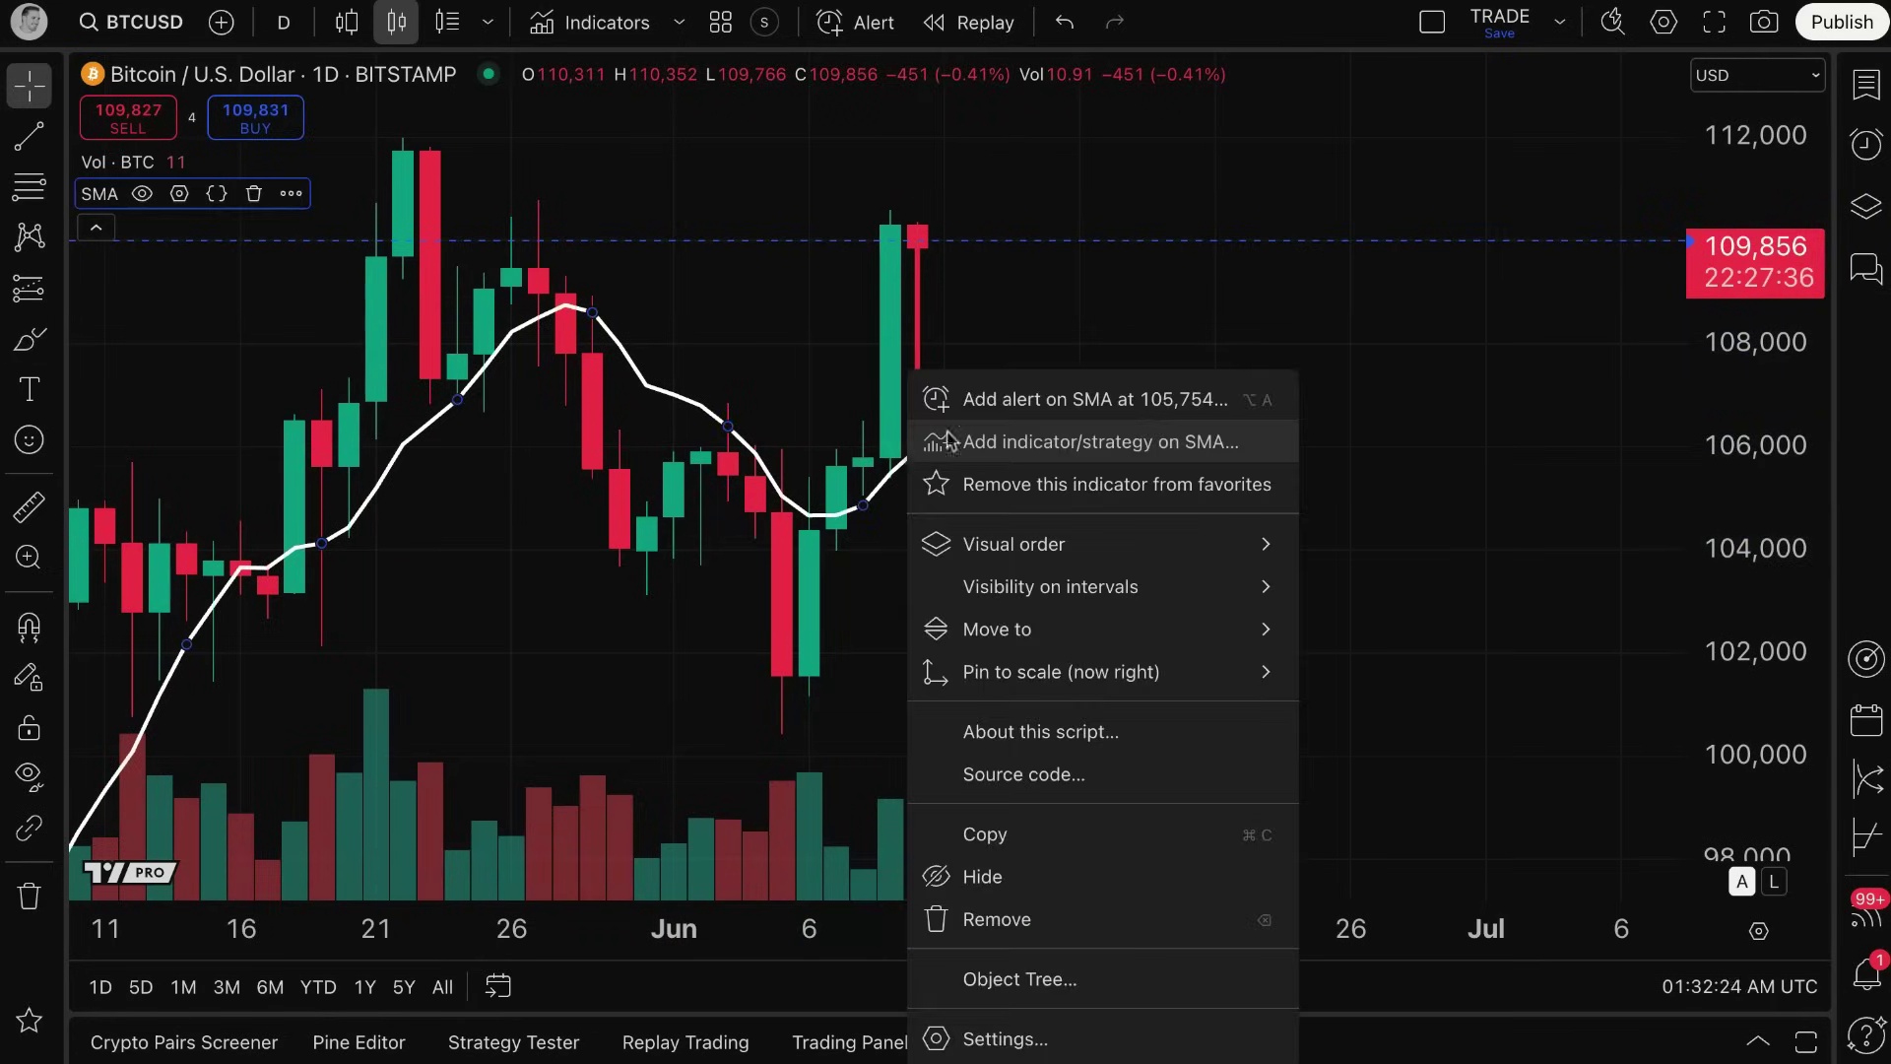
{"action": "left_click", "coordinate": [1011, 400]}
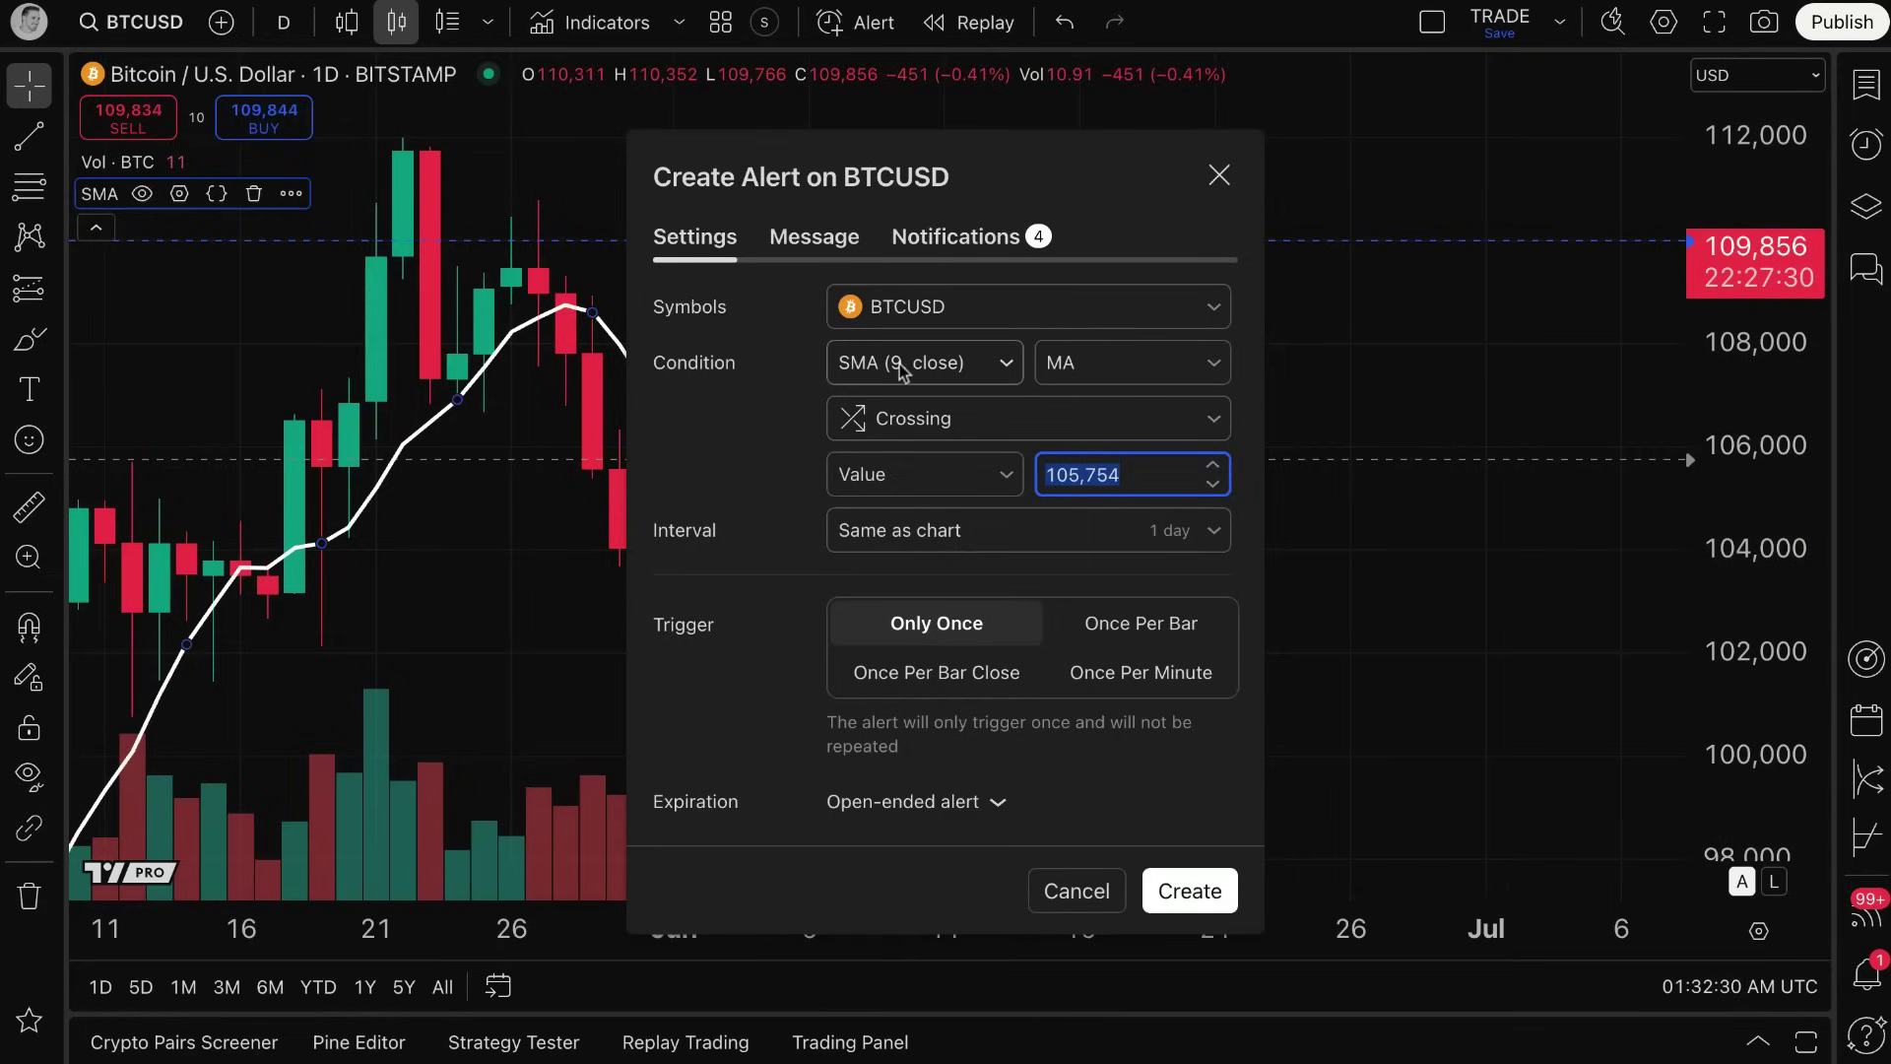
{"action": "left_click", "coordinate": [1151, 364]}
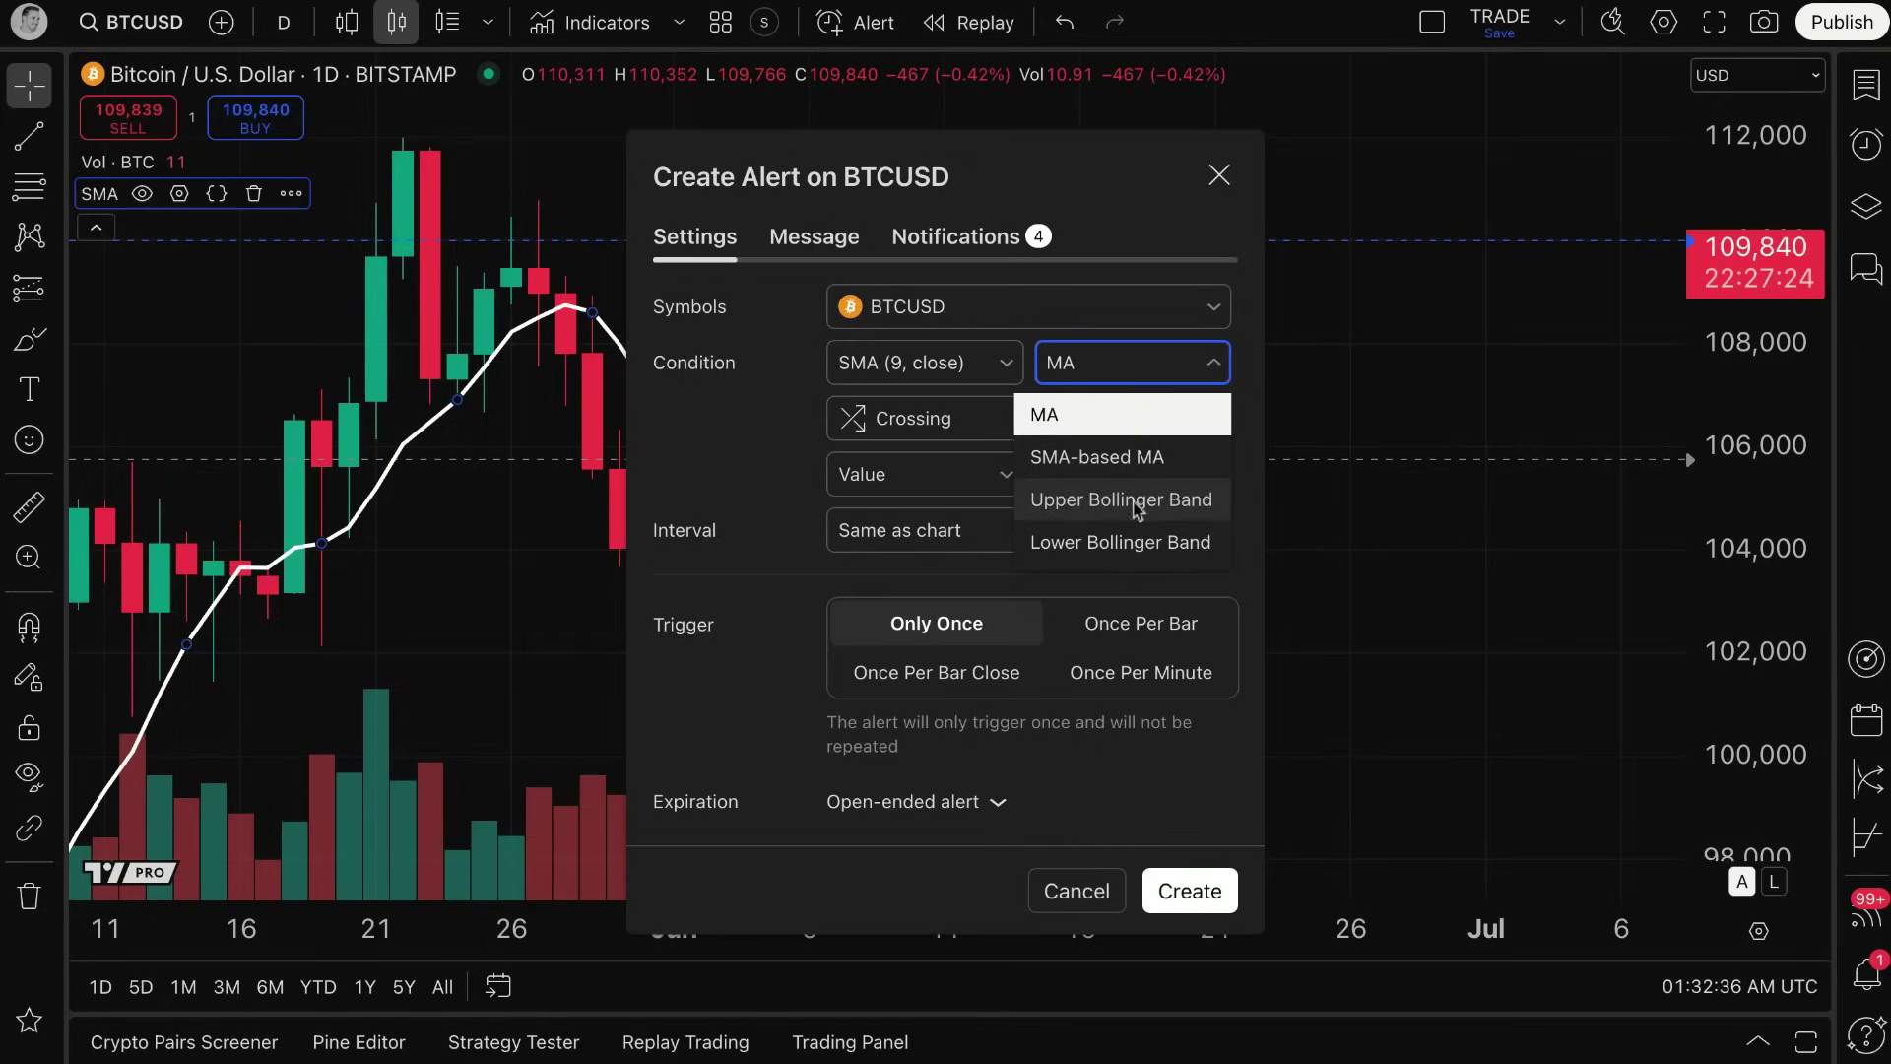
{"action": "left_click", "coordinate": [1102, 370]}
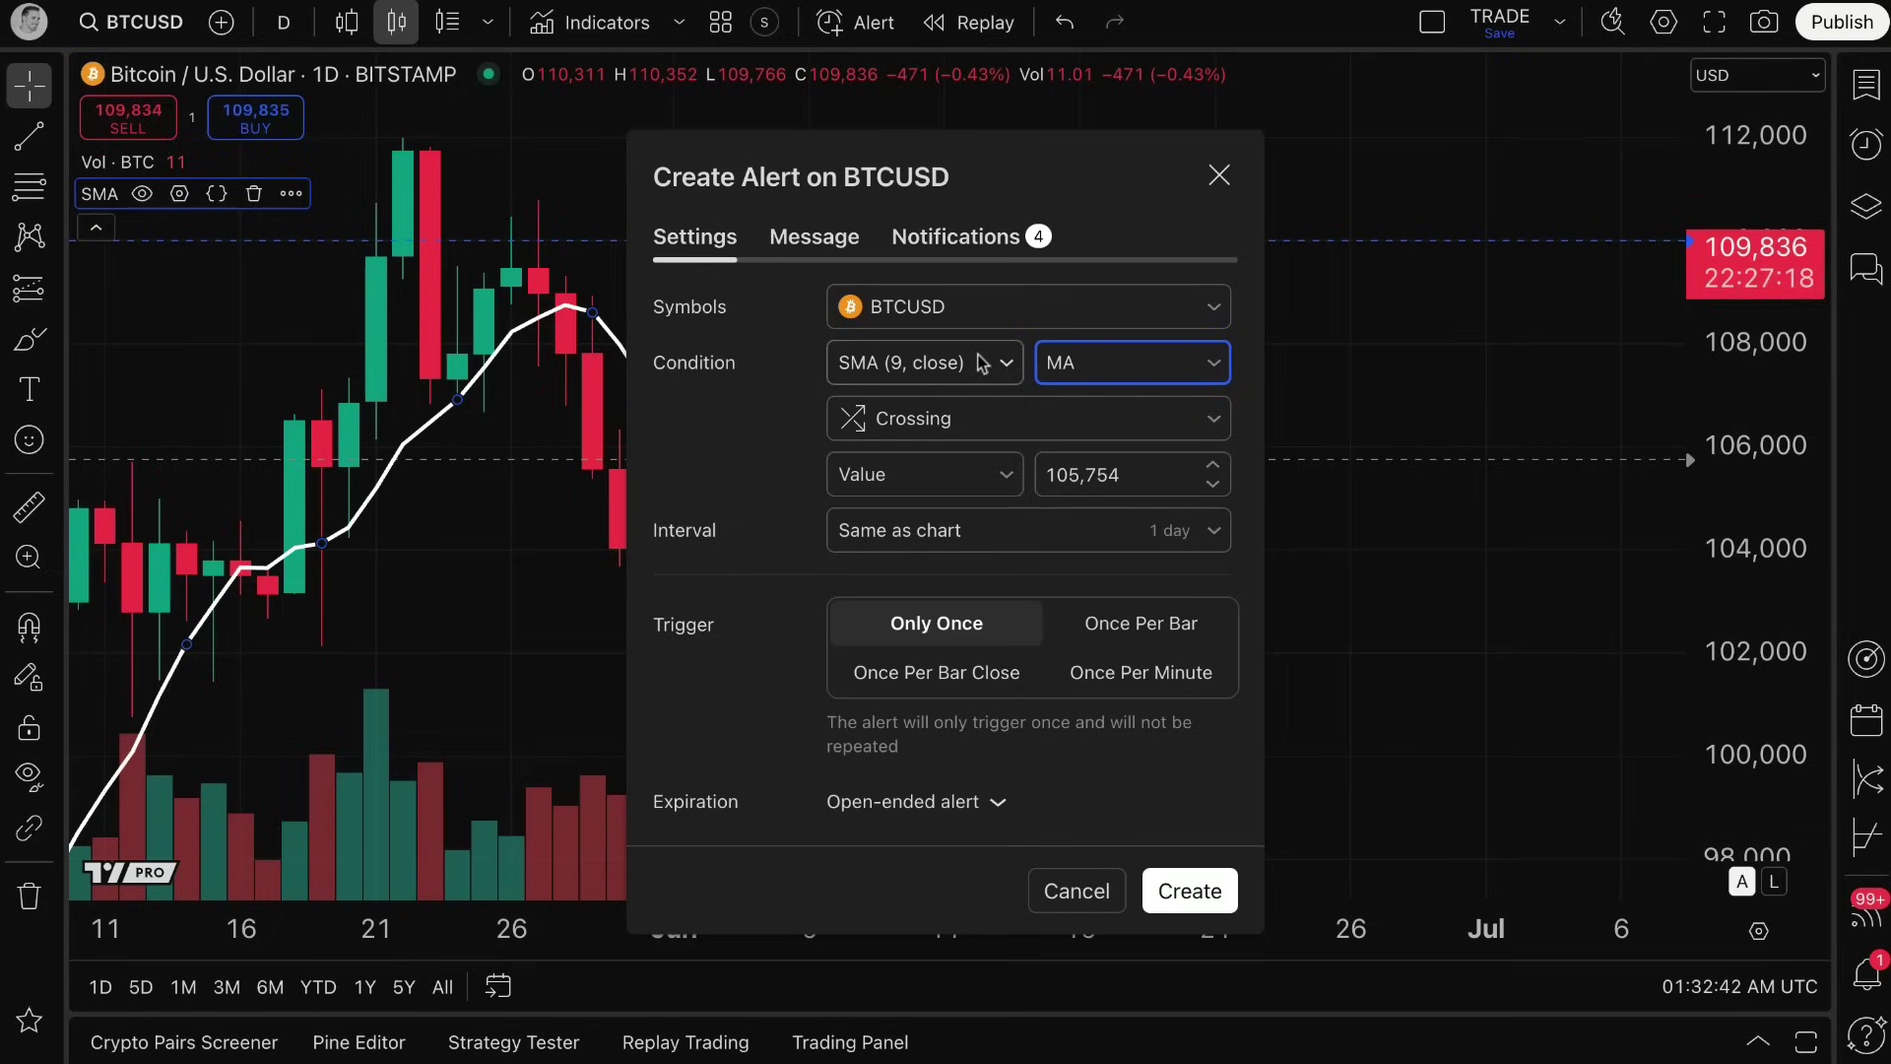
{"action": "left_click", "coordinate": [1188, 891]}
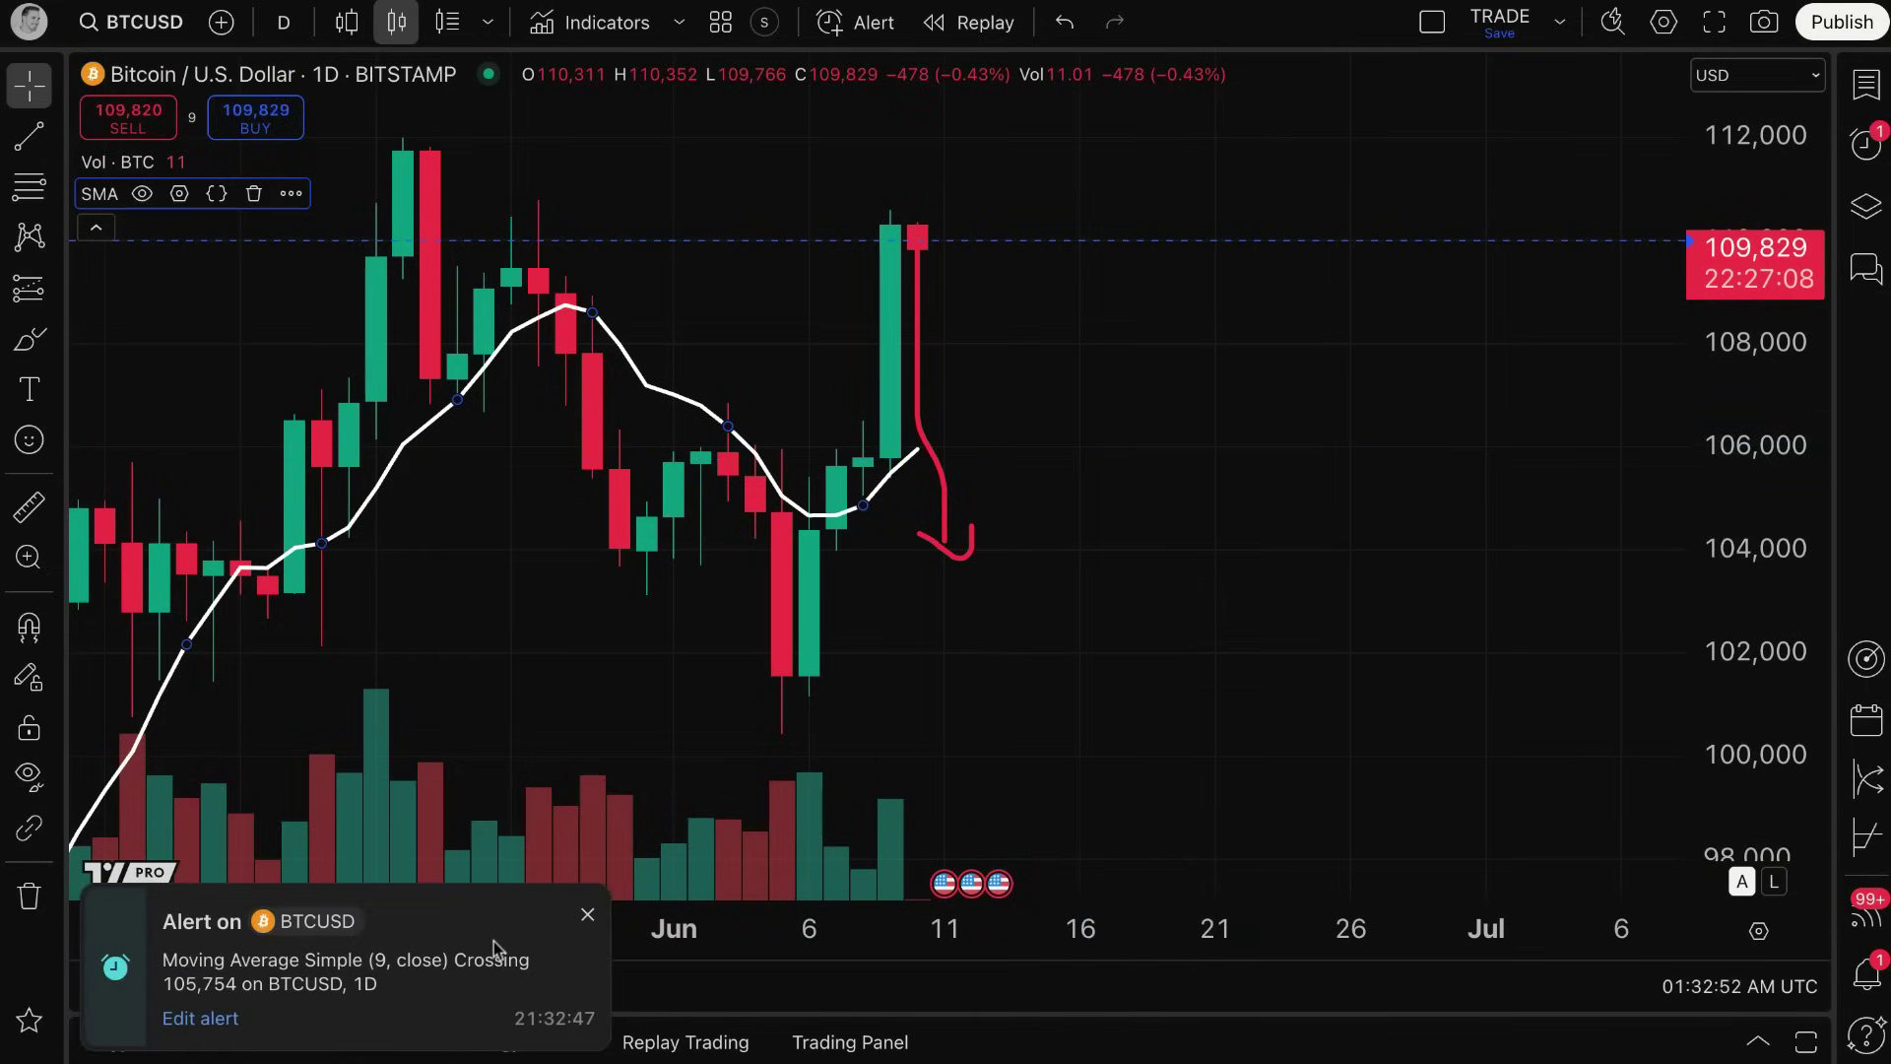
{"action": "left_click", "coordinate": [589, 918]}
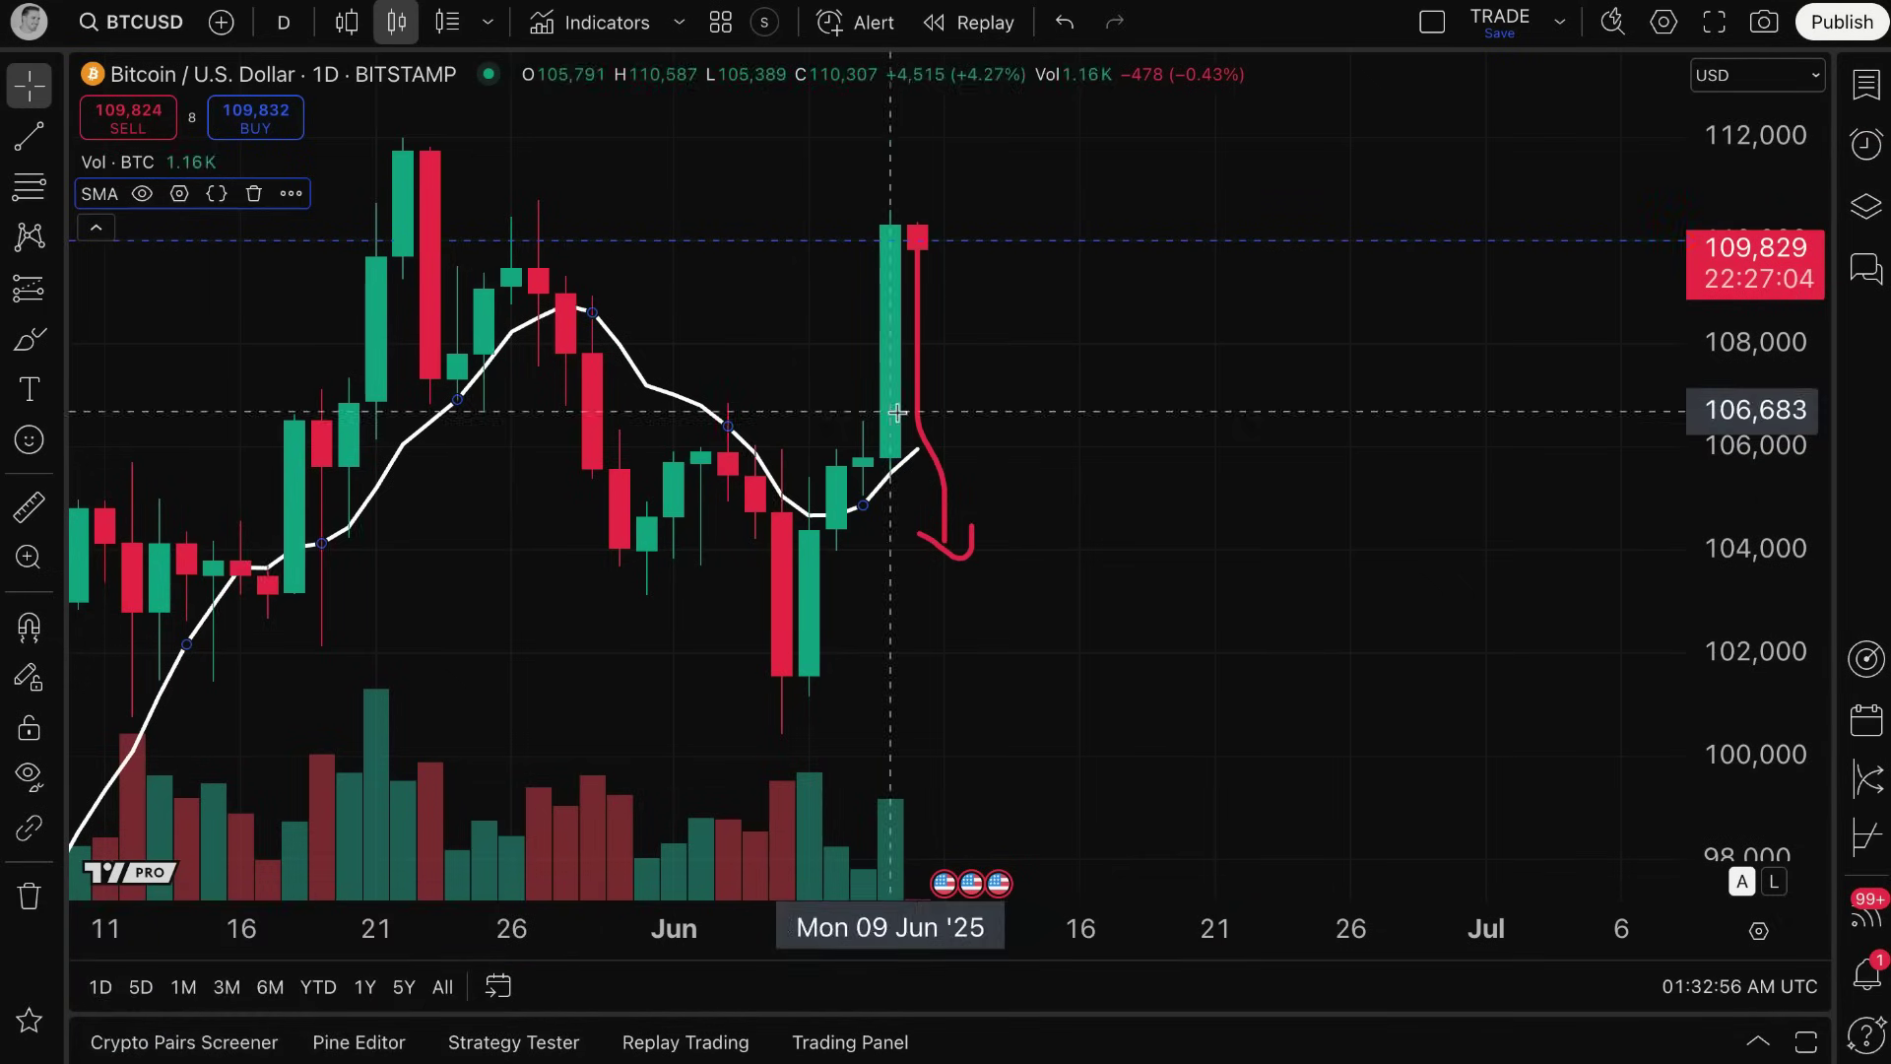
Remove the freehand arrow, and try a Brush circle around the latest candle before undoing it.
{"action": "left_click", "coordinate": [967, 551]}
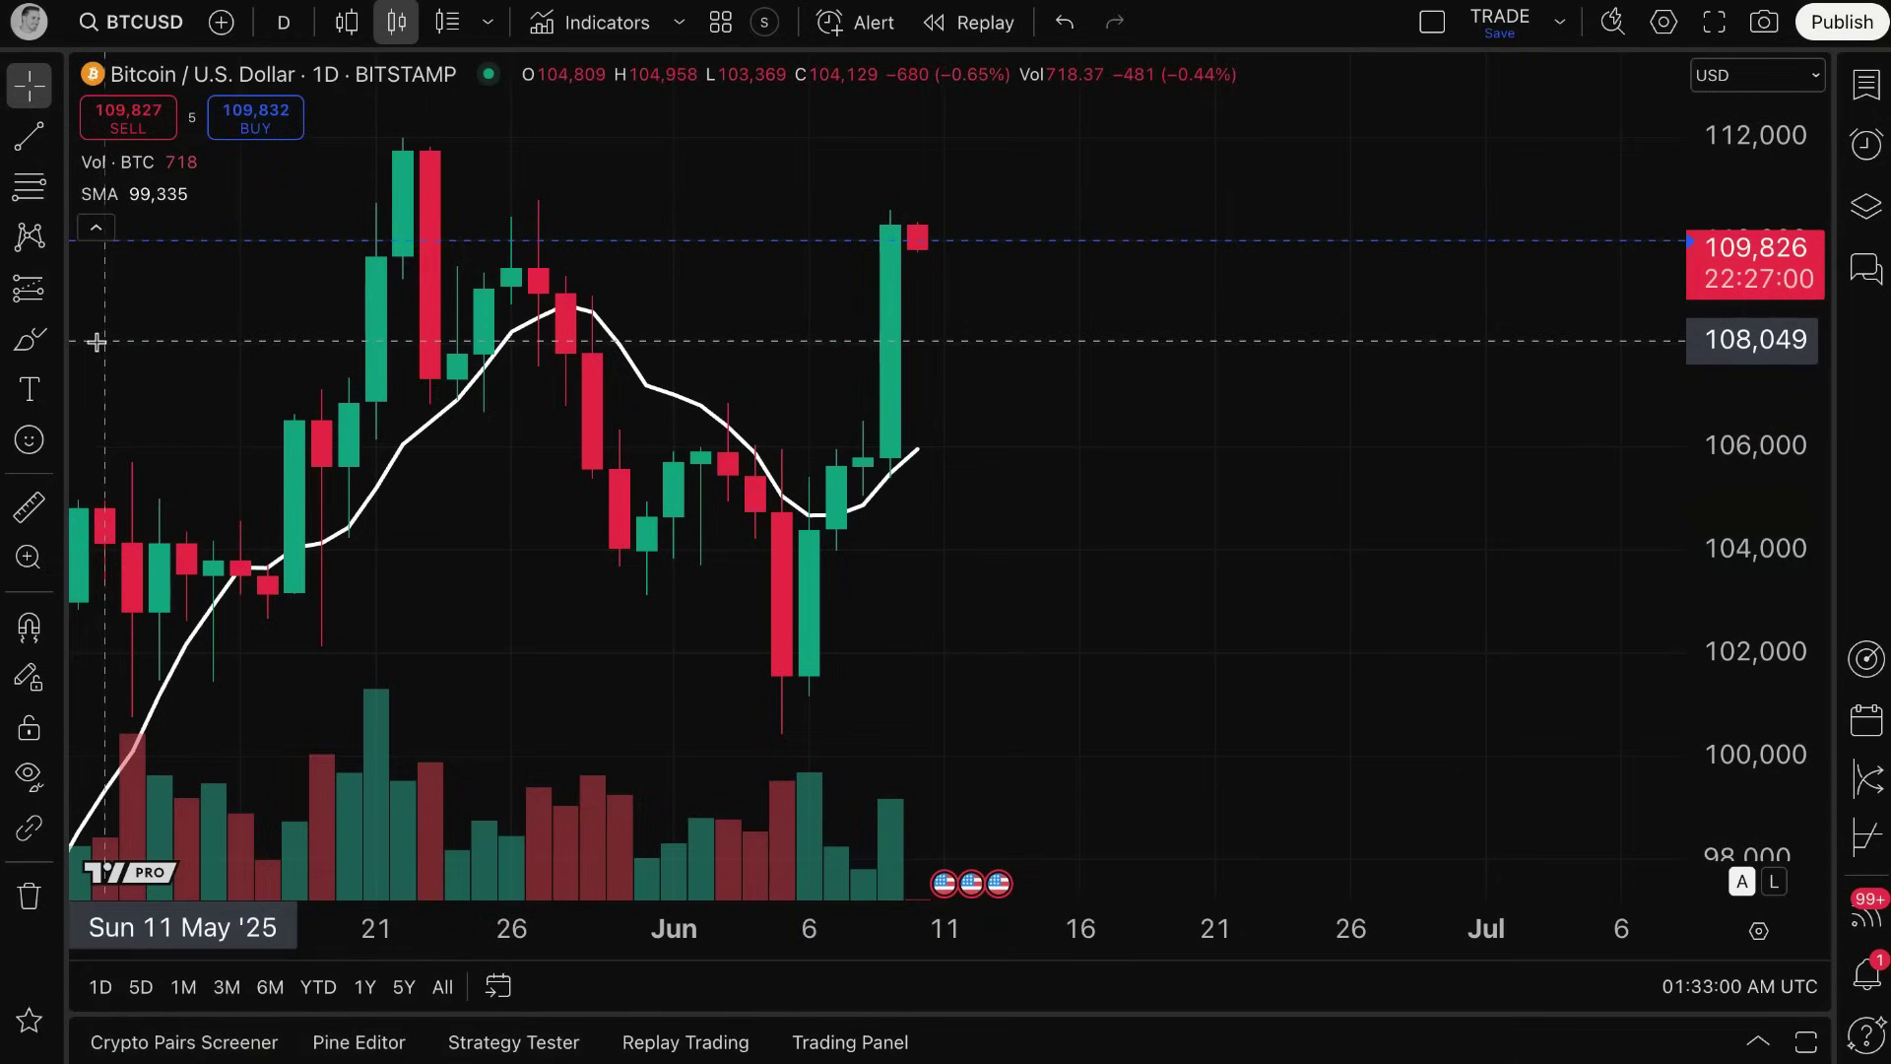
{"action": "left_click", "coordinate": [28, 340]}
{"action": "mouse_move", "coordinate": [939, 208]}
{"action": "left_mouse_down"}
{"action": "mouse_move", "coordinate": [912, 276]}
{"action": "mouse_move", "coordinate": [902, 231]}
{"action": "left_mouse_up"}
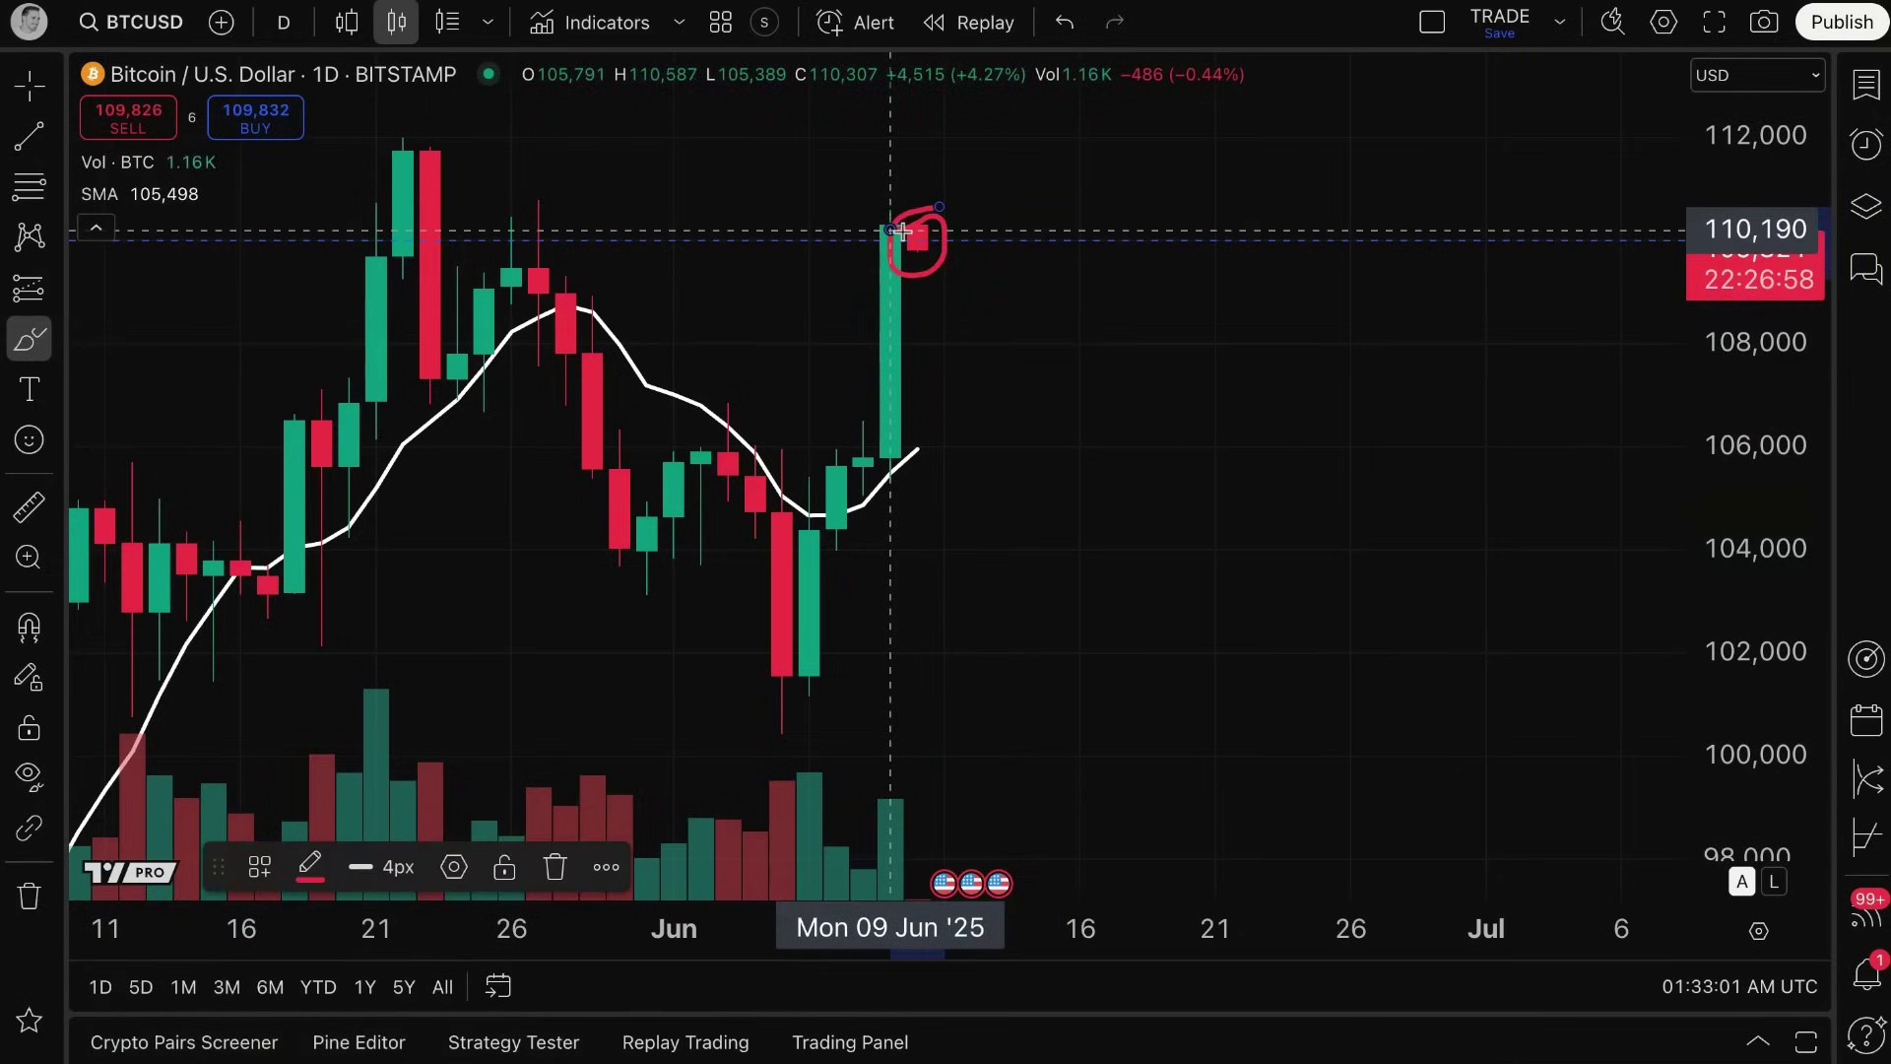
{"action": "key", "text": "ctrl+z"}
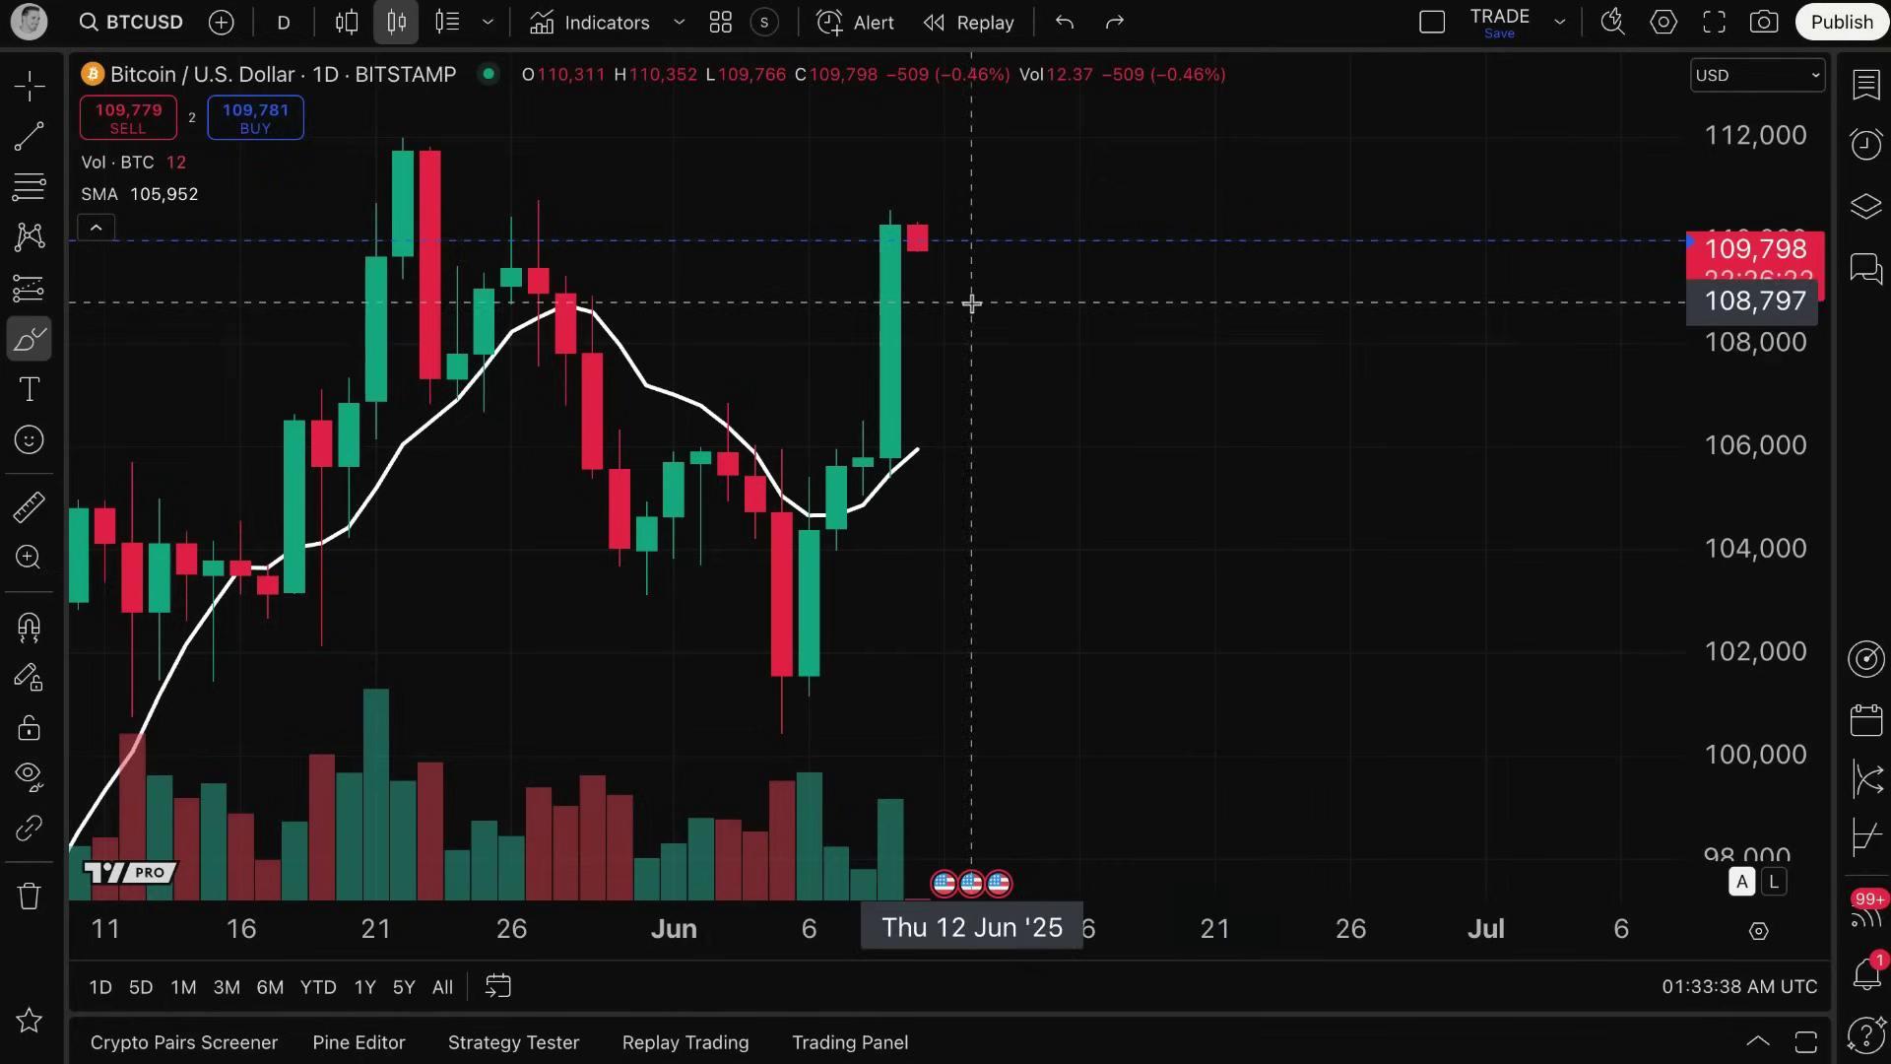
{"action": "scroll", "coordinate": [972, 299], "scroll_direction": "left", "scroll_amount": 2}
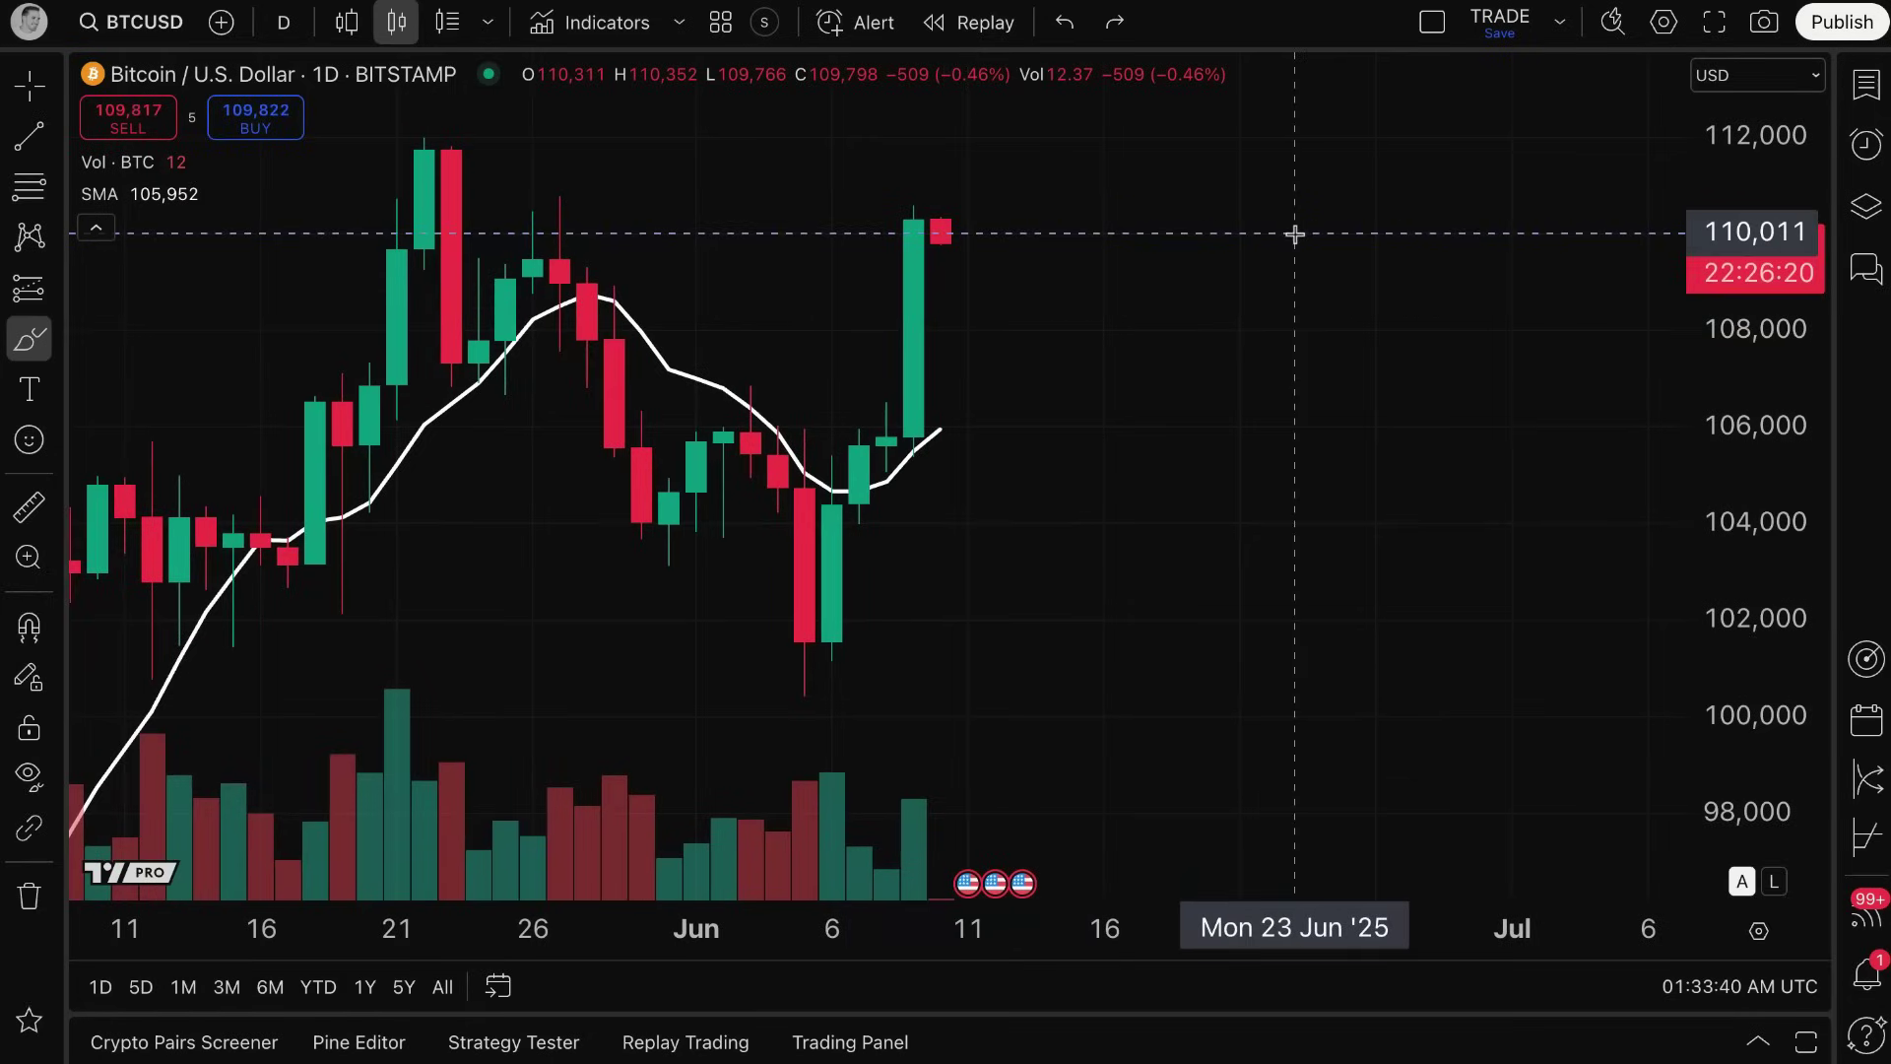
Review the log of triggered alerts and look through the full list of existing alerts.
{"action": "left_click", "coordinate": [1865, 146]}
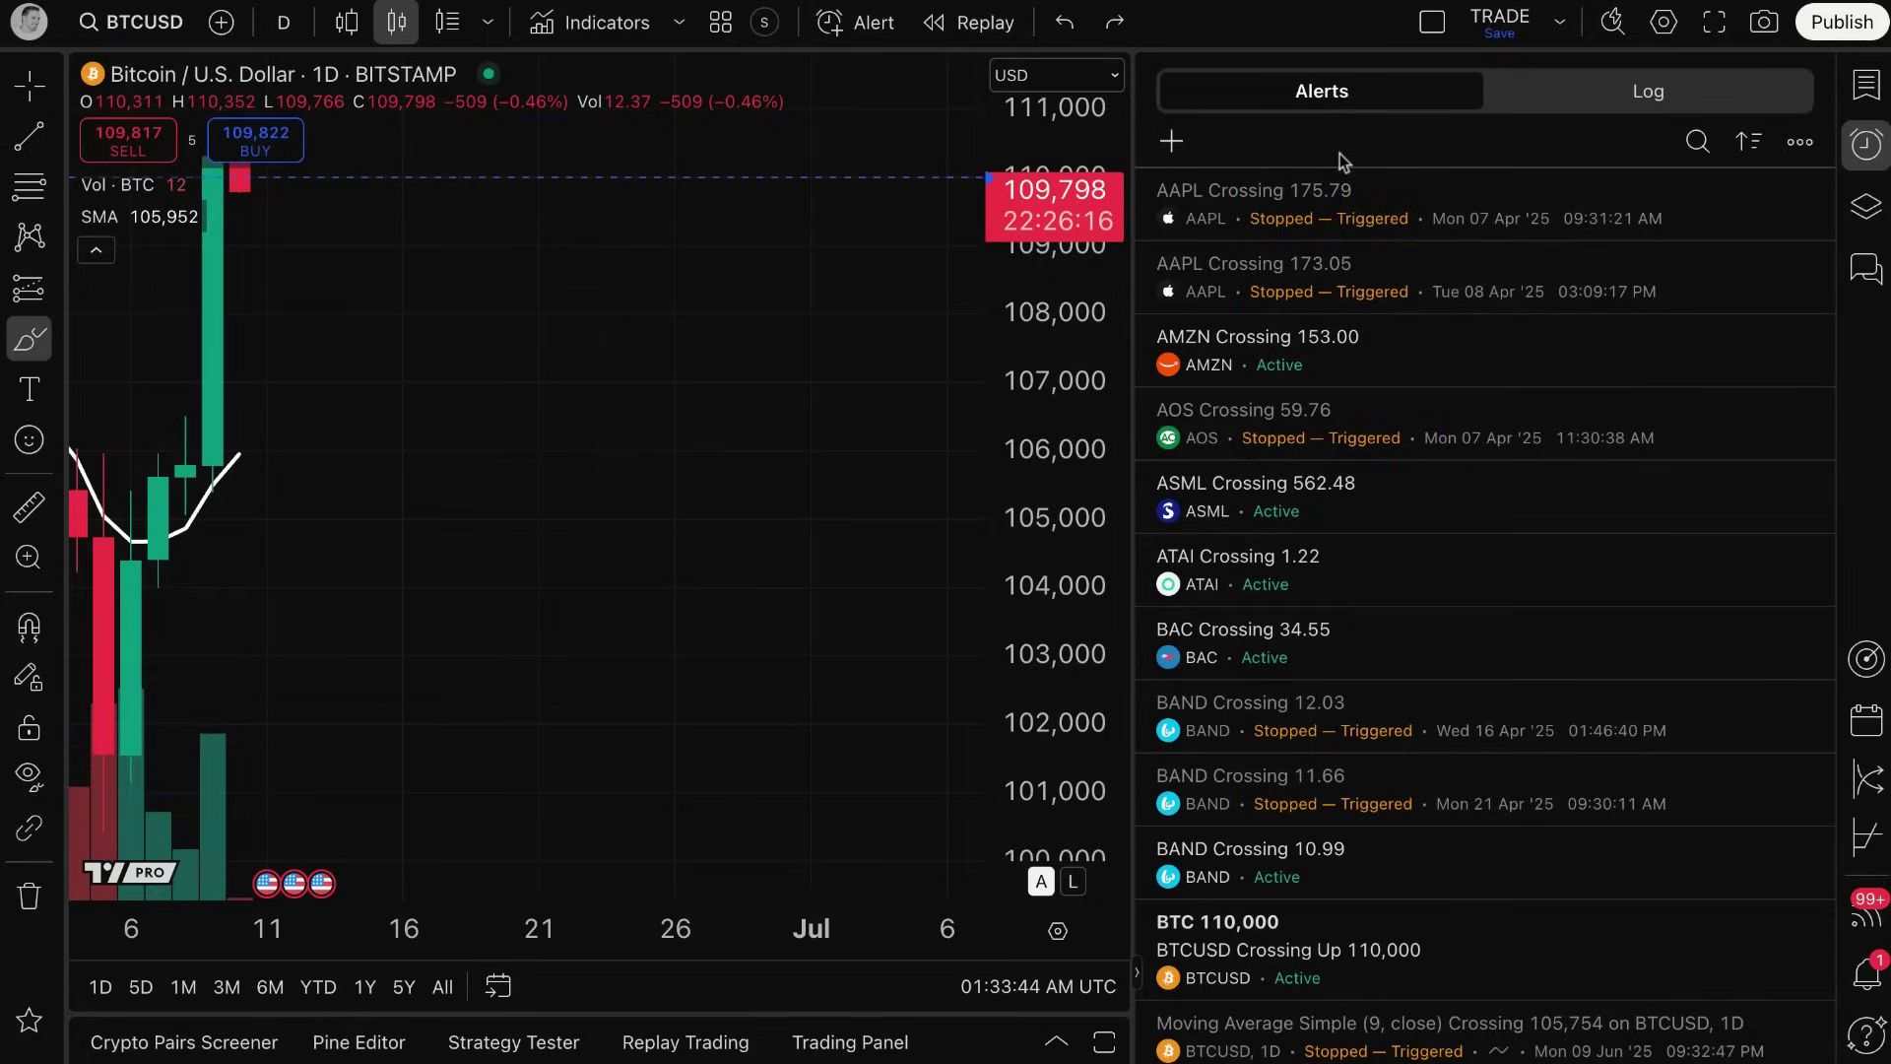
{"action": "left_click", "coordinate": [1576, 96]}
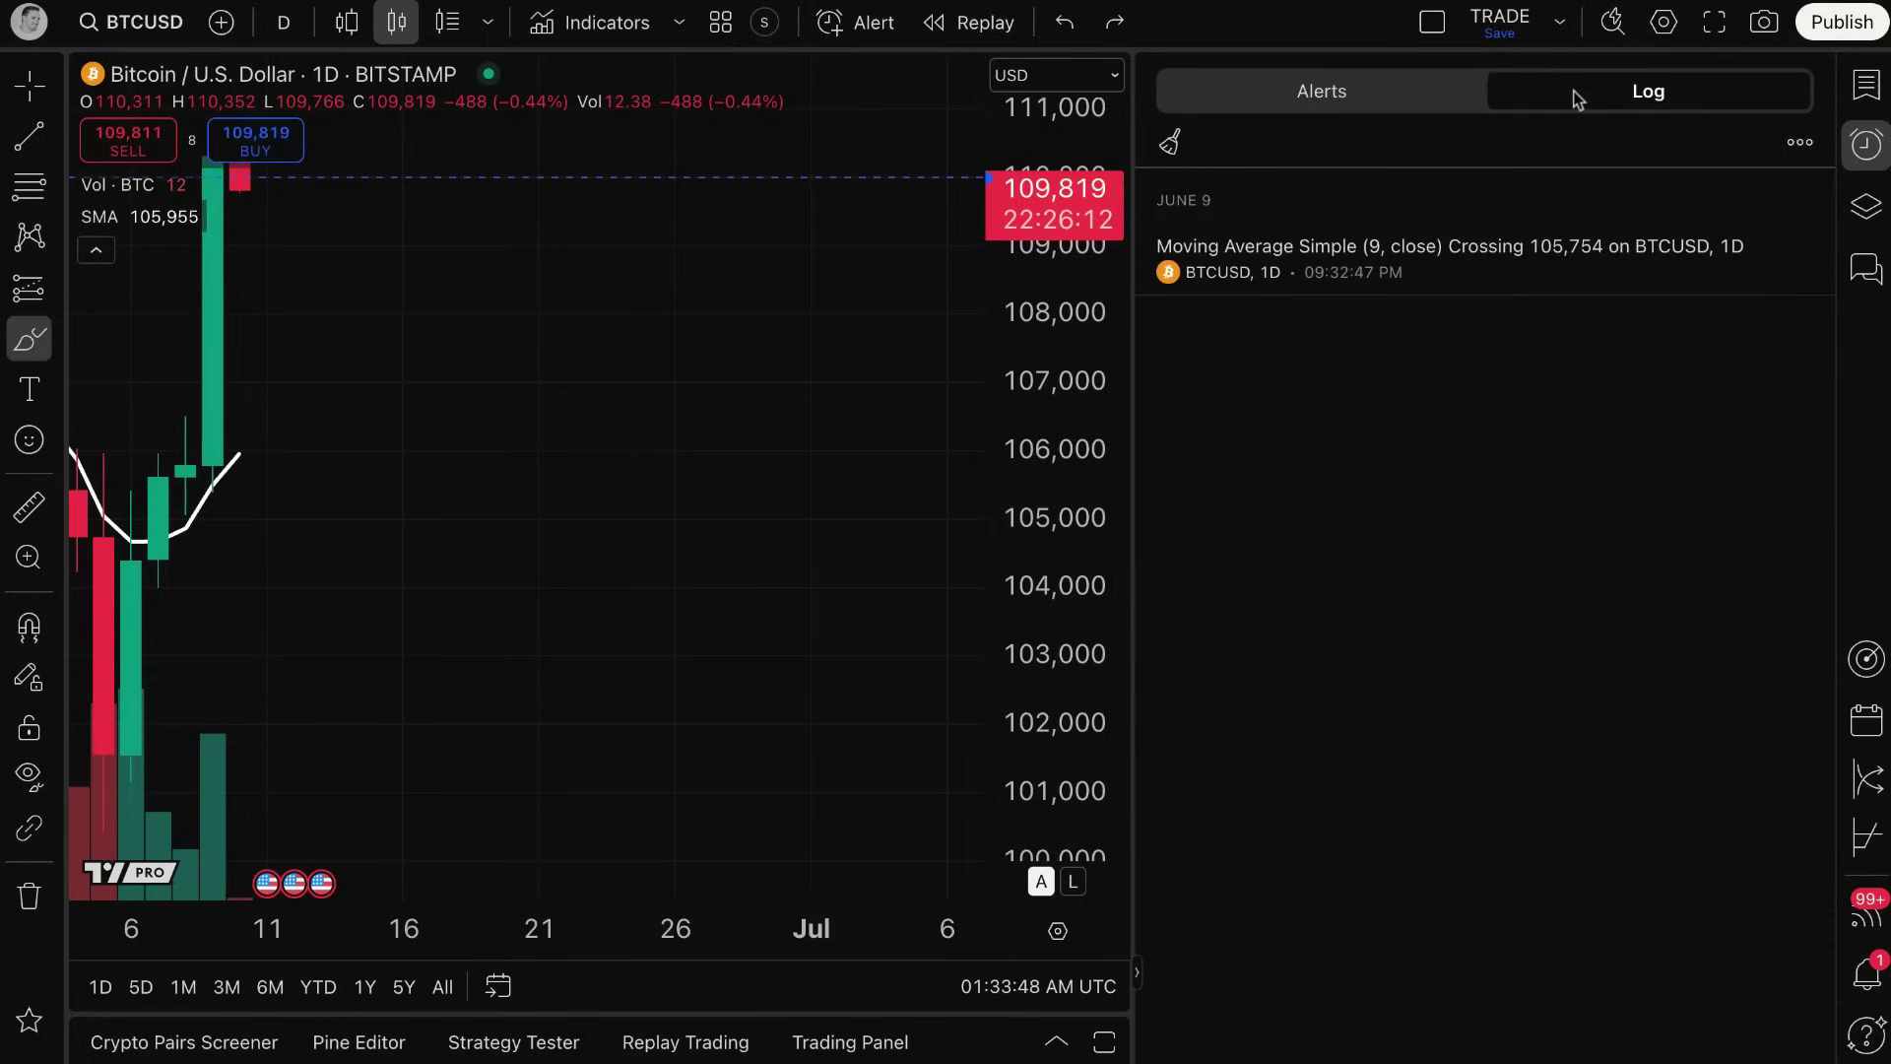
{"action": "mouse_move", "coordinate": [1308, 264]}
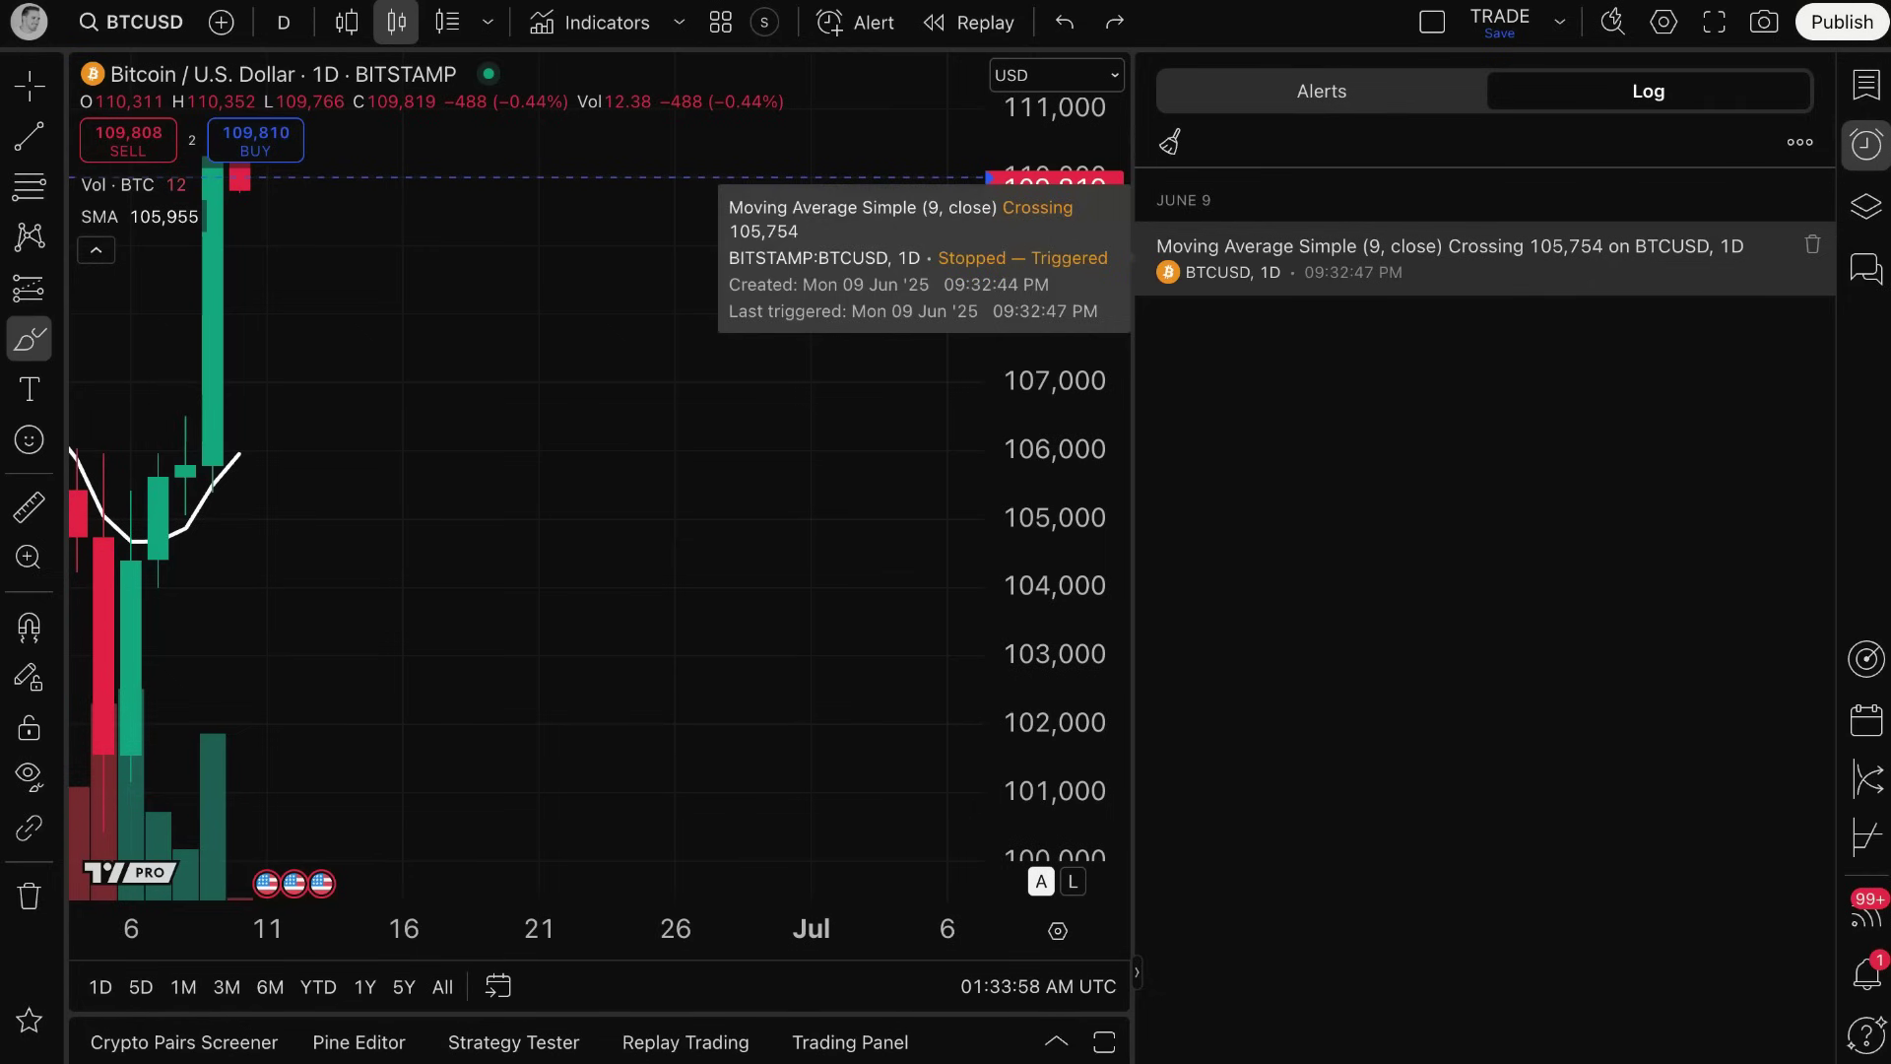
{"action": "left_click", "coordinate": [1364, 92]}
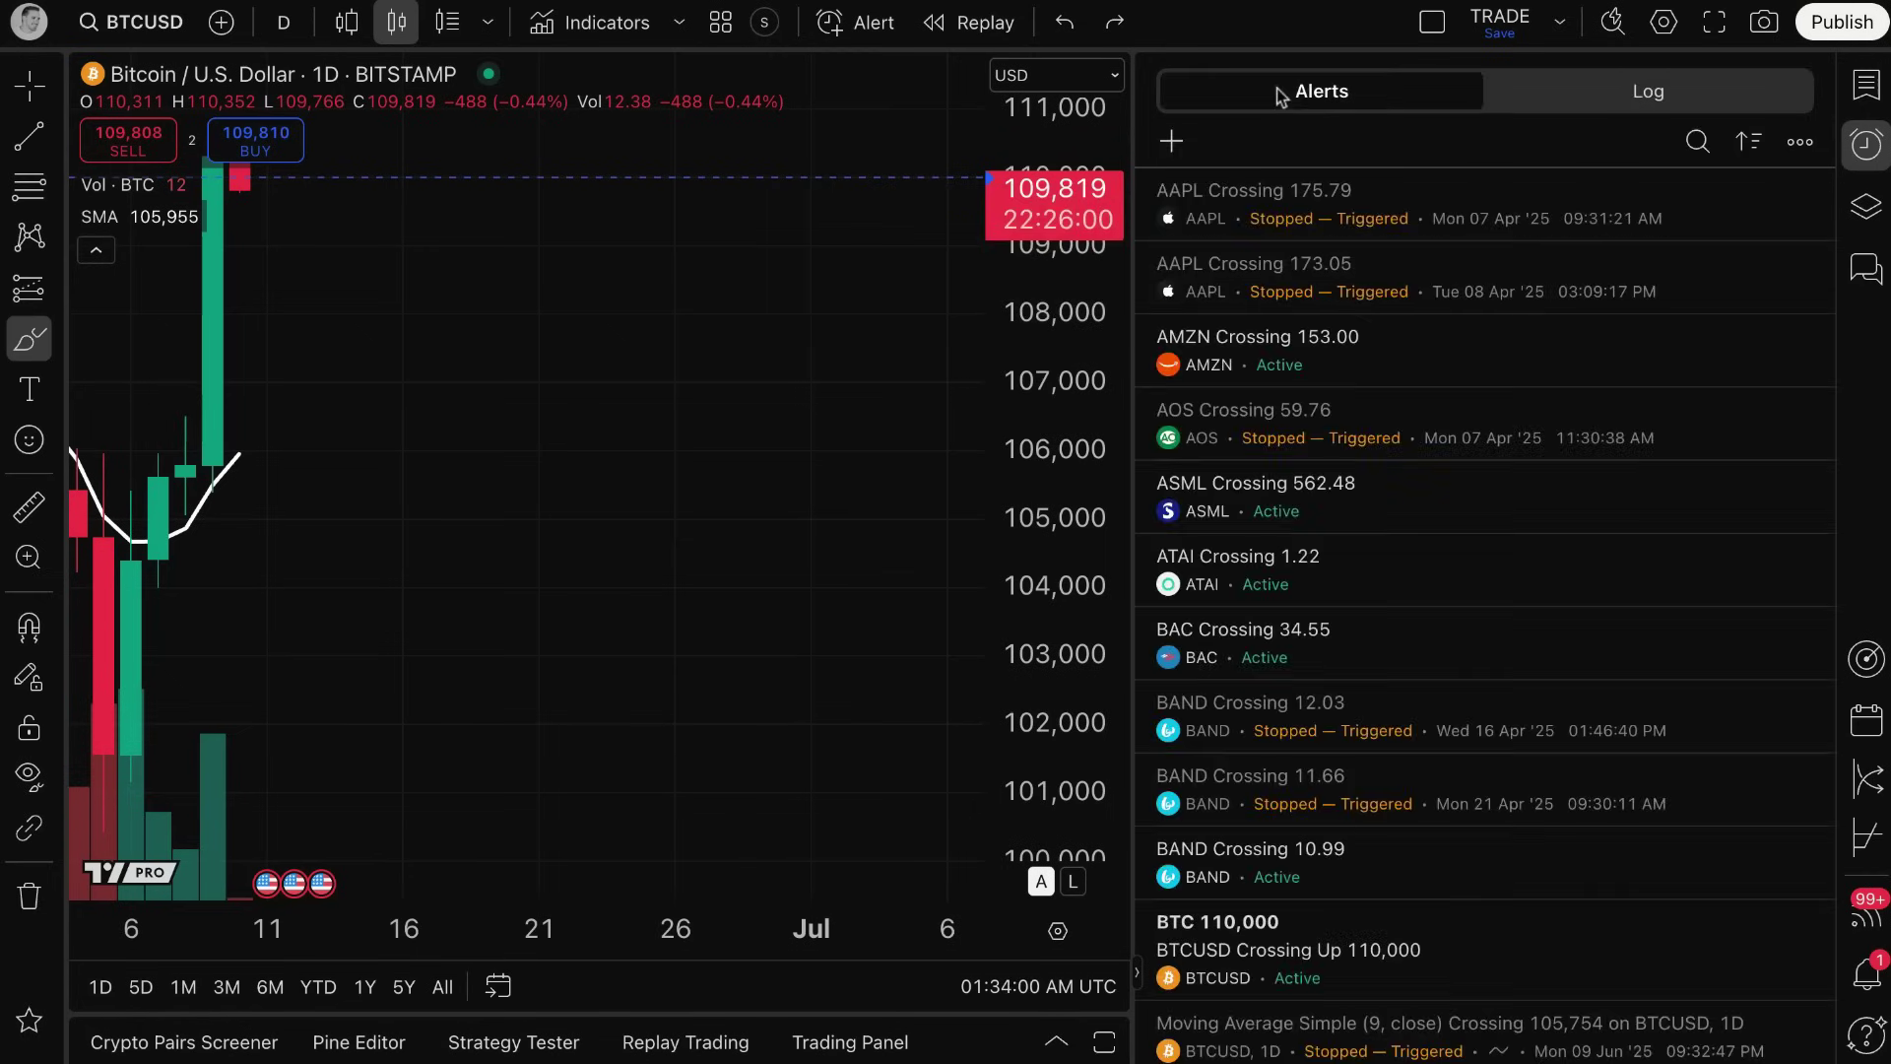
{"action": "scroll", "coordinate": [1379, 550], "scroll_direction": "down", "scroll_amount": 15}
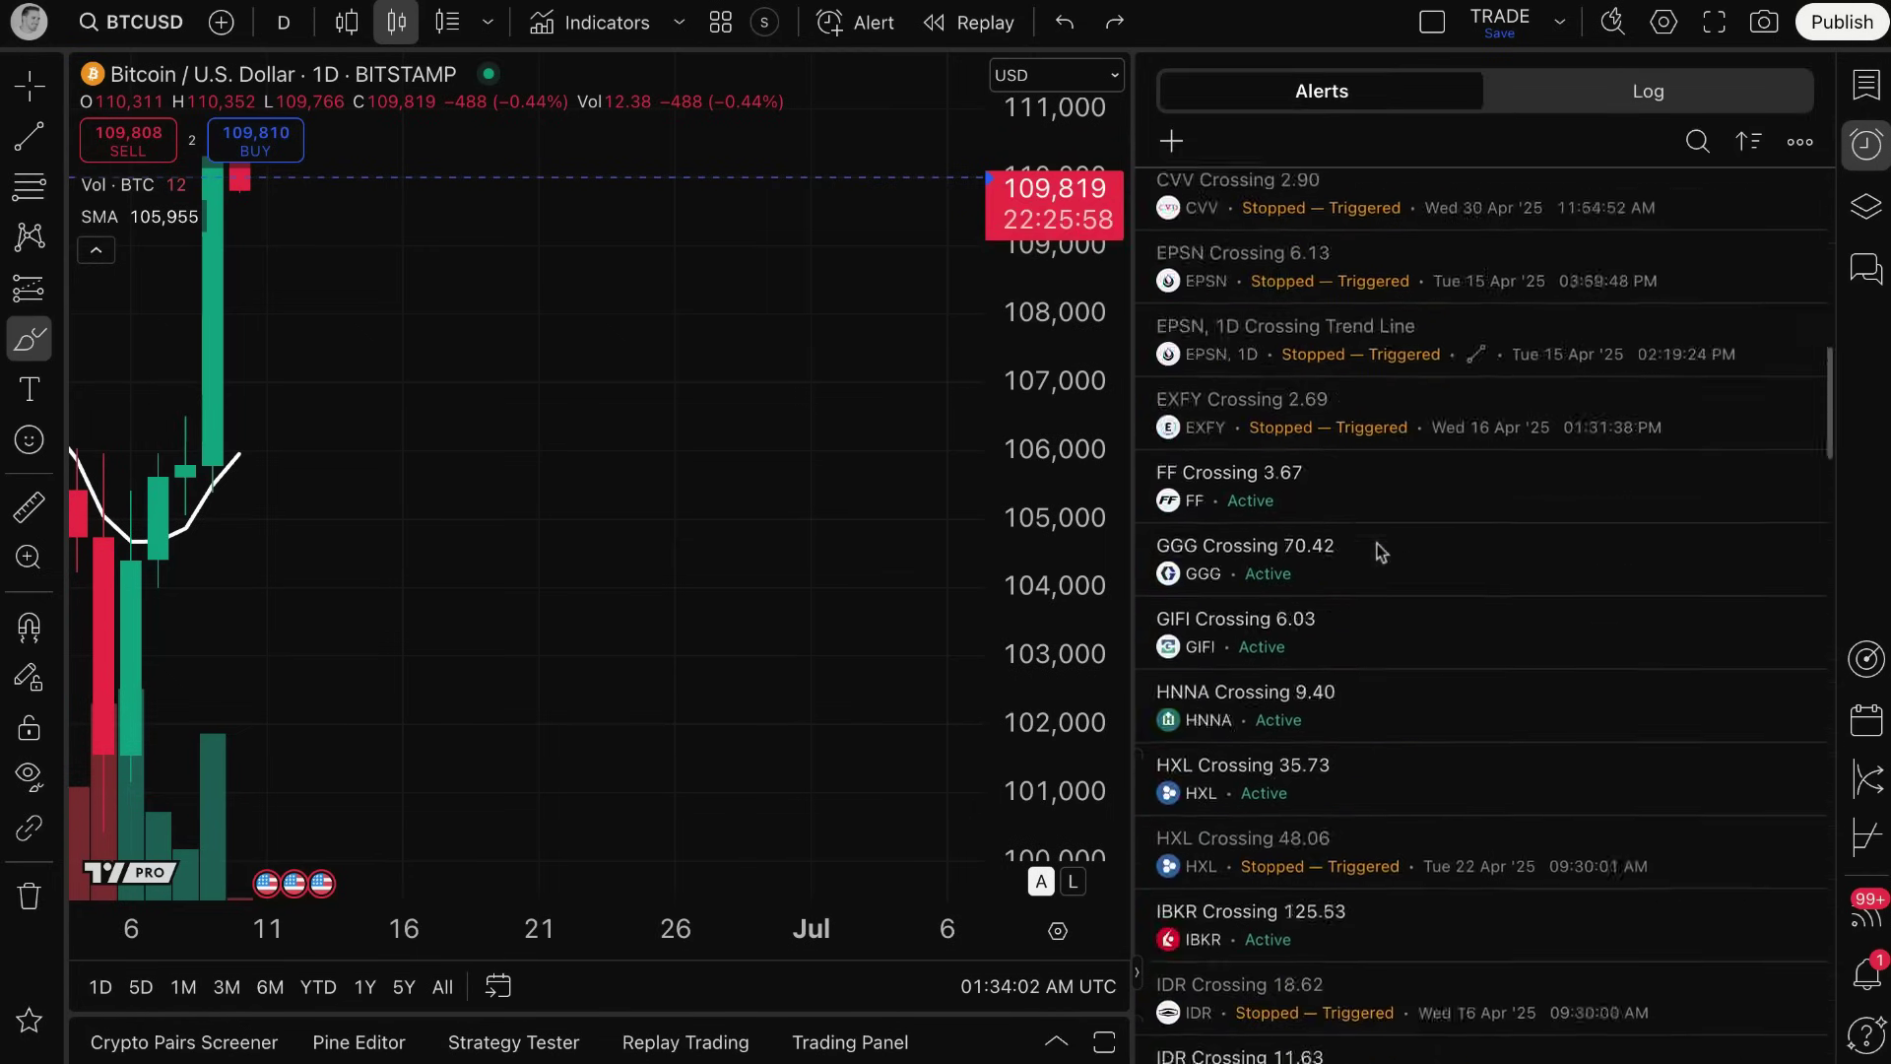
{"action": "scroll", "coordinate": [1380, 550], "scroll_direction": "up", "scroll_amount": 15}
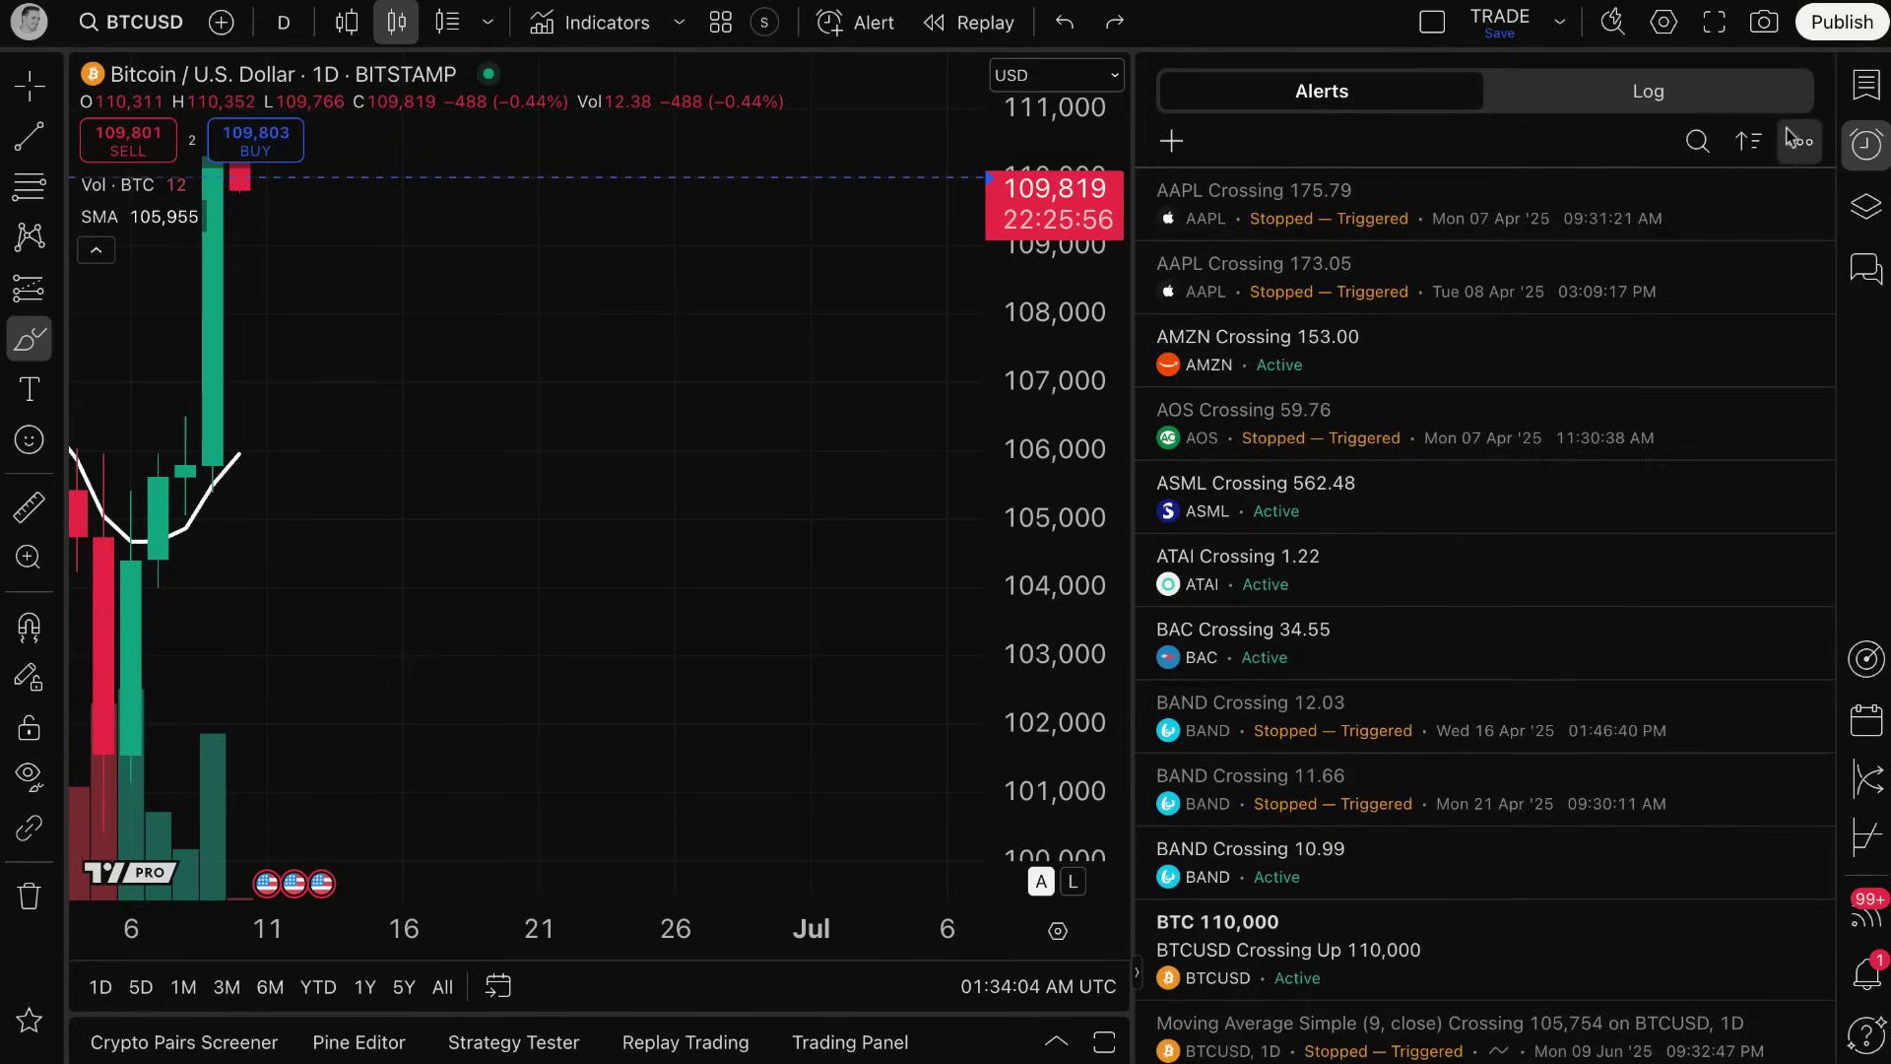
Examine the alert list's display and filter options, recheck the log, and close the alerts view.
{"action": "left_click", "coordinate": [1795, 139]}
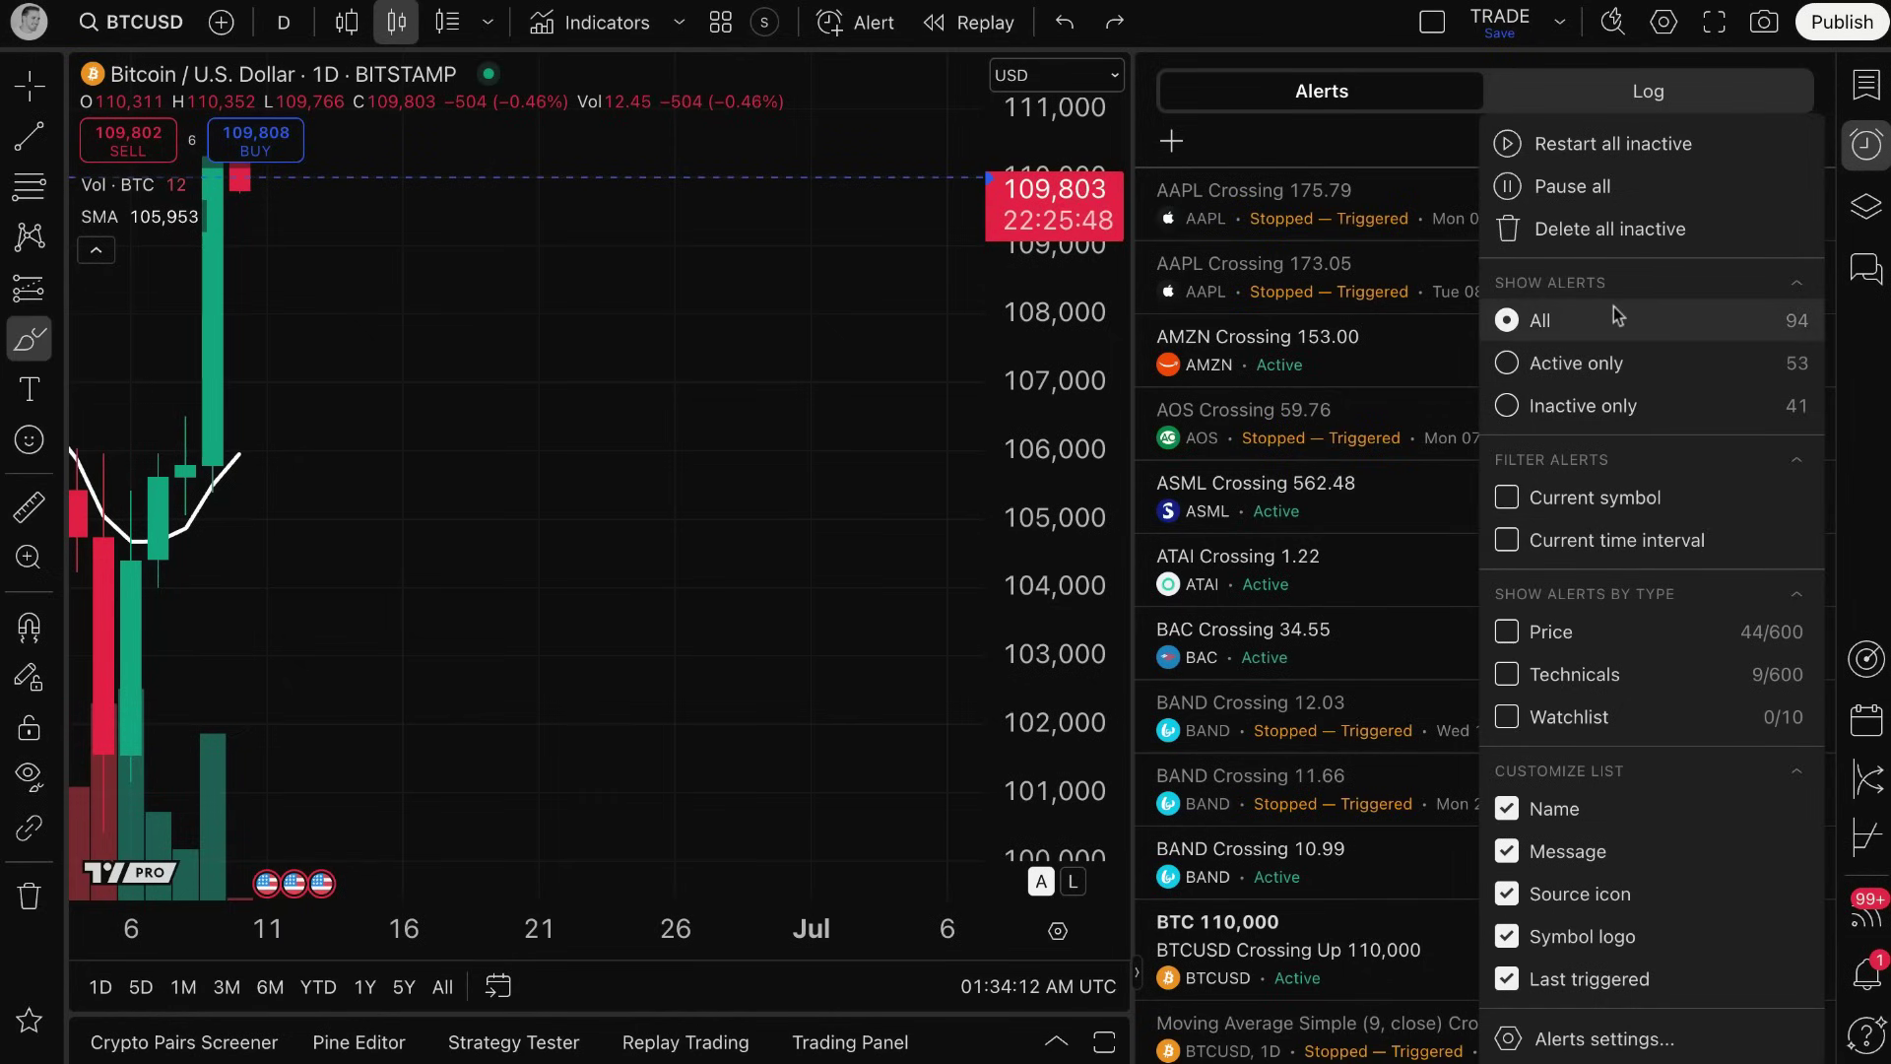
{"action": "left_click", "coordinate": [1418, 152]}
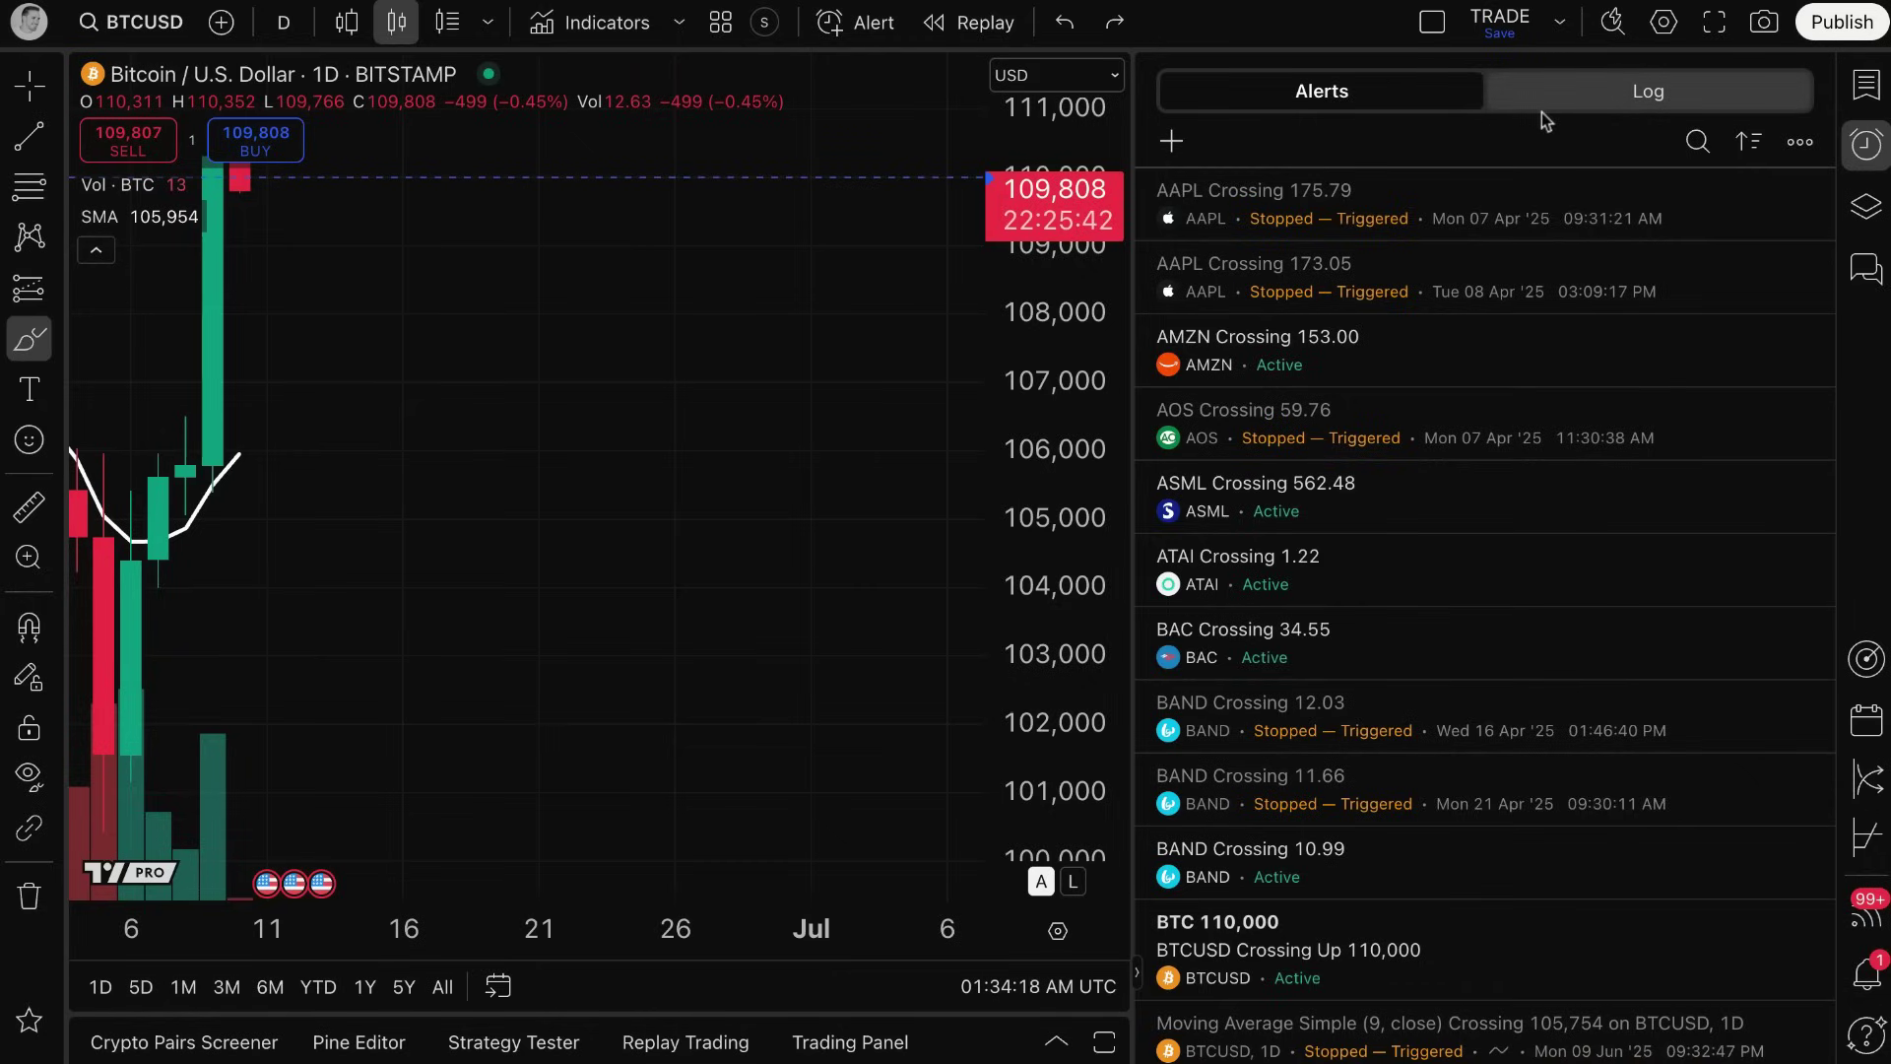
{"action": "left_click", "coordinate": [1568, 92]}
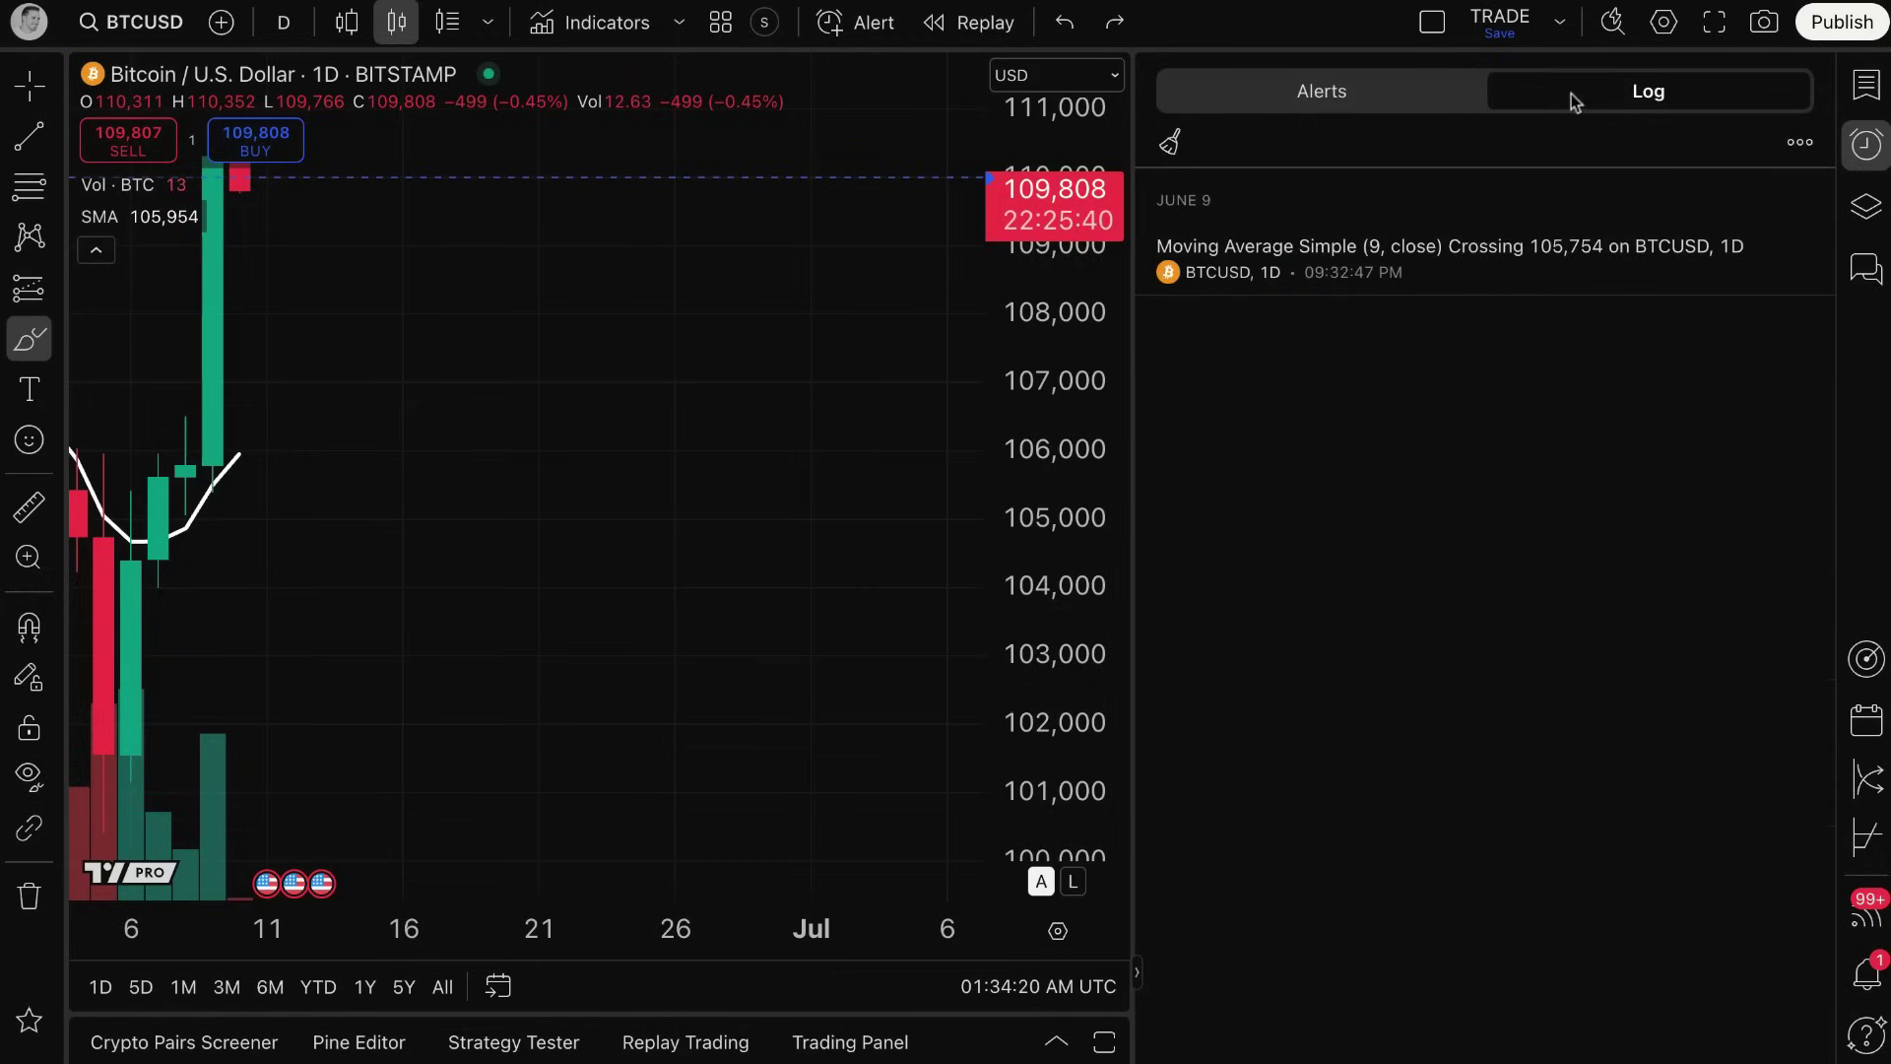
{"action": "left_click", "coordinate": [1427, 97]}
{"action": "left_click", "coordinate": [1866, 148]}
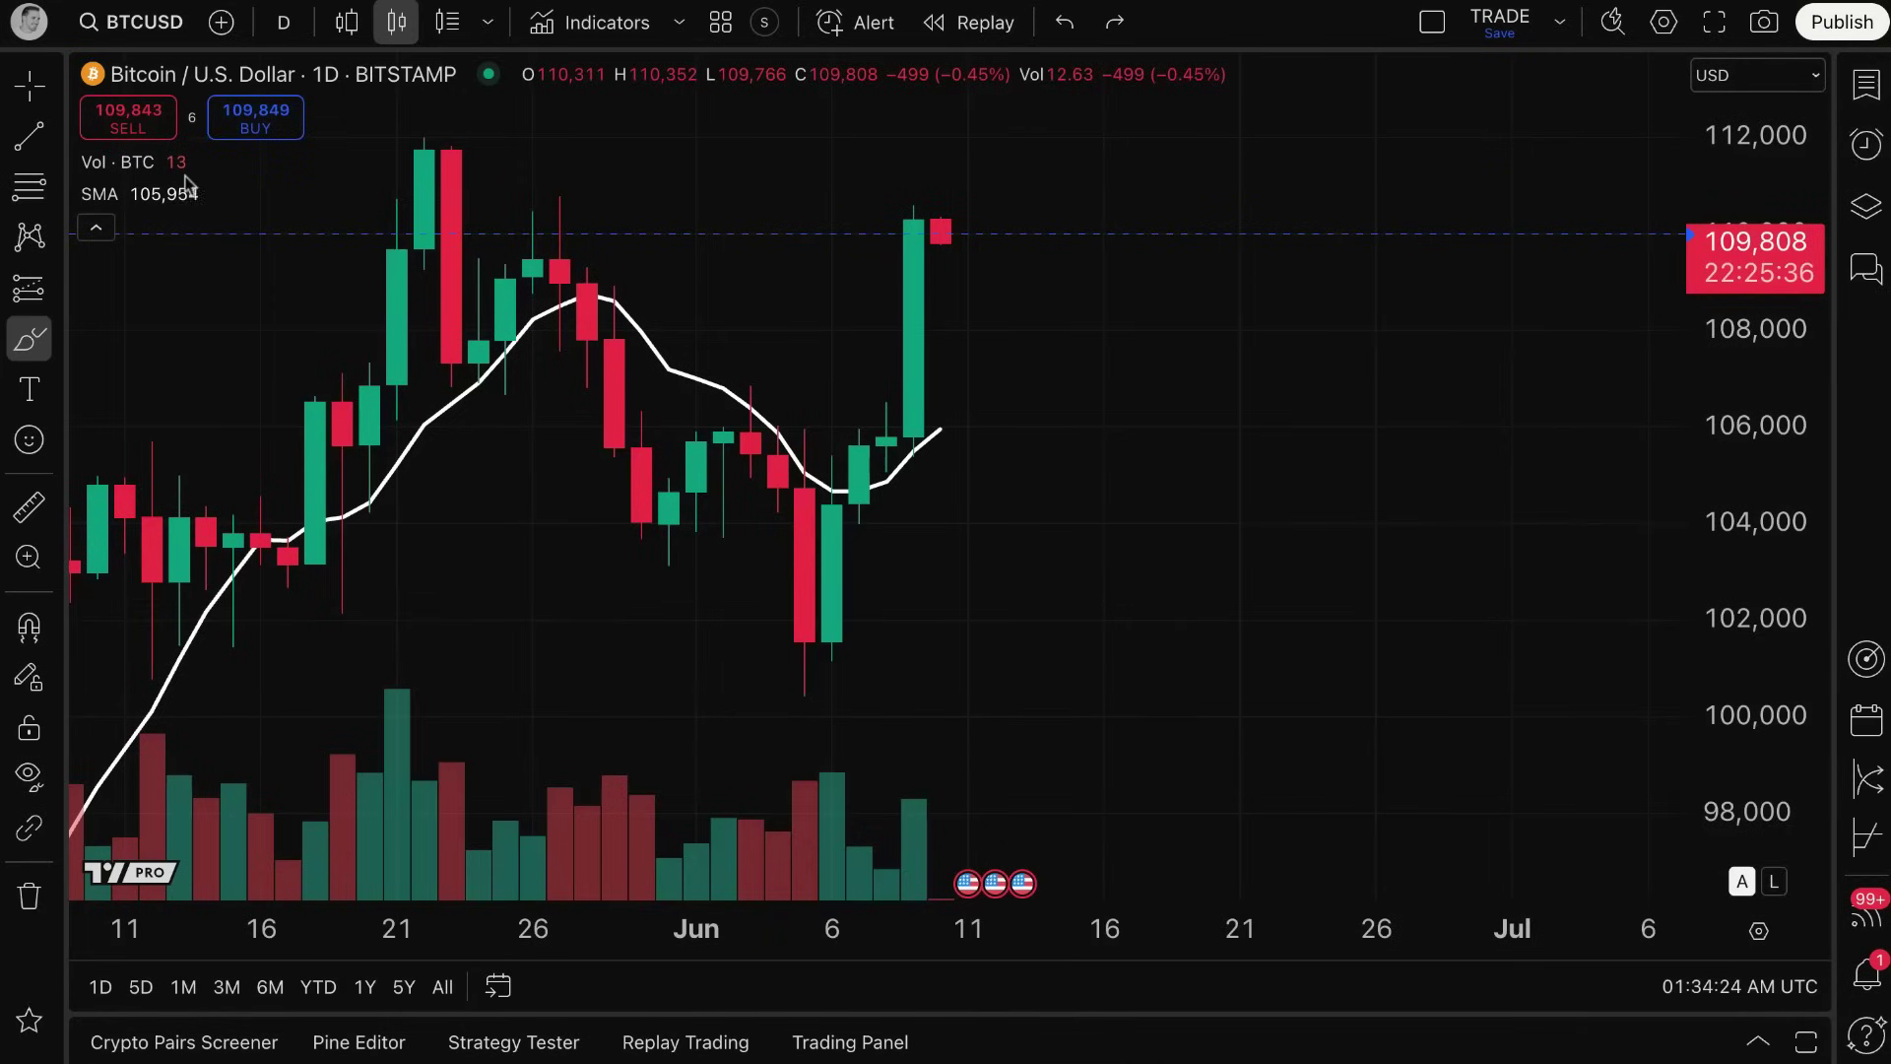
Switch from the Brush to the cross cursor and delete the BTC 110,000 alert from the chart.
{"action": "left_click", "coordinate": [28, 86]}
{"action": "left_click_drag", "start_coordinate": [788, 315], "coordinate": [906, 273]}
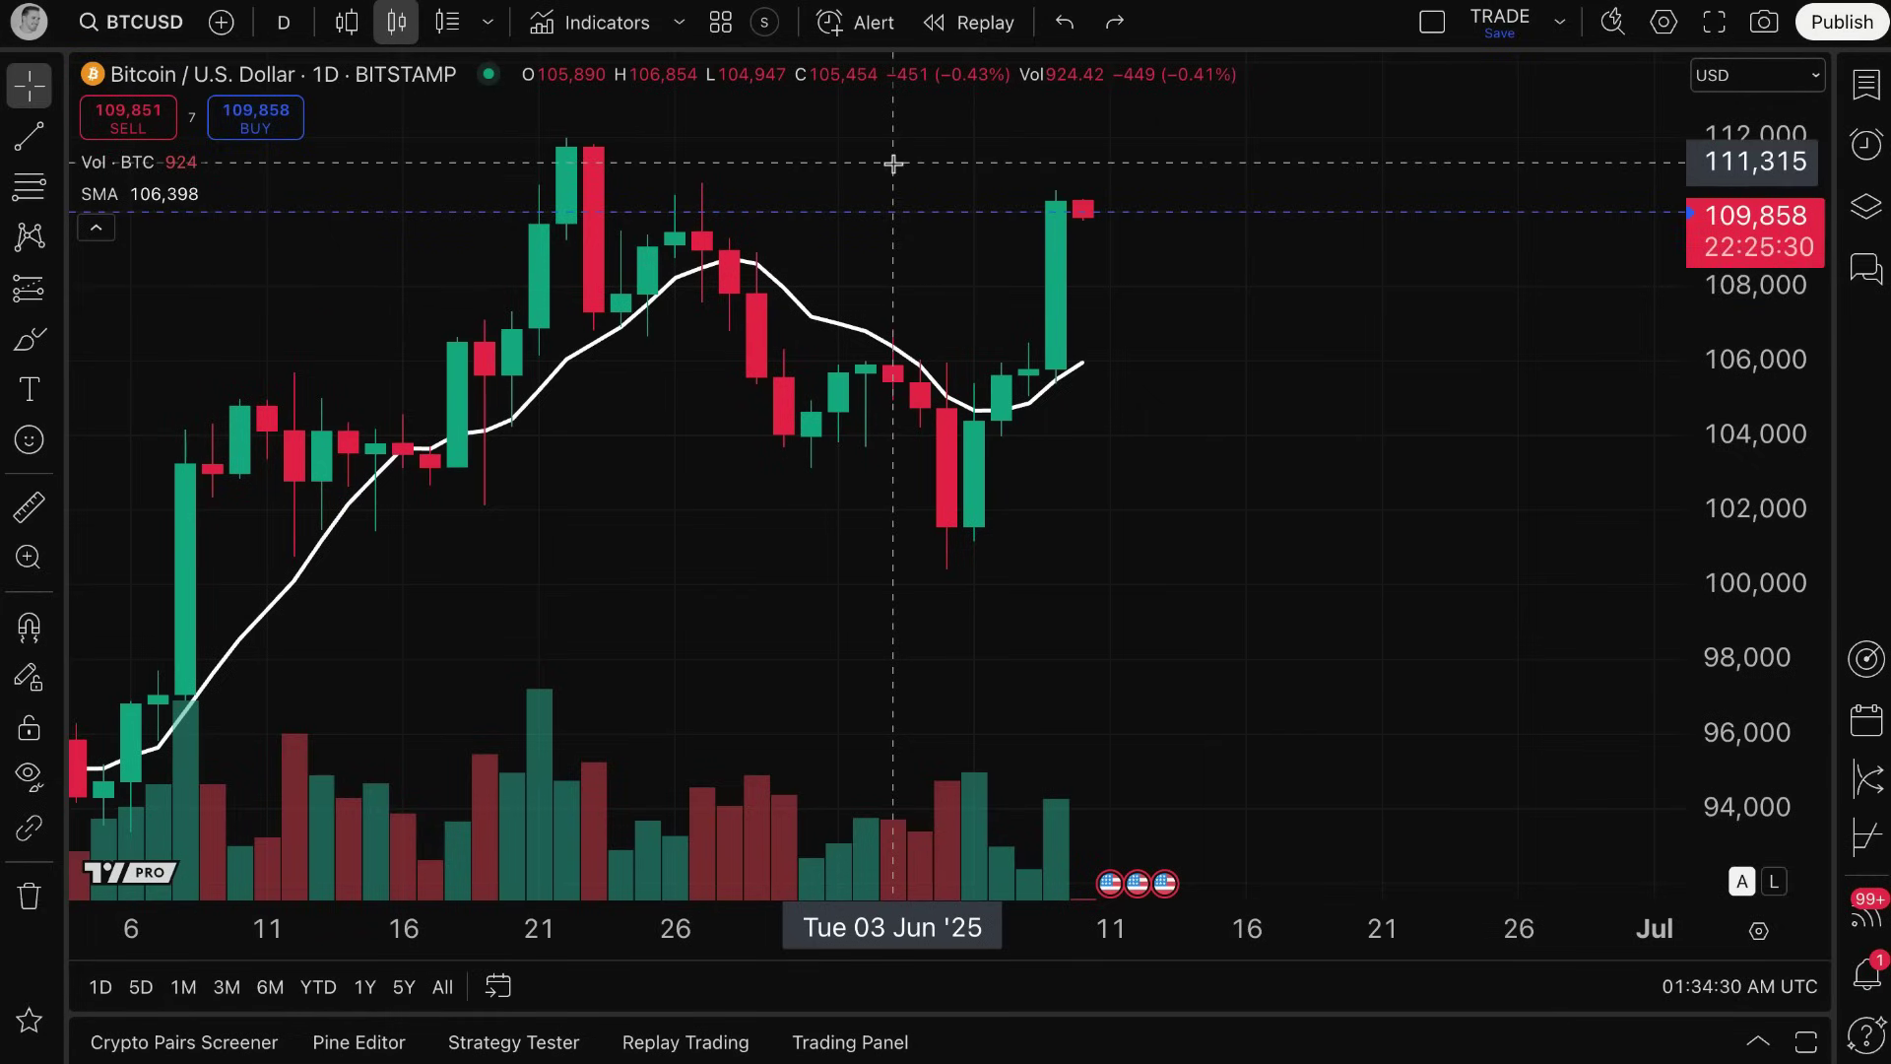
{"action": "left_click", "coordinate": [853, 24]}
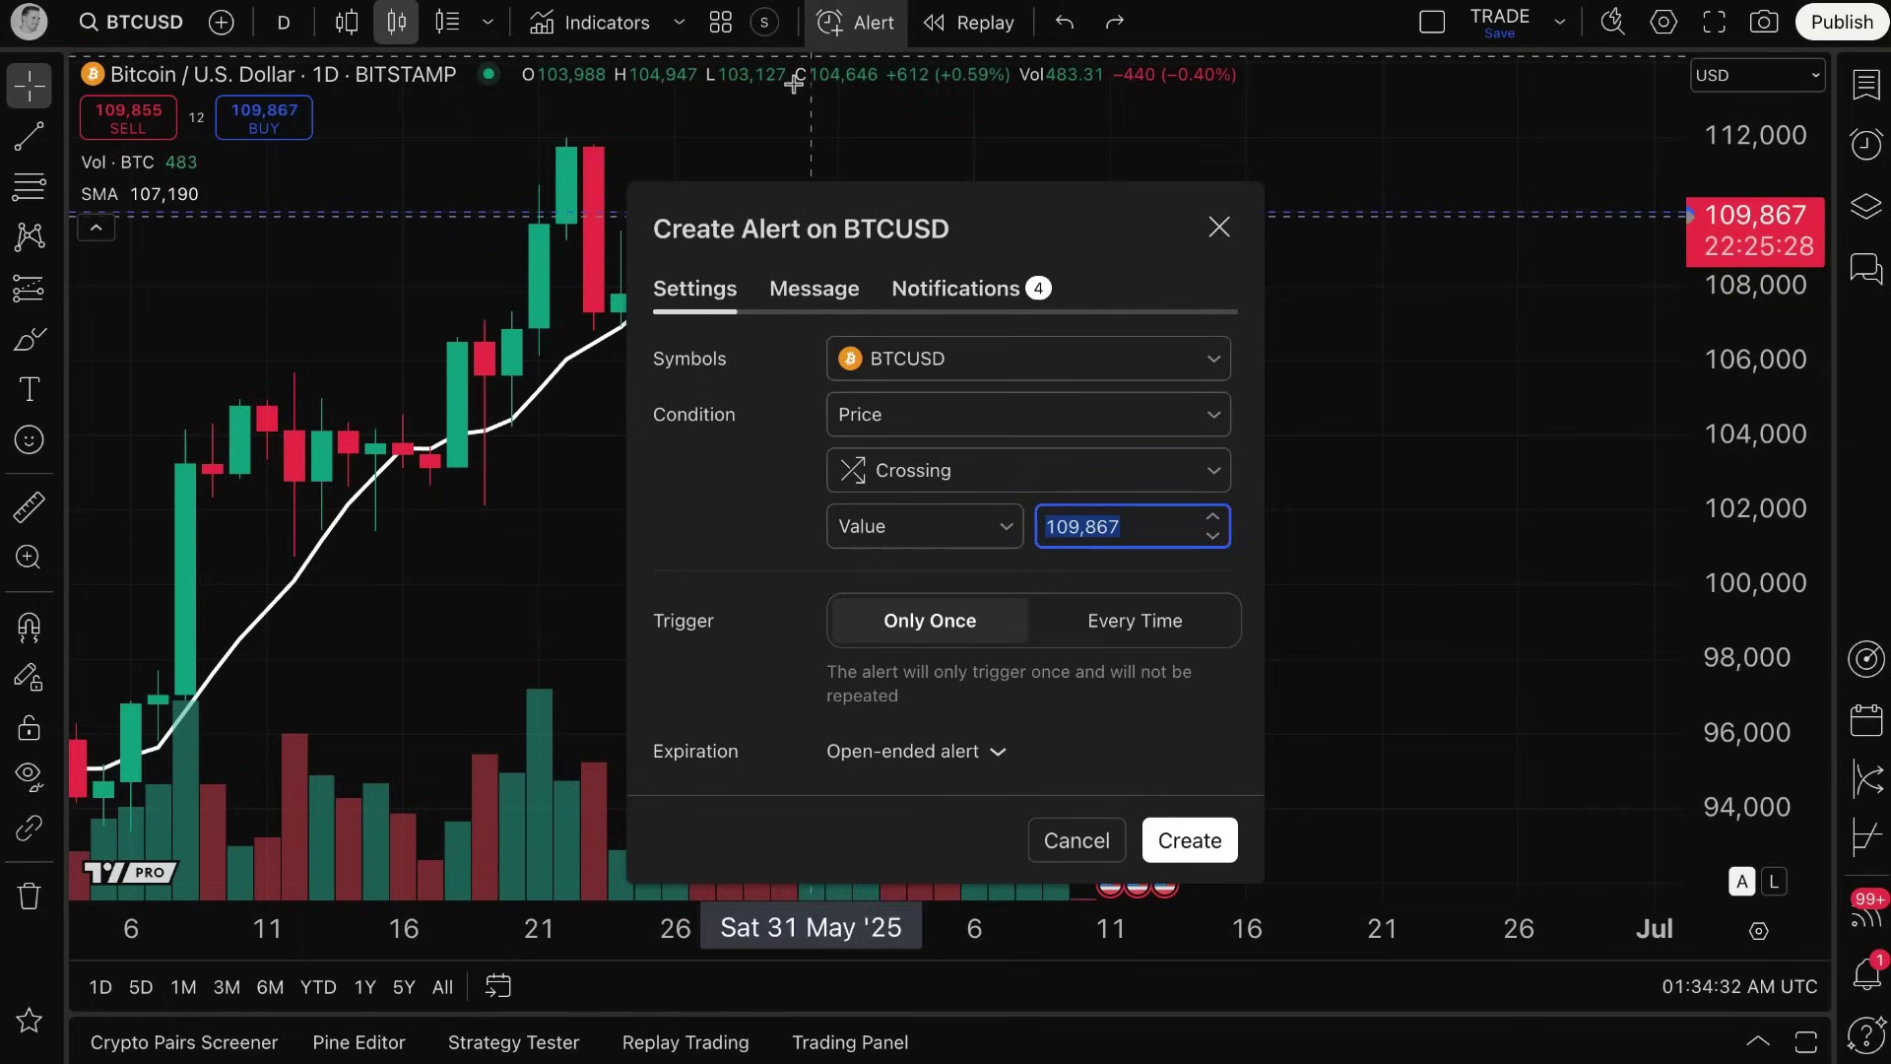
{"action": "left_click", "coordinate": [1219, 228]}
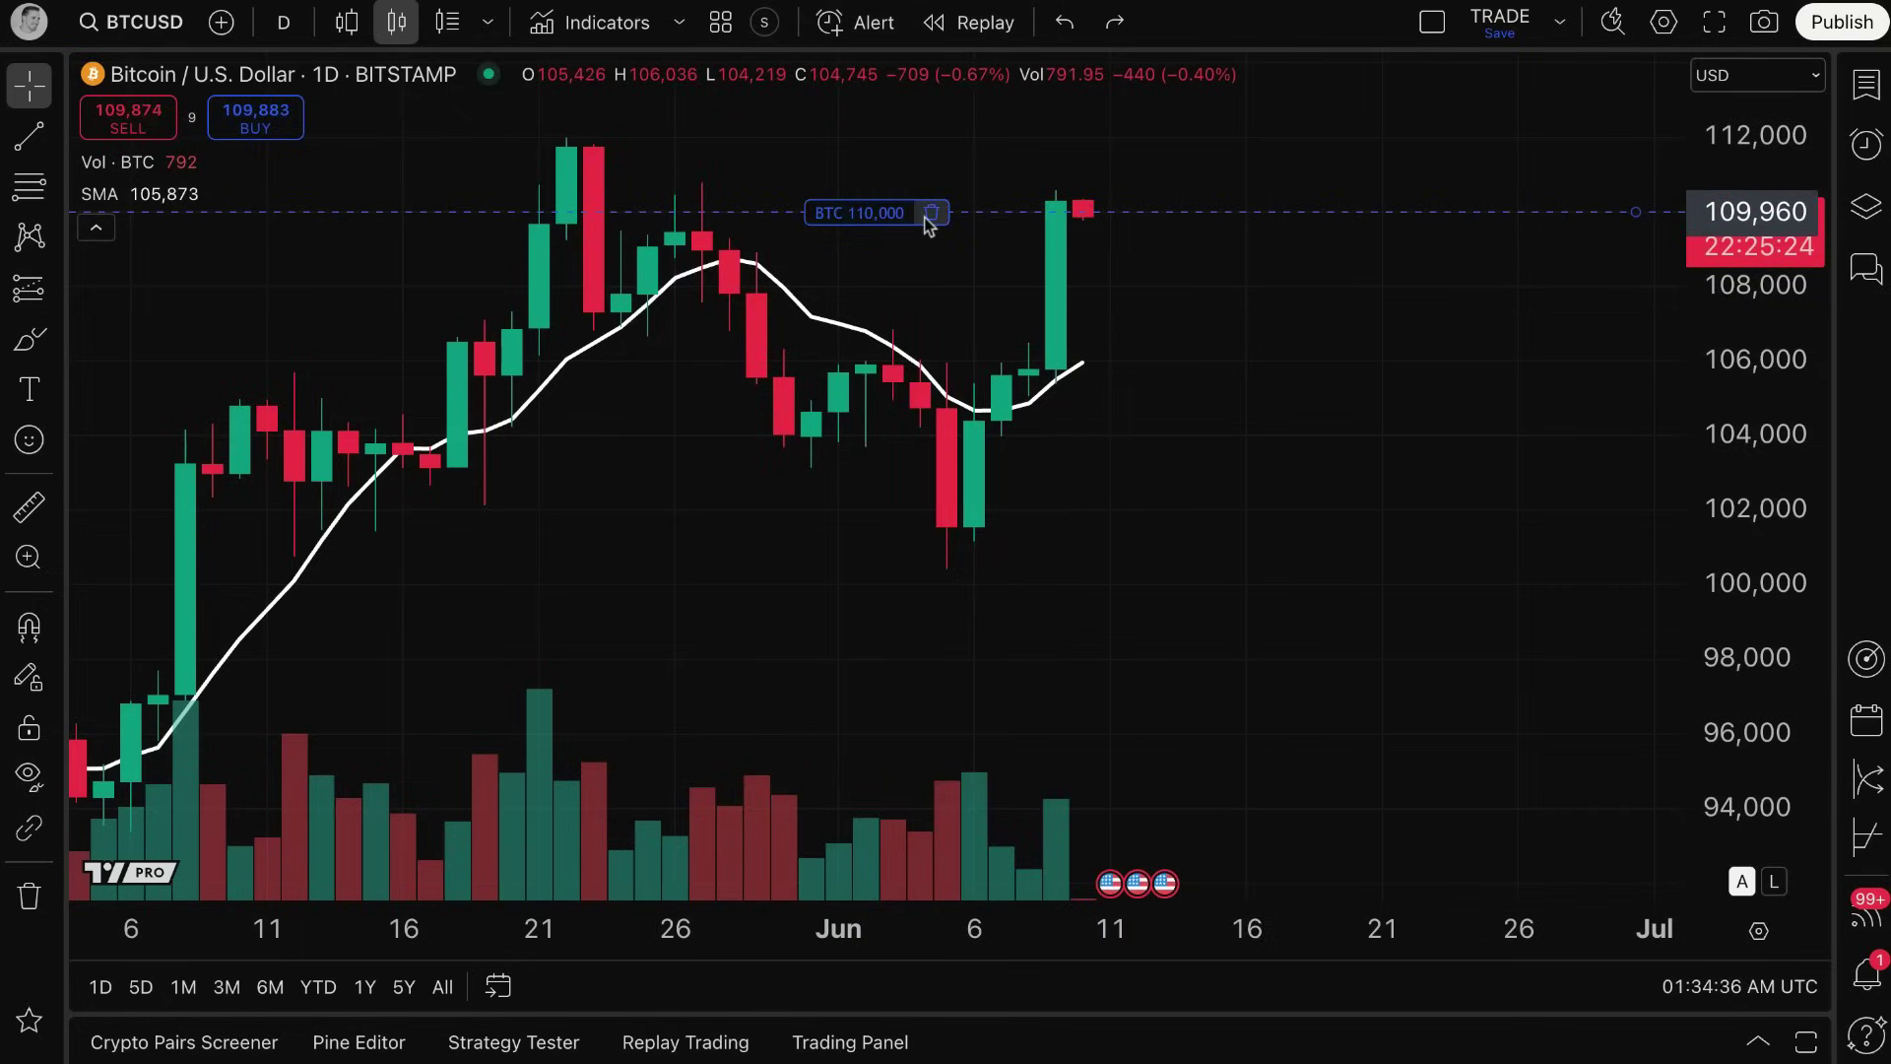
{"action": "left_click", "coordinate": [930, 215]}
{"action": "left_click", "coordinate": [1187, 595]}
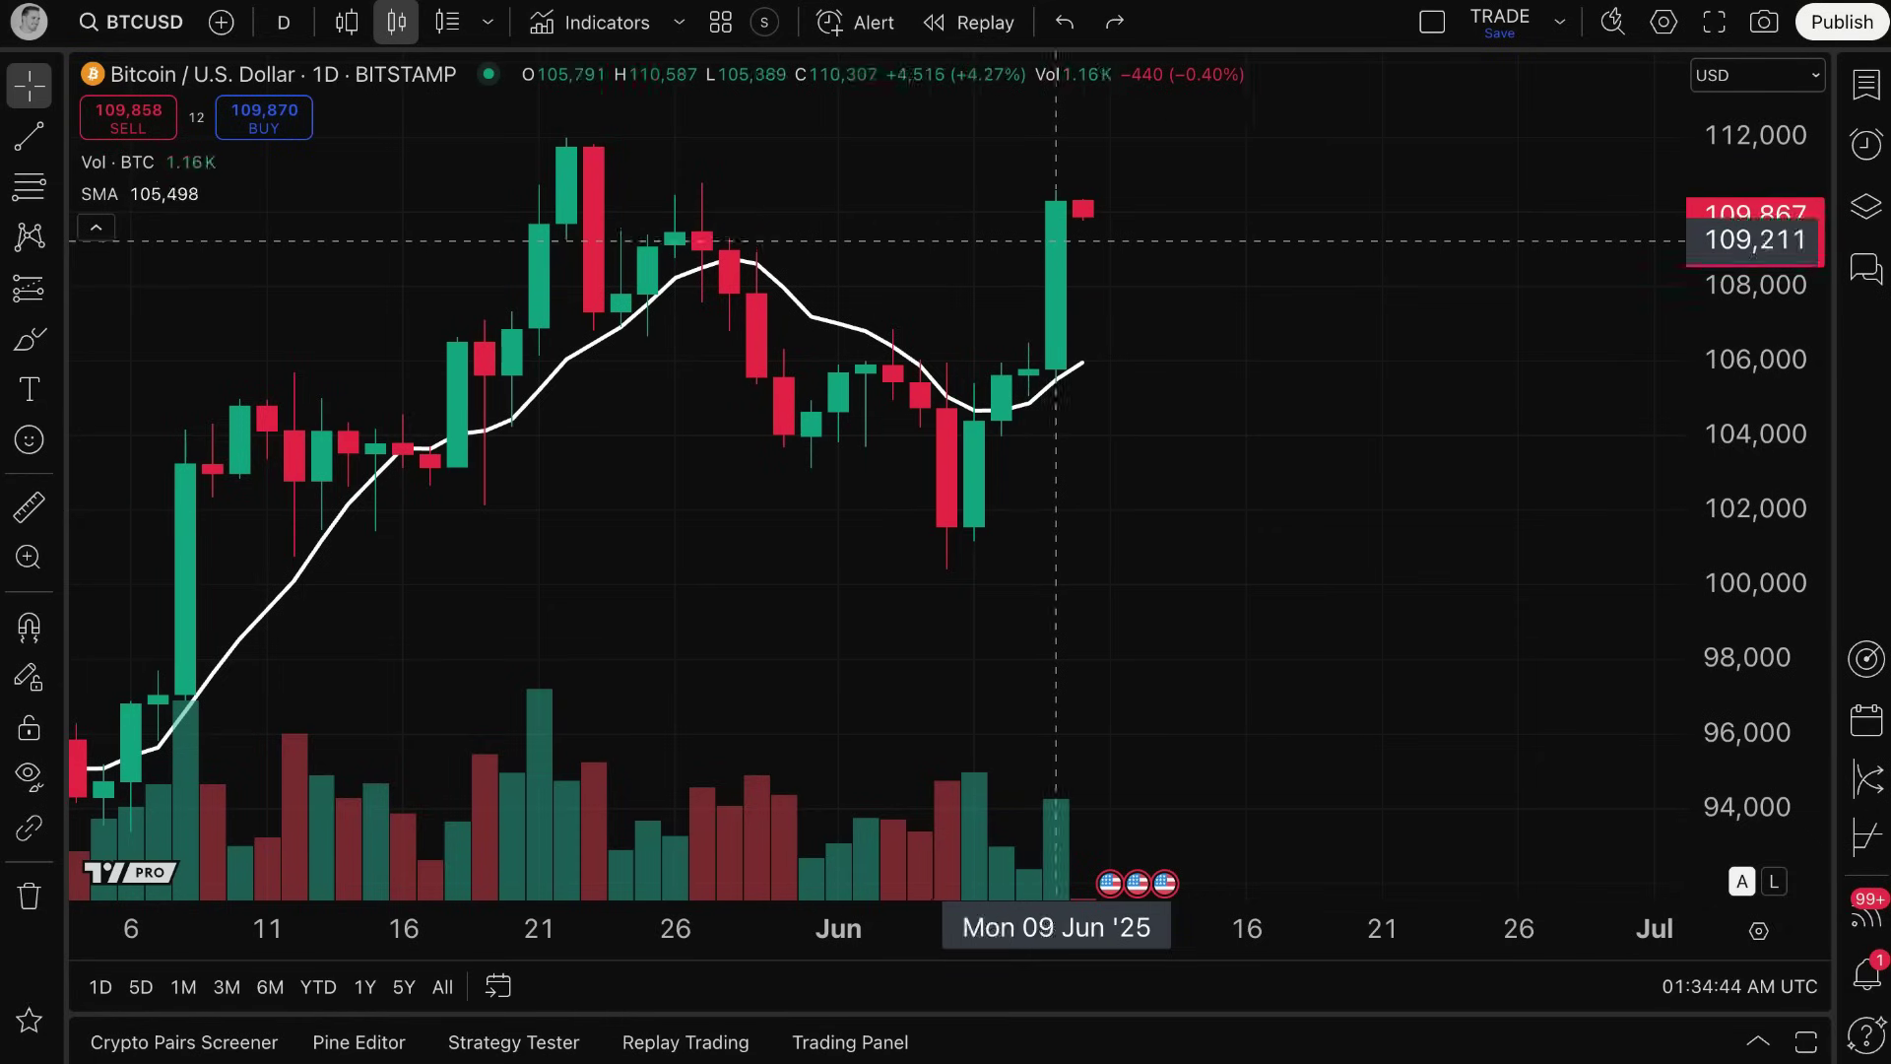
Start a new BTCUSD alert from the chart at a price of 101,410, moving its dialog clear of the latest candles.
{"action": "scroll", "coordinate": [1055, 325], "scroll_direction": "down", "scroll_amount": 5}
{"action": "scroll", "coordinate": [1093, 327], "scroll_direction": "down", "scroll_amount": 1}
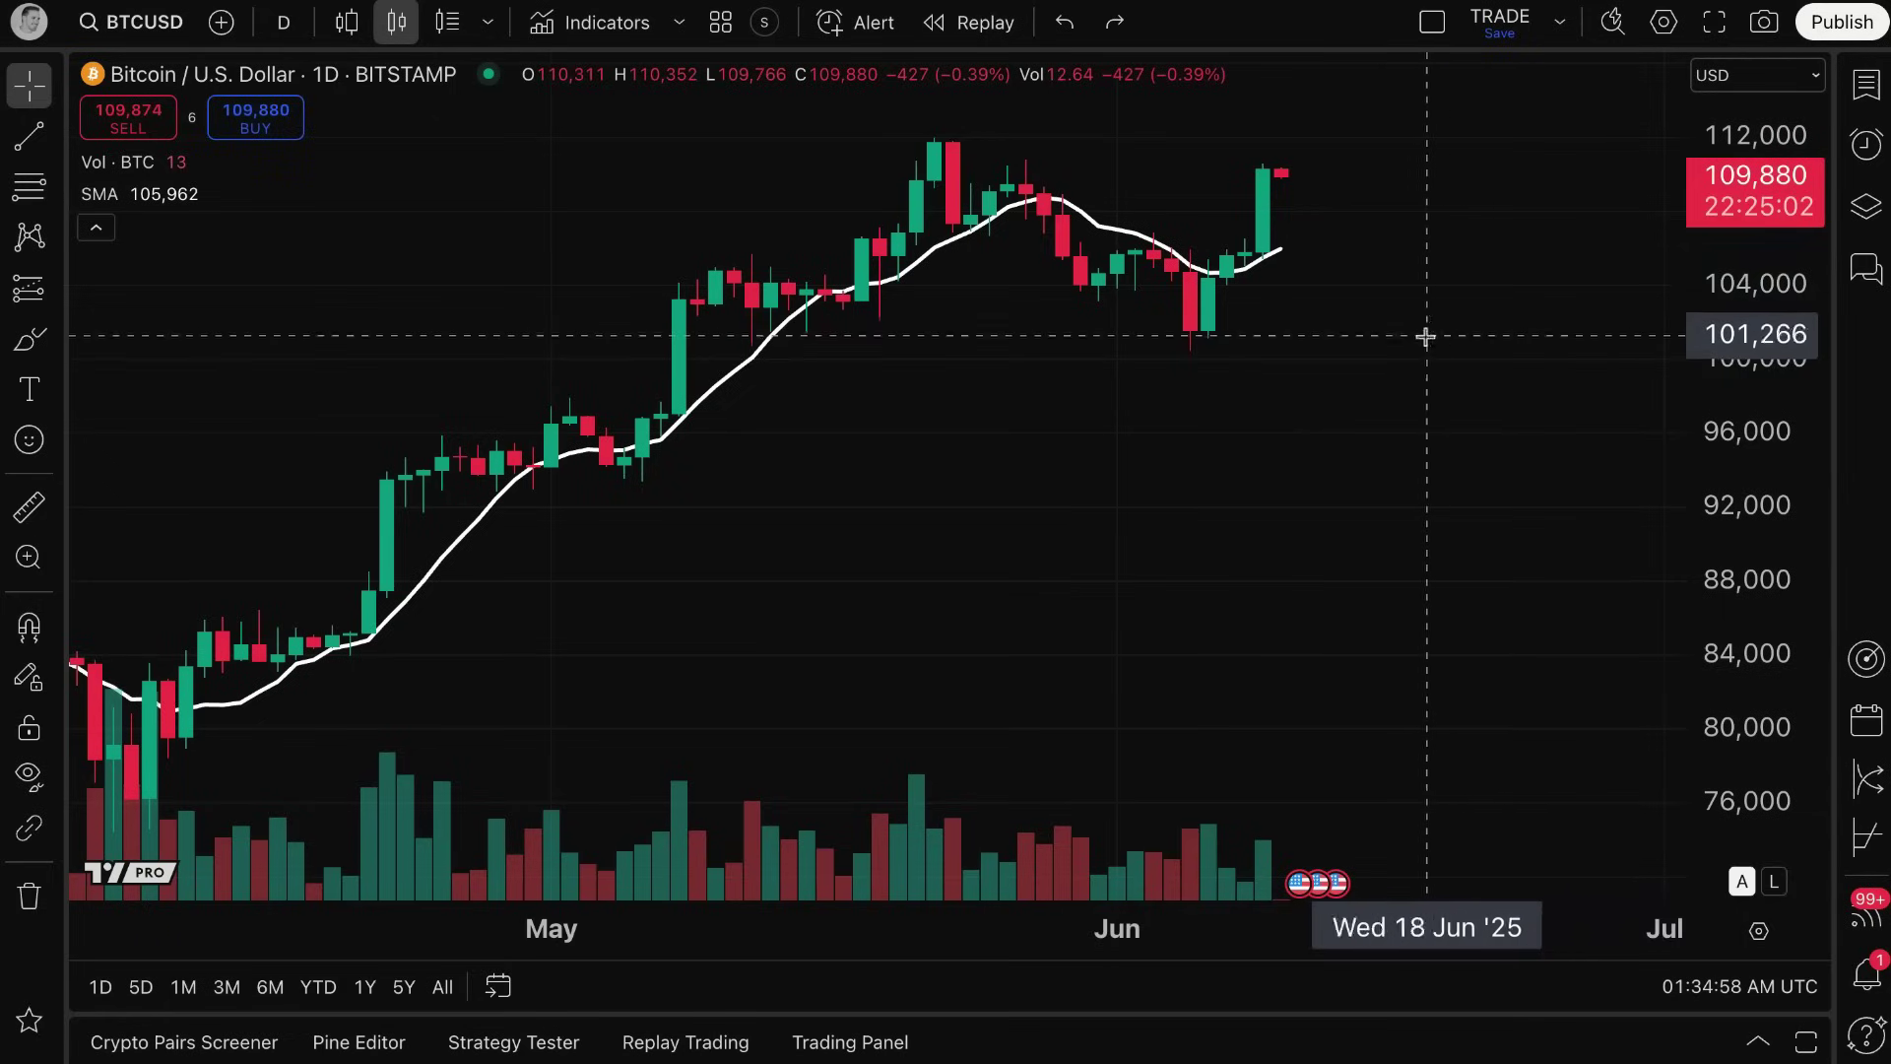
{"action": "right_click", "coordinate": [1274, 335]}
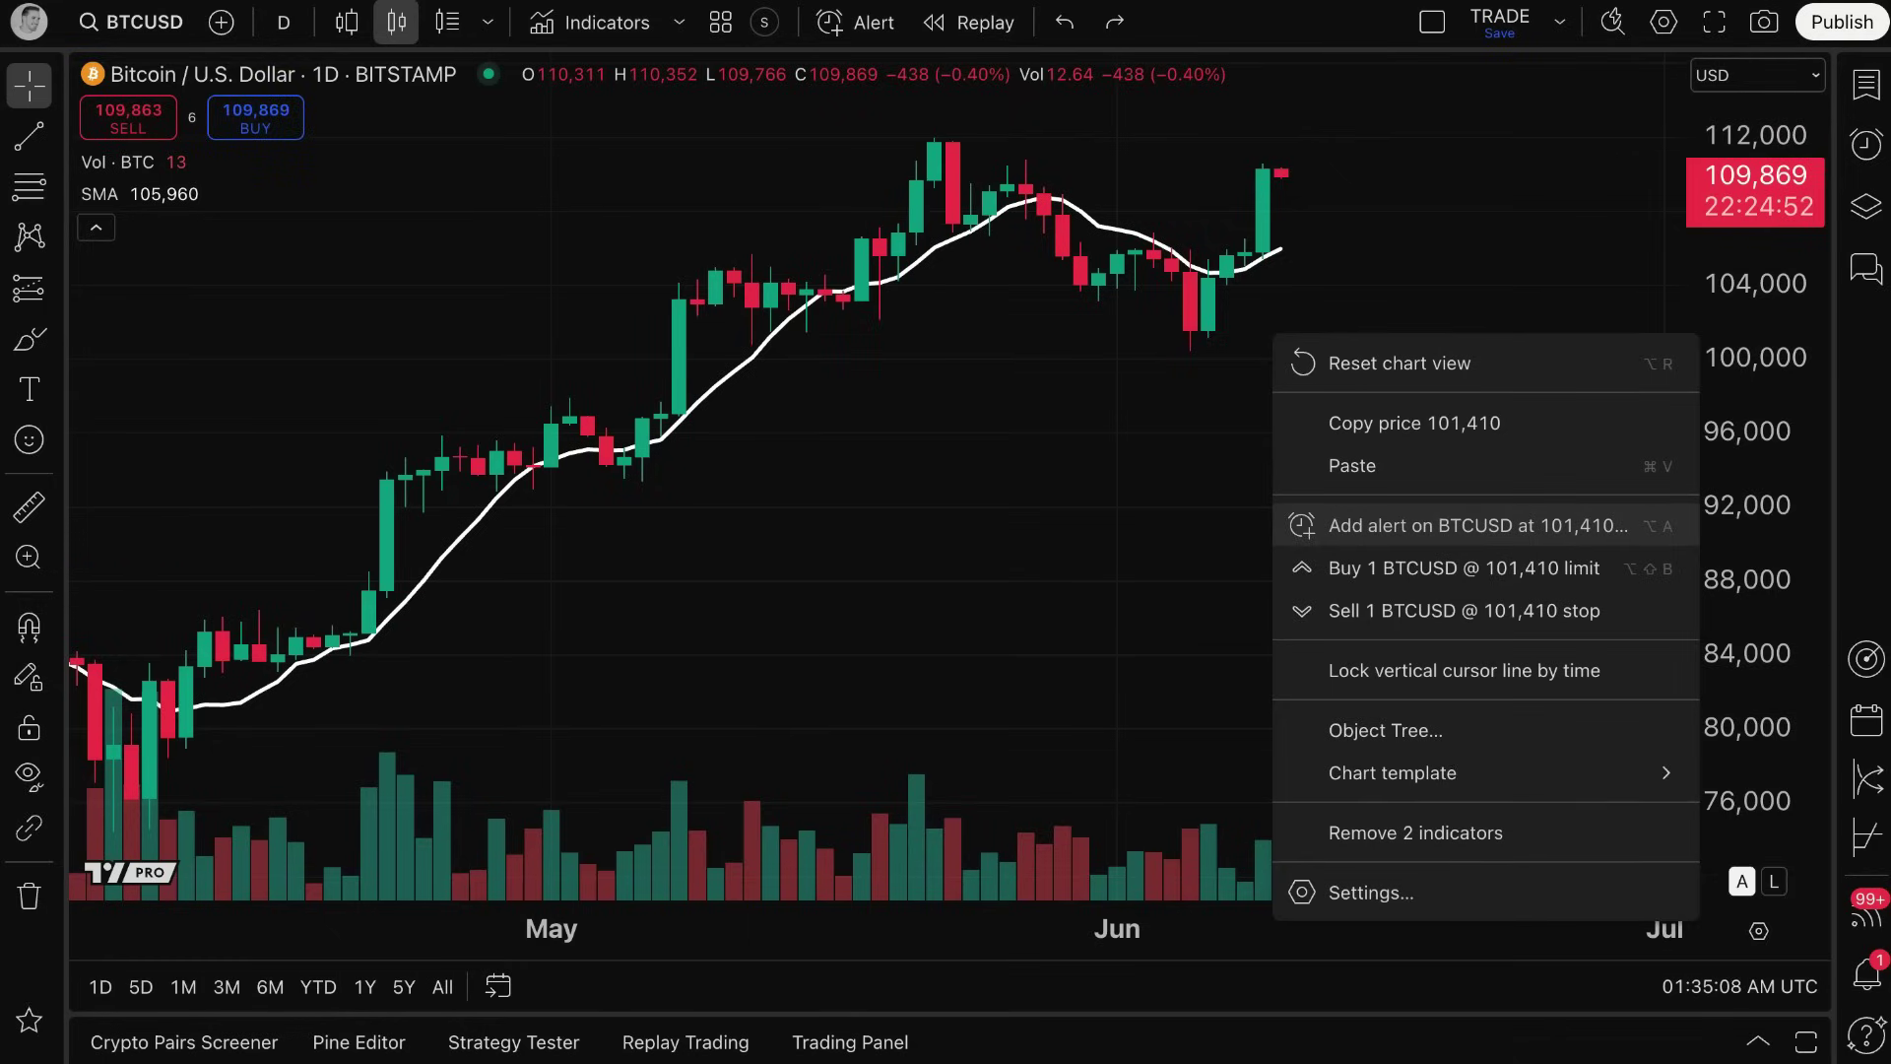
{"action": "left_click", "coordinate": [1445, 524]}
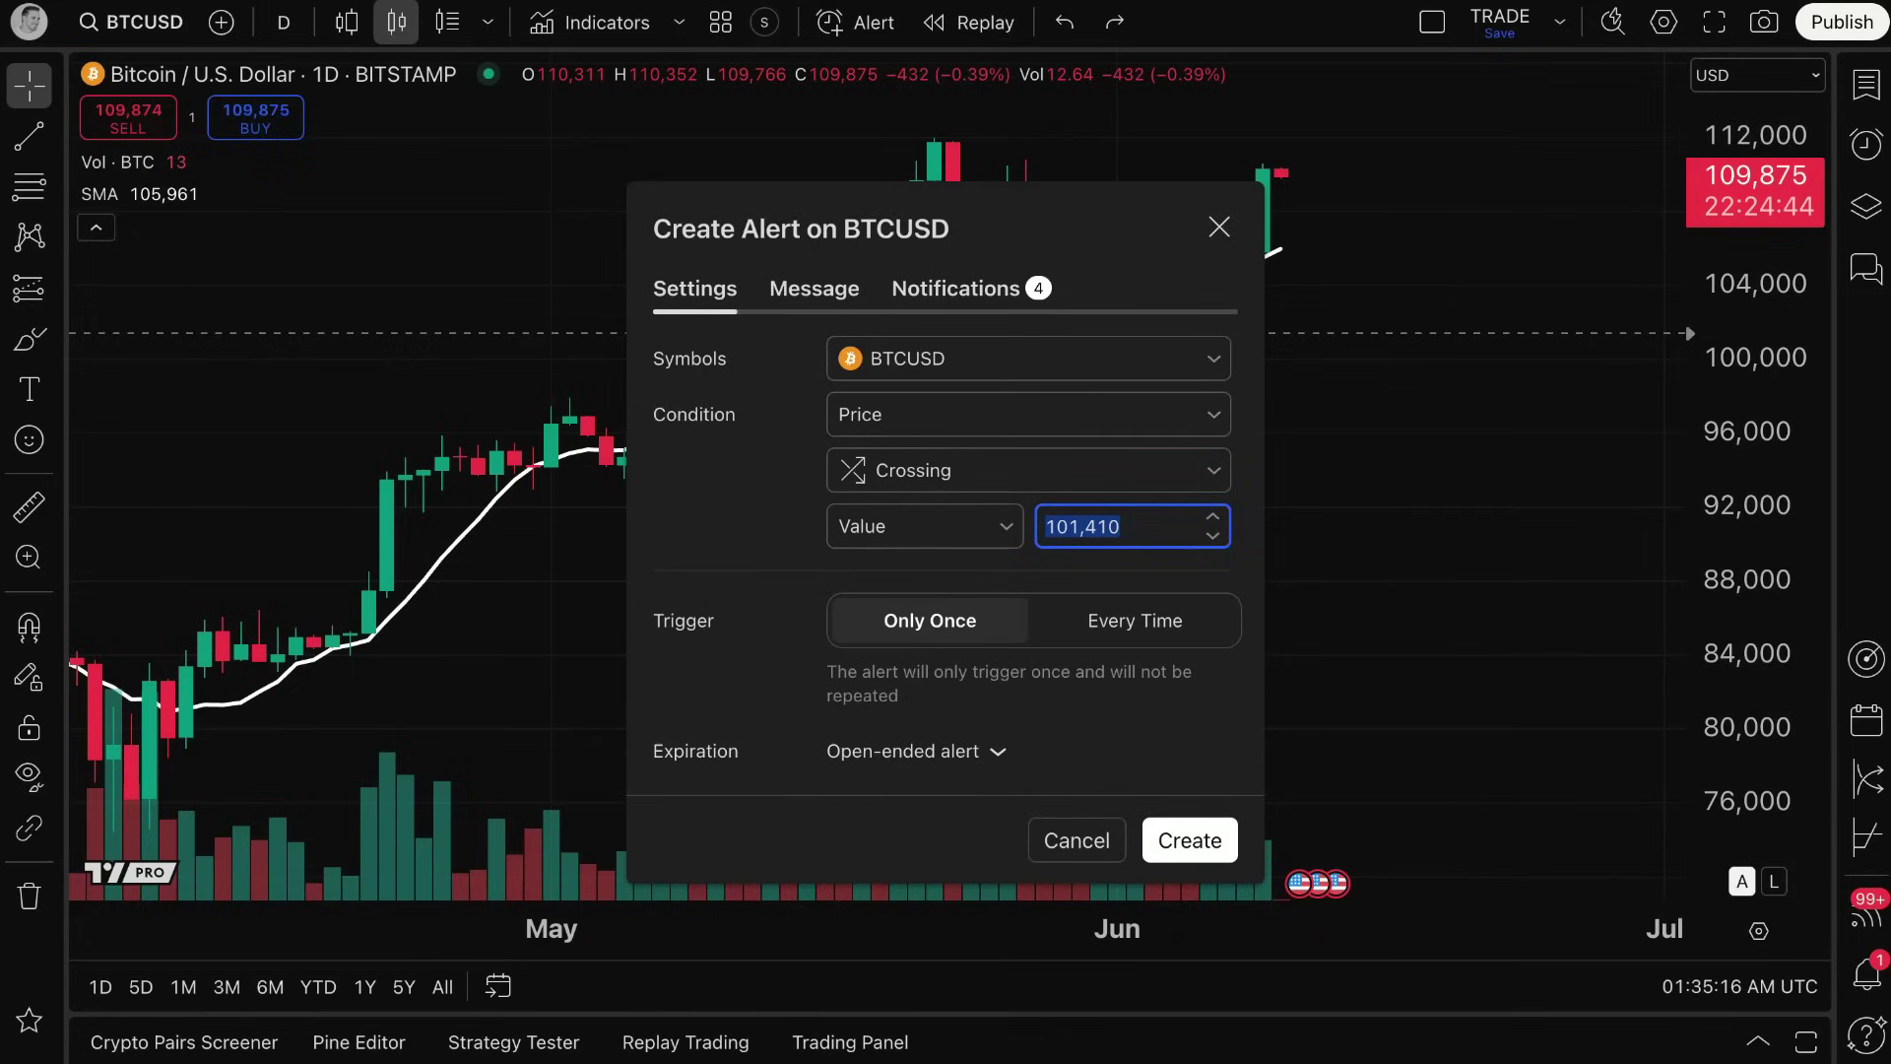
{"action": "left_click_drag", "start_coordinate": [1012, 240], "coordinate": [686, 193]}
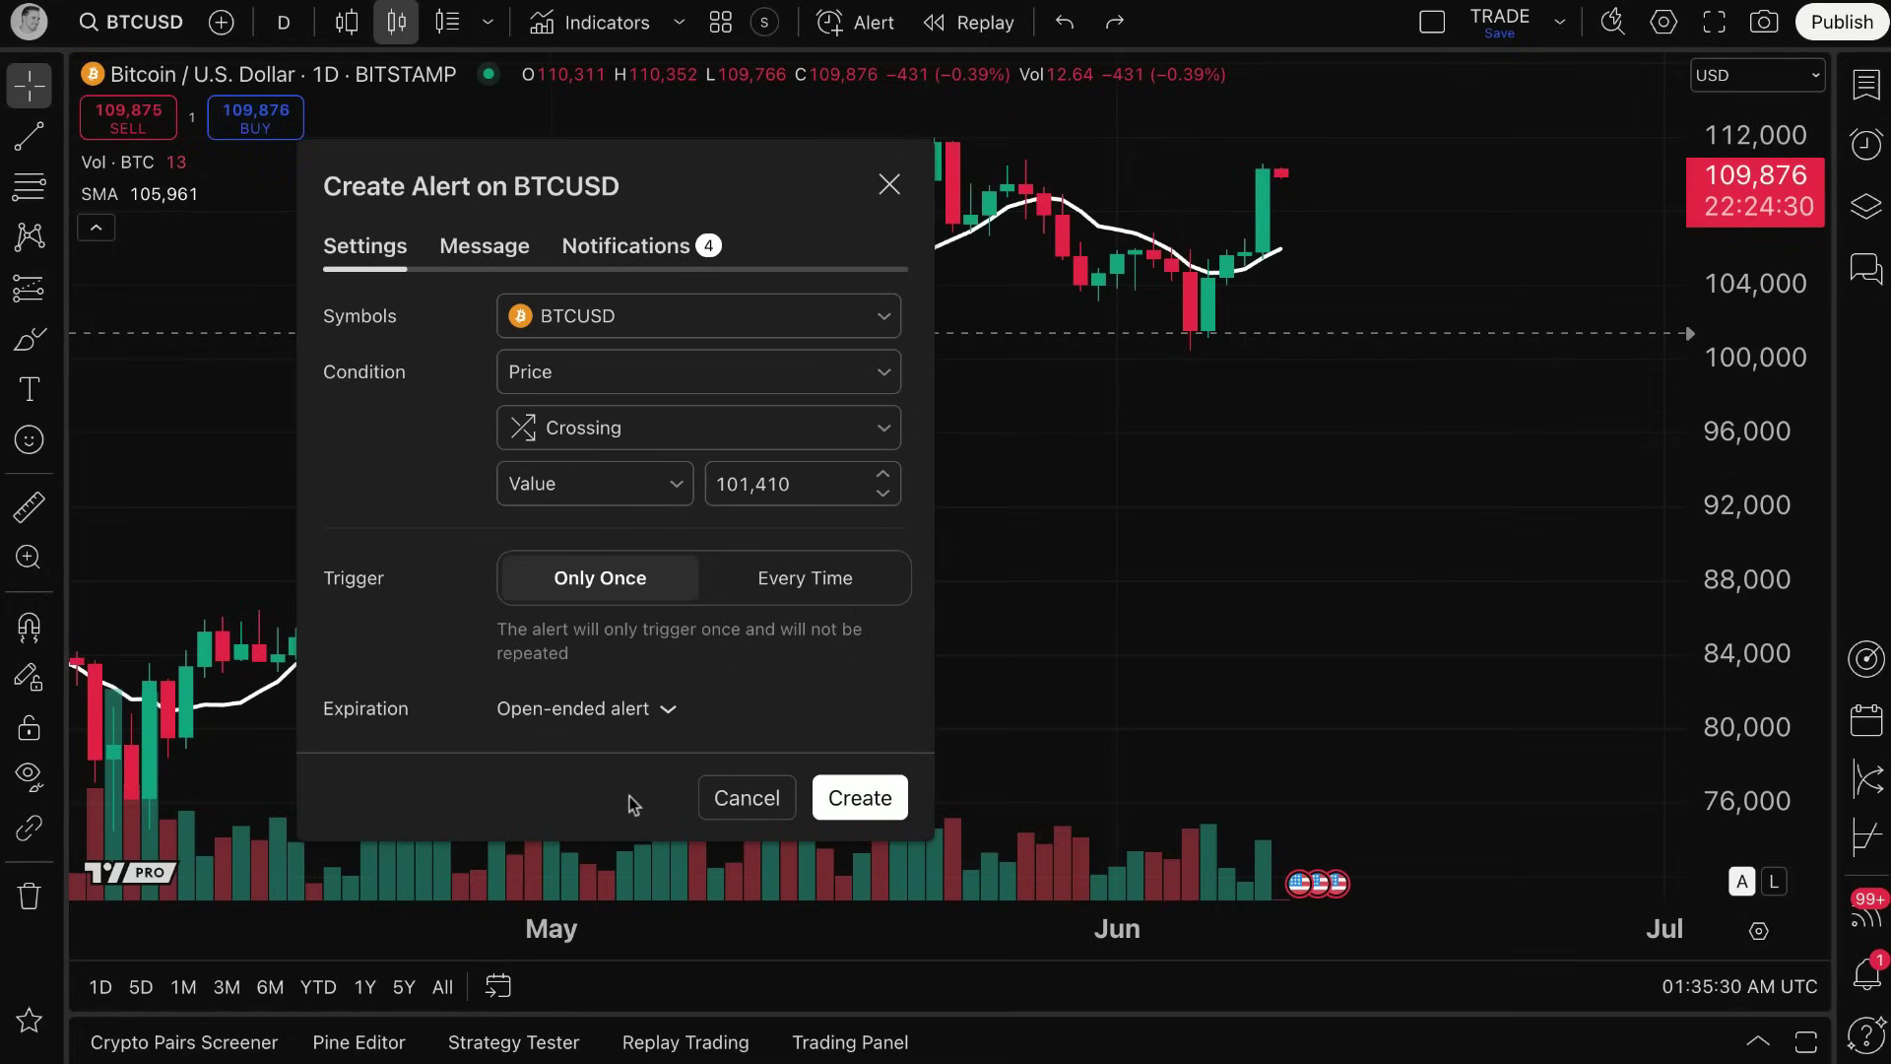
Turn off the open-ended option and set the alert to expire on June 30, 2025 at 21:36.
{"action": "left_click", "coordinate": [617, 705]}
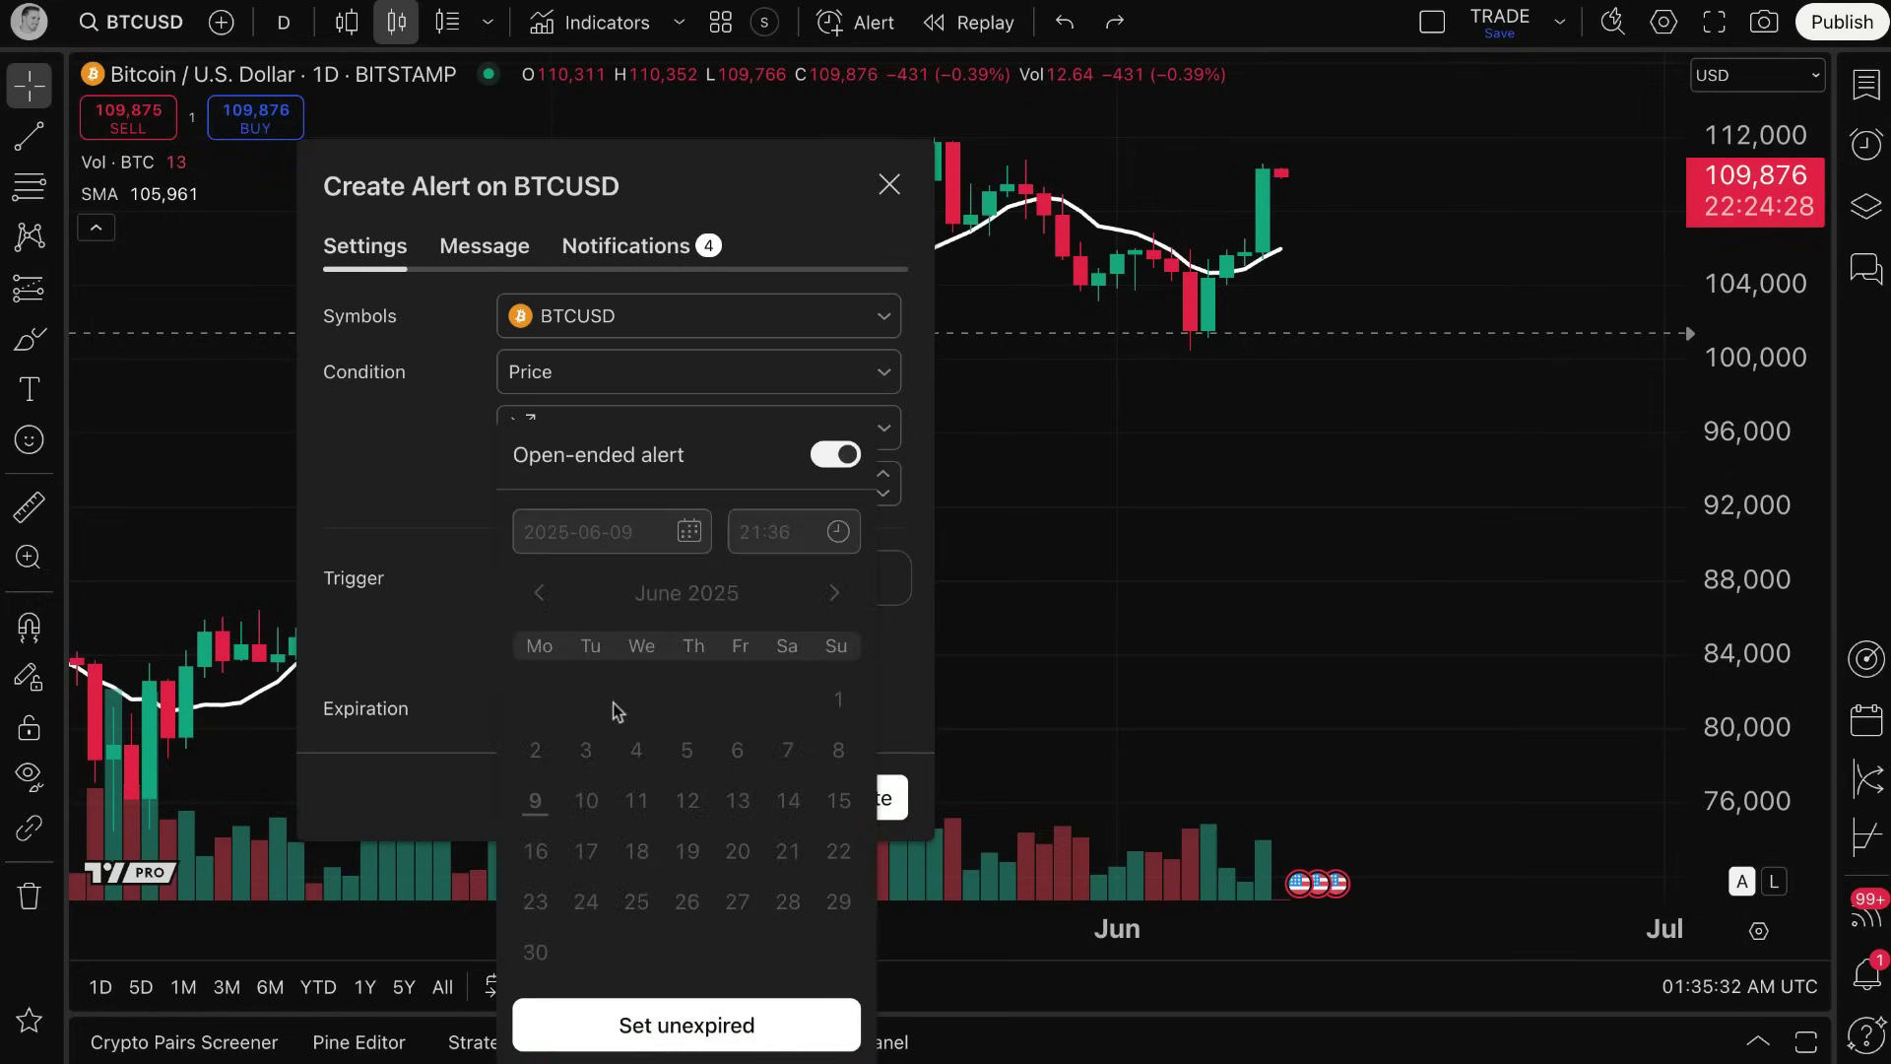
{"action": "left_click", "coordinate": [839, 455]}
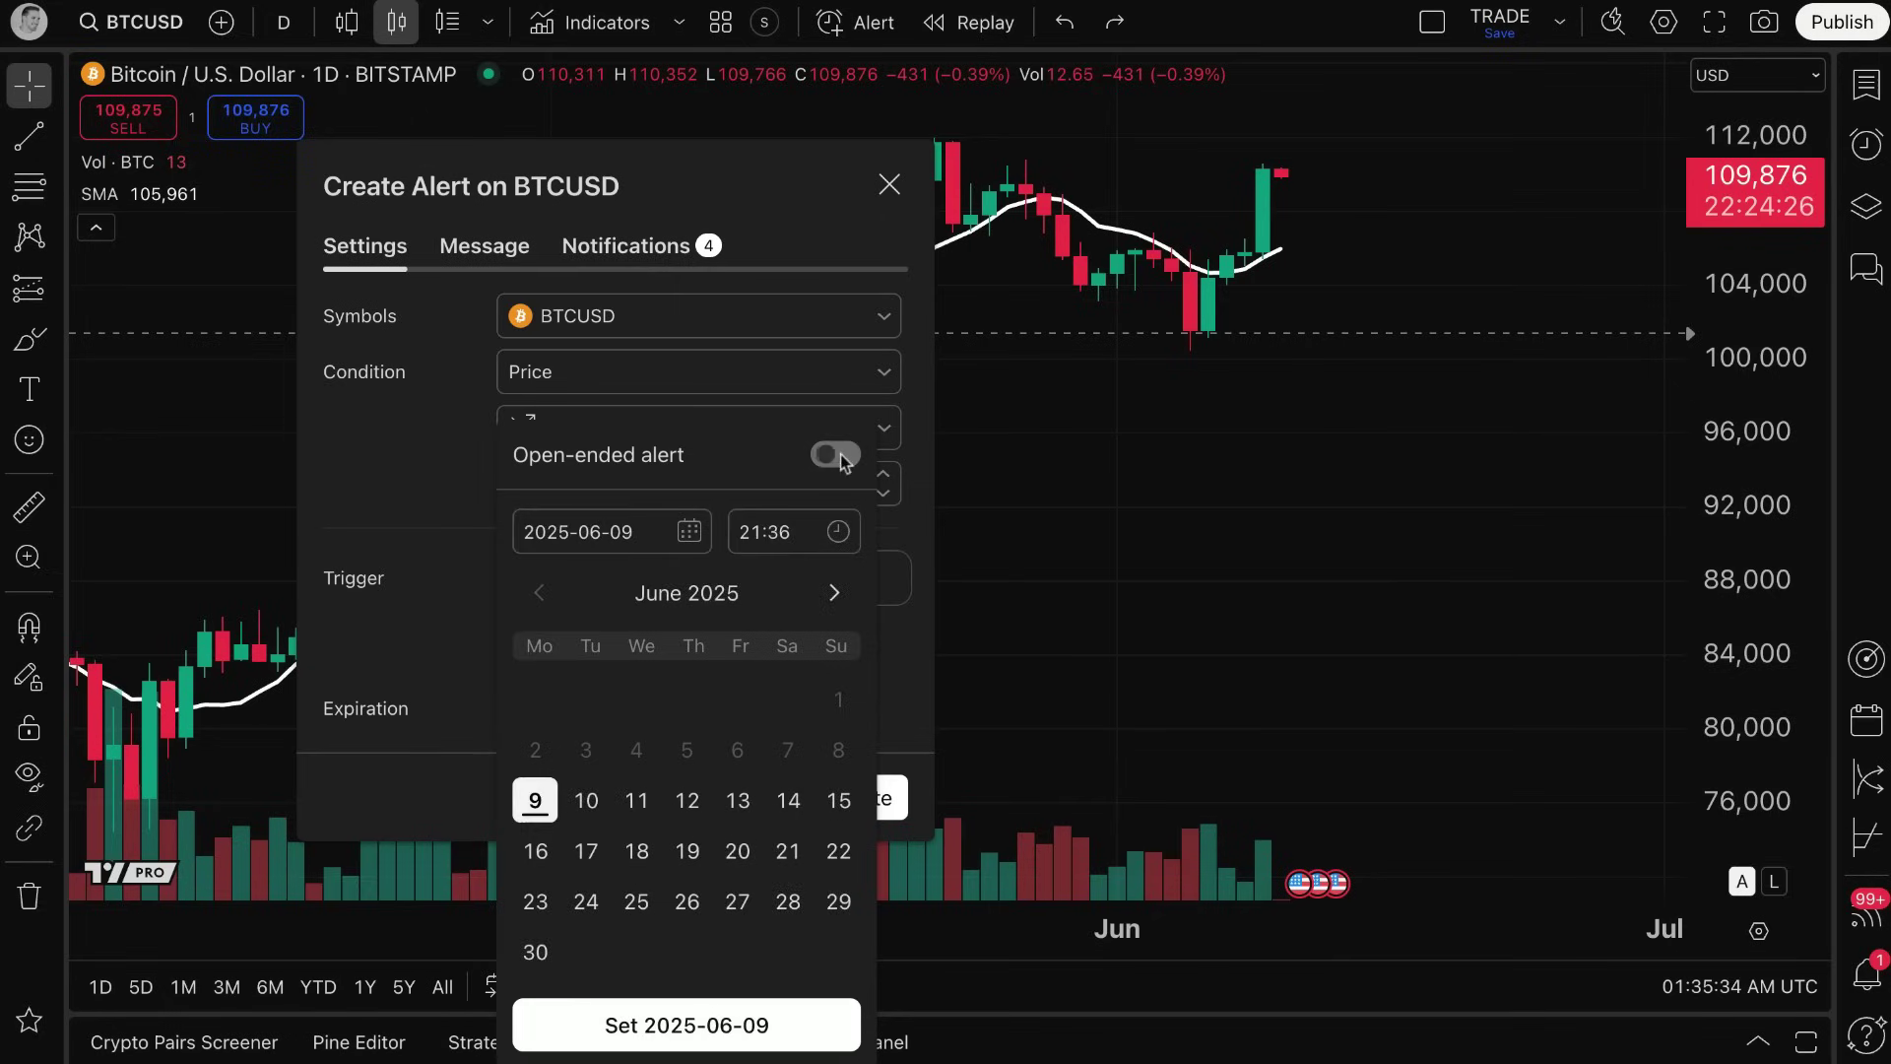
{"action": "left_click", "coordinate": [832, 457]}
{"action": "left_click", "coordinate": [847, 457]}
{"action": "left_click", "coordinate": [847, 457]}
{"action": "left_click", "coordinate": [849, 459]}
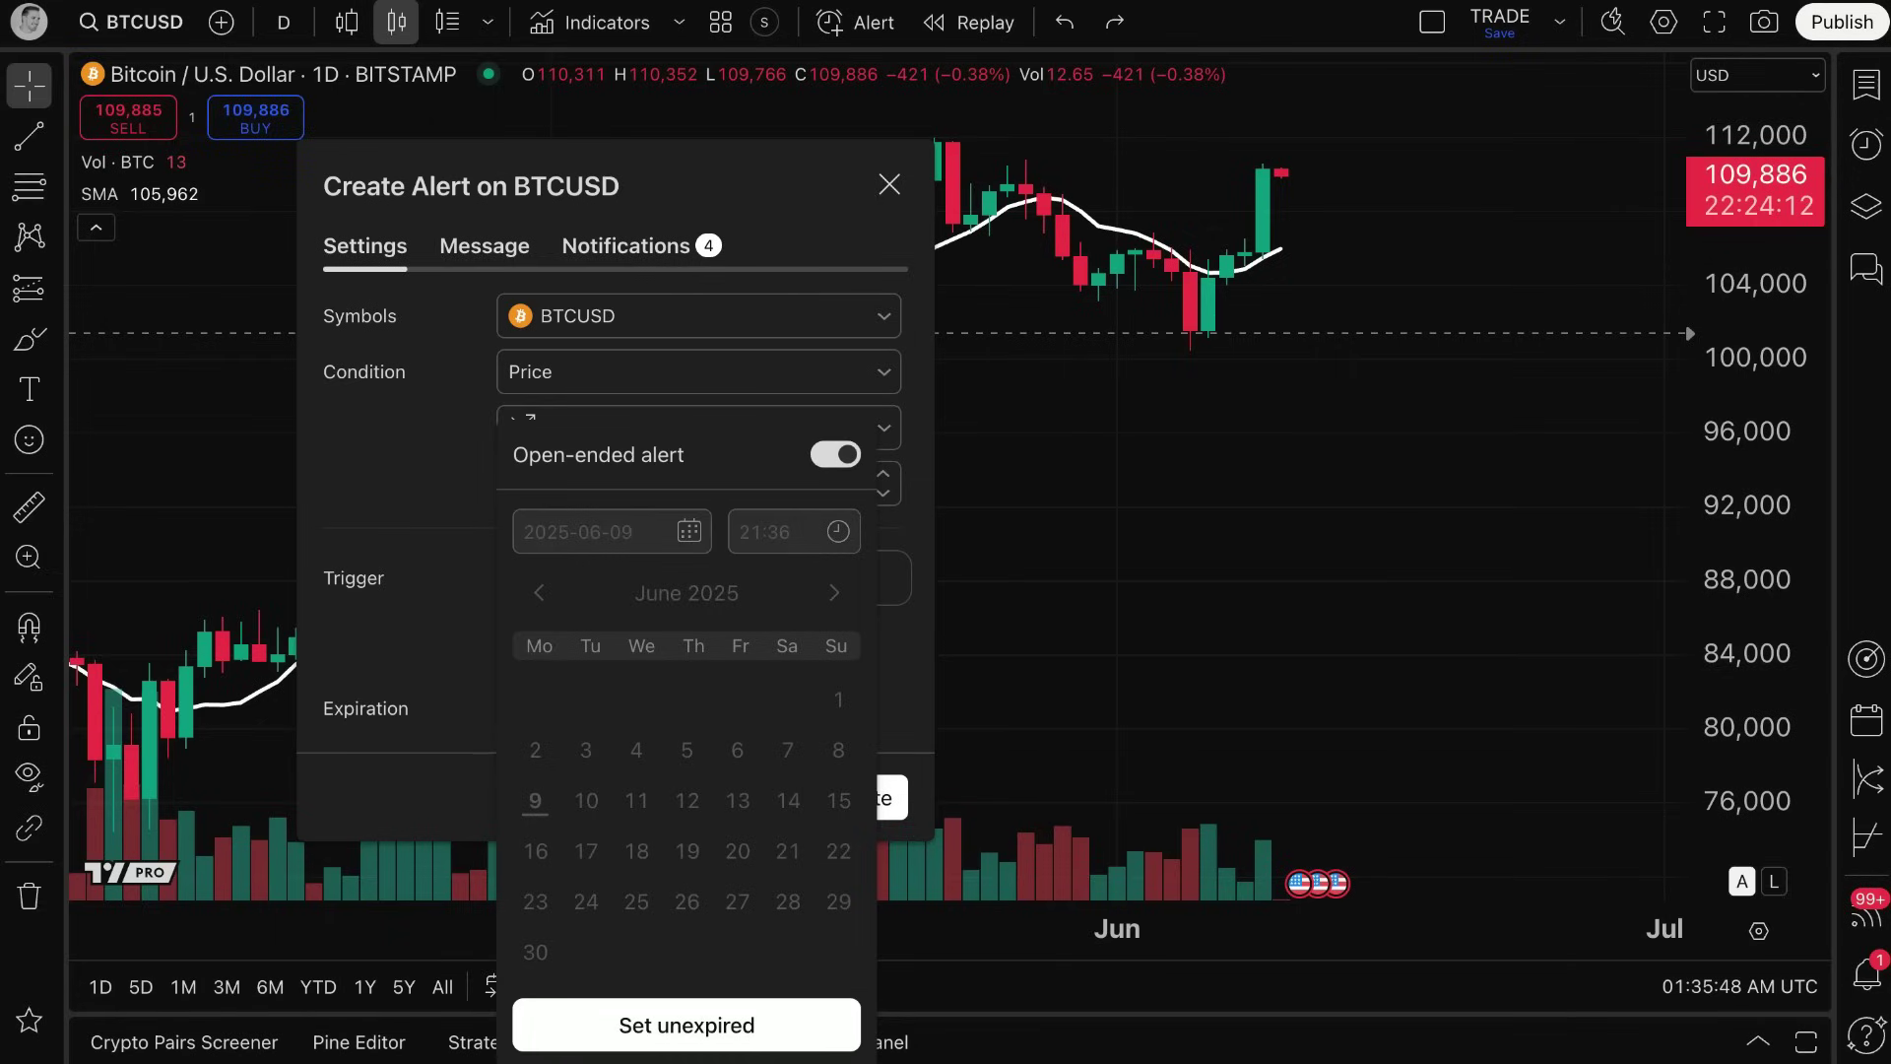
{"action": "key", "text": "space"}
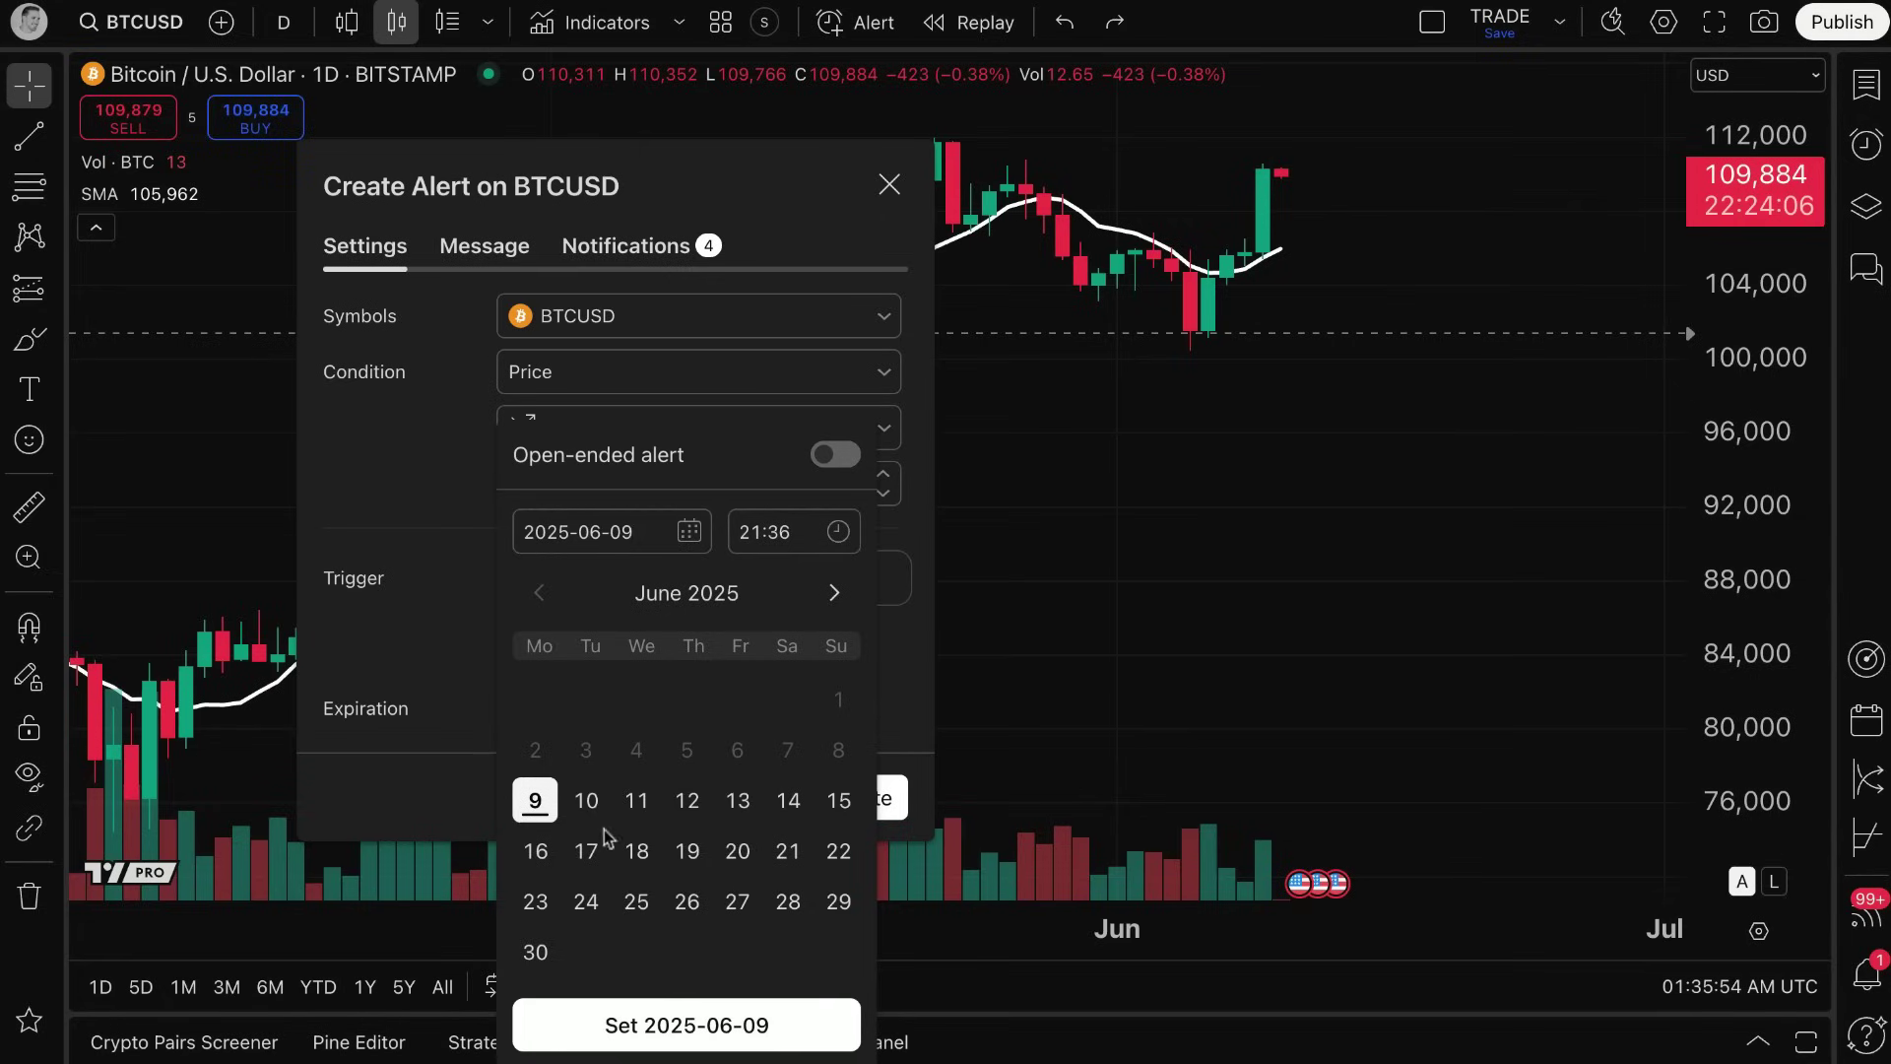
{"action": "left_click", "coordinate": [538, 953]}
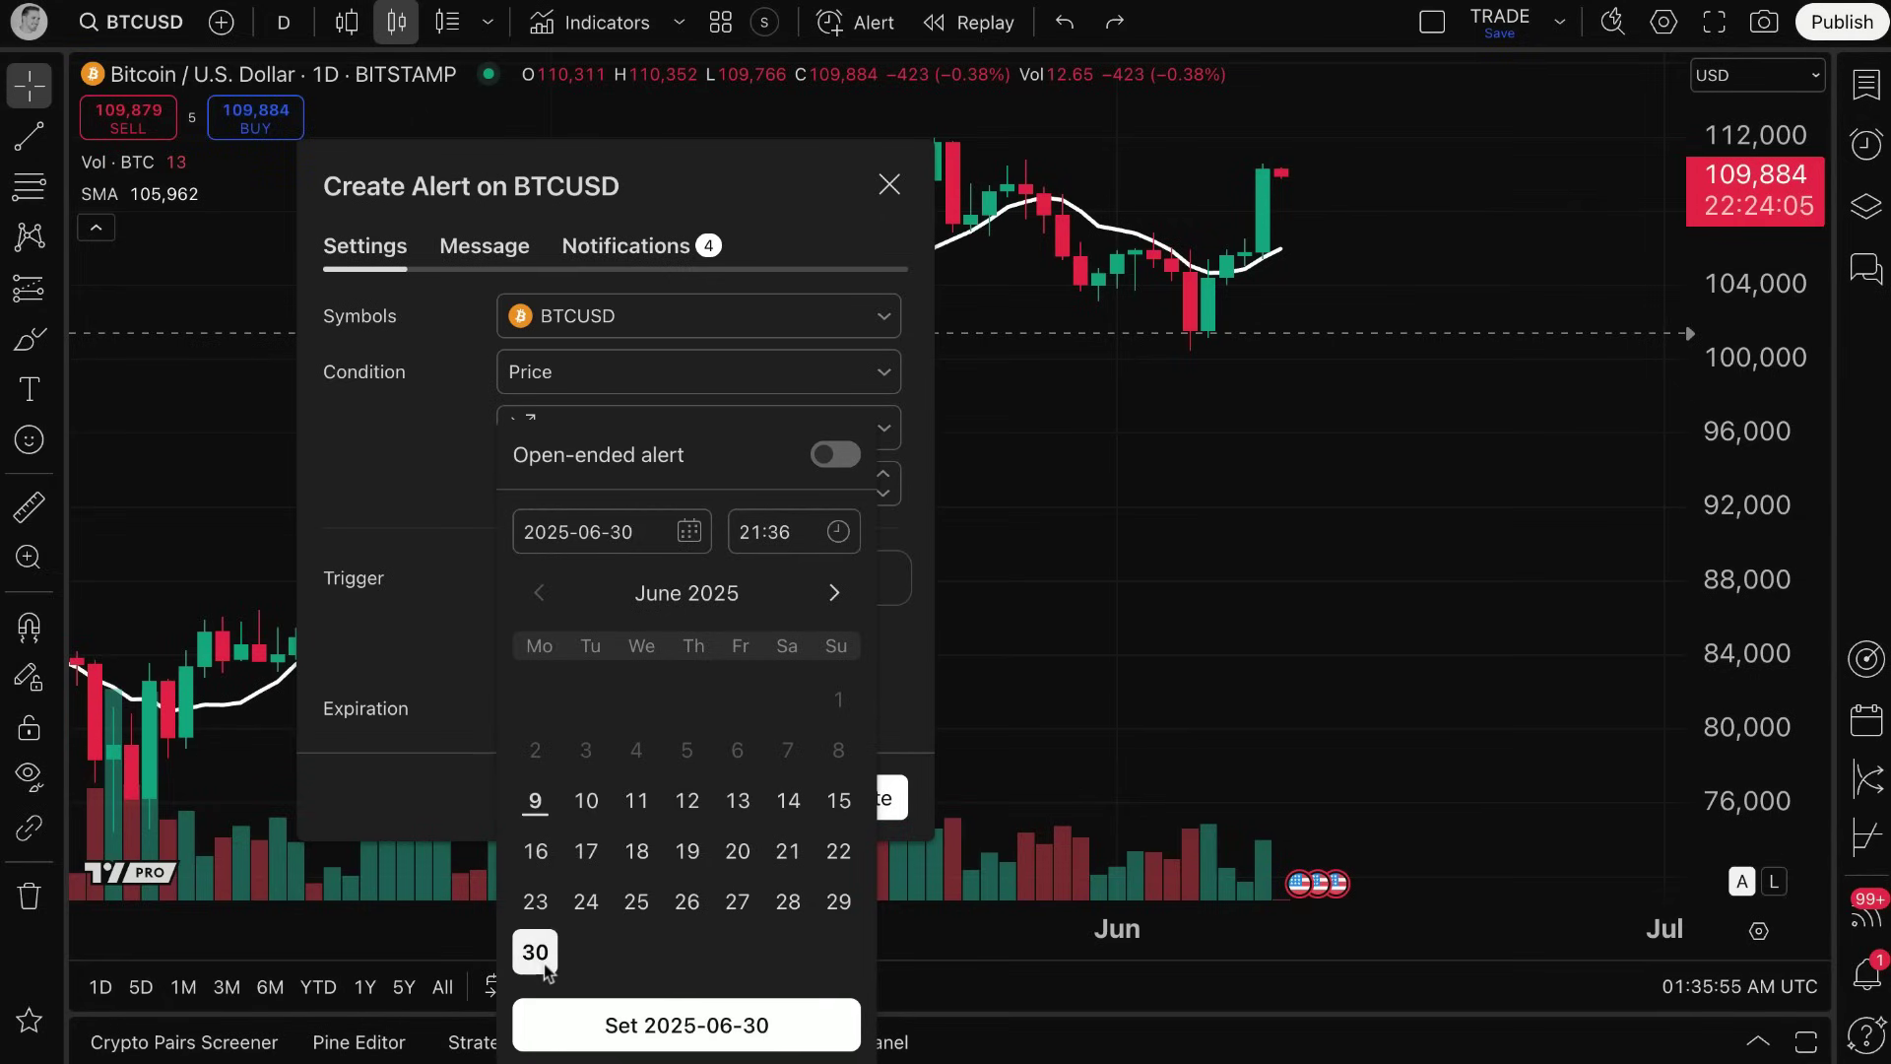
{"action": "left_click", "coordinate": [612, 1024]}
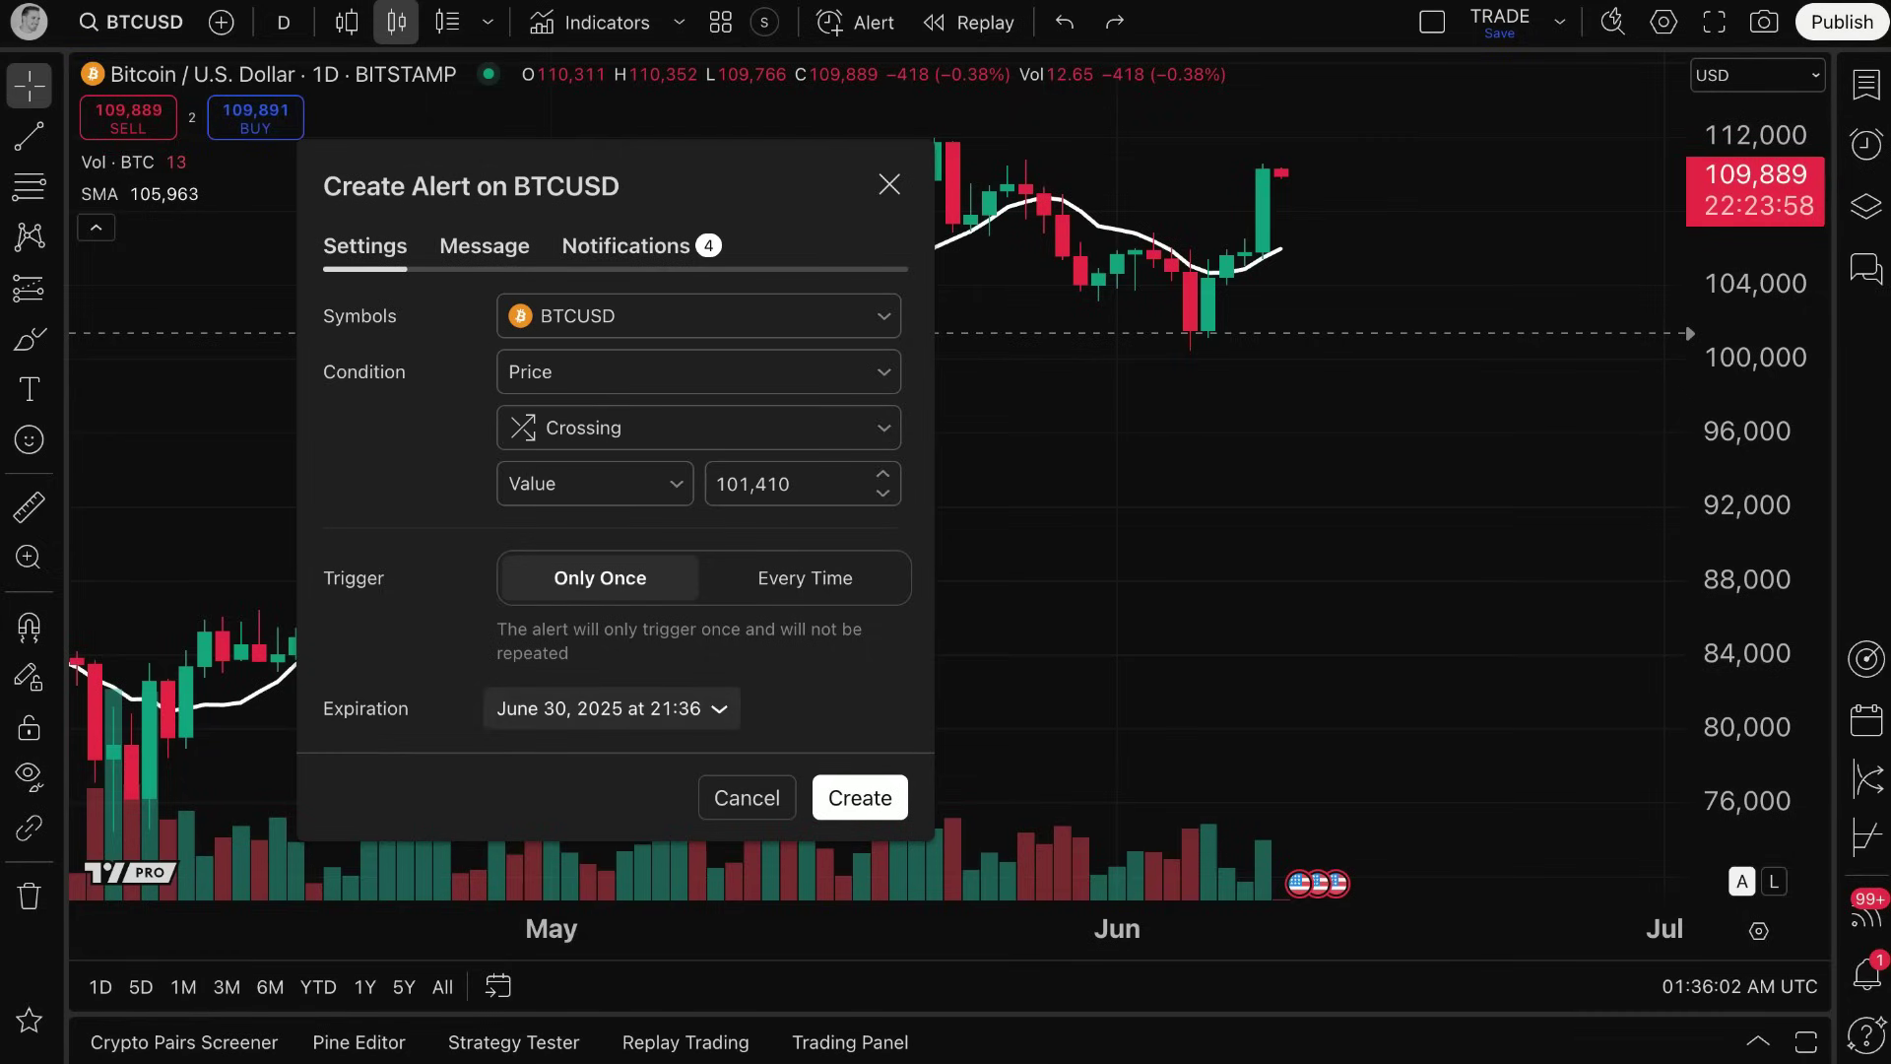
Append the {{ticker}} placeholder to the alert message after browsing the general, symbol data and currency placeholders.
{"action": "left_click", "coordinate": [467, 254]}
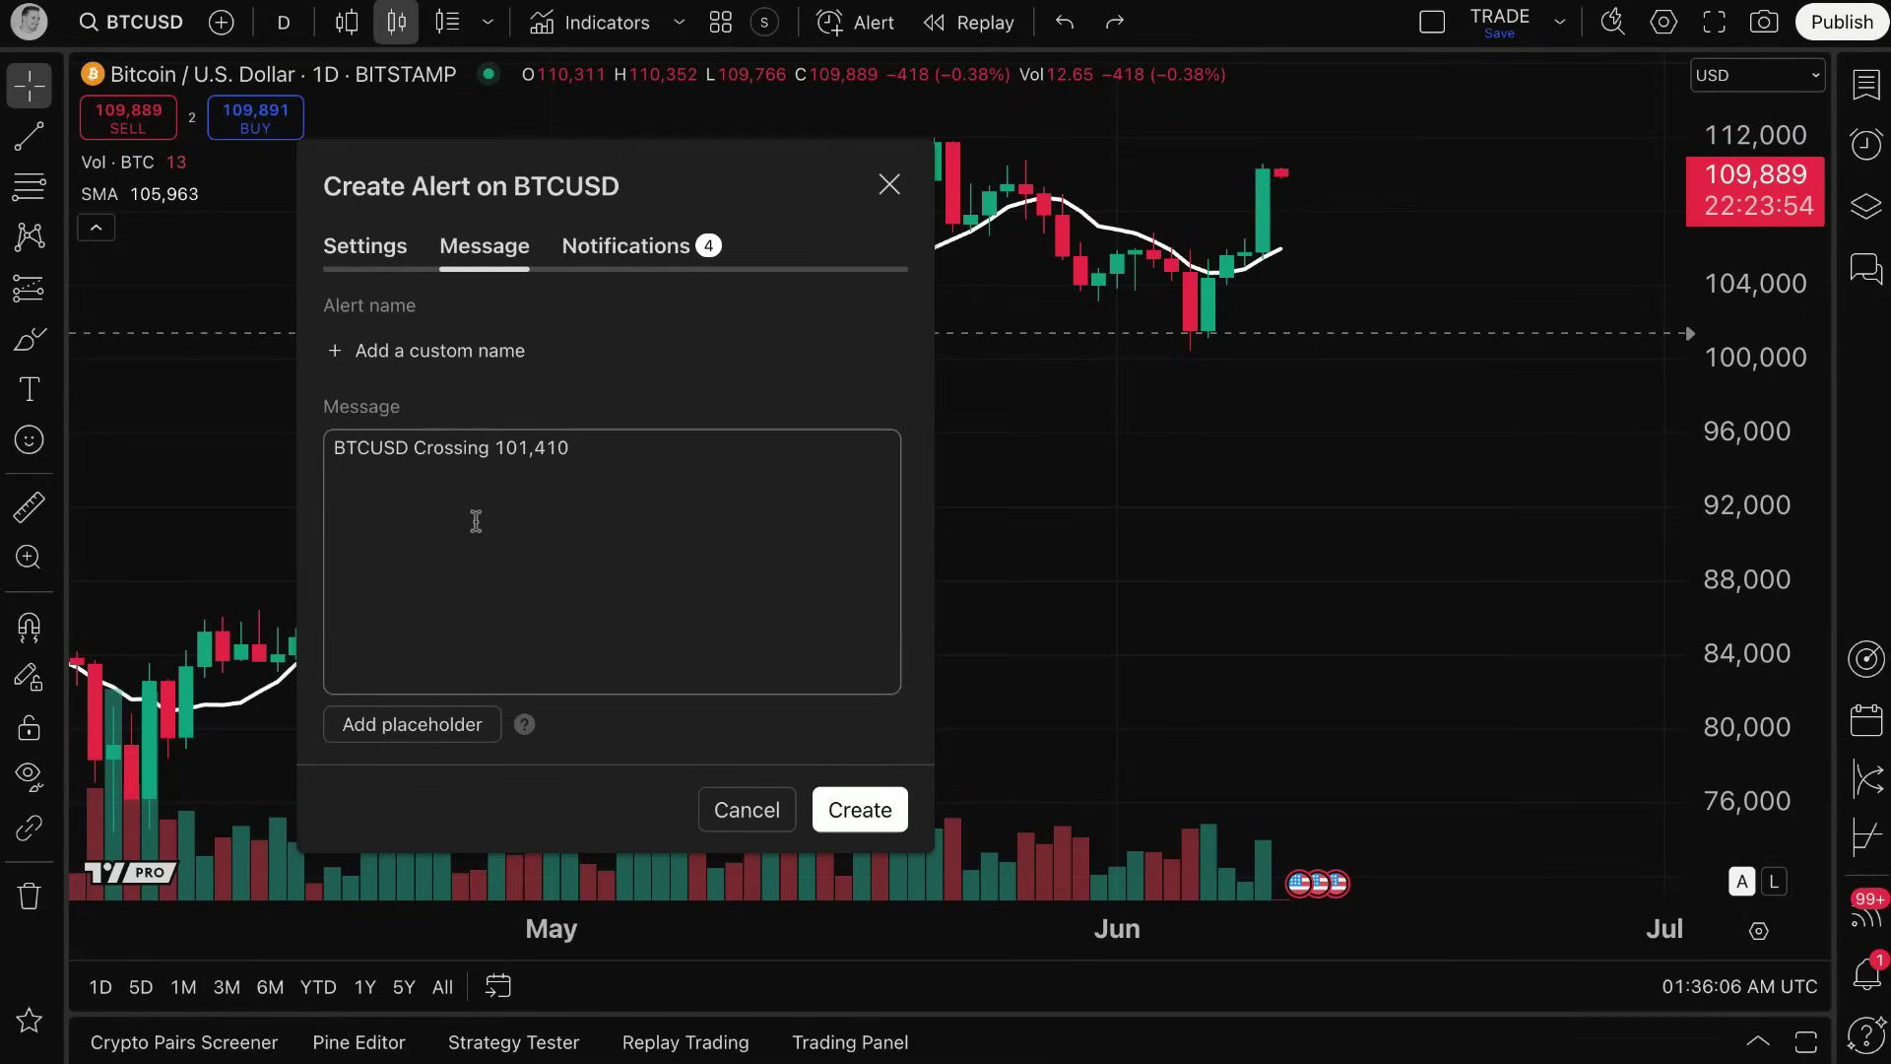
{"action": "left_click", "coordinate": [457, 729]}
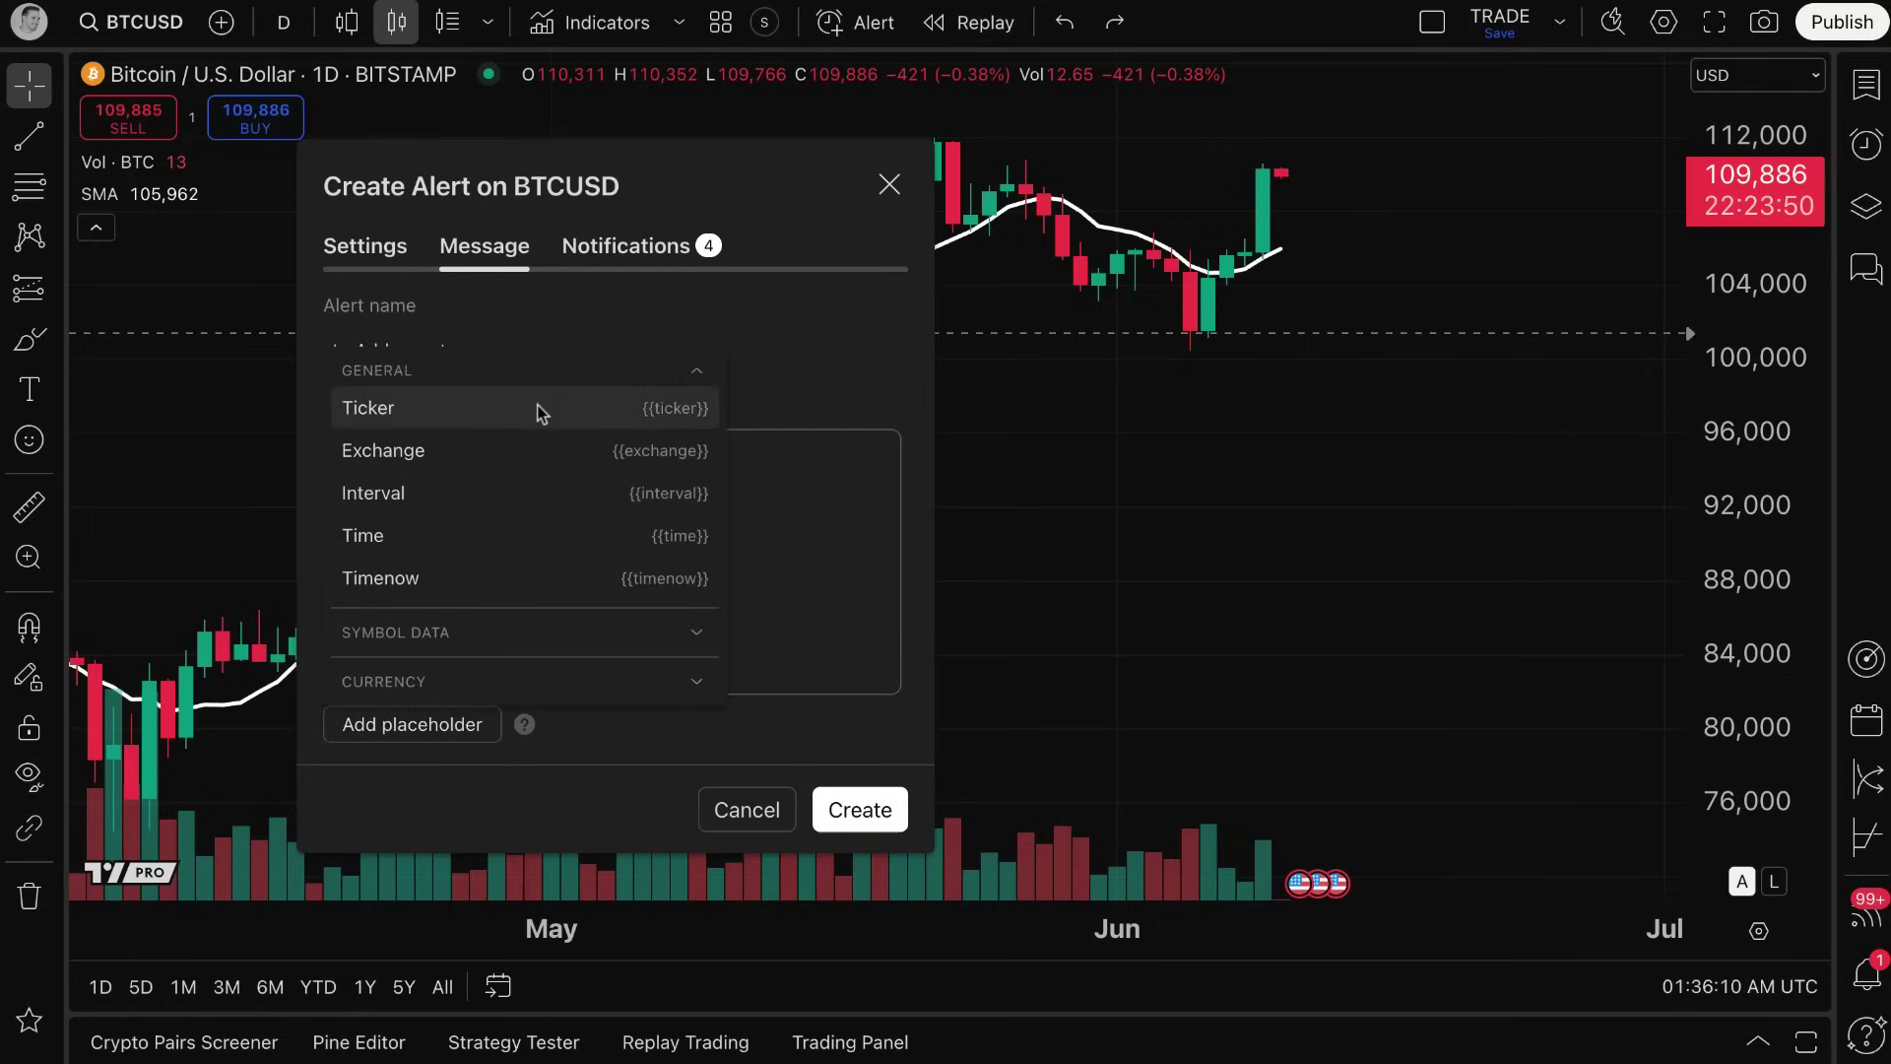
{"action": "left_click", "coordinate": [683, 636]}
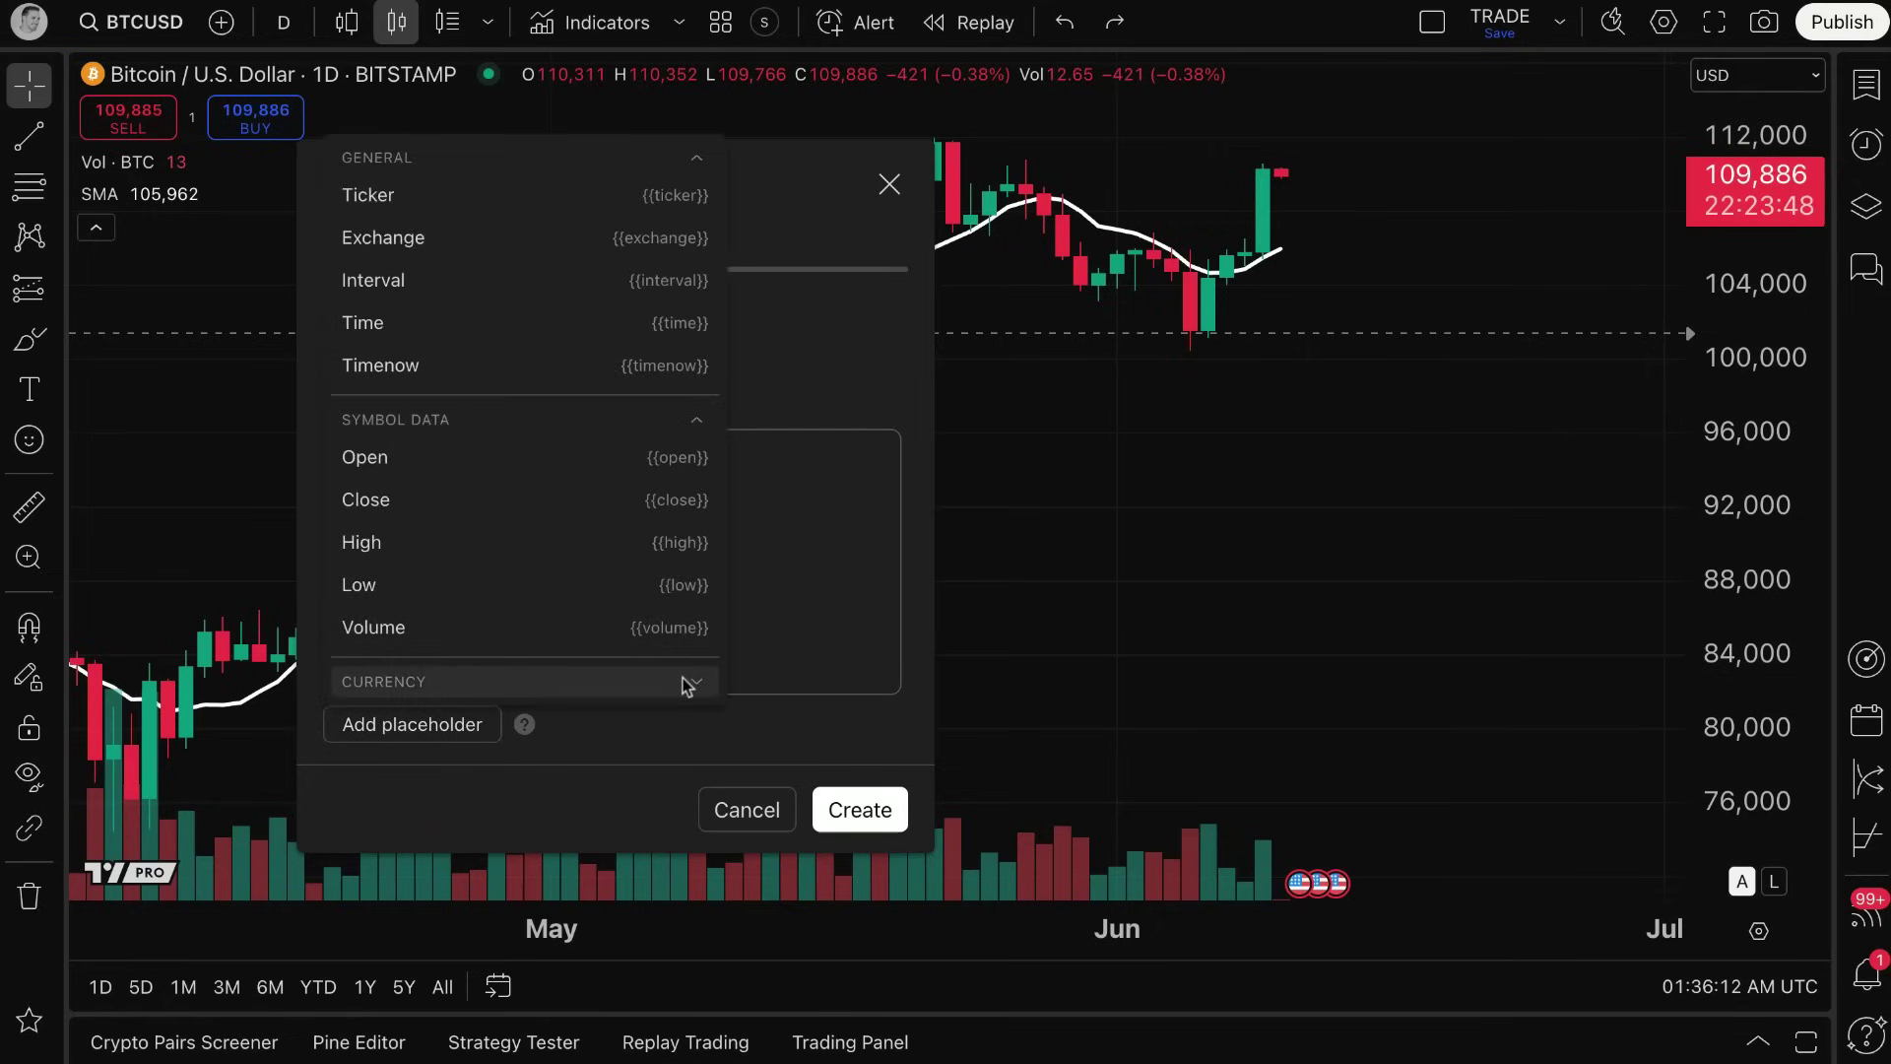
{"action": "left_click", "coordinate": [683, 677]}
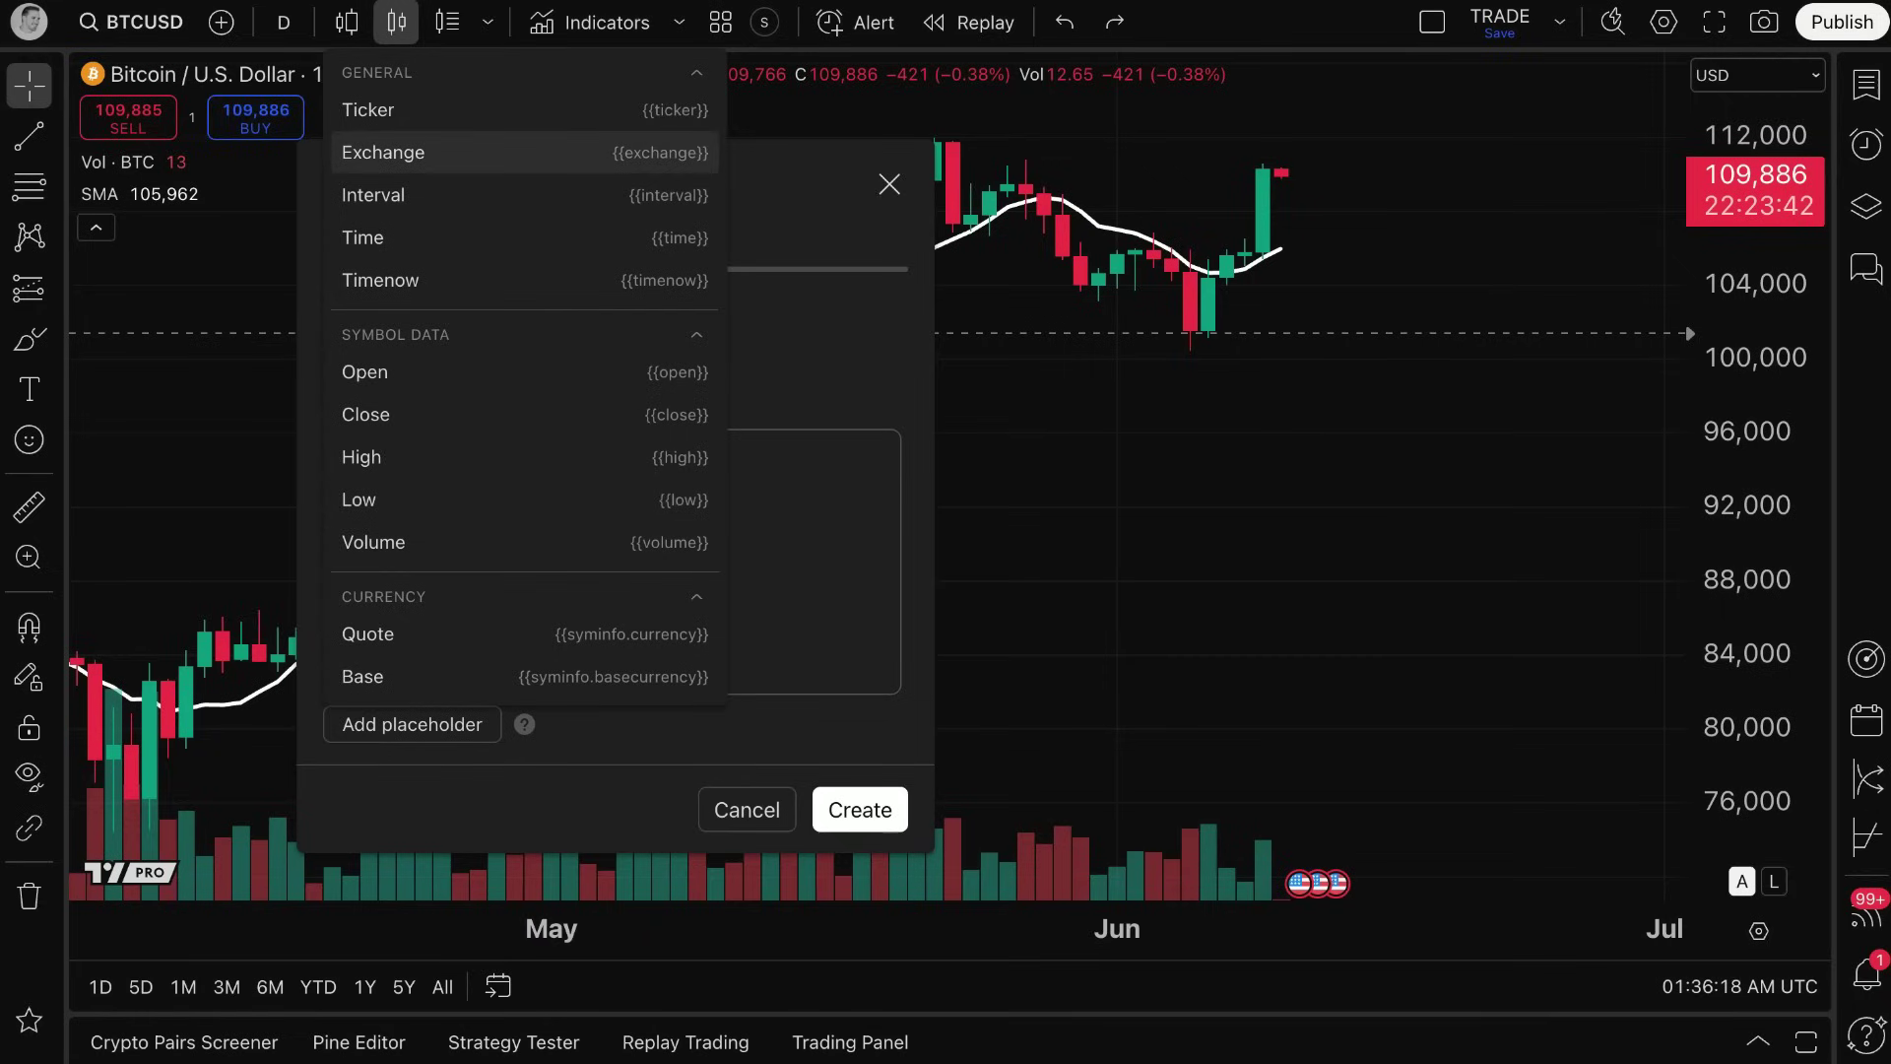
{"action": "left_click", "coordinate": [678, 111]}
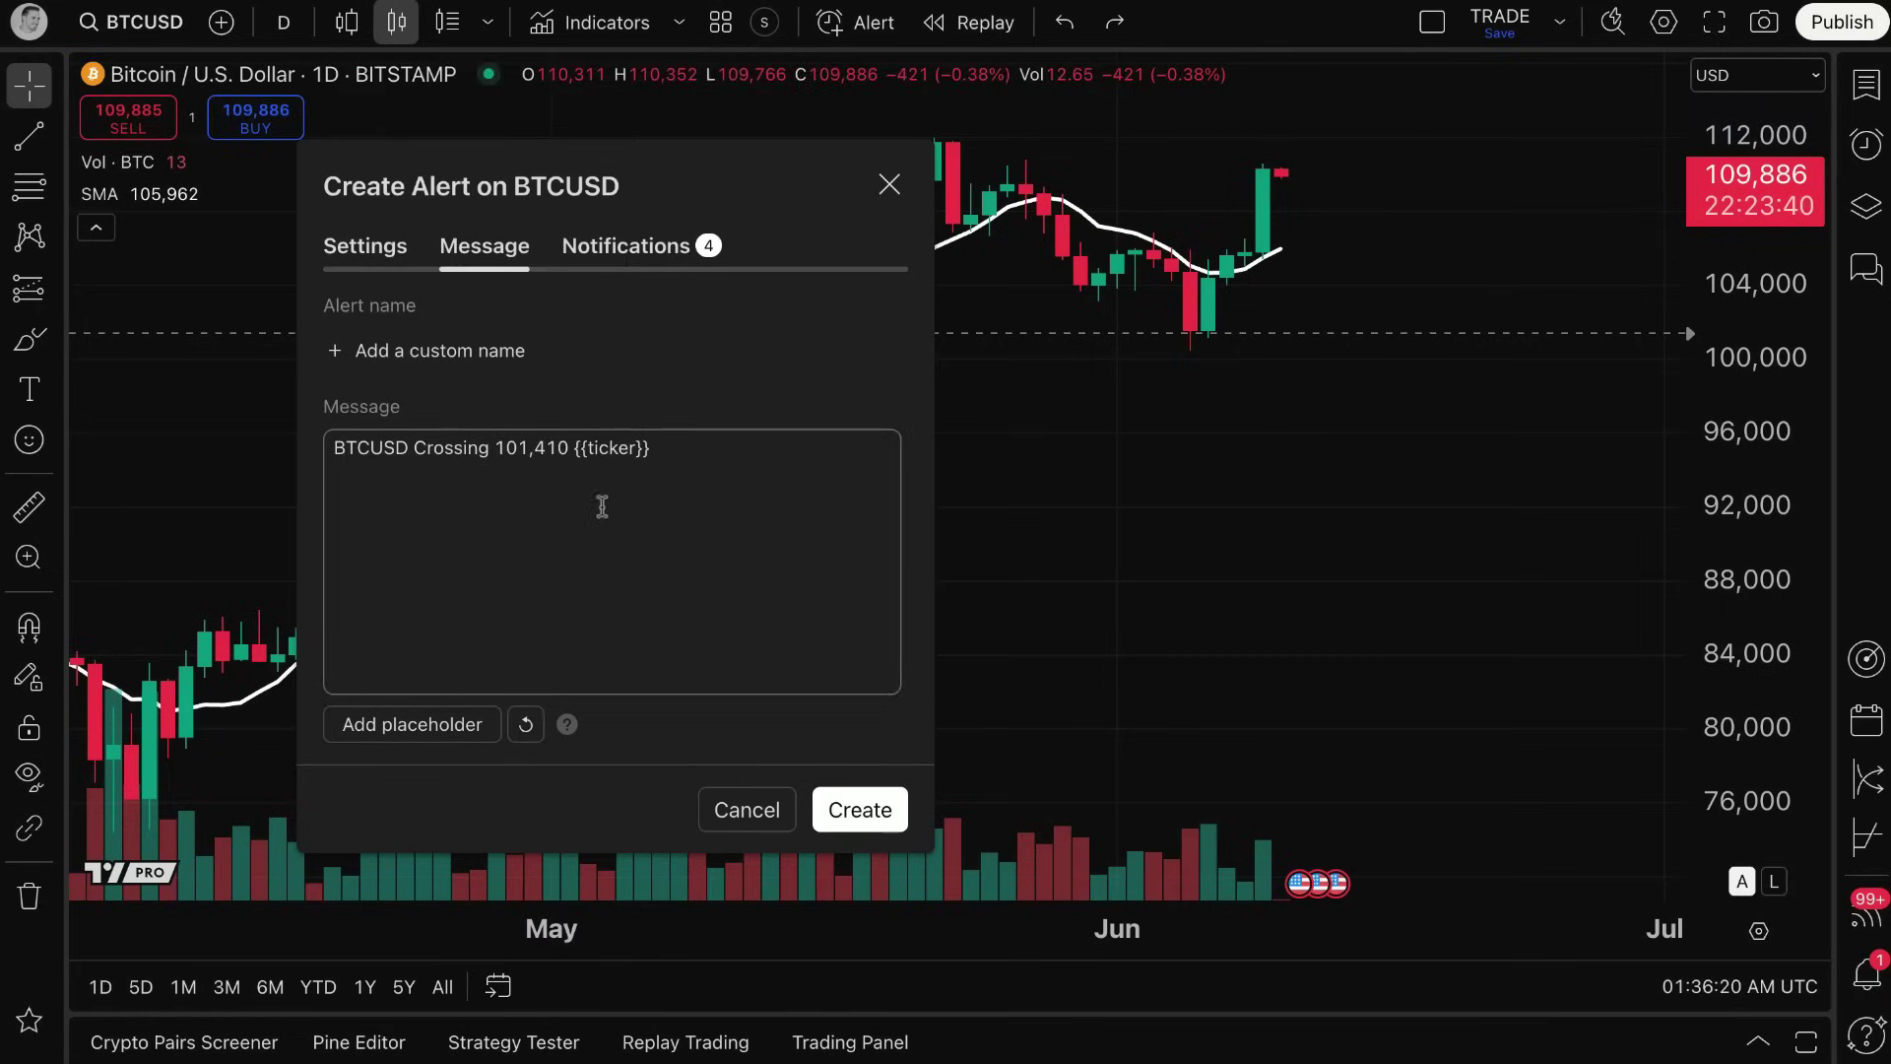
{"action": "left_click_drag", "start_coordinate": [570, 448], "coordinate": [682, 453]}
{"action": "left_click", "coordinate": [687, 453]}
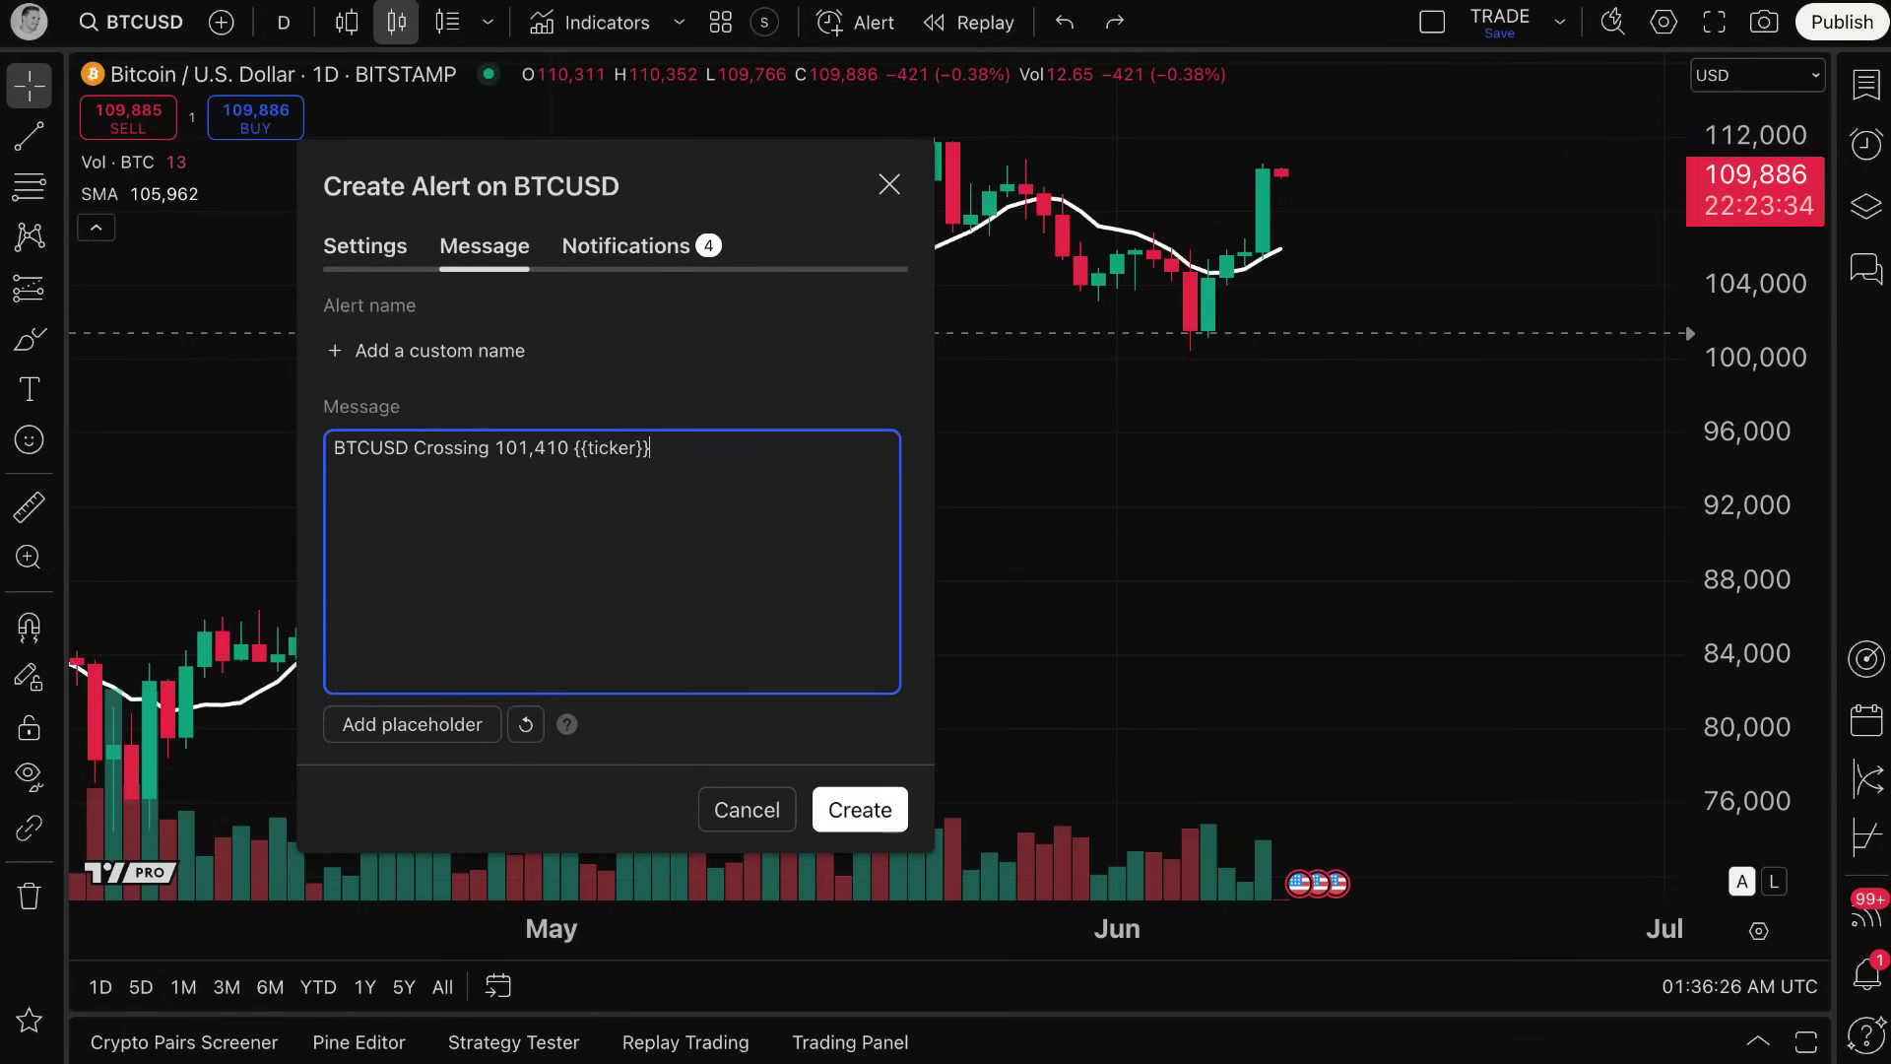
{"action": "mouse_move", "coordinate": [574, 449]}
{"action": "left_mouse_down"}
{"action": "mouse_move", "coordinate": [667, 445]}
{"action": "mouse_move", "coordinate": [573, 449]}
{"action": "left_mouse_up"}
{"action": "left_click", "coordinate": [670, 446]}
{"action": "left_click", "coordinate": [676, 446]}
Append the {{open}}, {{close}}, {{high}}, {{low}} and {{volume}} placeholders to the alert message.
{"action": "left_click", "coordinate": [471, 730]}
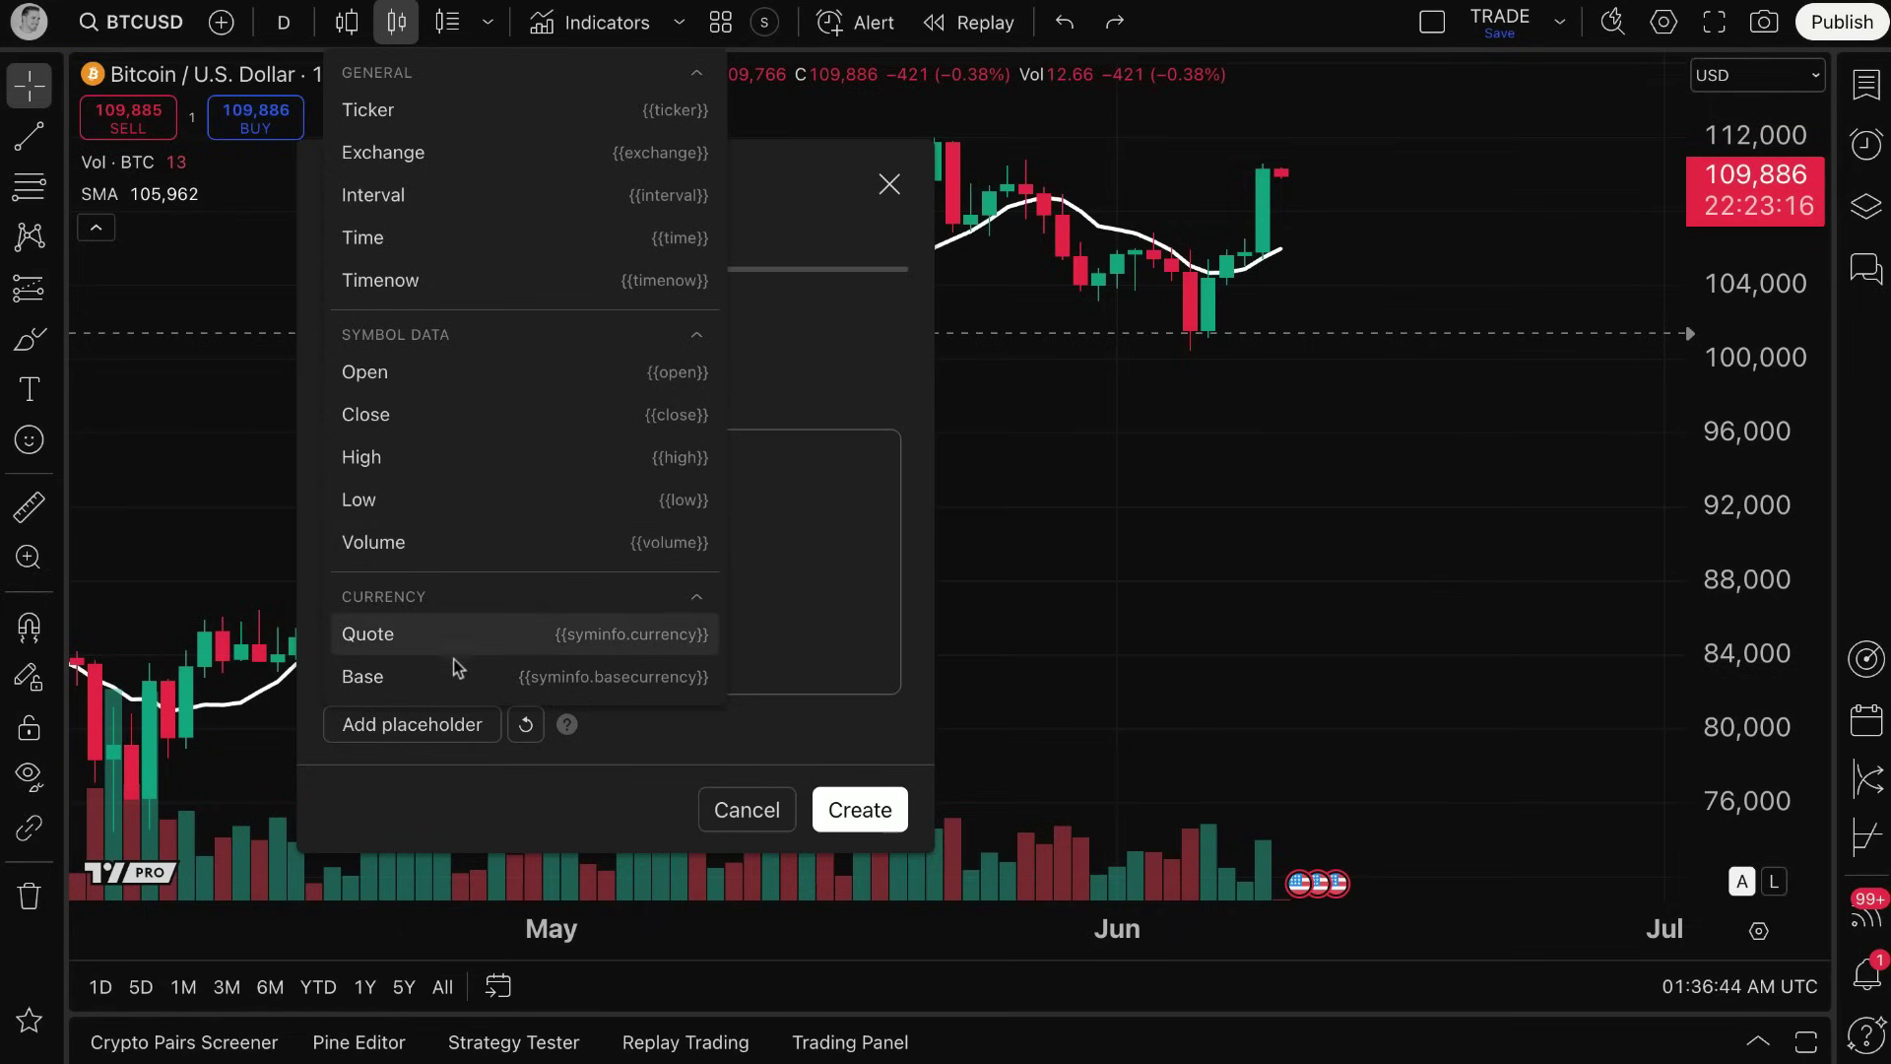
{"action": "left_click", "coordinate": [457, 382]}
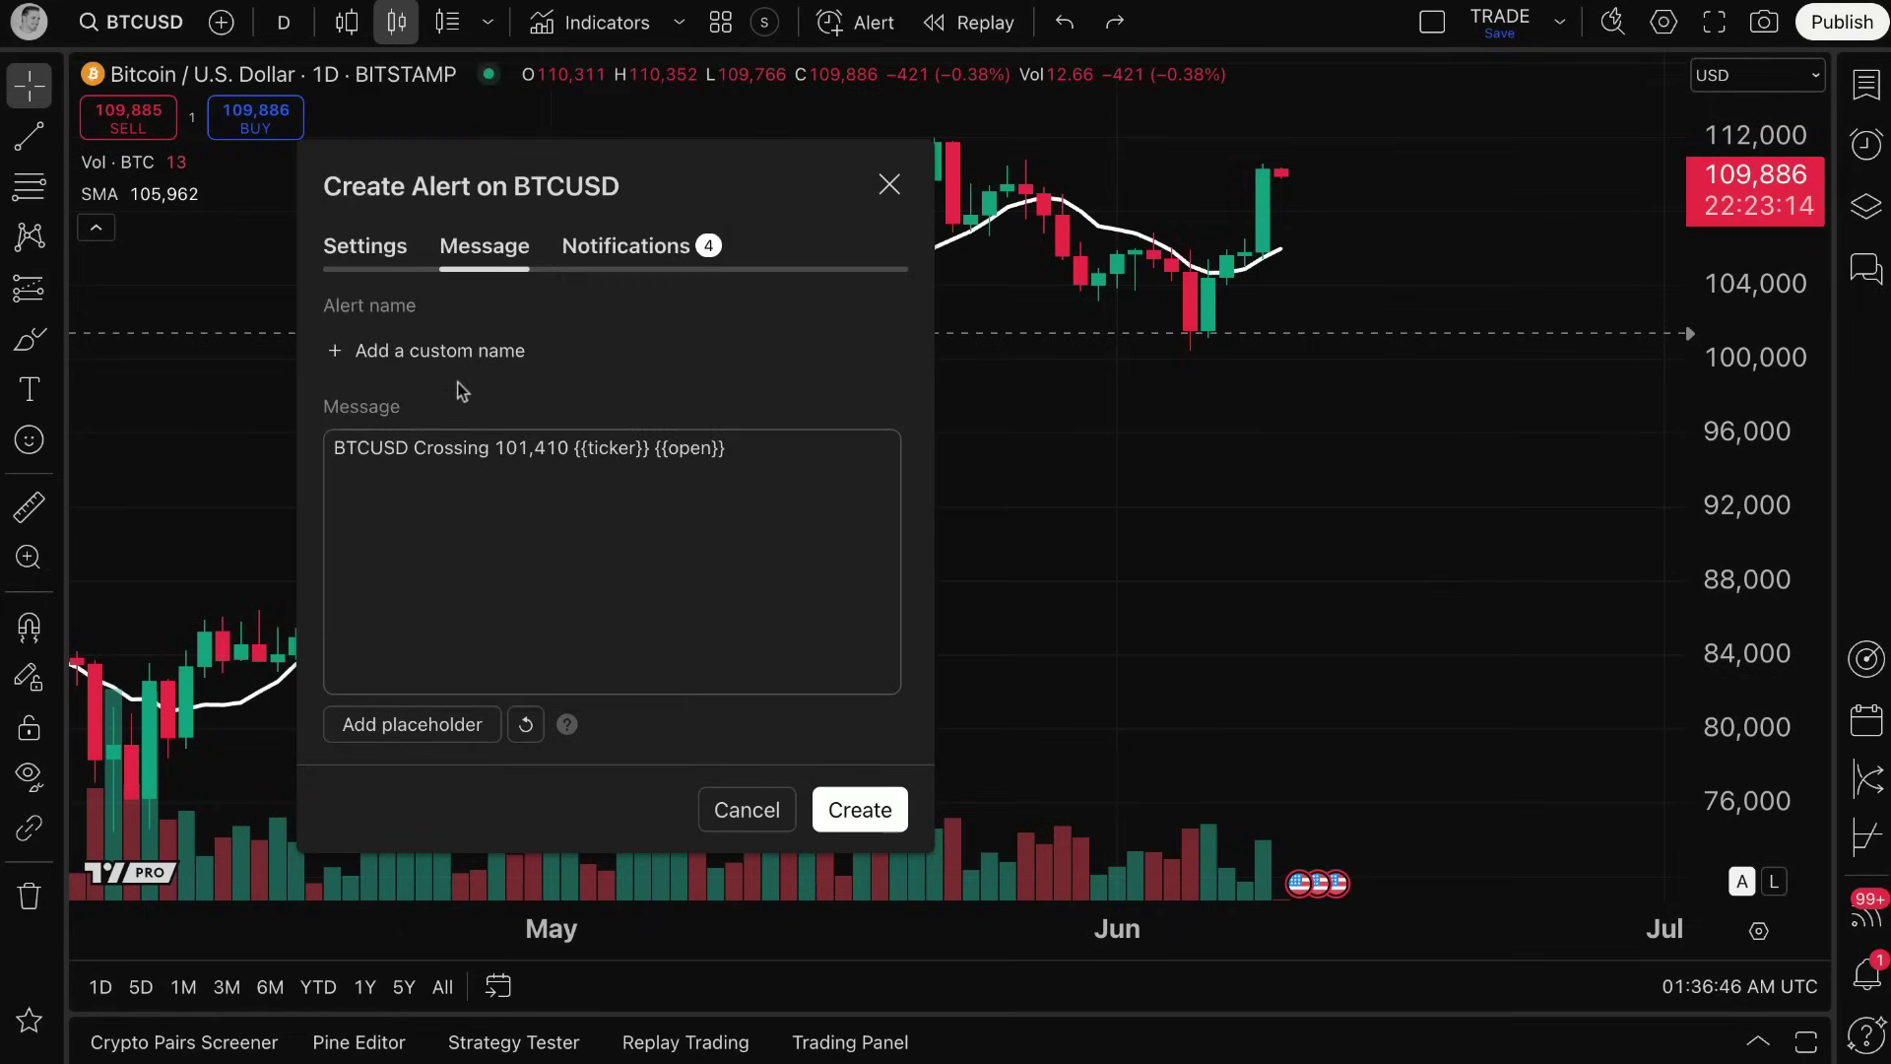
{"action": "left_click", "coordinate": [463, 735]}
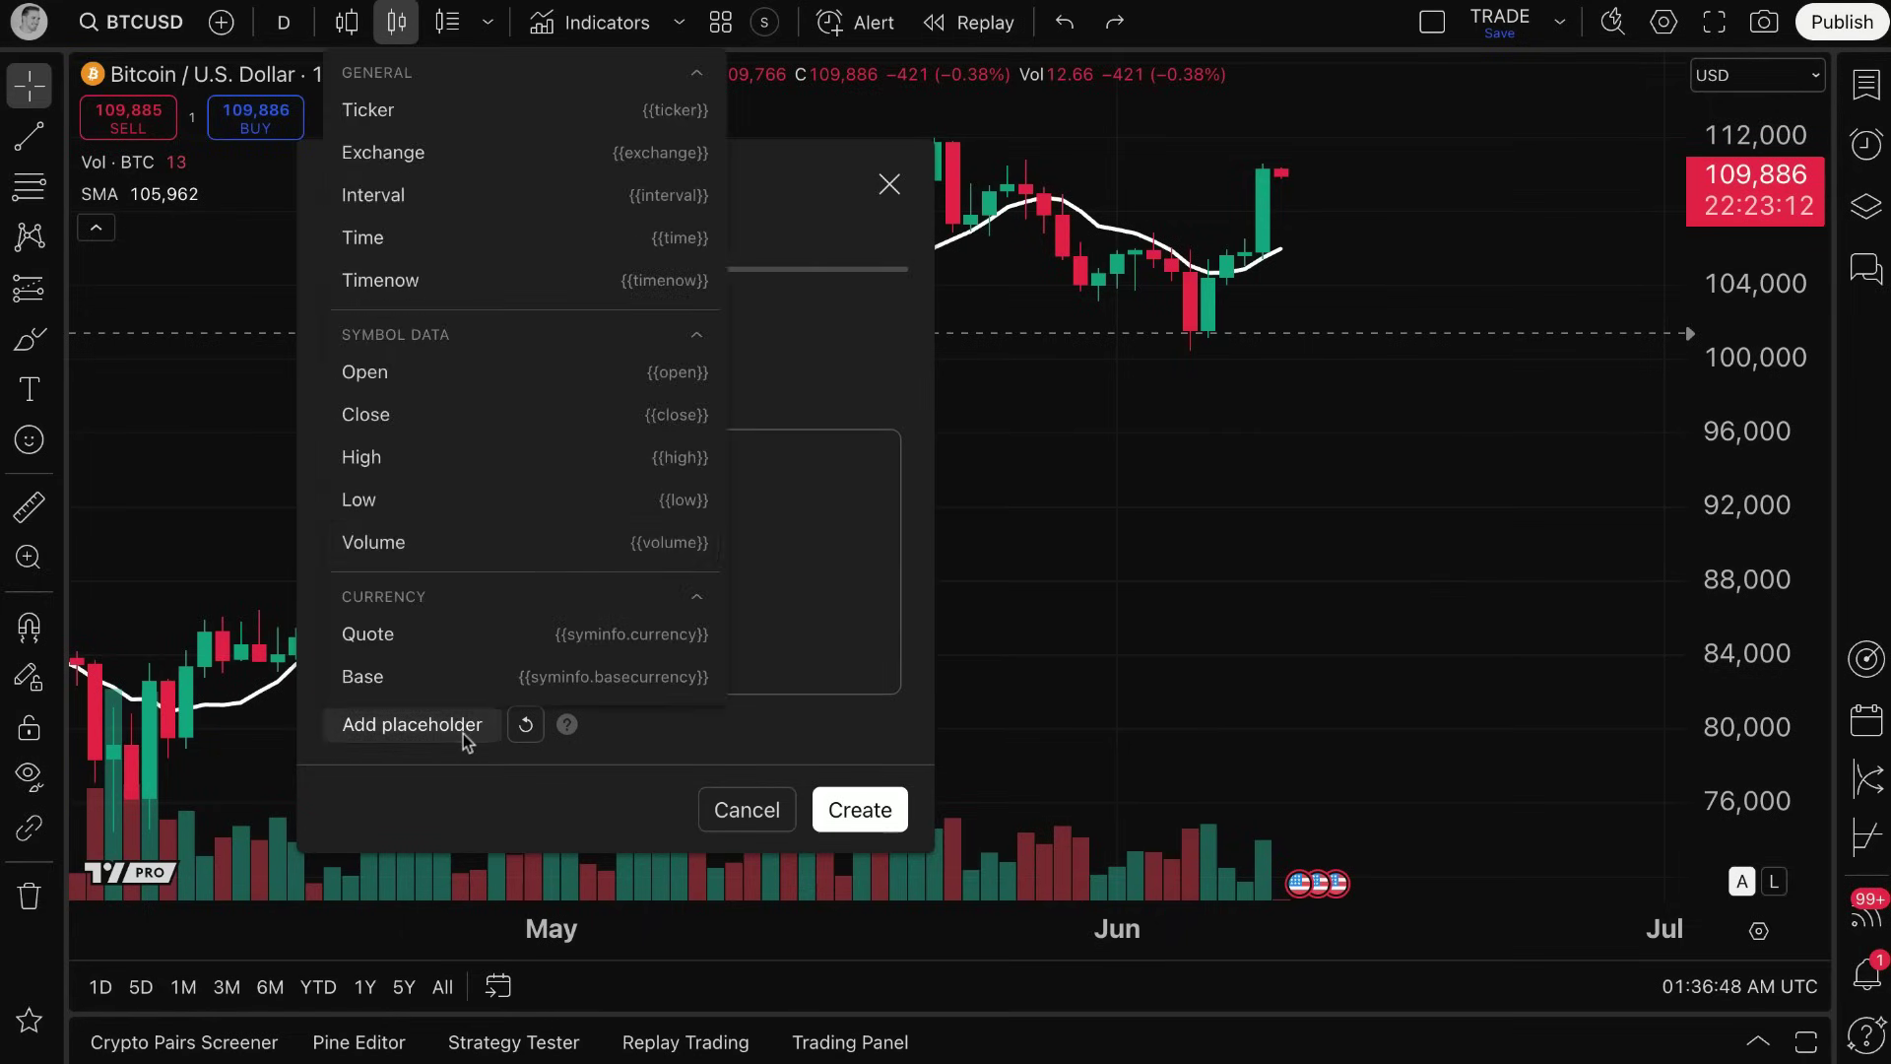
{"action": "left_click", "coordinate": [471, 413]}
{"action": "left_click", "coordinate": [448, 733]}
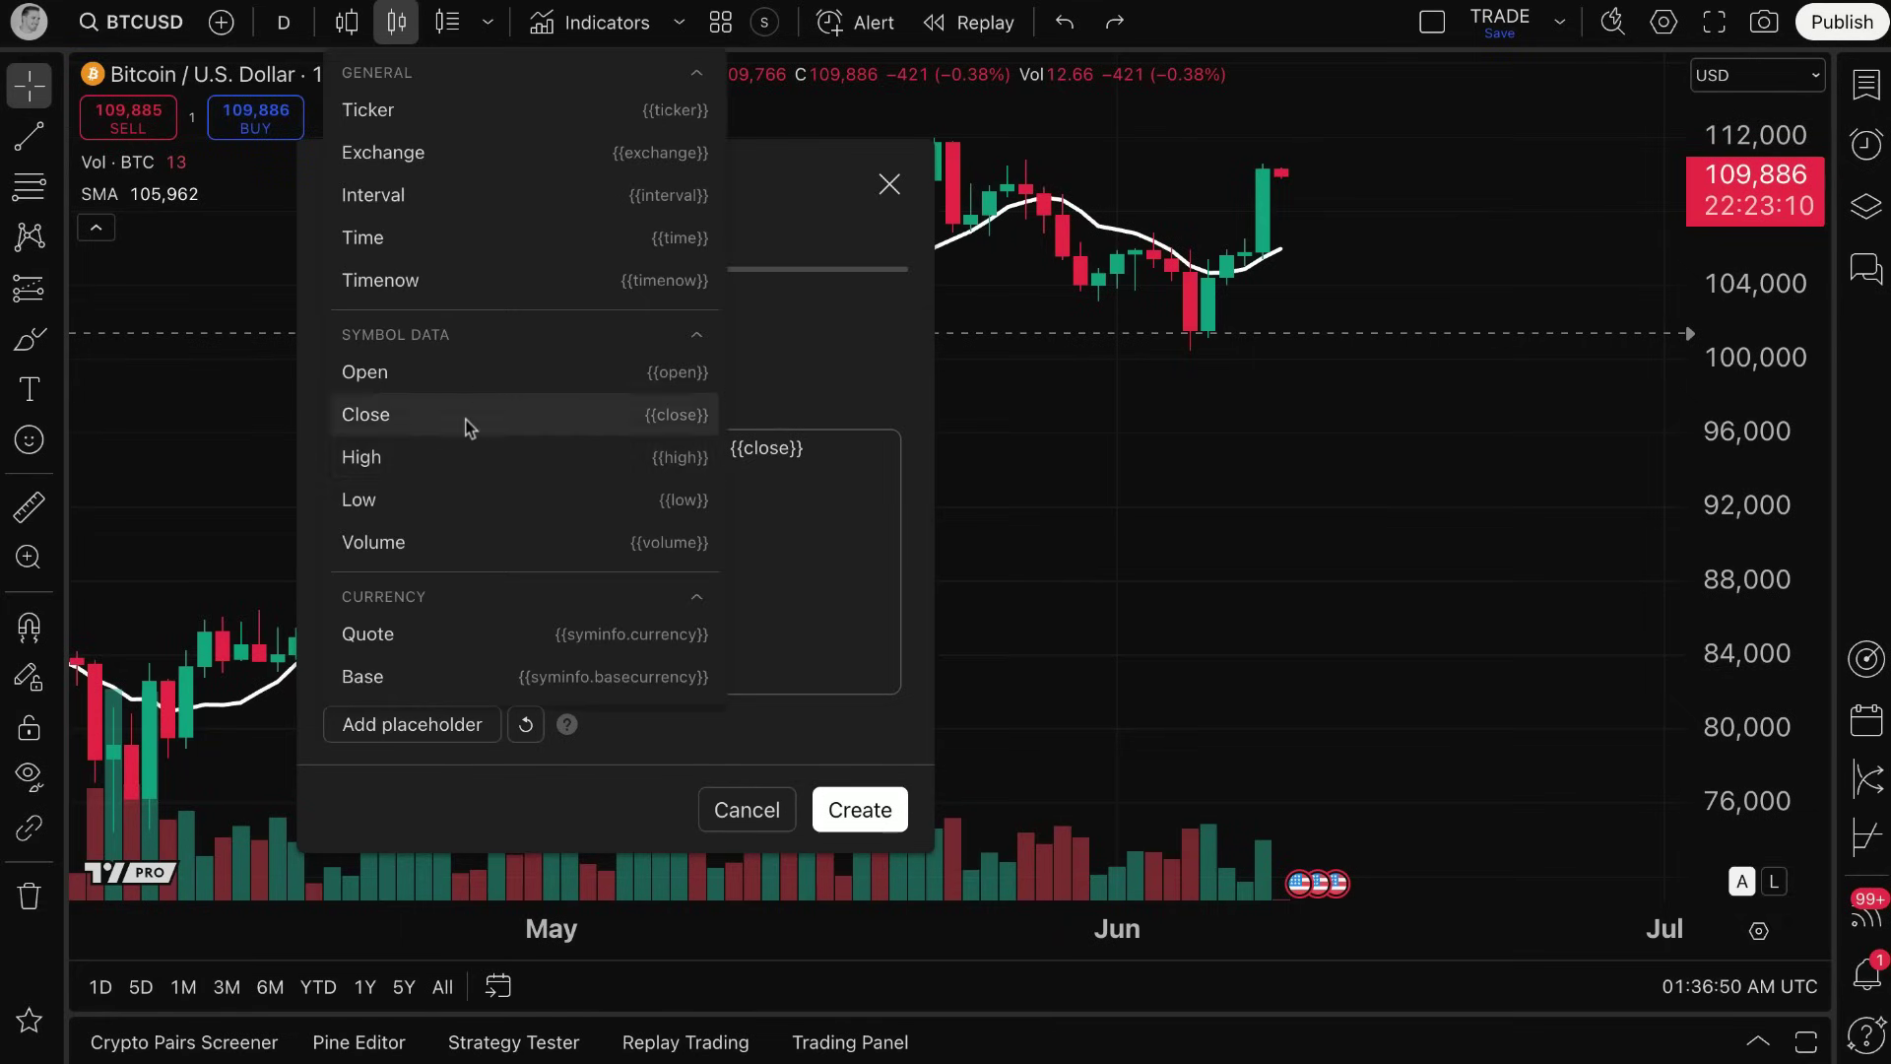
{"action": "left_click", "coordinate": [460, 456]}
{"action": "left_click", "coordinate": [449, 724]}
{"action": "left_click", "coordinate": [423, 496]}
{"action": "left_click", "coordinate": [416, 725]}
{"action": "left_click", "coordinate": [418, 542]}
{"action": "left_click", "coordinate": [510, 523]}
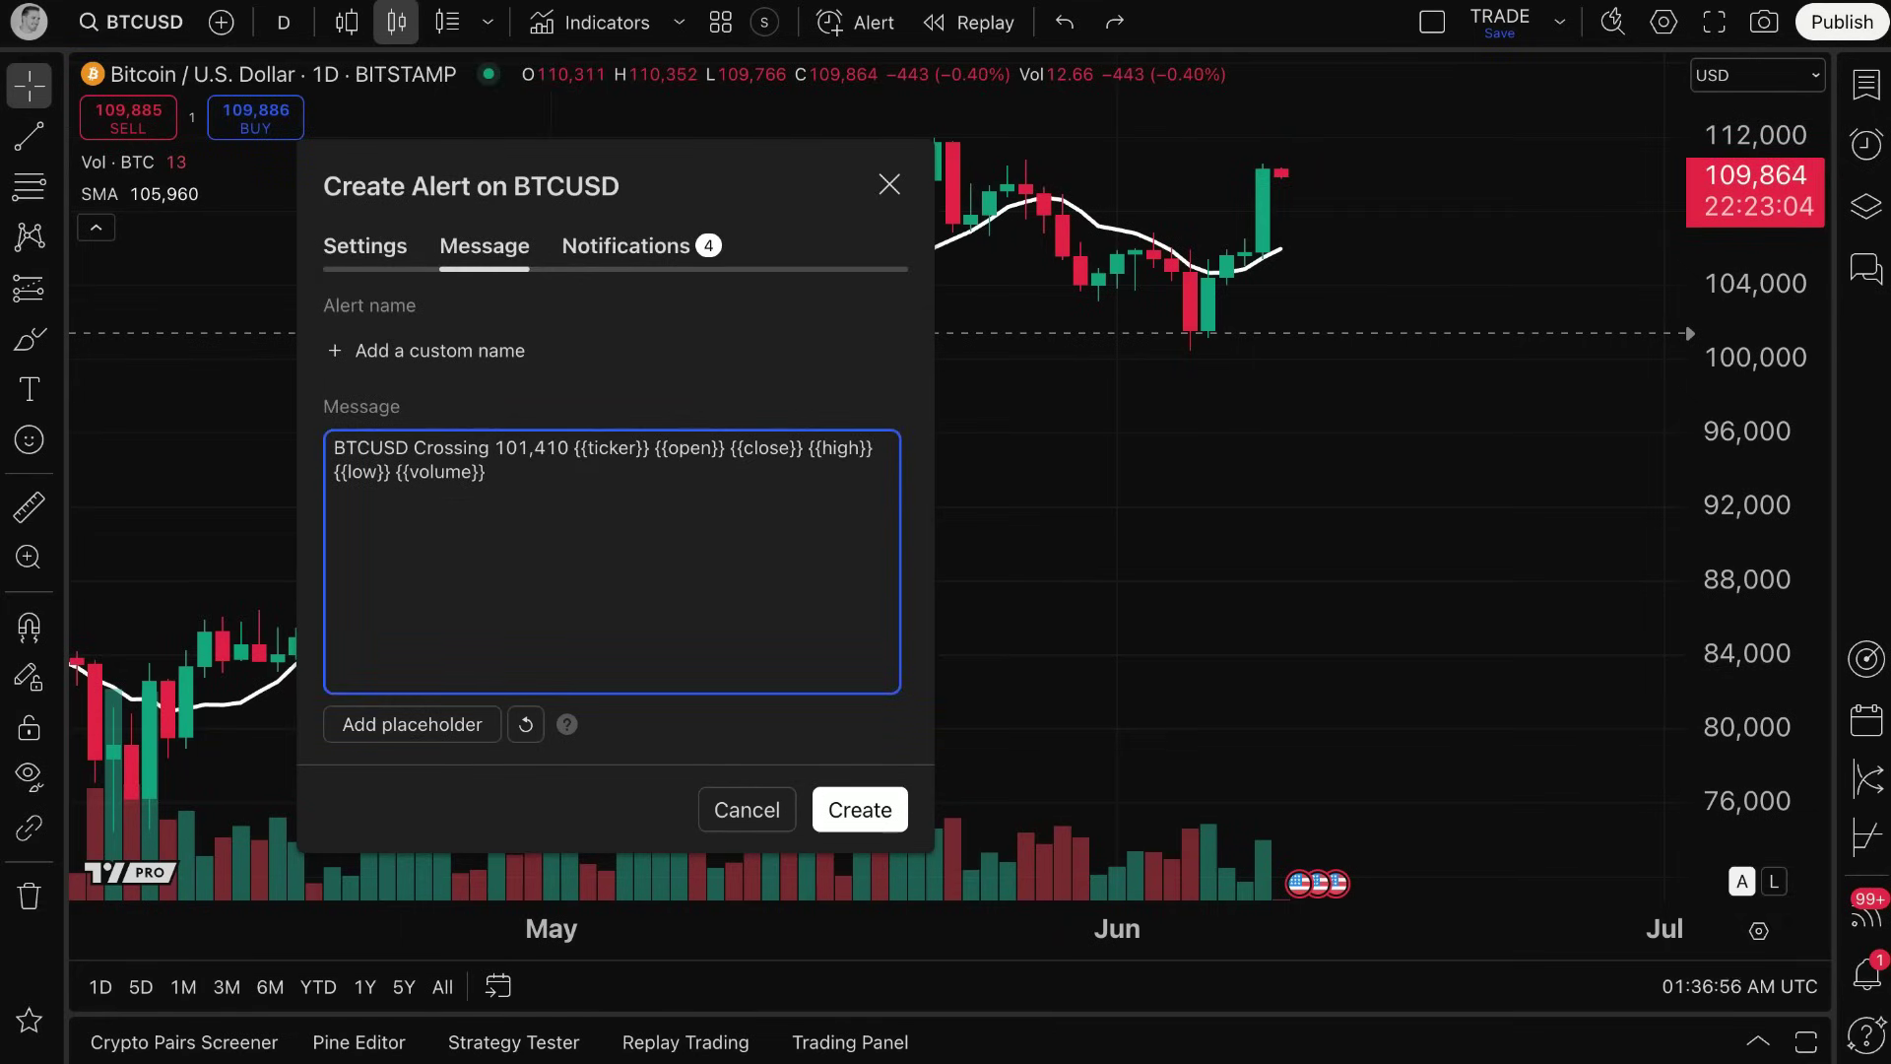
Examine the ticker, open, close, high, low and volume placeholders in the alert message.
{"action": "left_click_drag", "start_coordinate": [574, 447], "coordinate": [333, 447]}
{"action": "left_click", "coordinate": [575, 447]}
{"action": "left_click", "coordinate": [666, 492]}
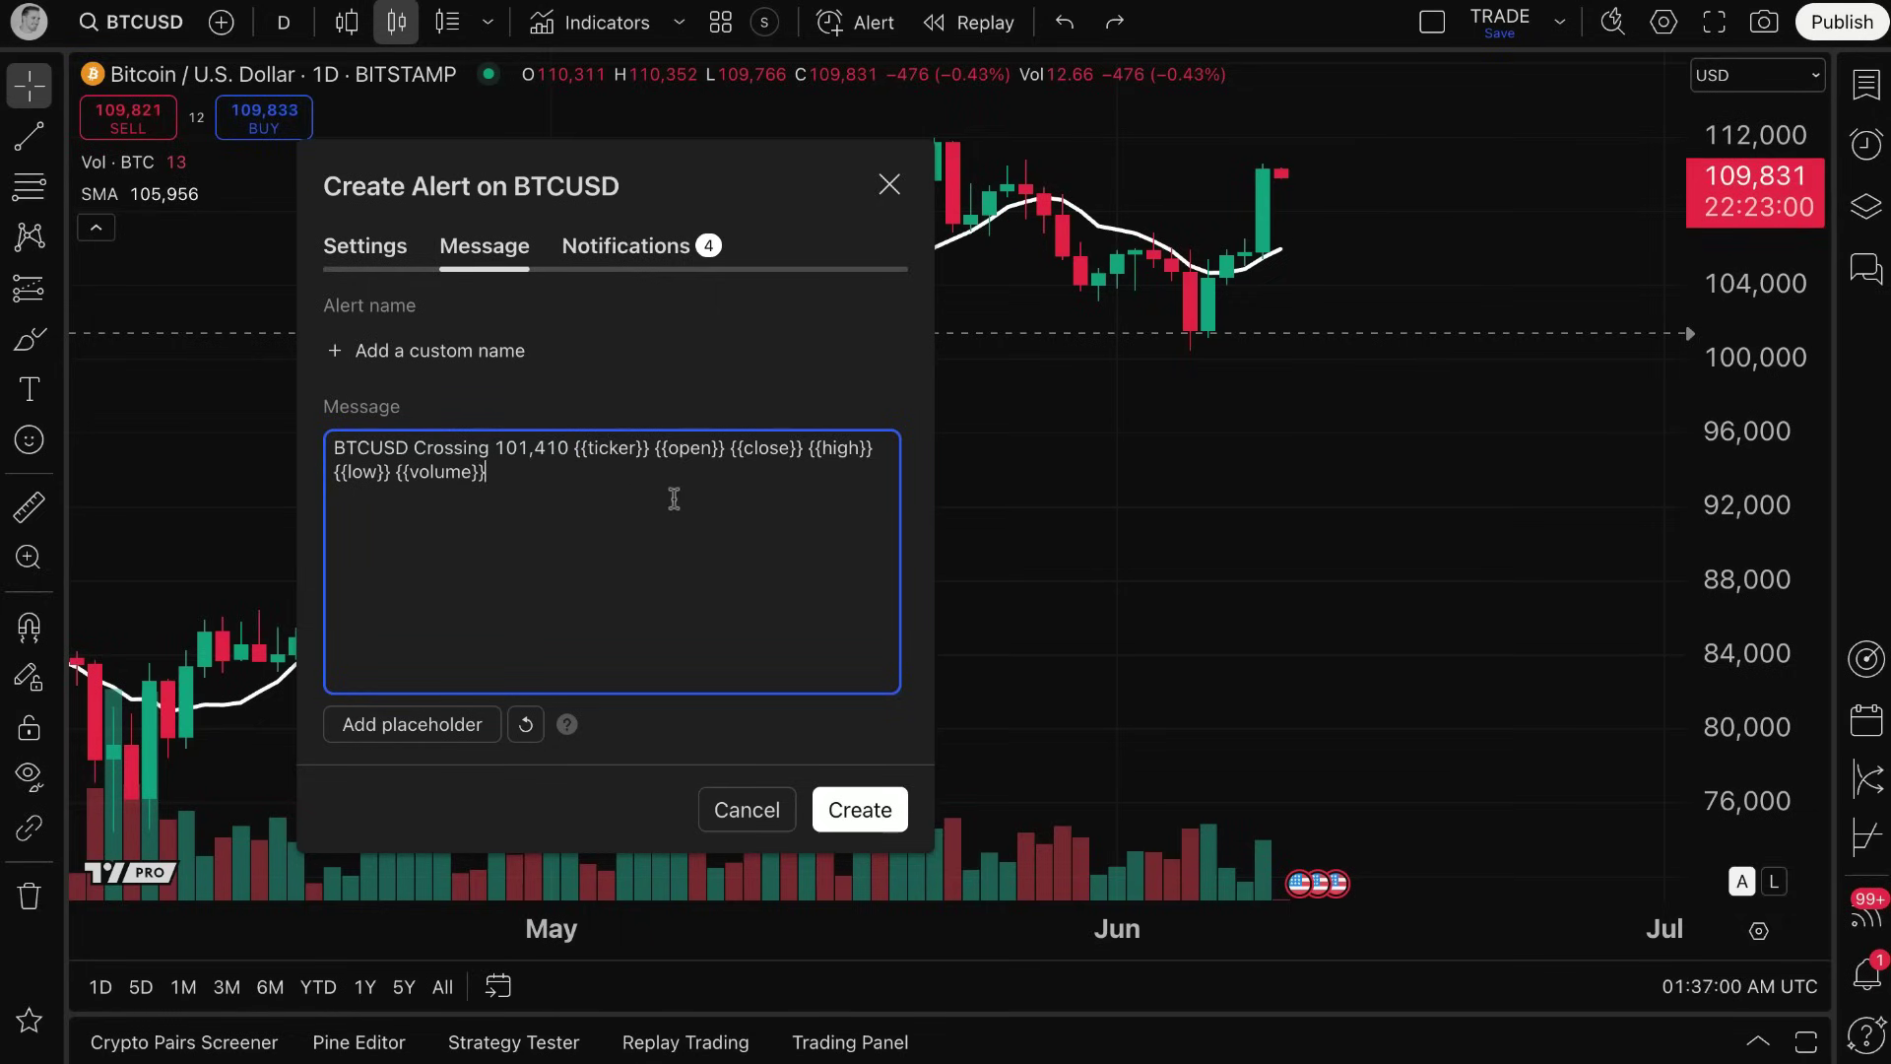
{"action": "left_click", "coordinate": [574, 447], "text": "shift"}
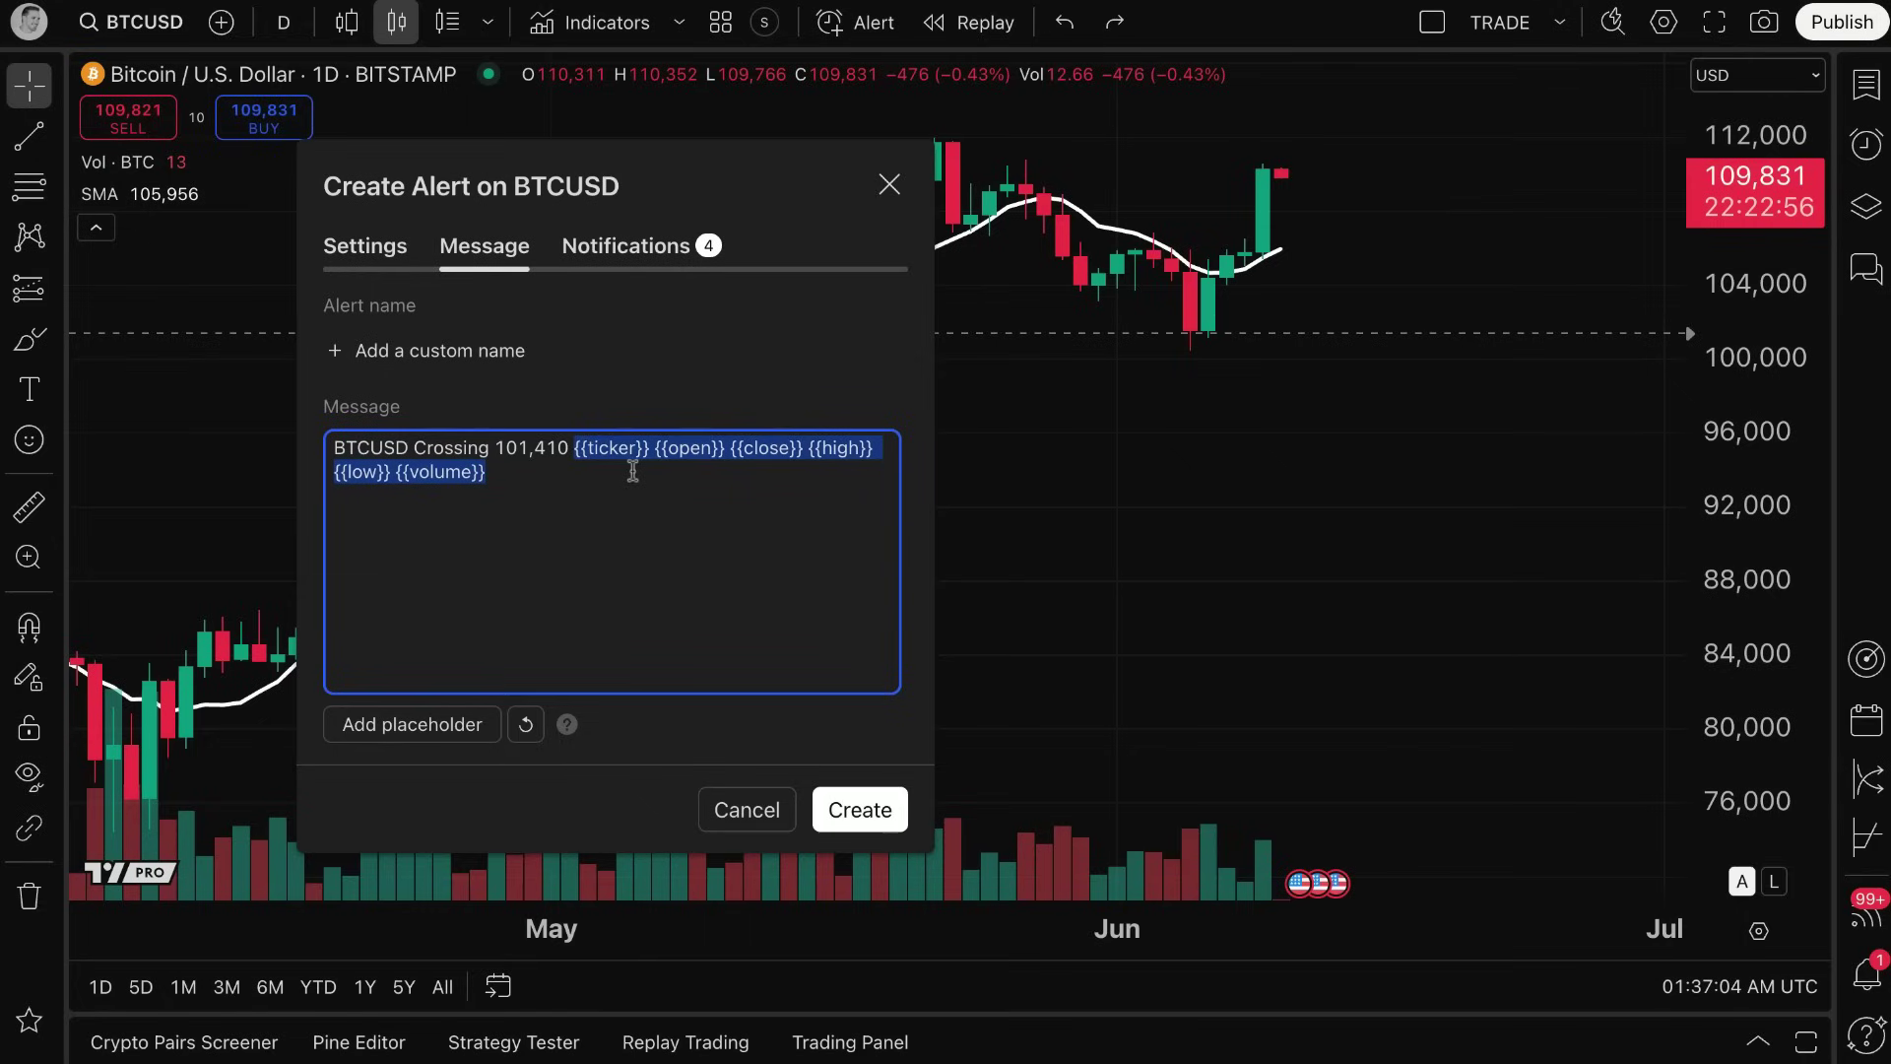
{"action": "key", "text": "Right"}
{"action": "double_click", "coordinate": [591, 447]}
{"action": "double_click", "coordinate": [671, 447]}
{"action": "double_click", "coordinate": [763, 448]}
{"action": "double_click", "coordinate": [839, 448]}
{"action": "key", "text": "ctrl+End"}
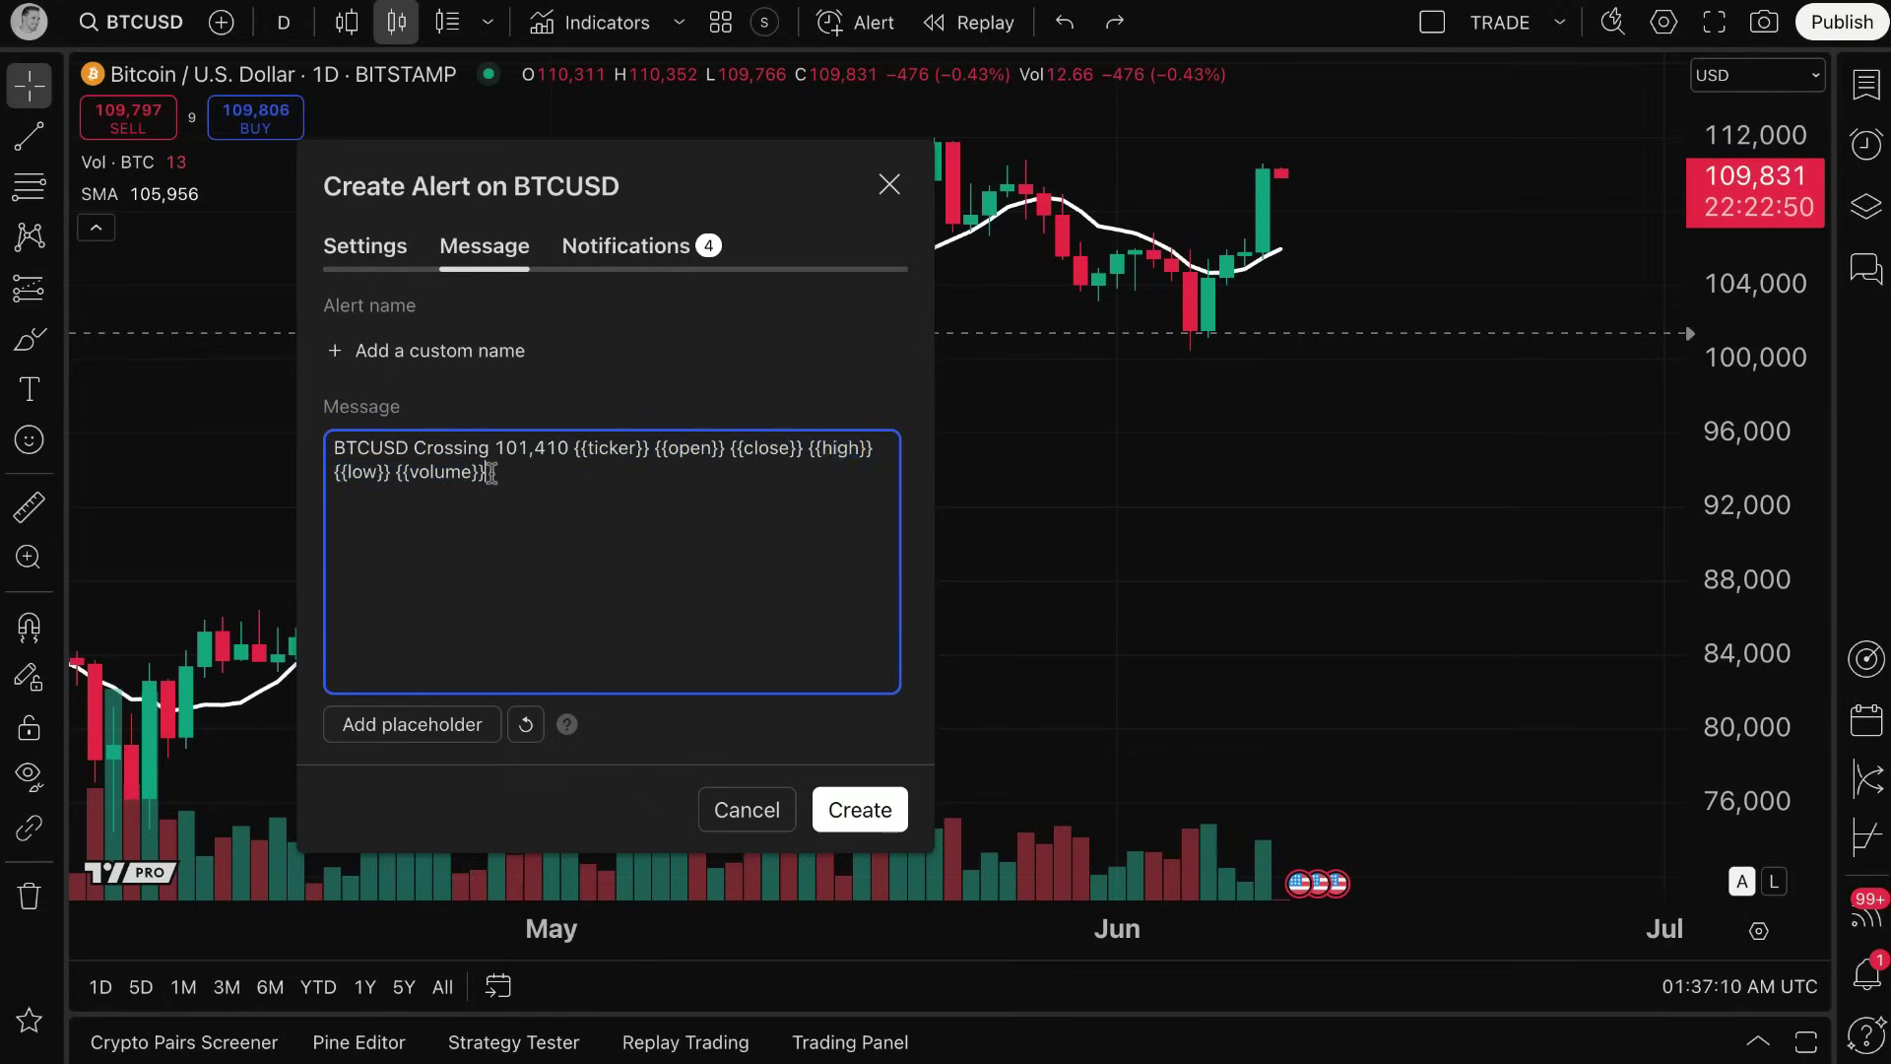
Enable the webhook URL notification for the alert, then return to its condition settings.
{"action": "left_click", "coordinate": [609, 248]}
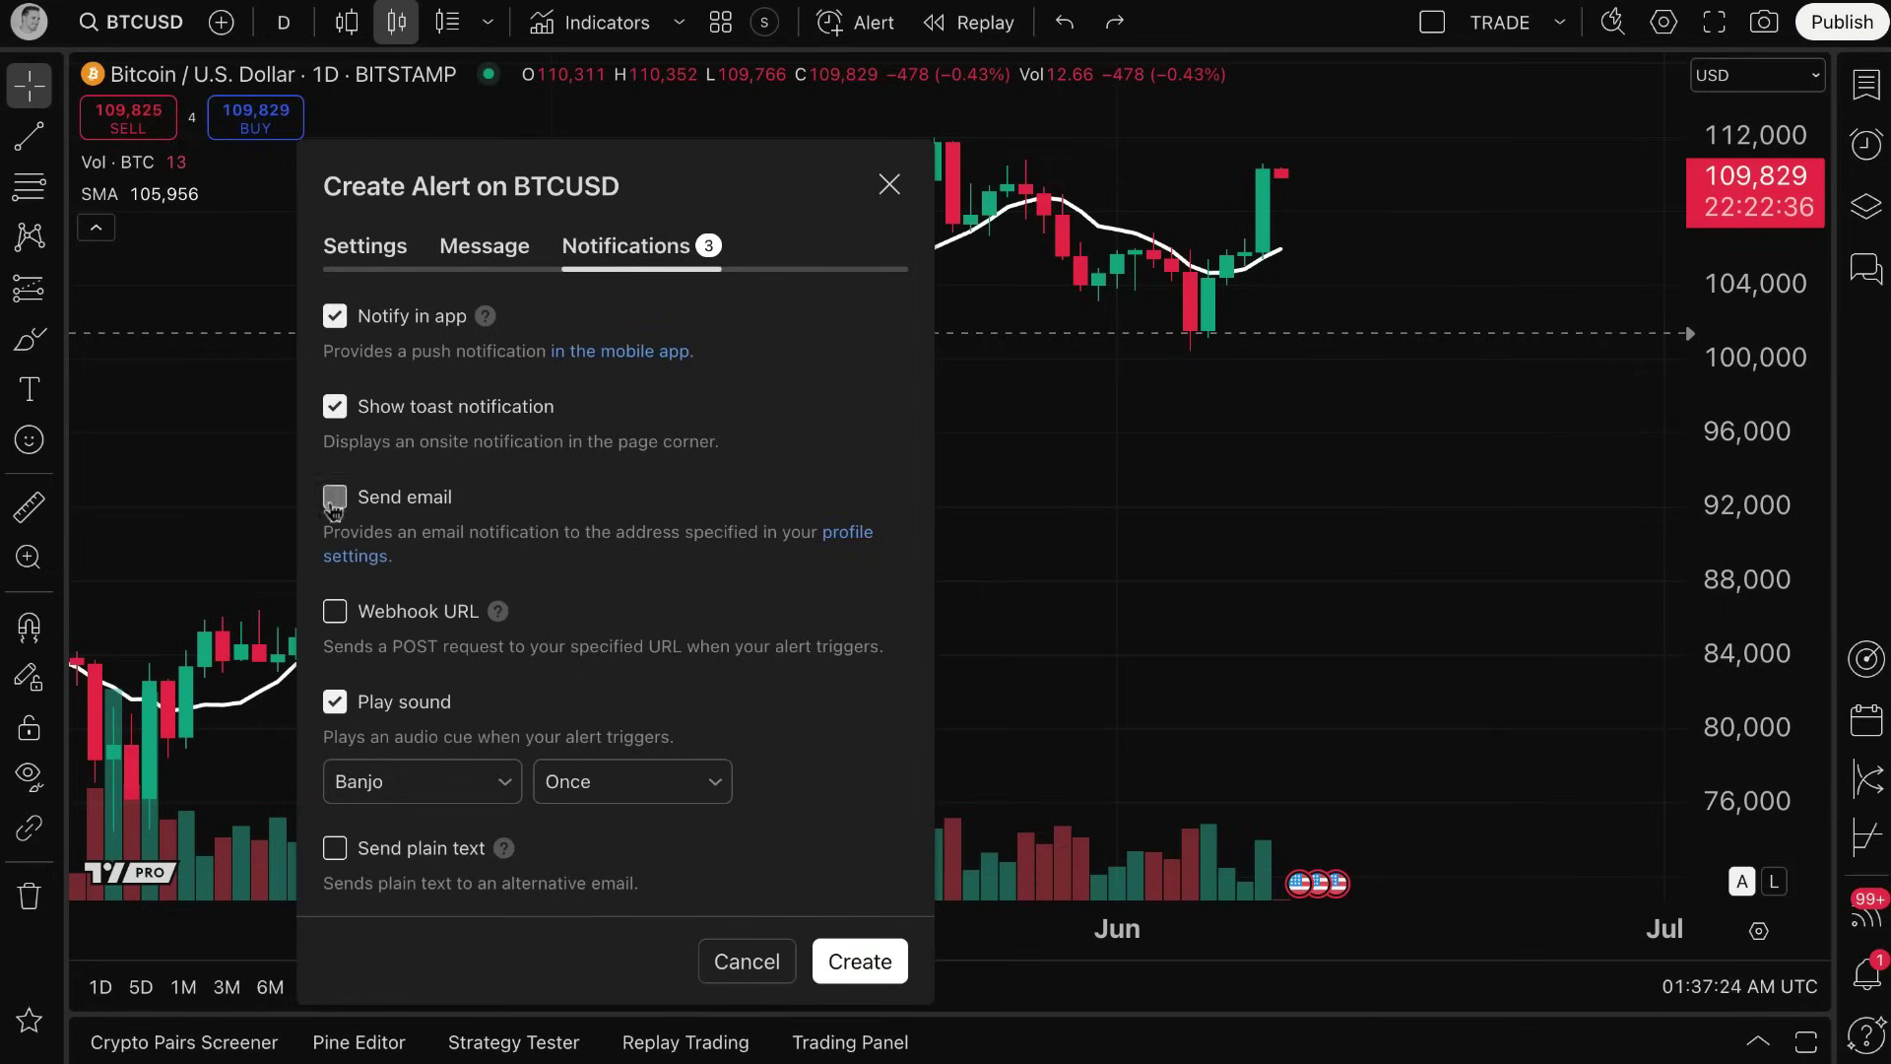
{"action": "left_click", "coordinate": [335, 611]}
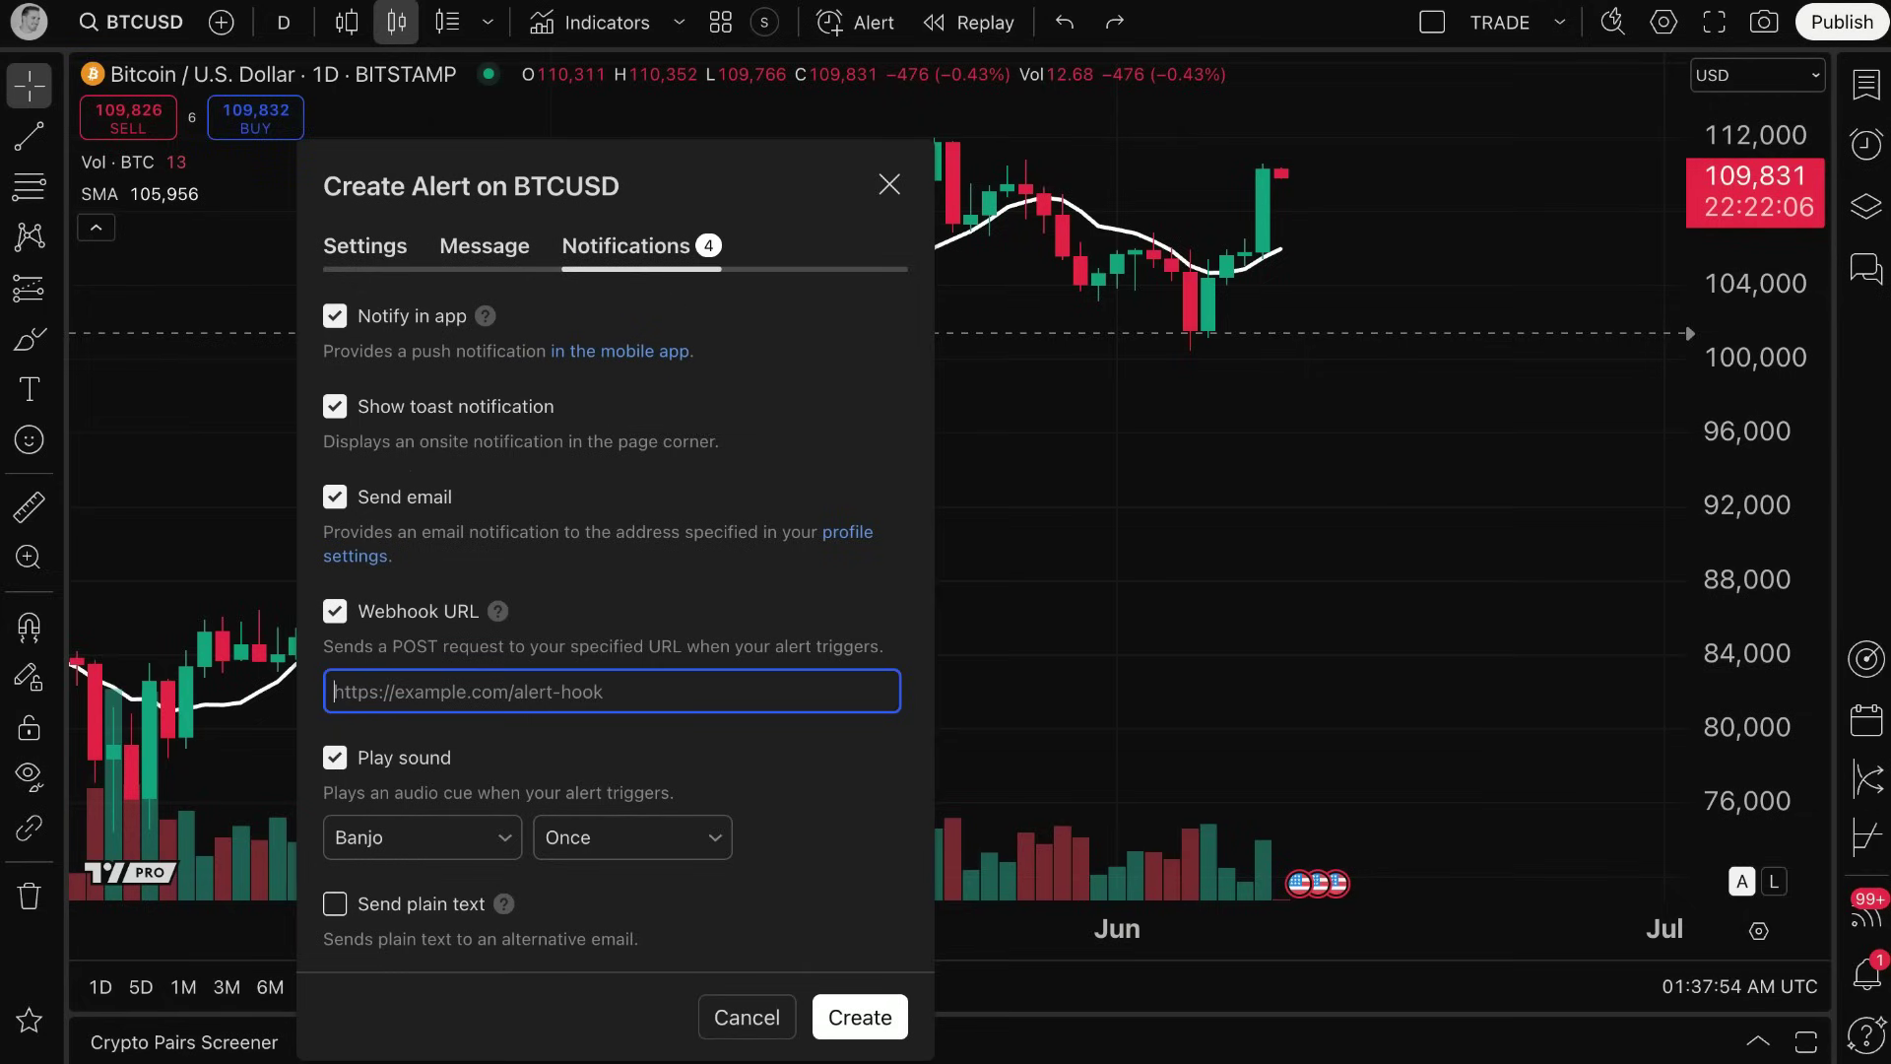
{"action": "left_click", "coordinate": [377, 254]}
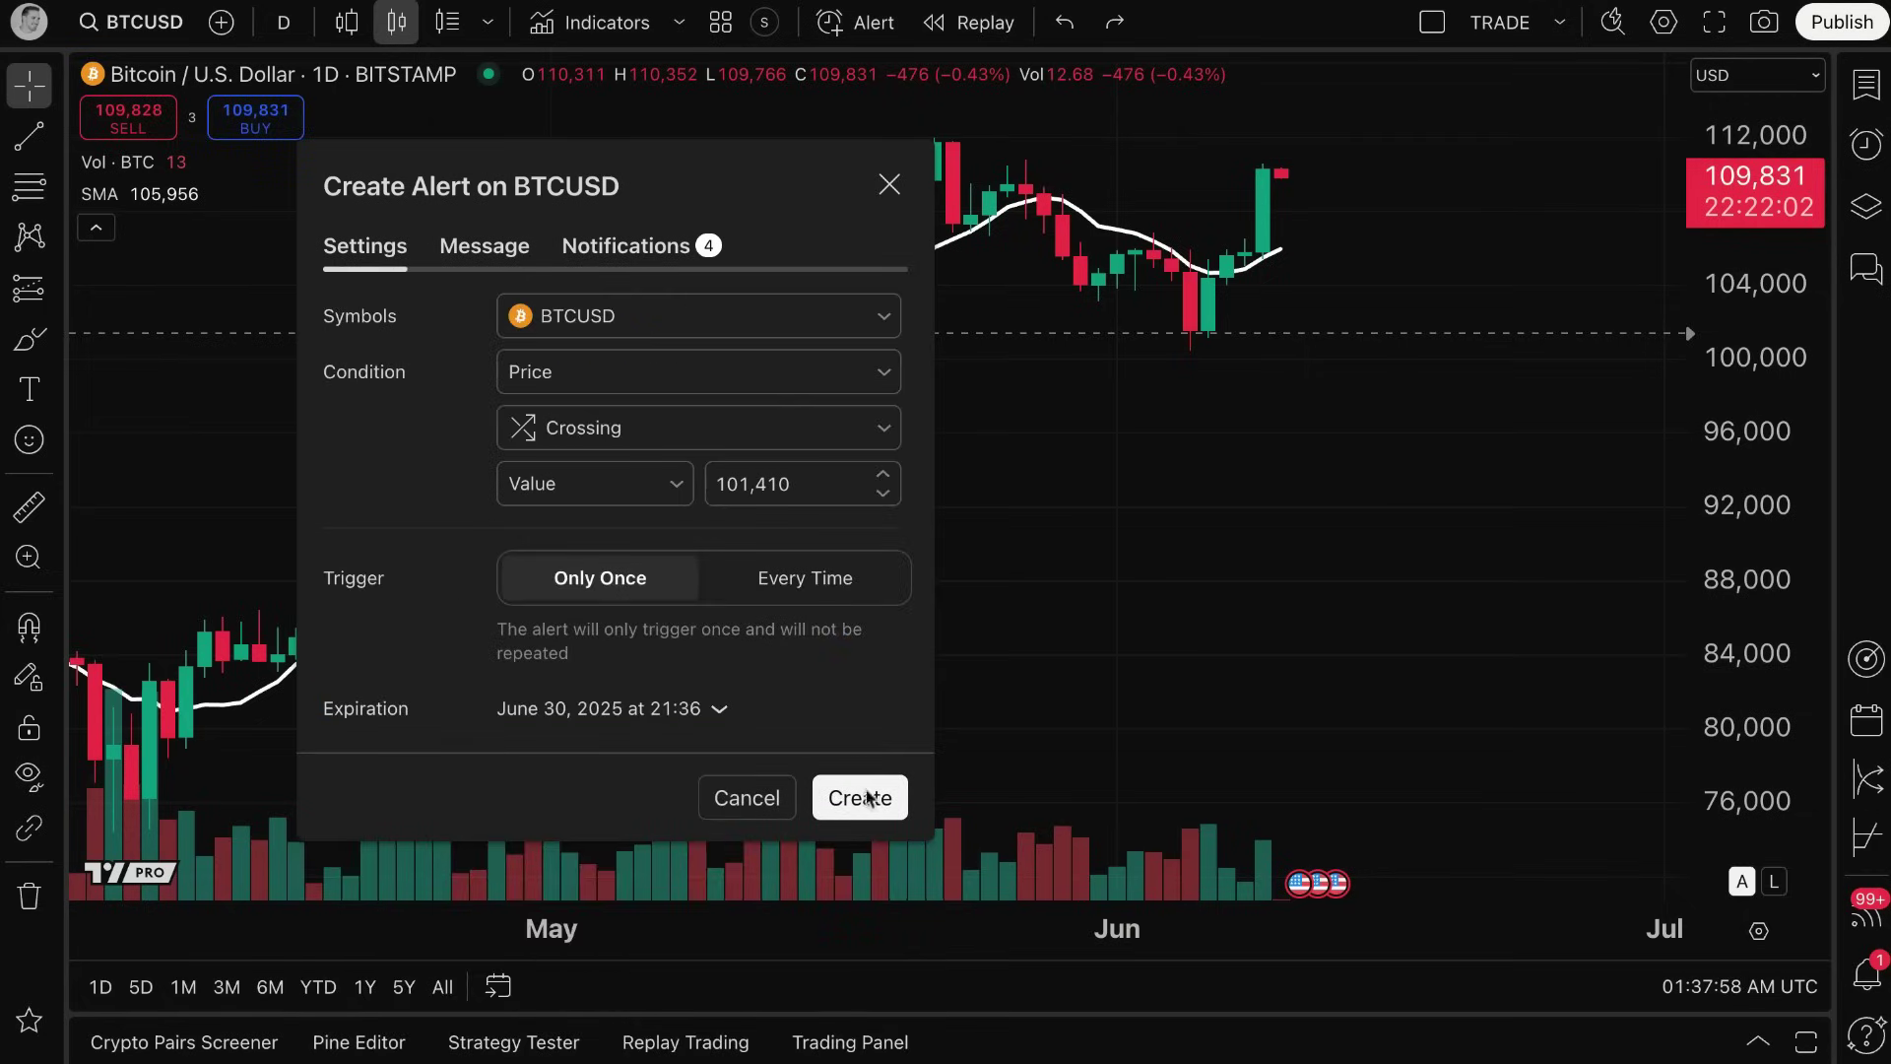
Review the available condition sources and change the price condition to Crossing Down at 101,410.
{"action": "left_click", "coordinate": [672, 435]}
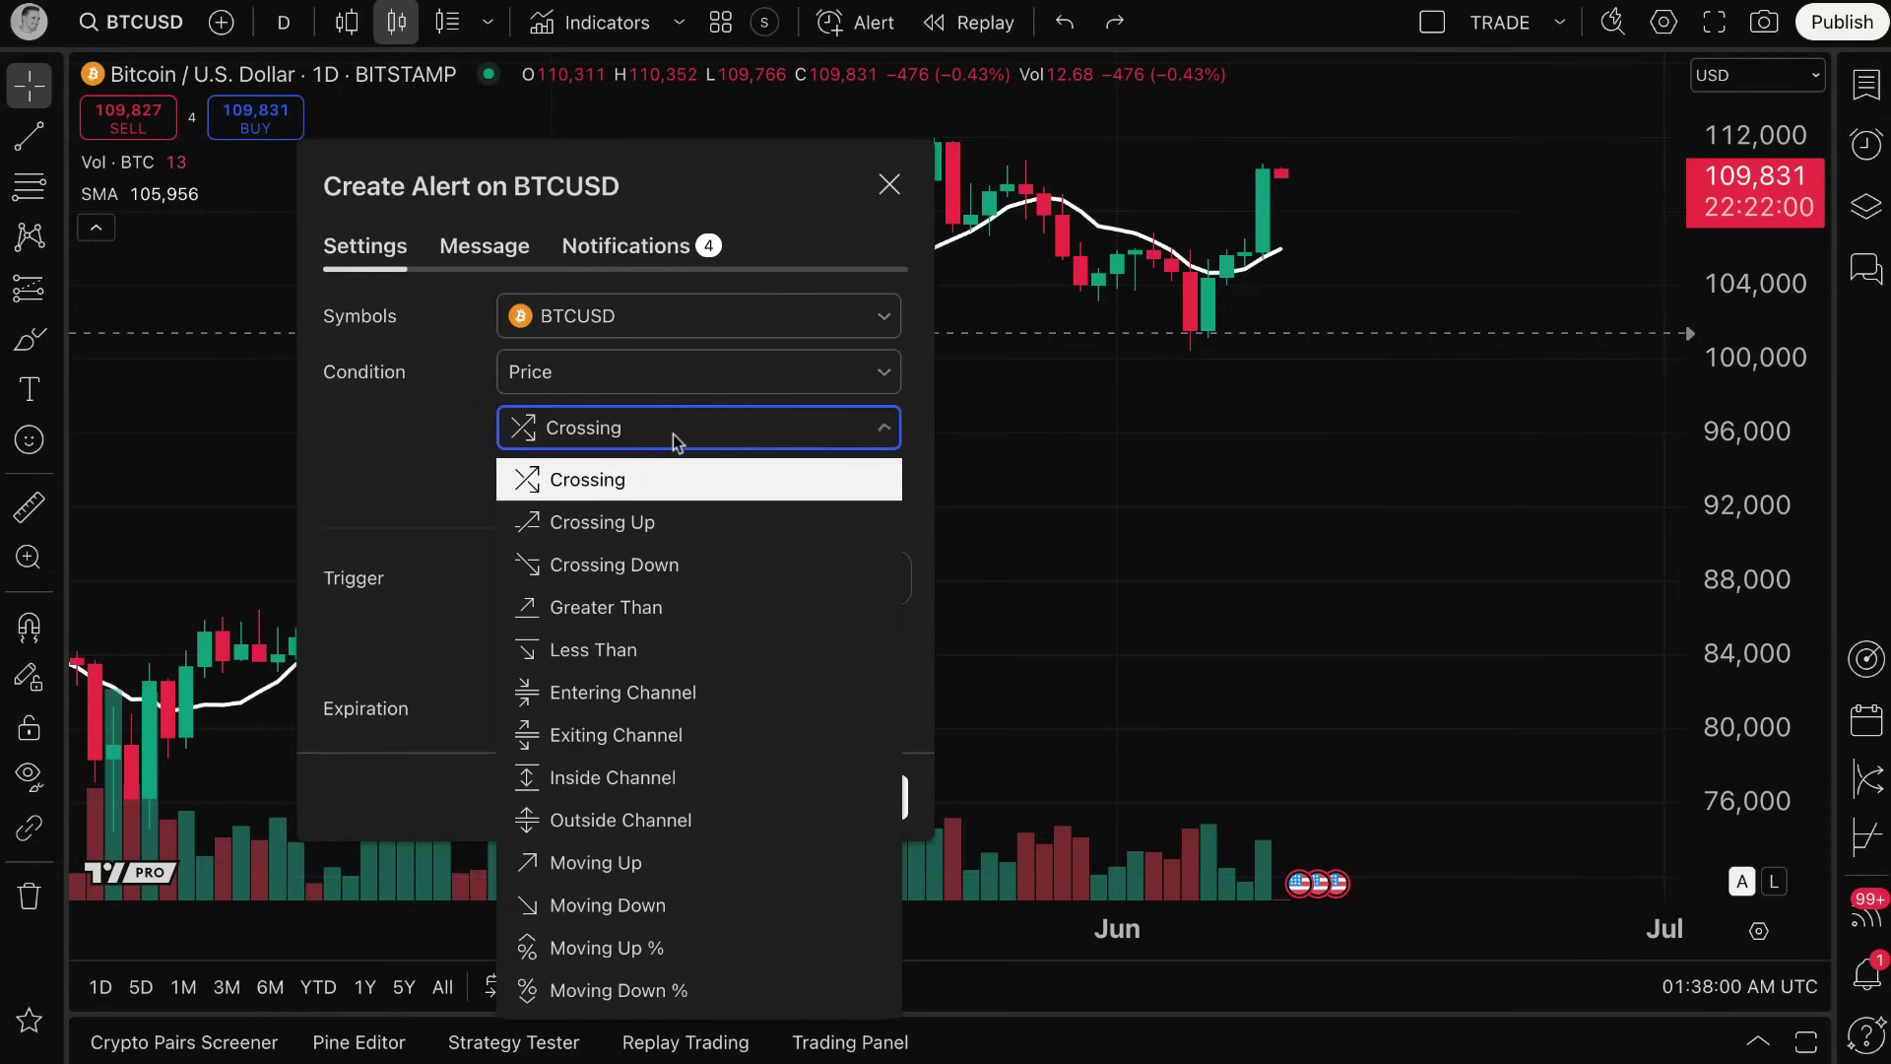
{"action": "left_click", "coordinate": [705, 381]}
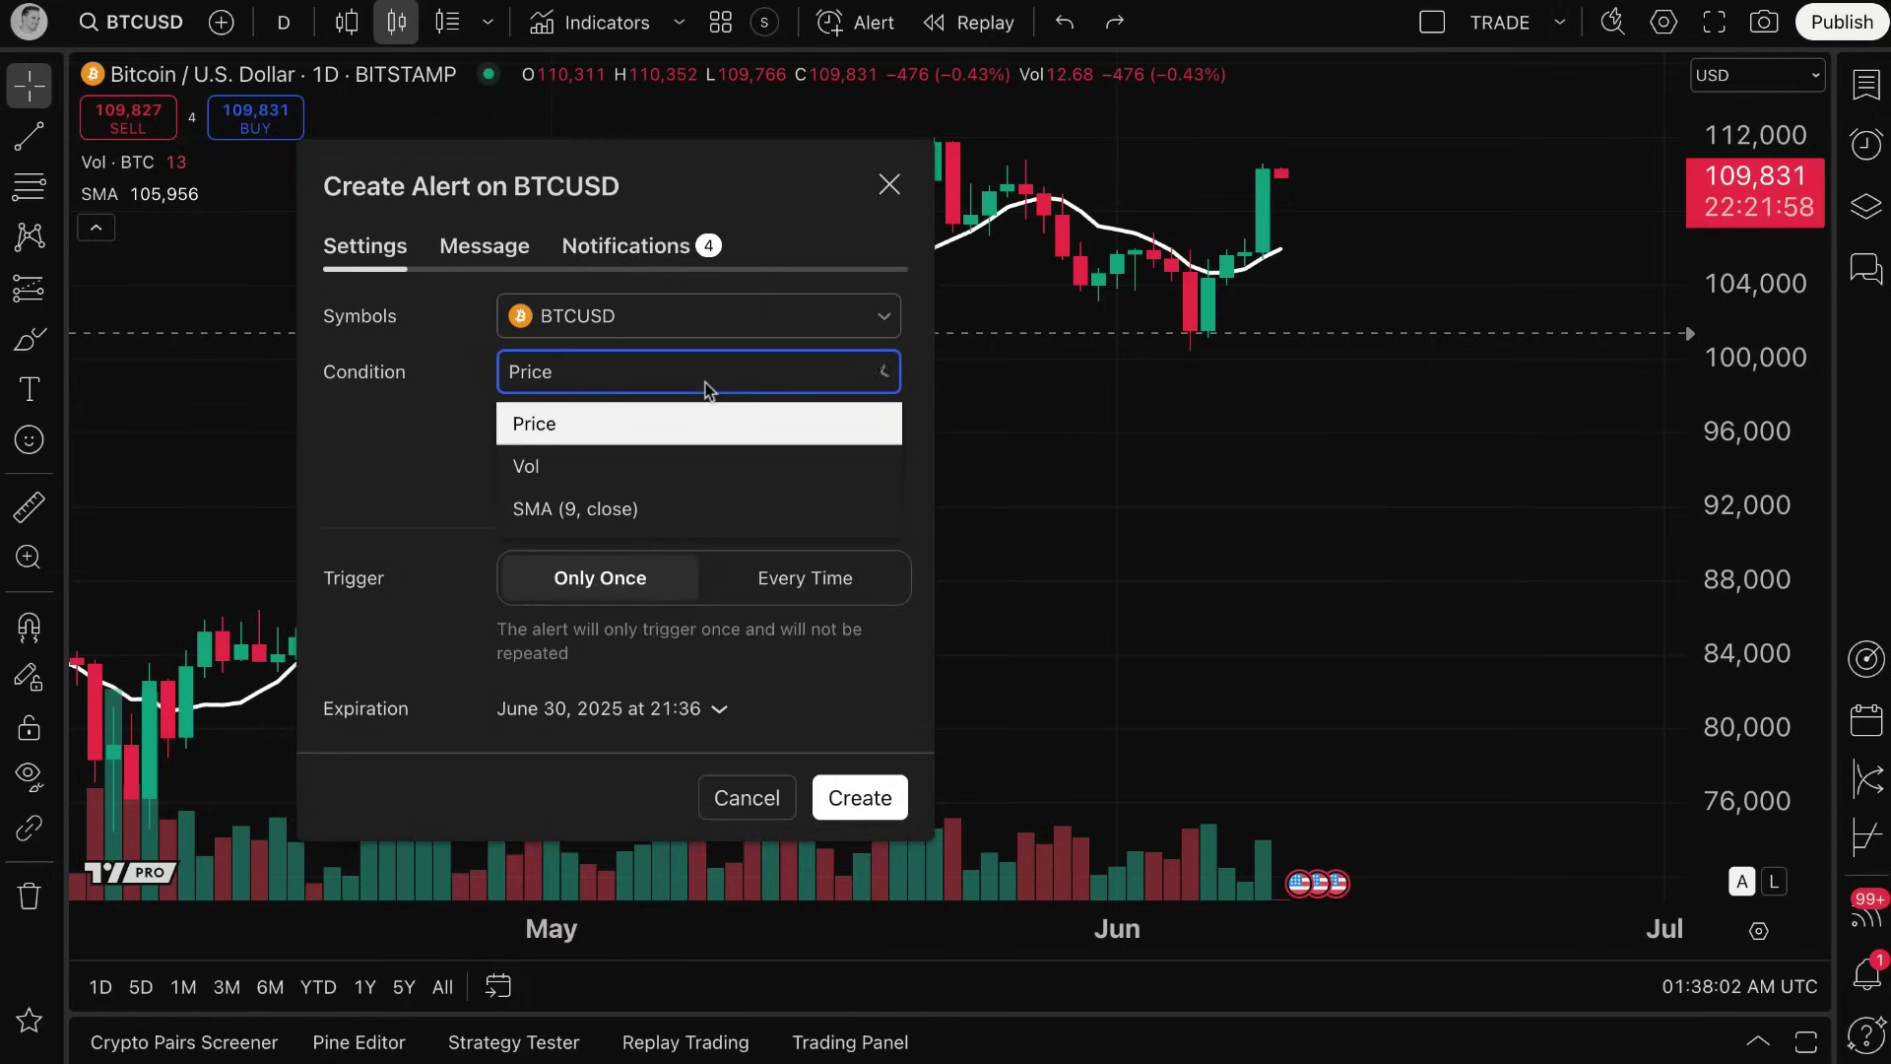
{"action": "left_click", "coordinate": [926, 402]}
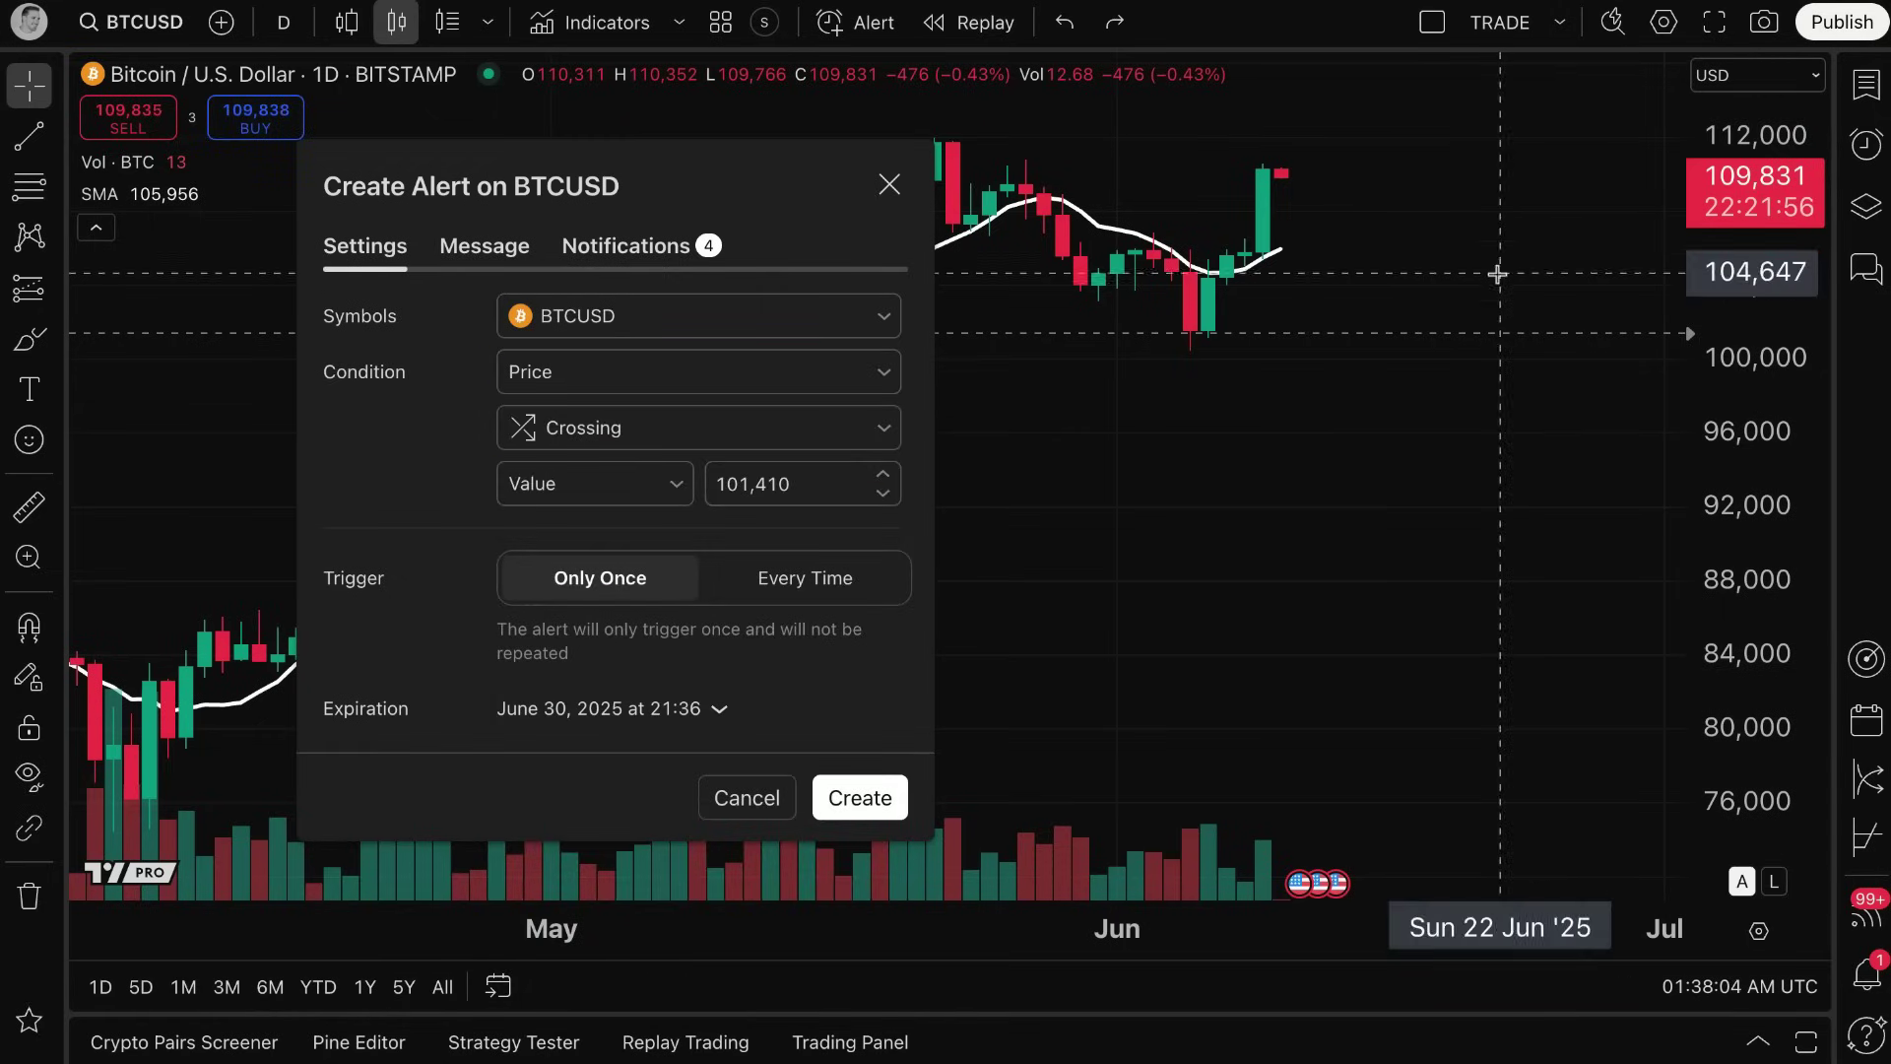
{"action": "left_click", "coordinate": [696, 433]}
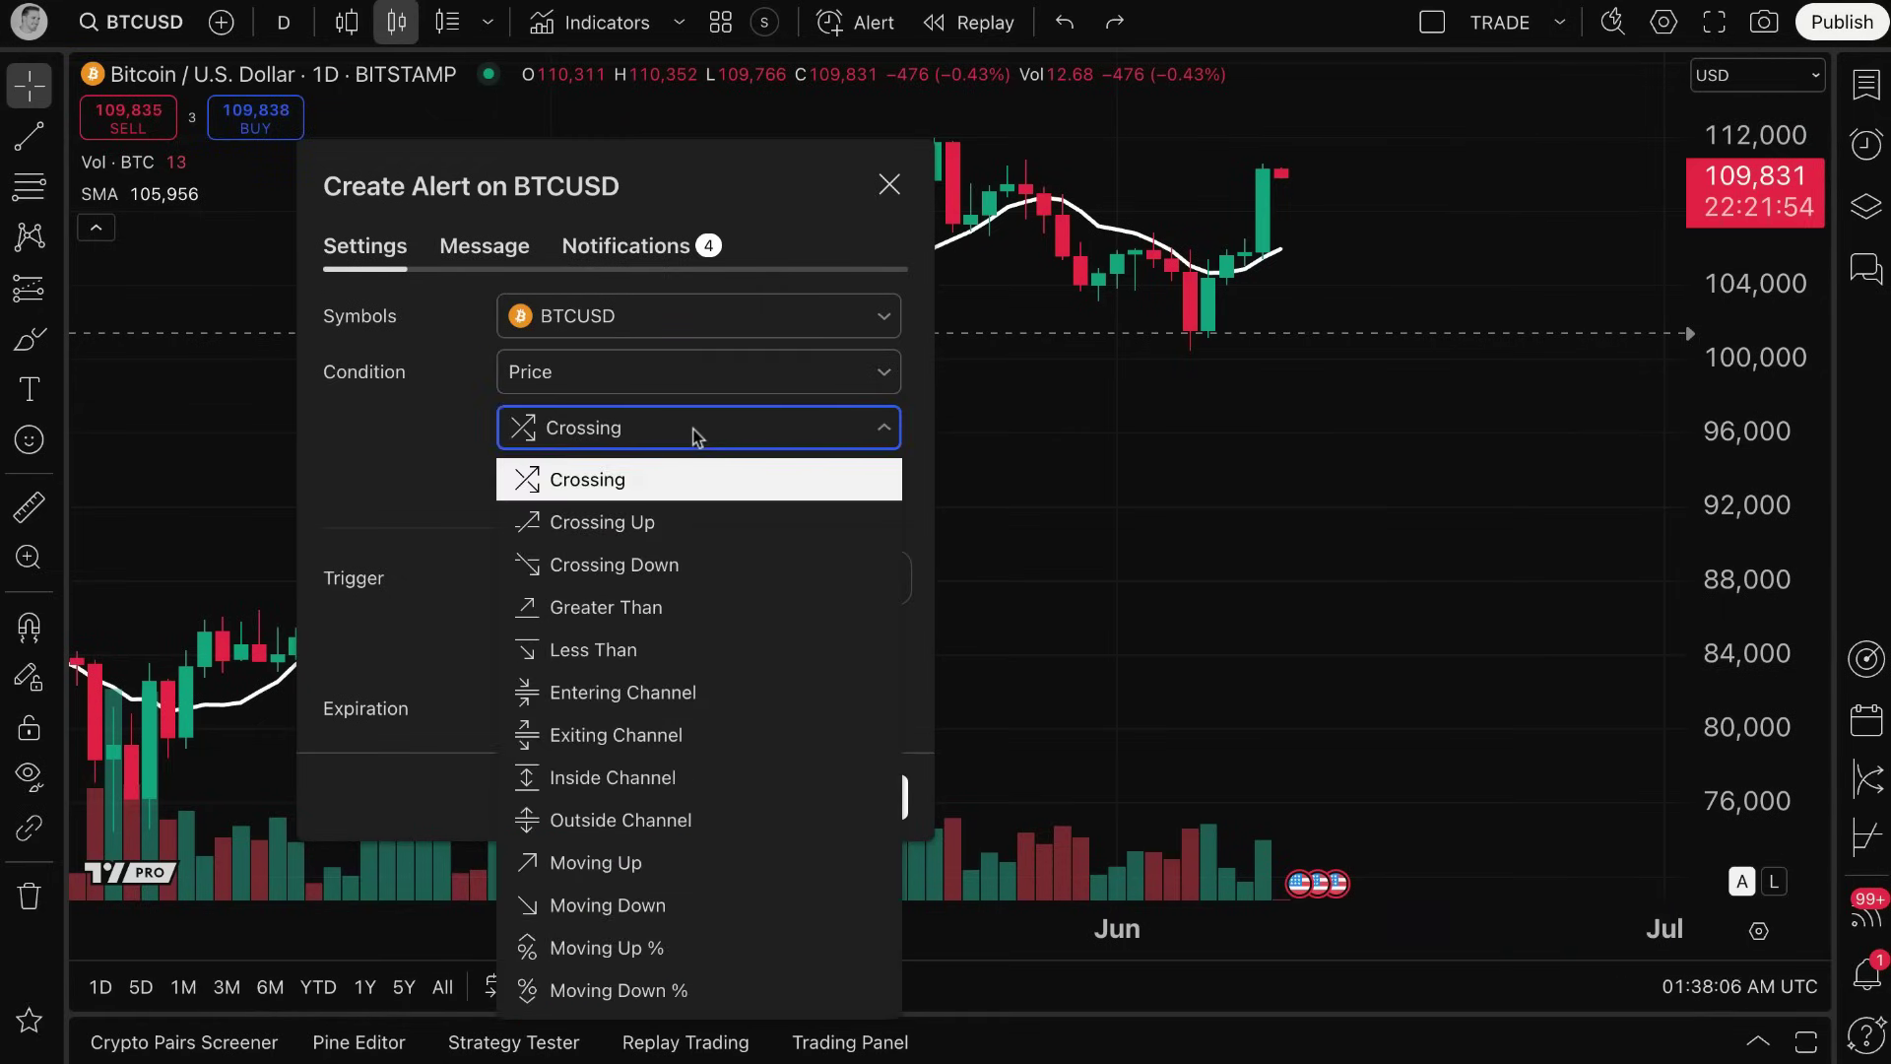
{"action": "left_click", "coordinate": [695, 564]}
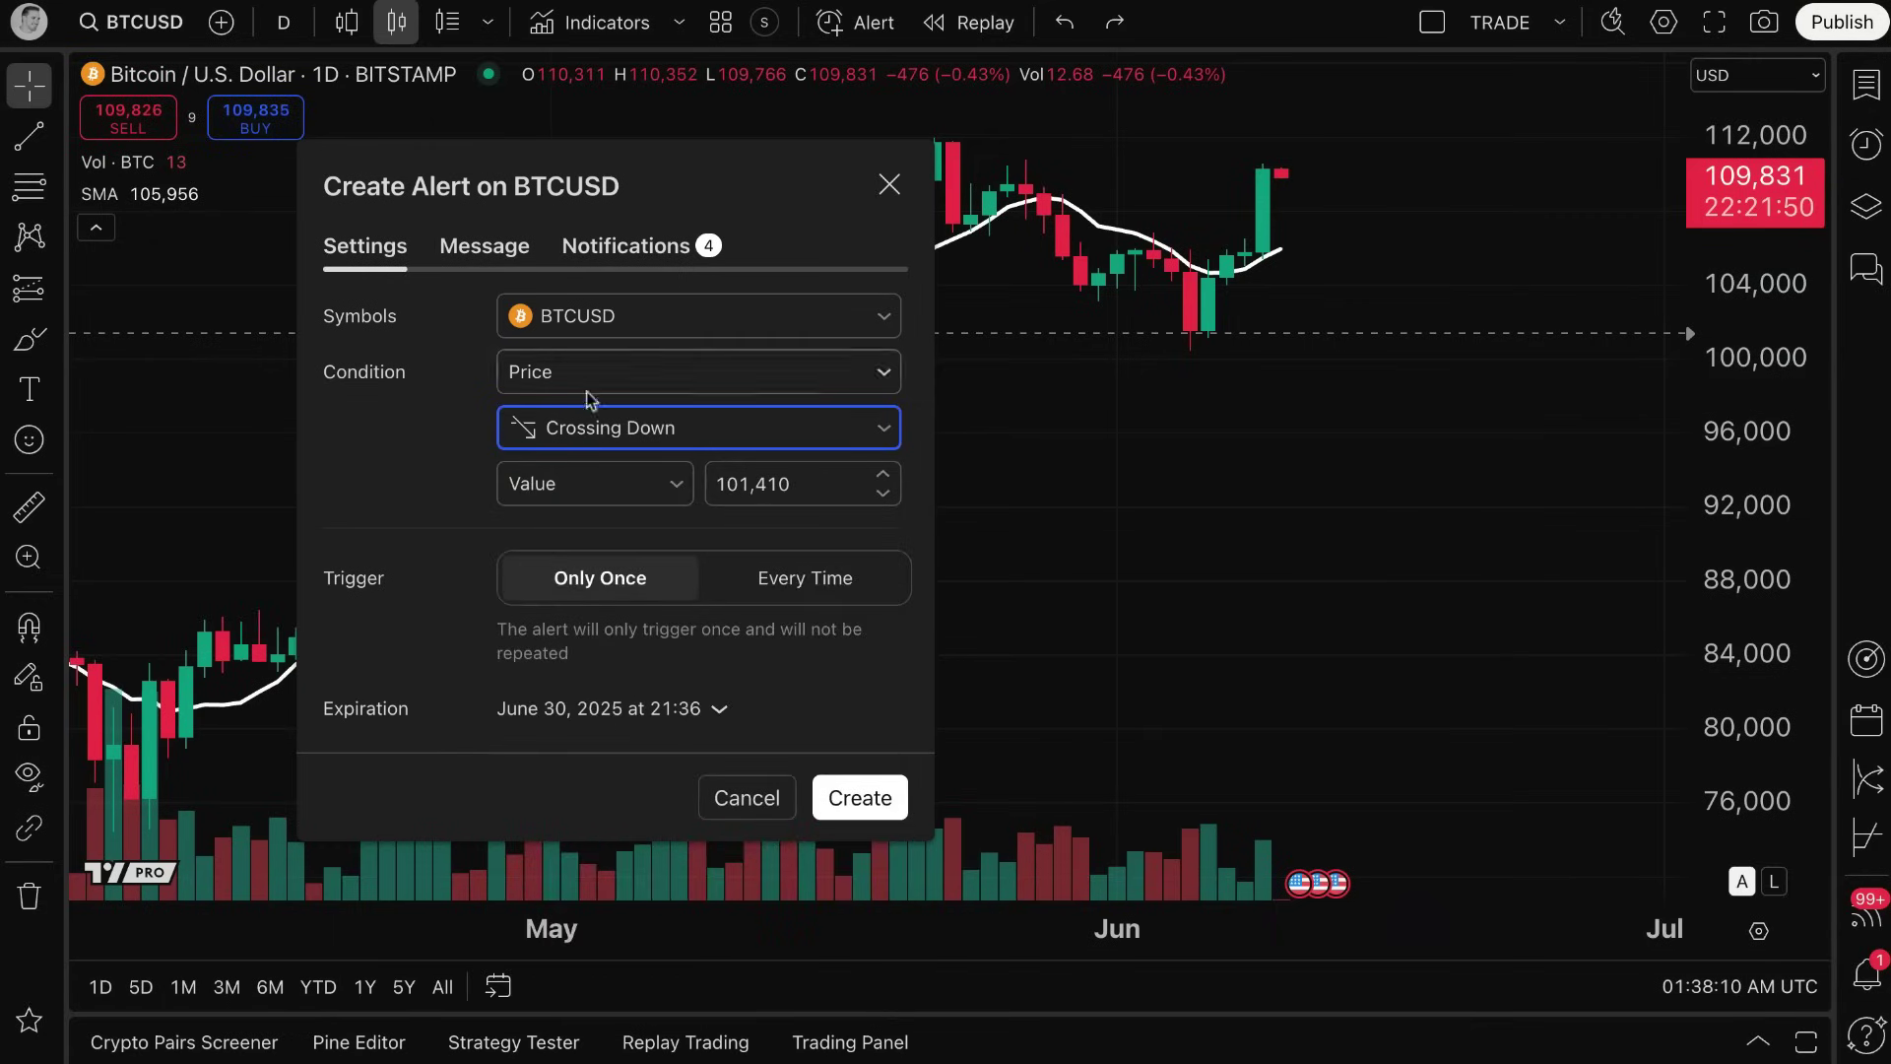
Disable the webhook URL notification and create the alert.
{"action": "left_click", "coordinate": [860, 796]}
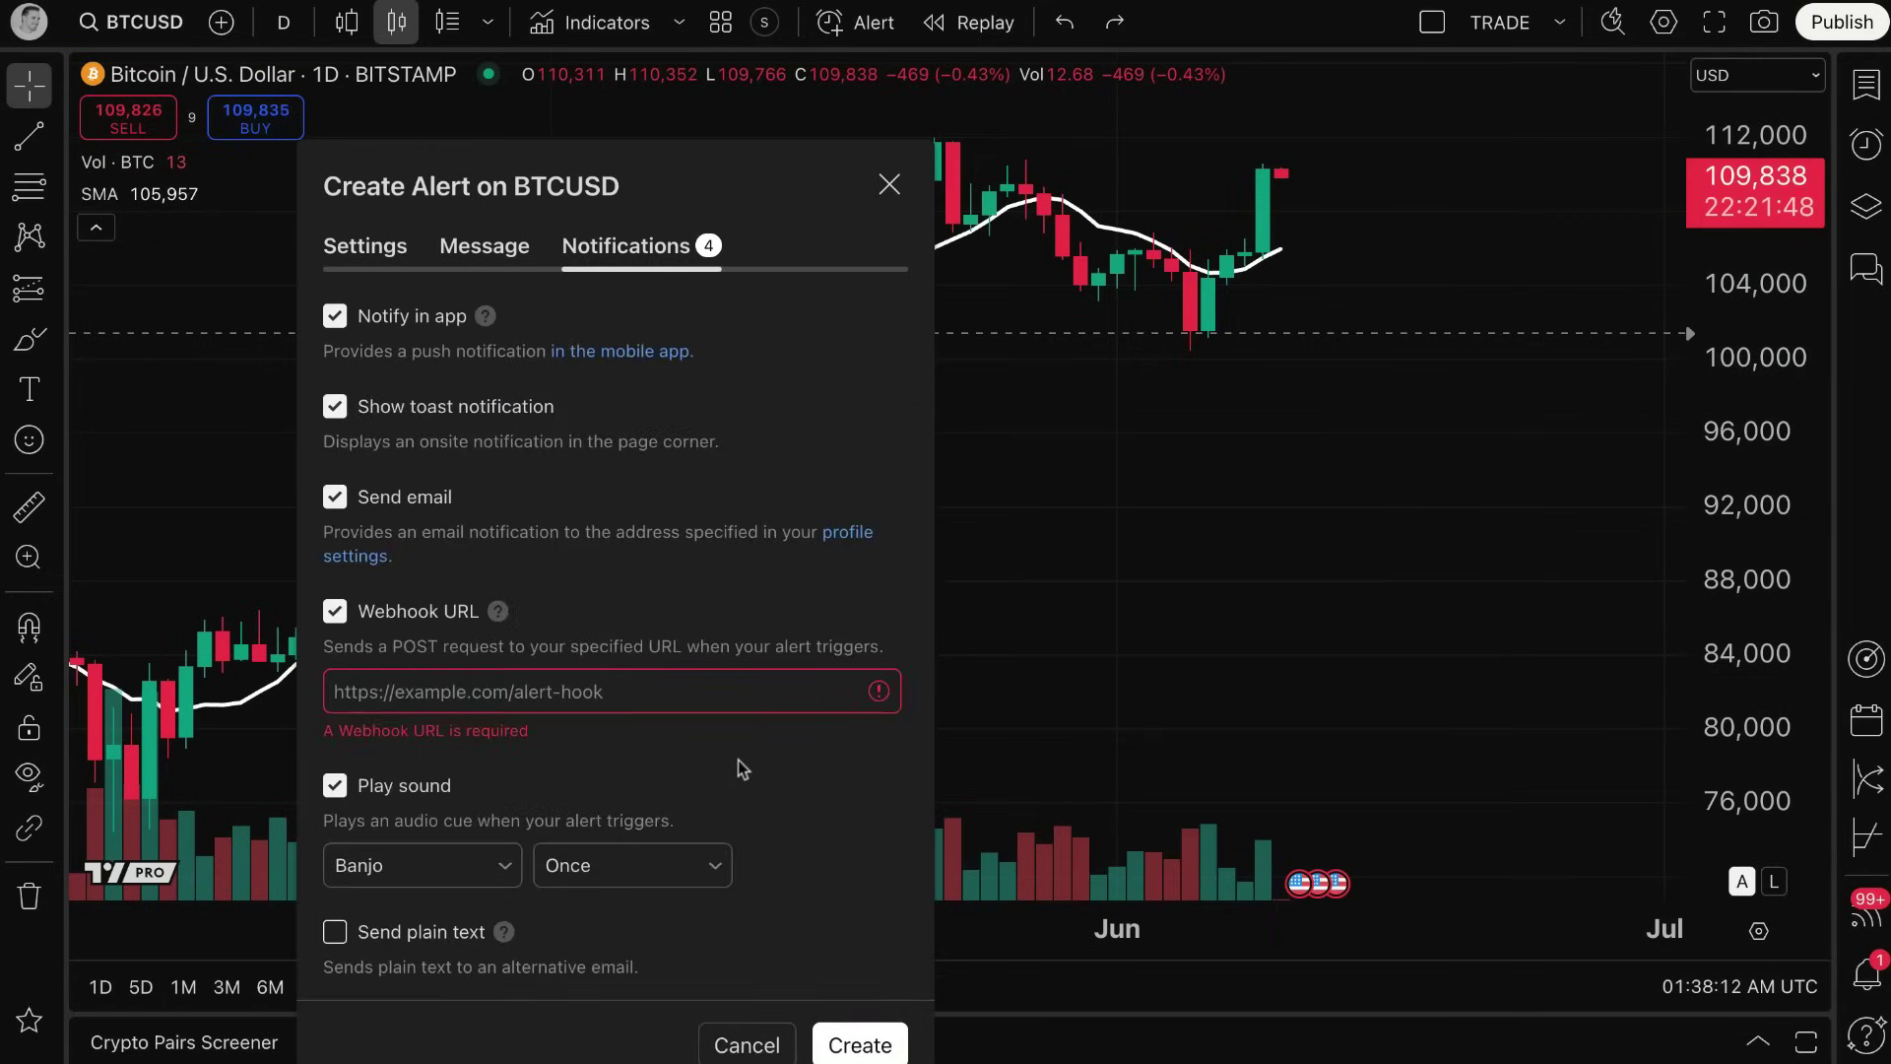
{"action": "left_click", "coordinate": [335, 611]}
{"action": "left_click", "coordinate": [845, 969]}
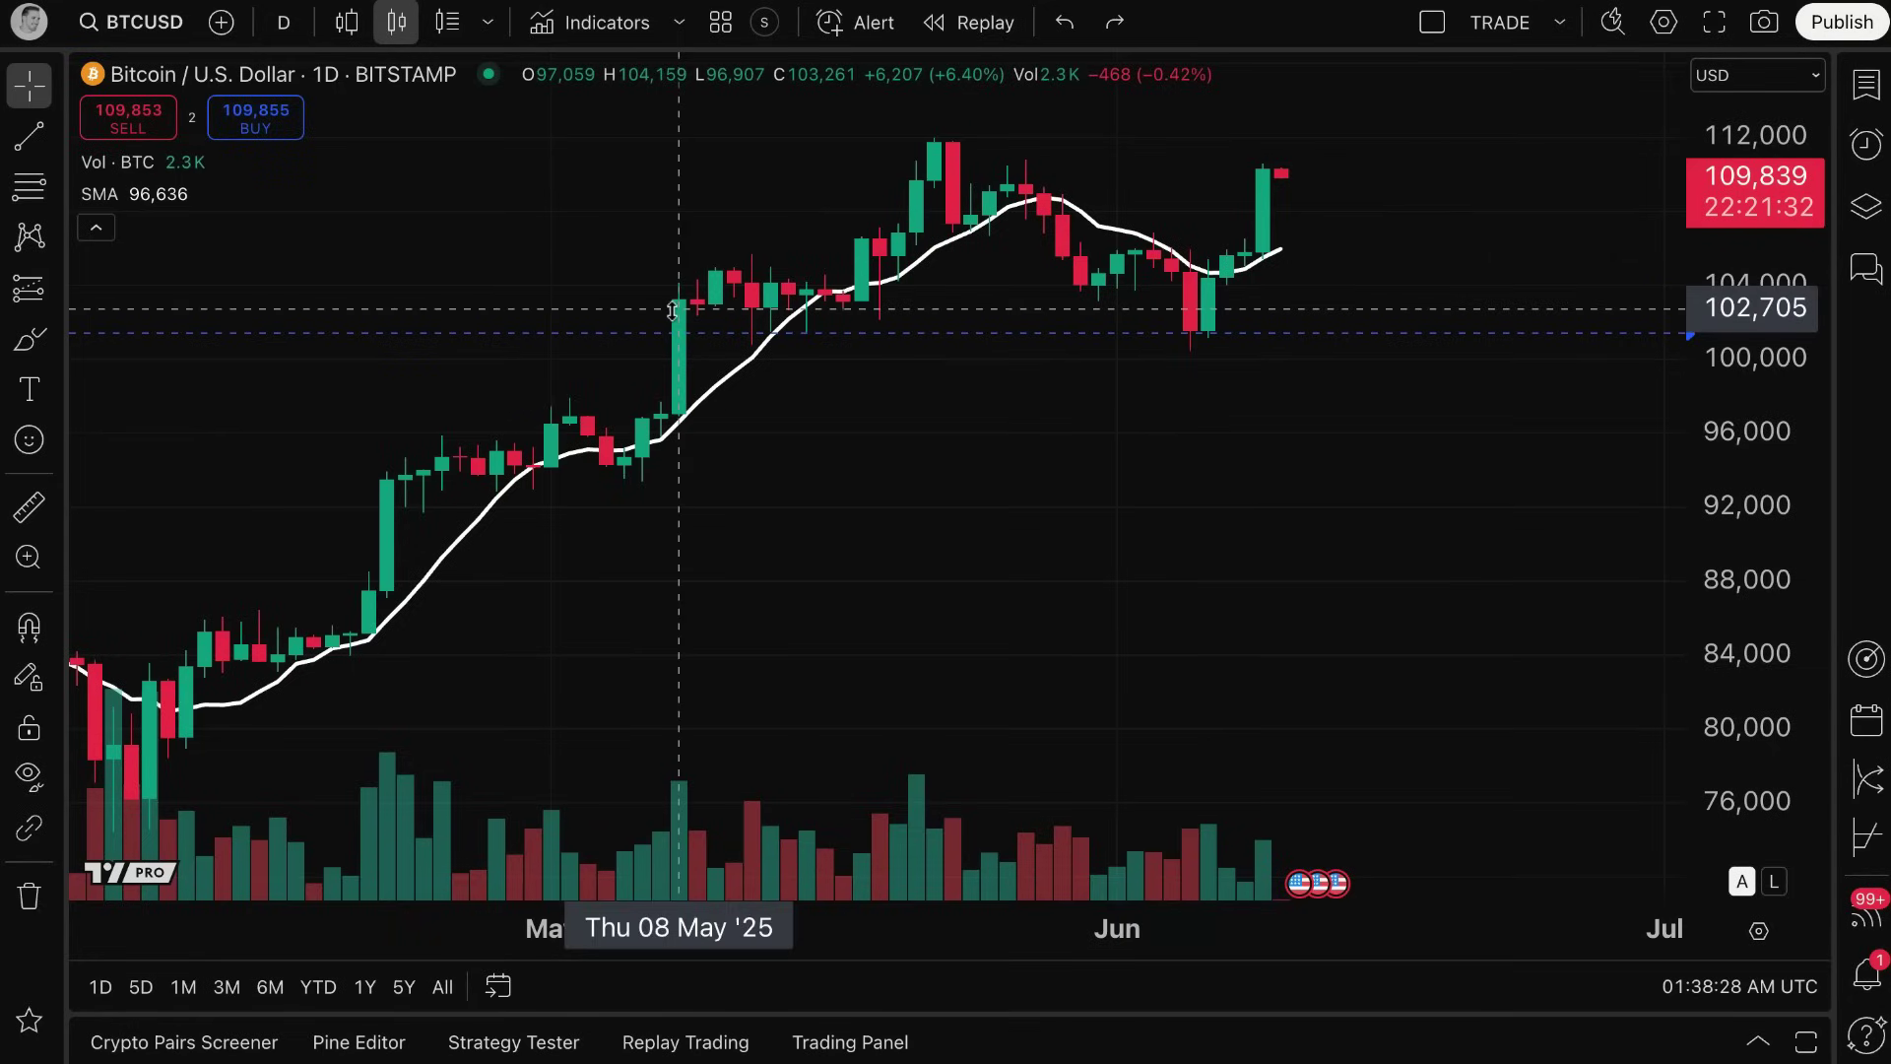
Draw a rising trend line from about 86,877 on 22 May to about 109,683 on 16 June 2025.
{"action": "left_click", "coordinate": [59, 136]}
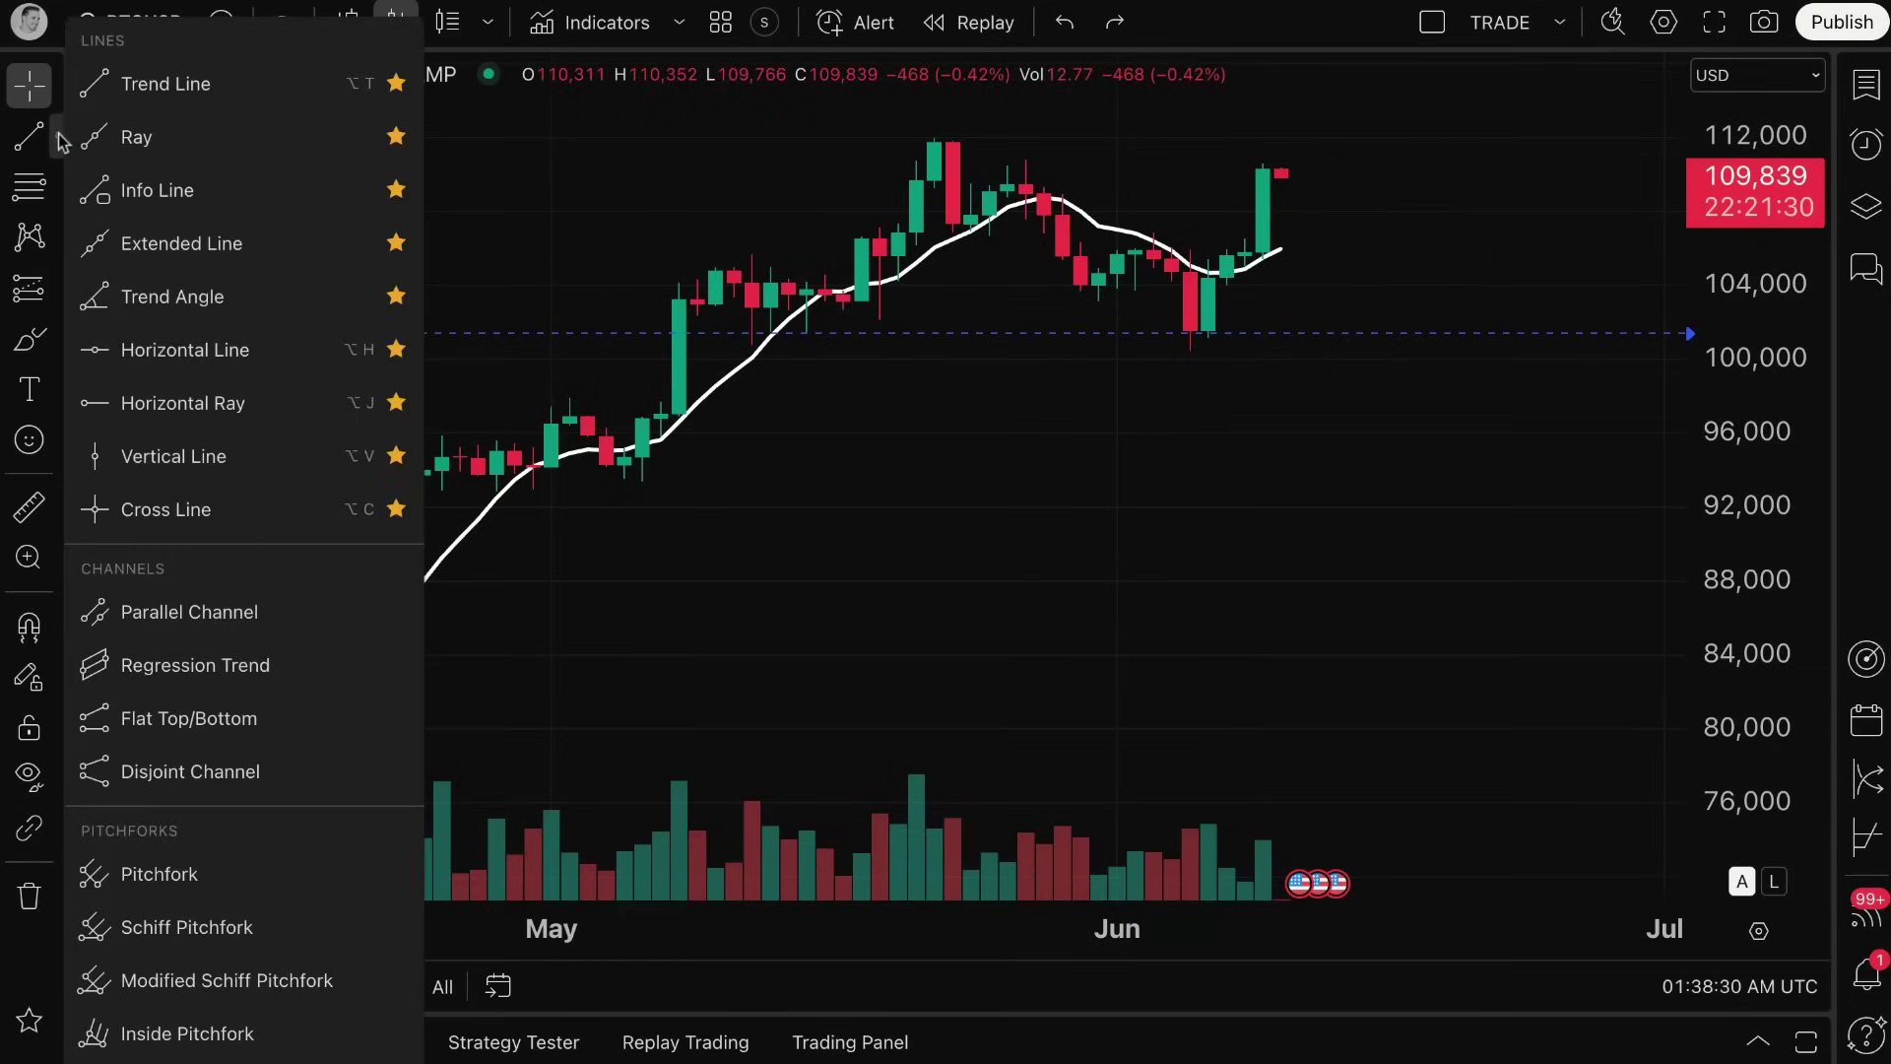
{"action": "left_click", "coordinate": [158, 84]}
{"action": "left_click", "coordinate": [1172, 367]}
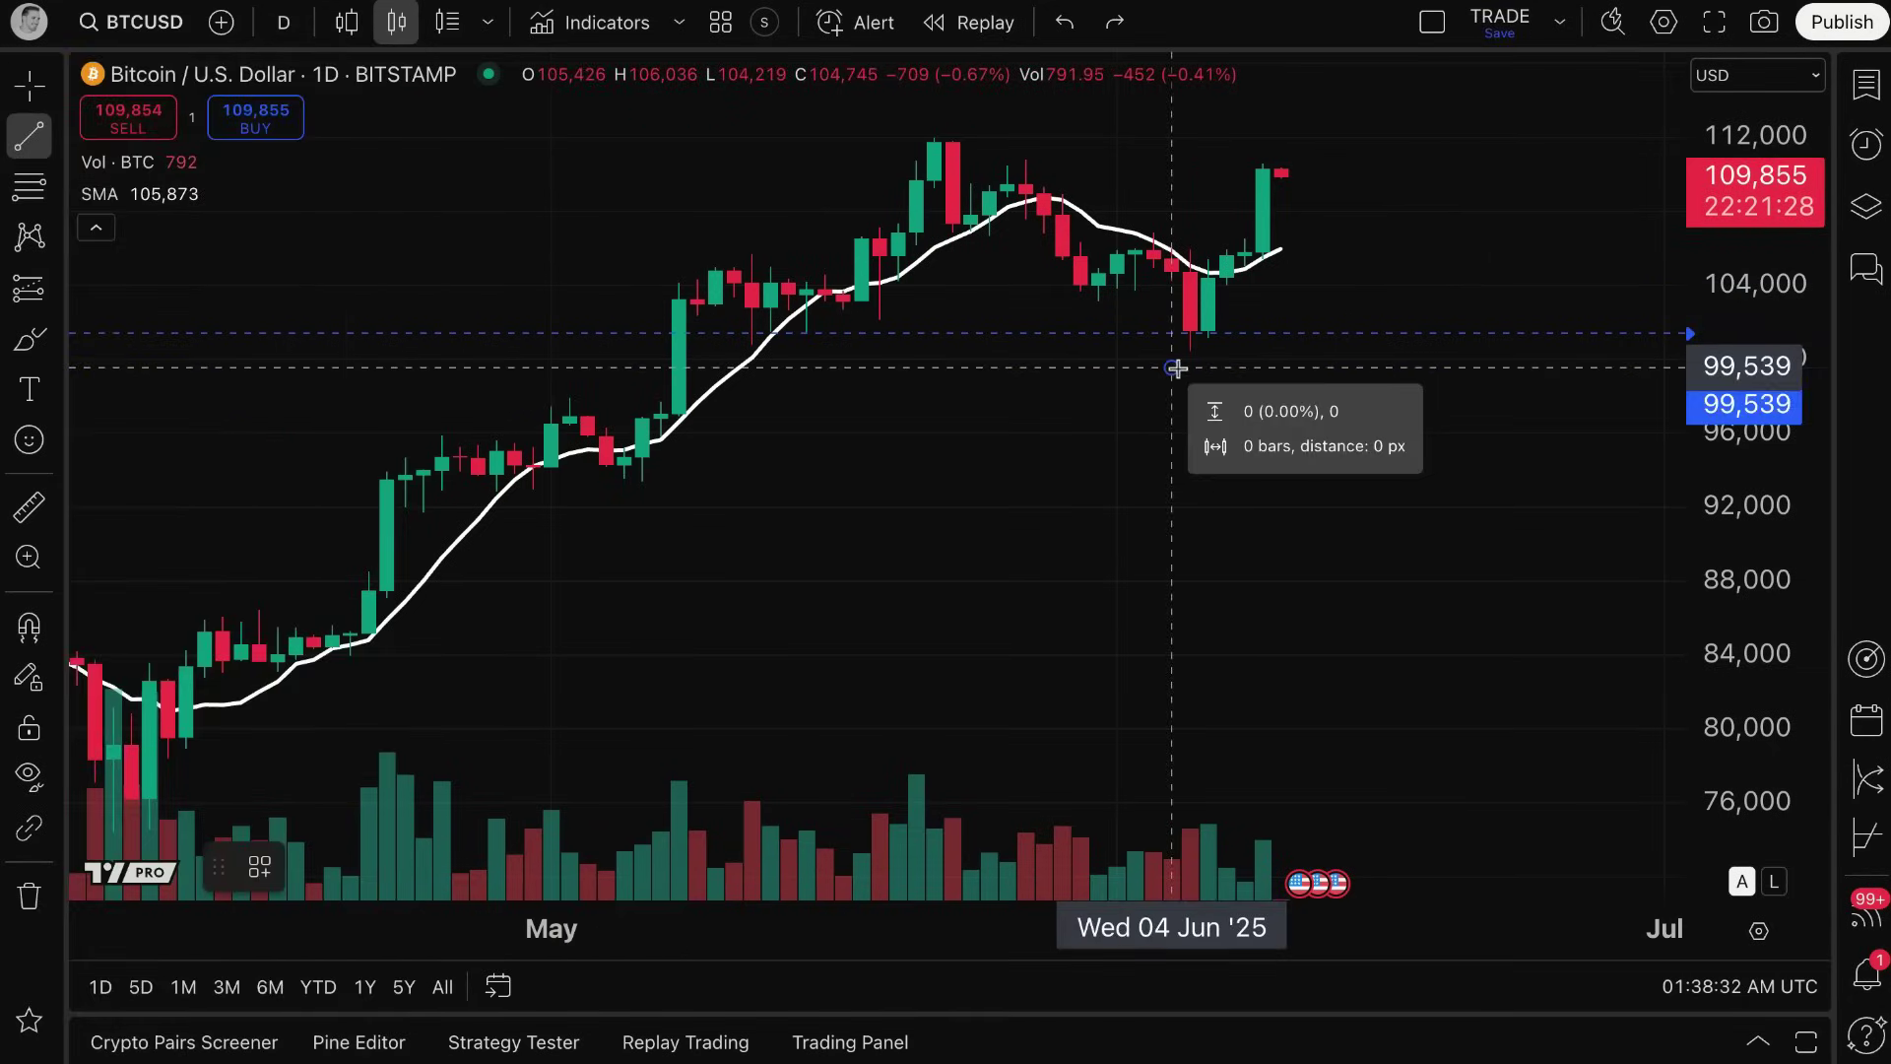
{"action": "left_click", "coordinate": [1391, 180]}
{"action": "left_click_drag", "start_coordinate": [1171, 367], "coordinate": [934, 602]}
Browse the drawing tool groups and brush a freehand loop beneath the trend line plus a rising scribble beside the latest candles.
{"action": "left_click", "coordinate": [54, 143]}
{"action": "left_click", "coordinate": [56, 193]}
{"action": "left_click", "coordinate": [58, 239]}
{"action": "left_click", "coordinate": [57, 286]}
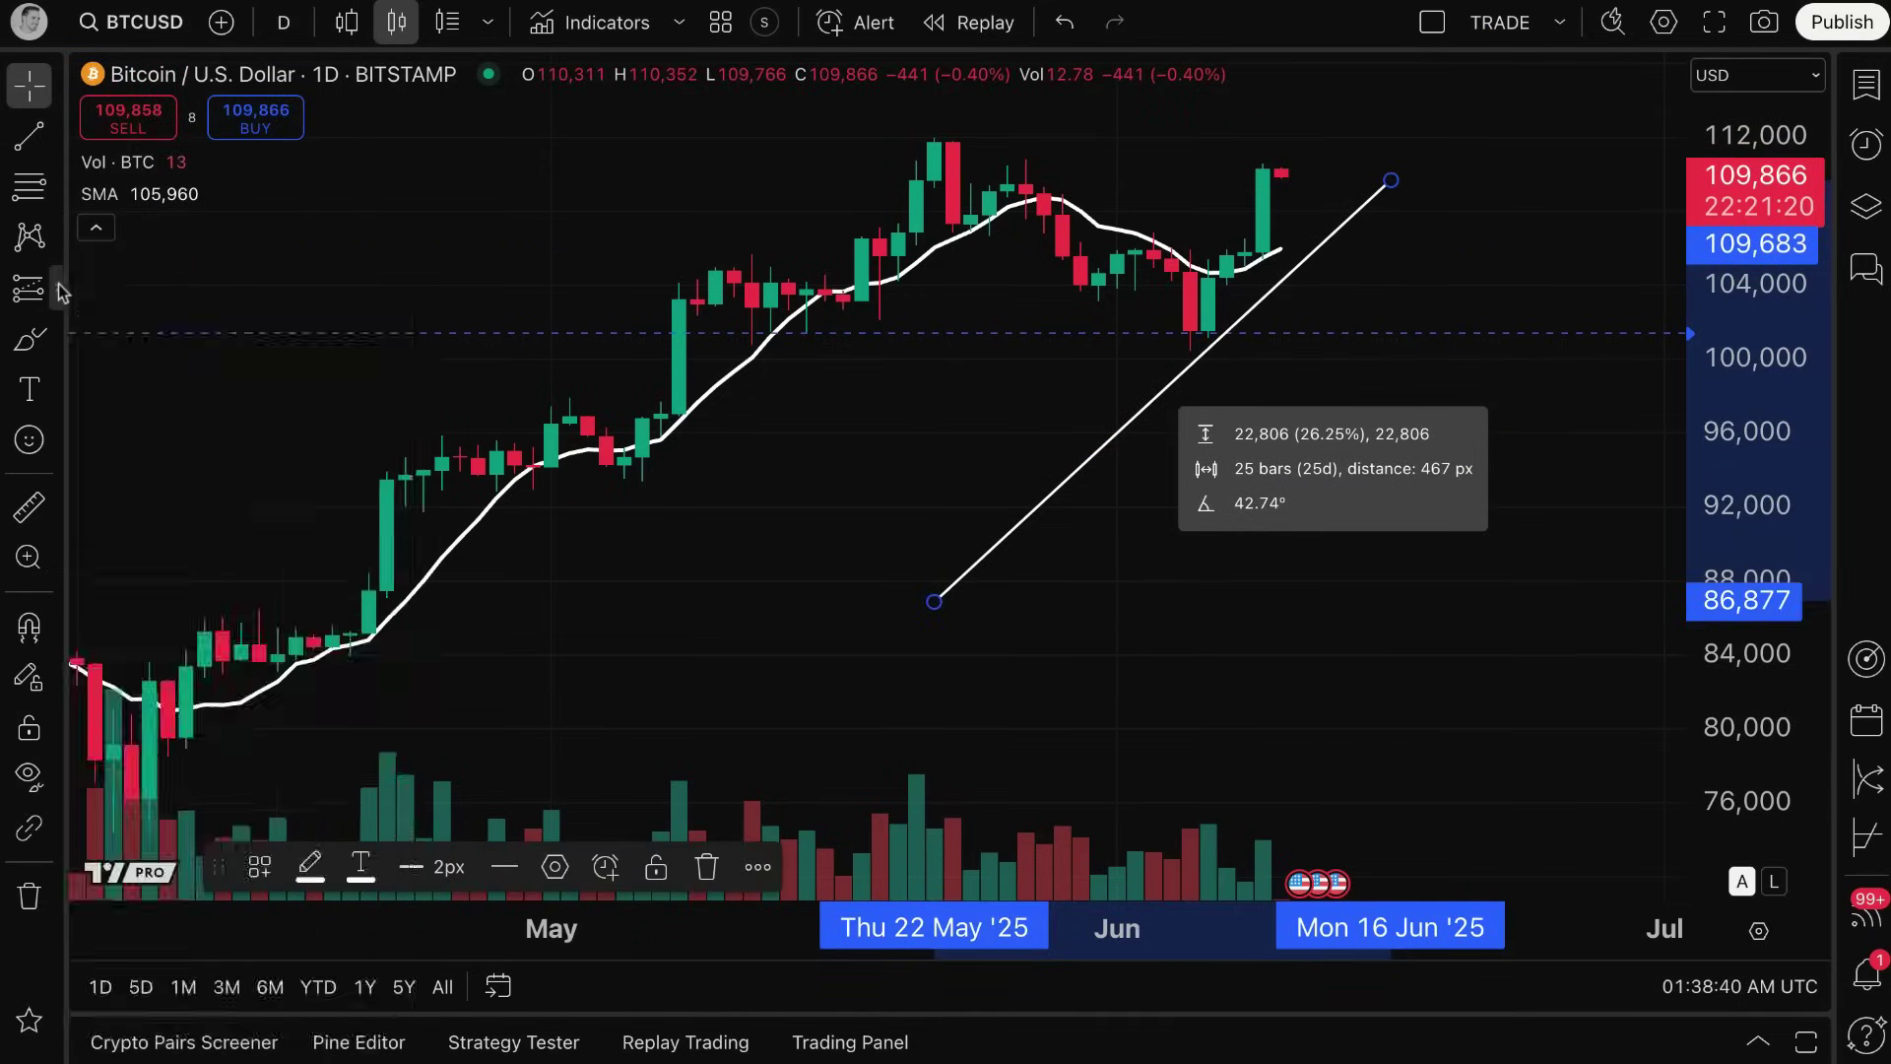
{"action": "left_click", "coordinate": [59, 337]}
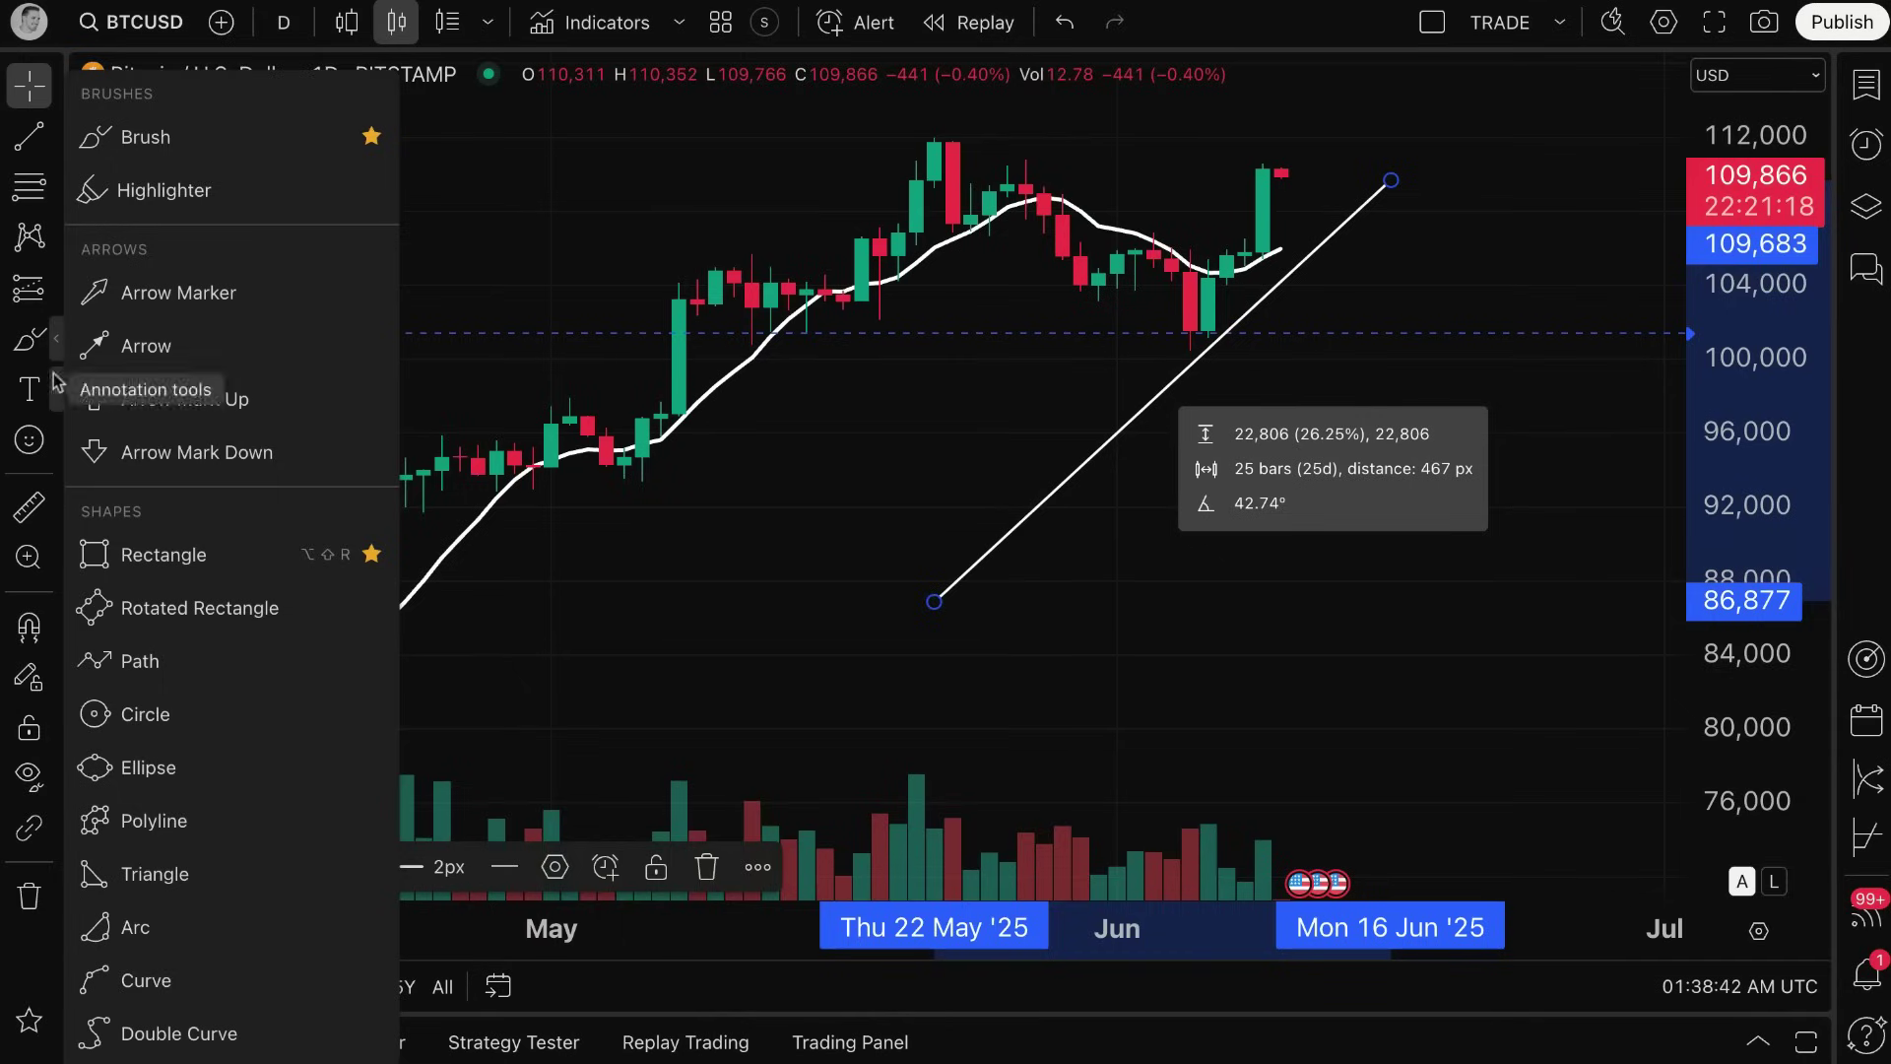
{"action": "mouse_move", "coordinate": [1384, 412]}
{"action": "left_mouse_down"}
{"action": "mouse_move", "coordinate": [1261, 414]}
{"action": "mouse_move", "coordinate": [1254, 443]}
{"action": "mouse_move", "coordinate": [1392, 539]}
{"action": "left_mouse_up"}
{"action": "mouse_move", "coordinate": [1288, 211]}
{"action": "left_mouse_down"}
{"action": "mouse_move", "coordinate": [1351, 152]}
{"action": "mouse_move", "coordinate": [1393, 155]}
{"action": "left_mouse_up"}
Check the context options of the rising brush scribble, then delete both the scribble and the freehand loop.
{"action": "key", "text": "Escape"}
{"action": "right_click", "coordinate": [1310, 204]}
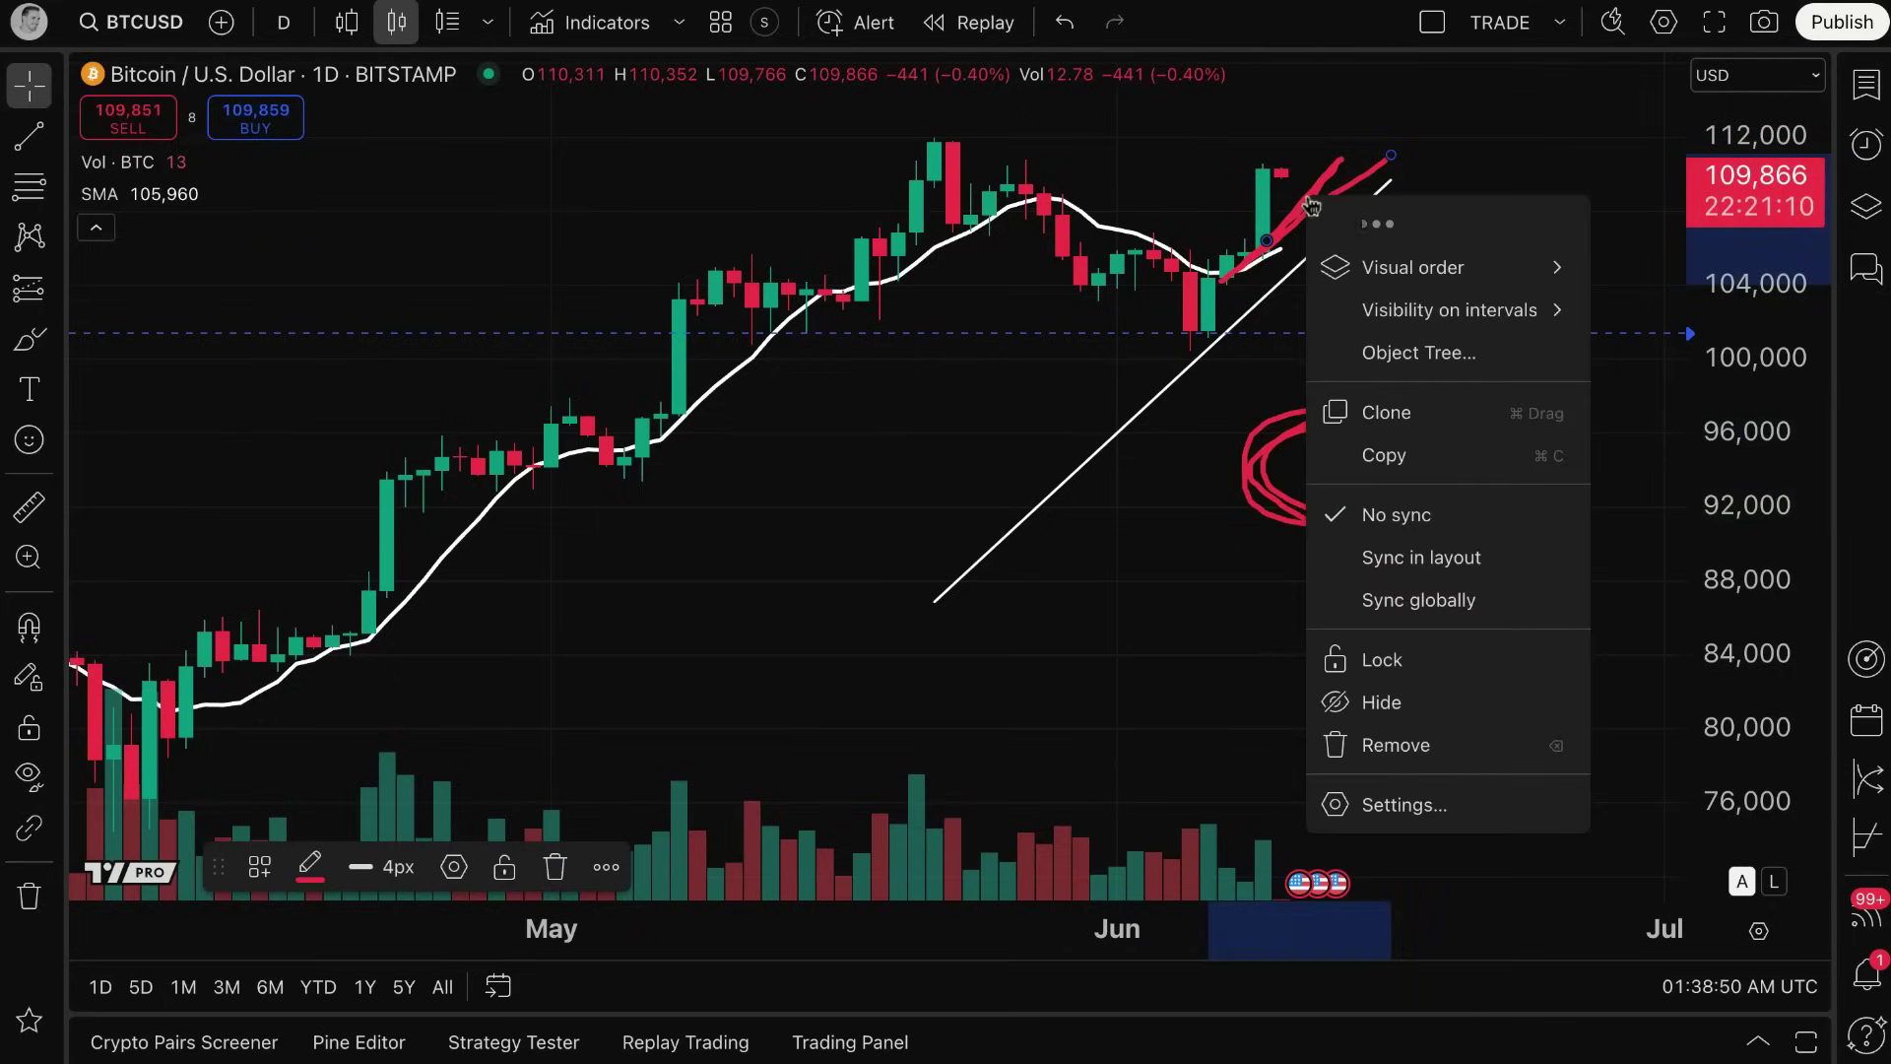
{"action": "left_click", "coordinate": [1267, 209]}
{"action": "left_click", "coordinate": [1302, 212]}
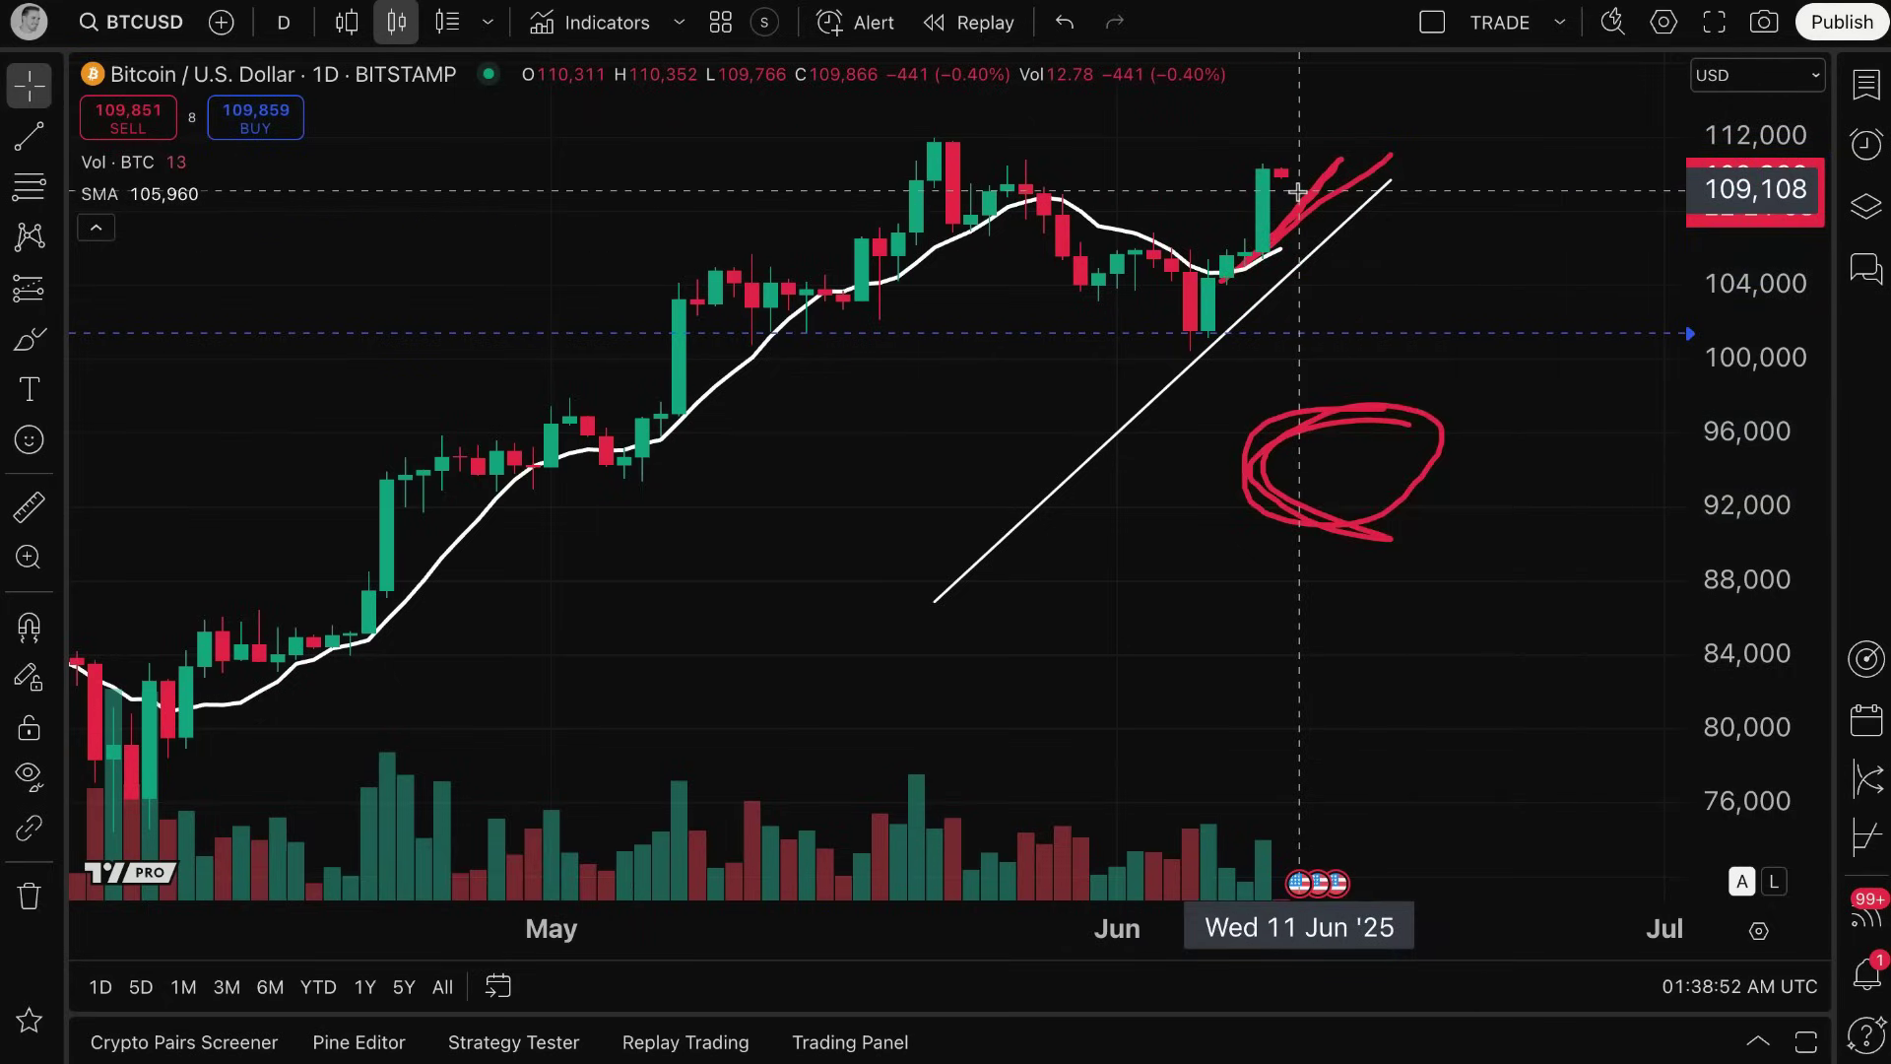
{"action": "key", "text": "Delete"}
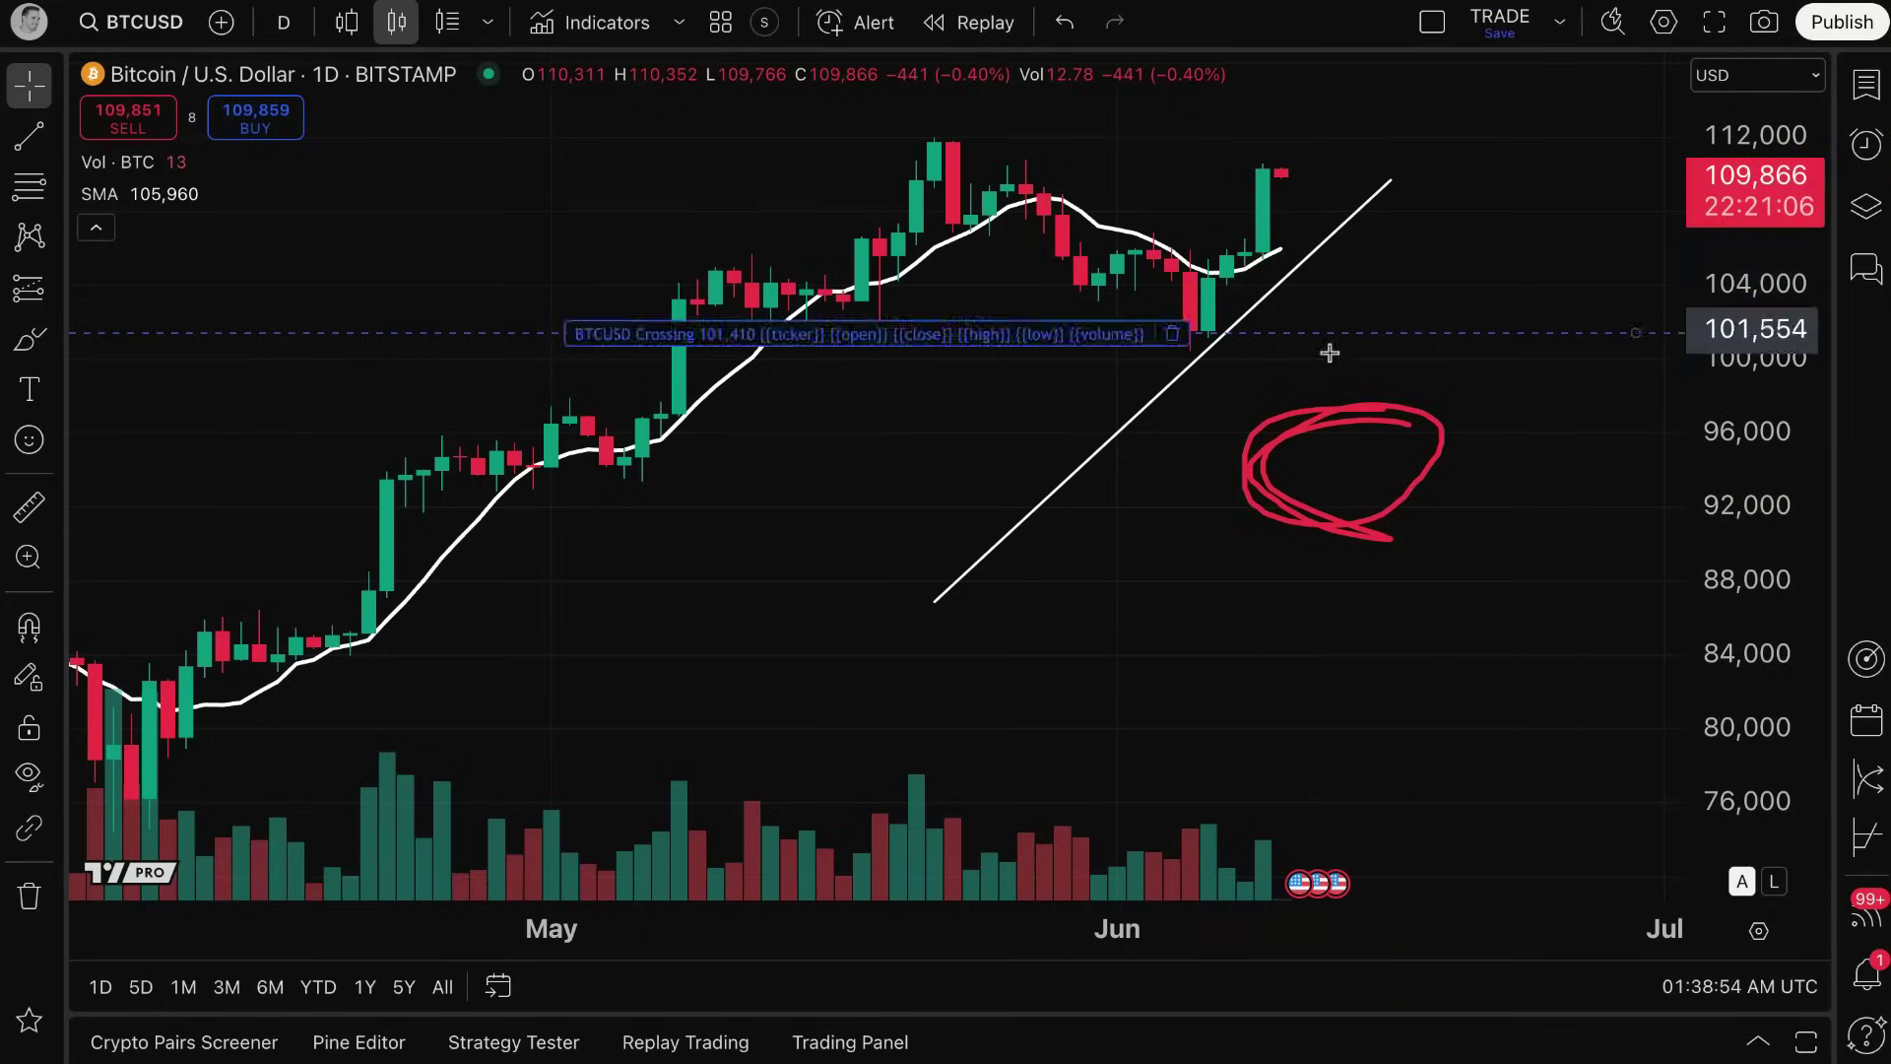
{"action": "left_click", "coordinate": [1343, 421]}
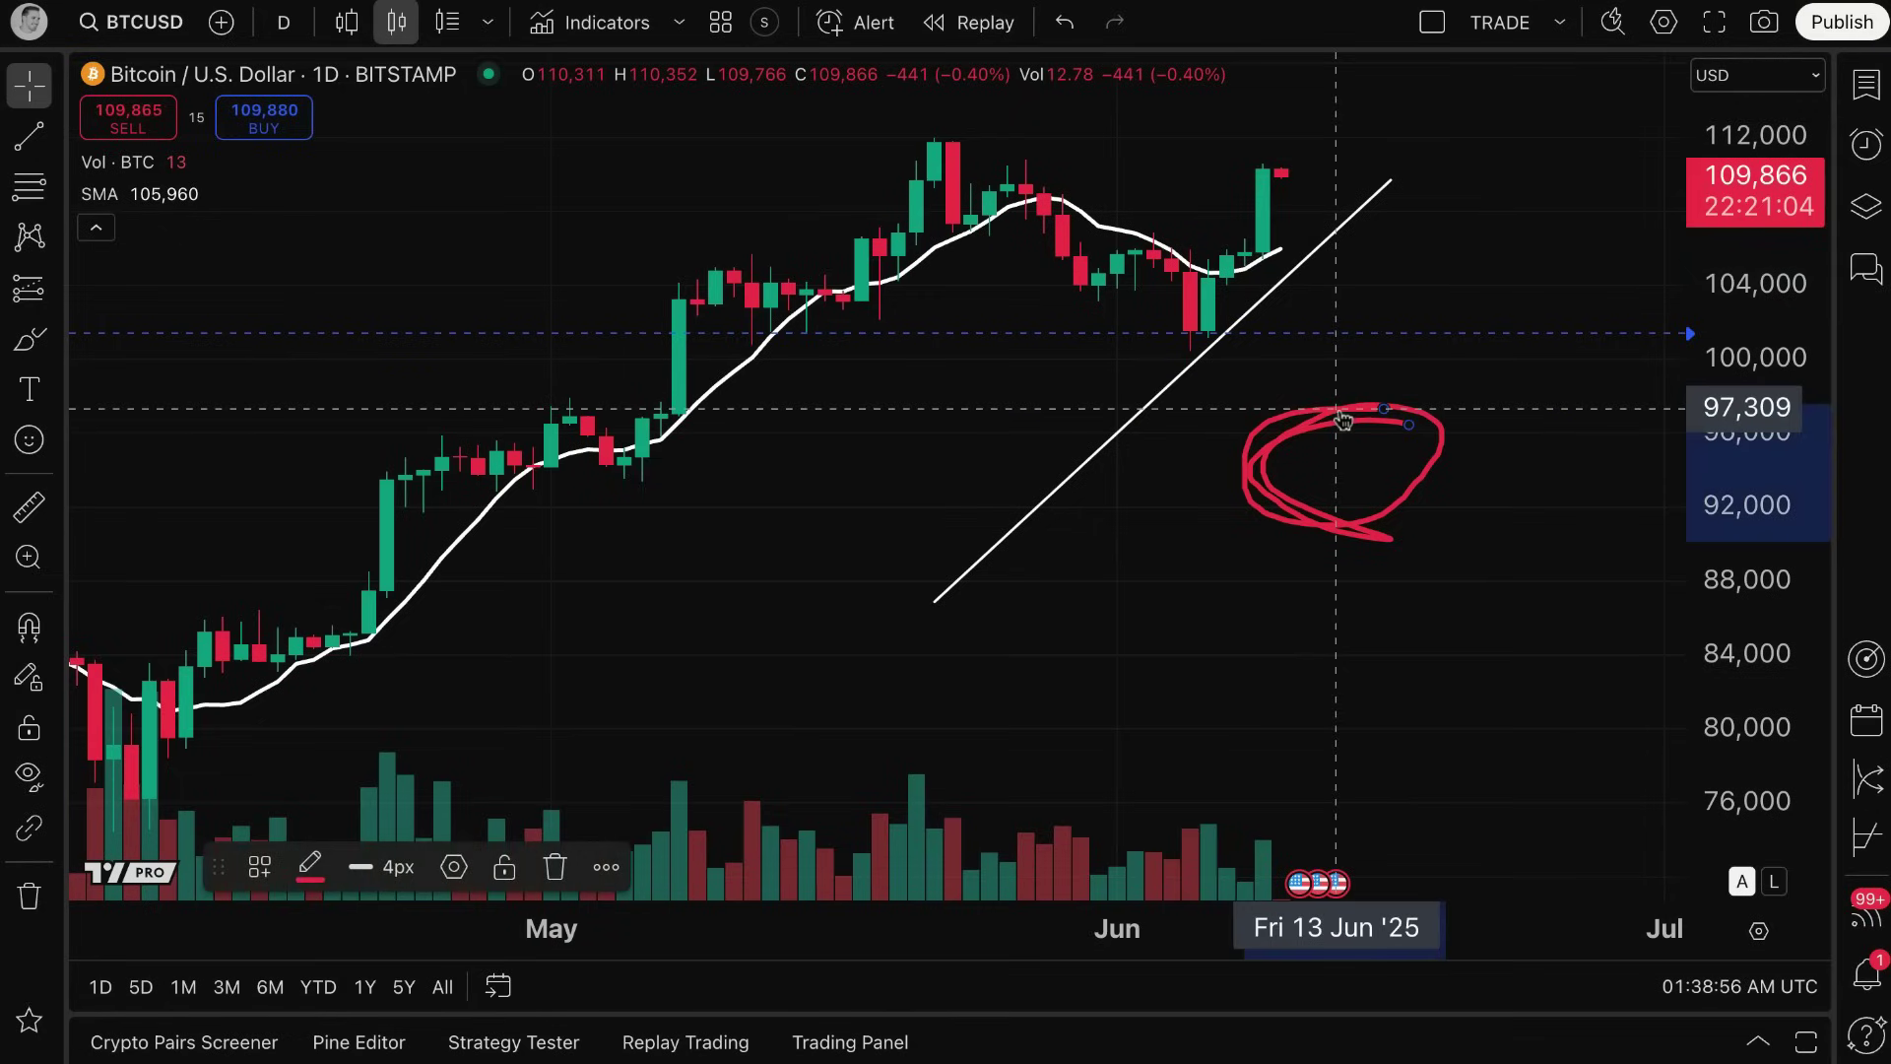
{"action": "key", "text": "Delete"}
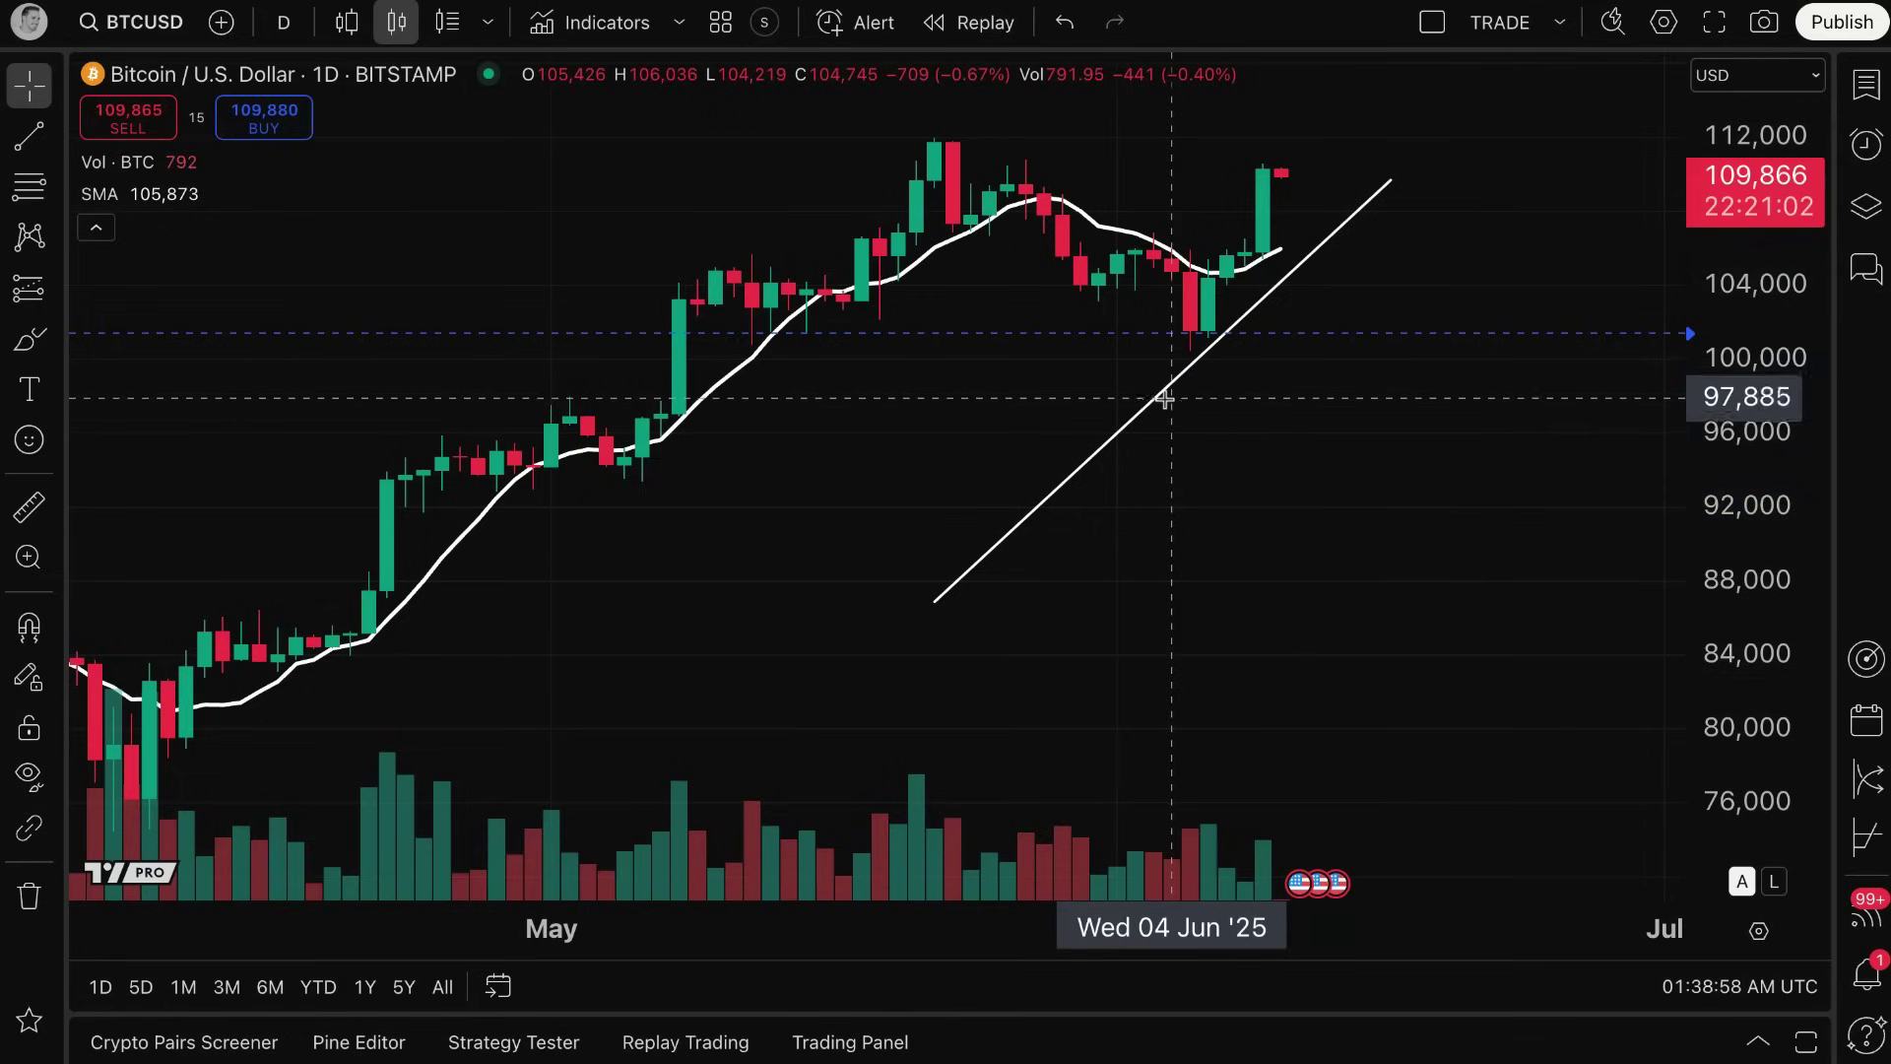
Move the trend line up against the early-June low, starting at about 91,194 on 26 May.
{"action": "left_click", "coordinate": [1208, 371]}
{"action": "left_click_drag", "start_coordinate": [1208, 372], "coordinate": [1221, 312]}
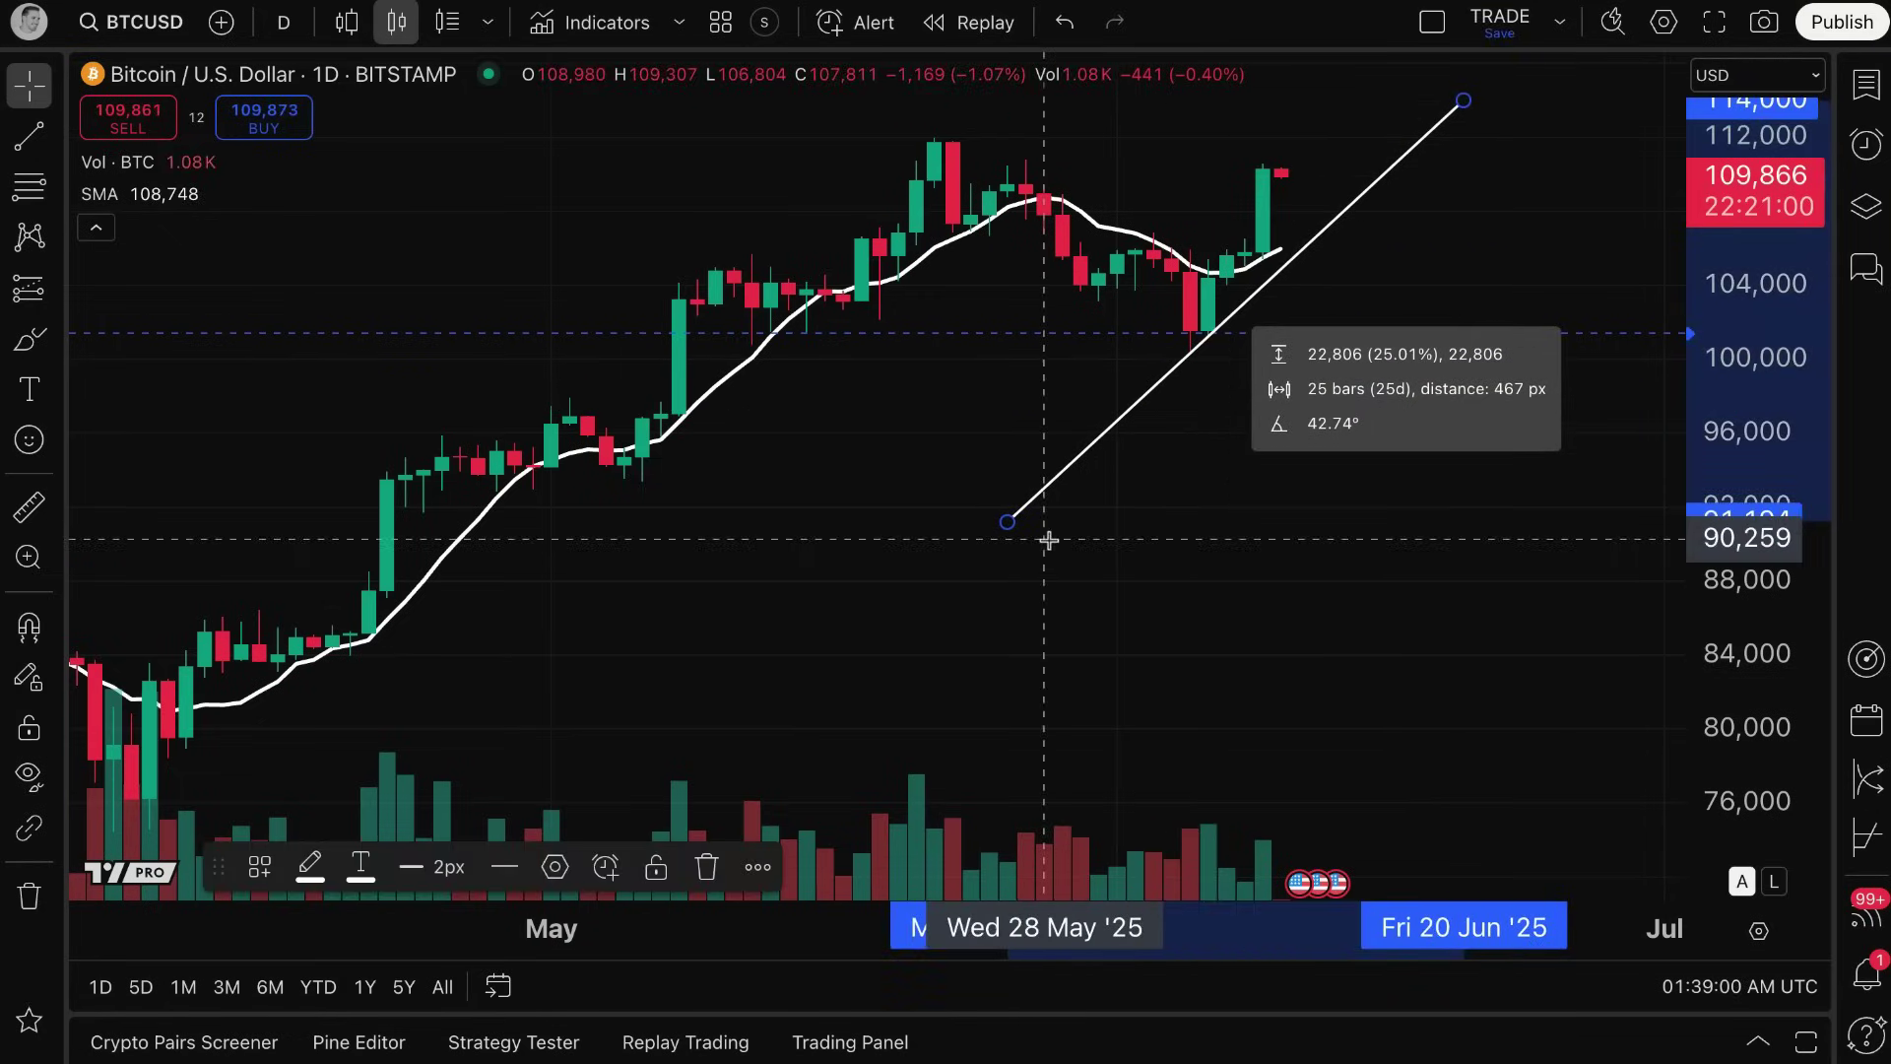
{"action": "left_click", "coordinate": [1348, 133]}
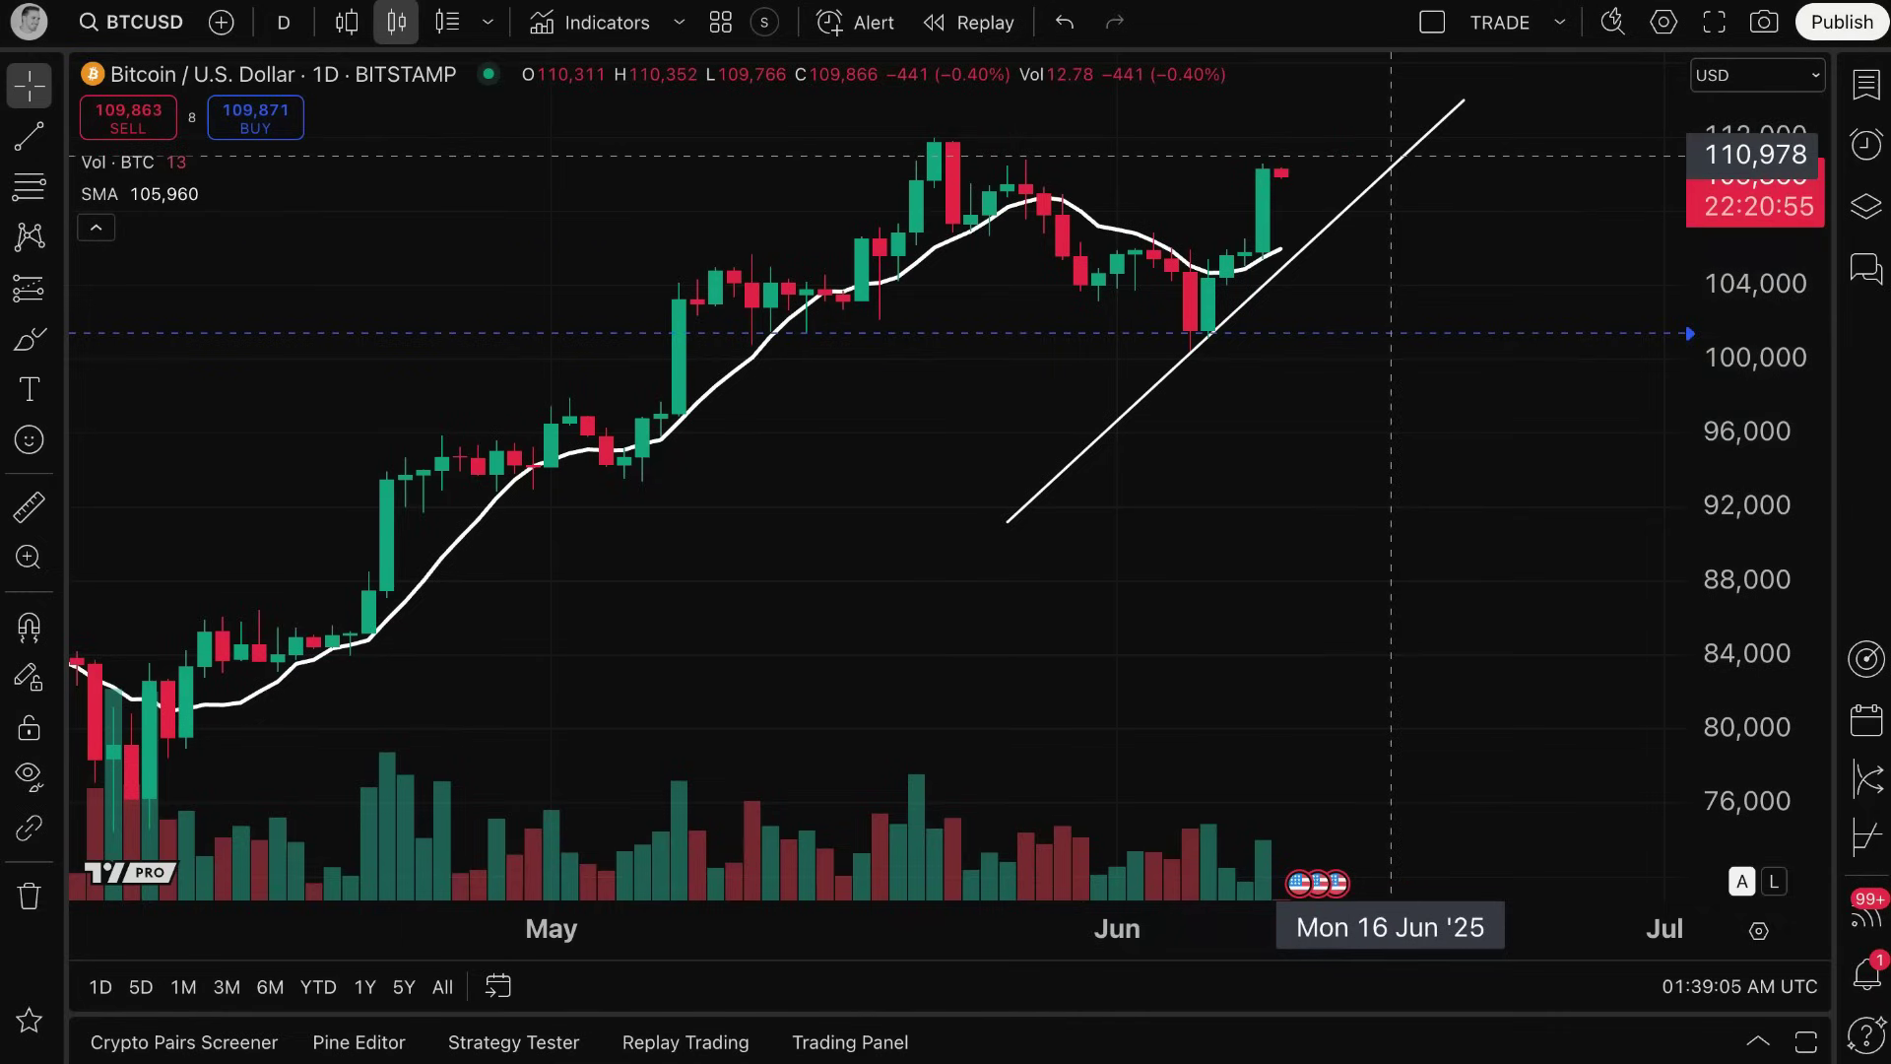
Open a new price-crossing alert on the trend line, cancel it and delete the trend line.
{"action": "right_click", "coordinate": [1365, 197]}
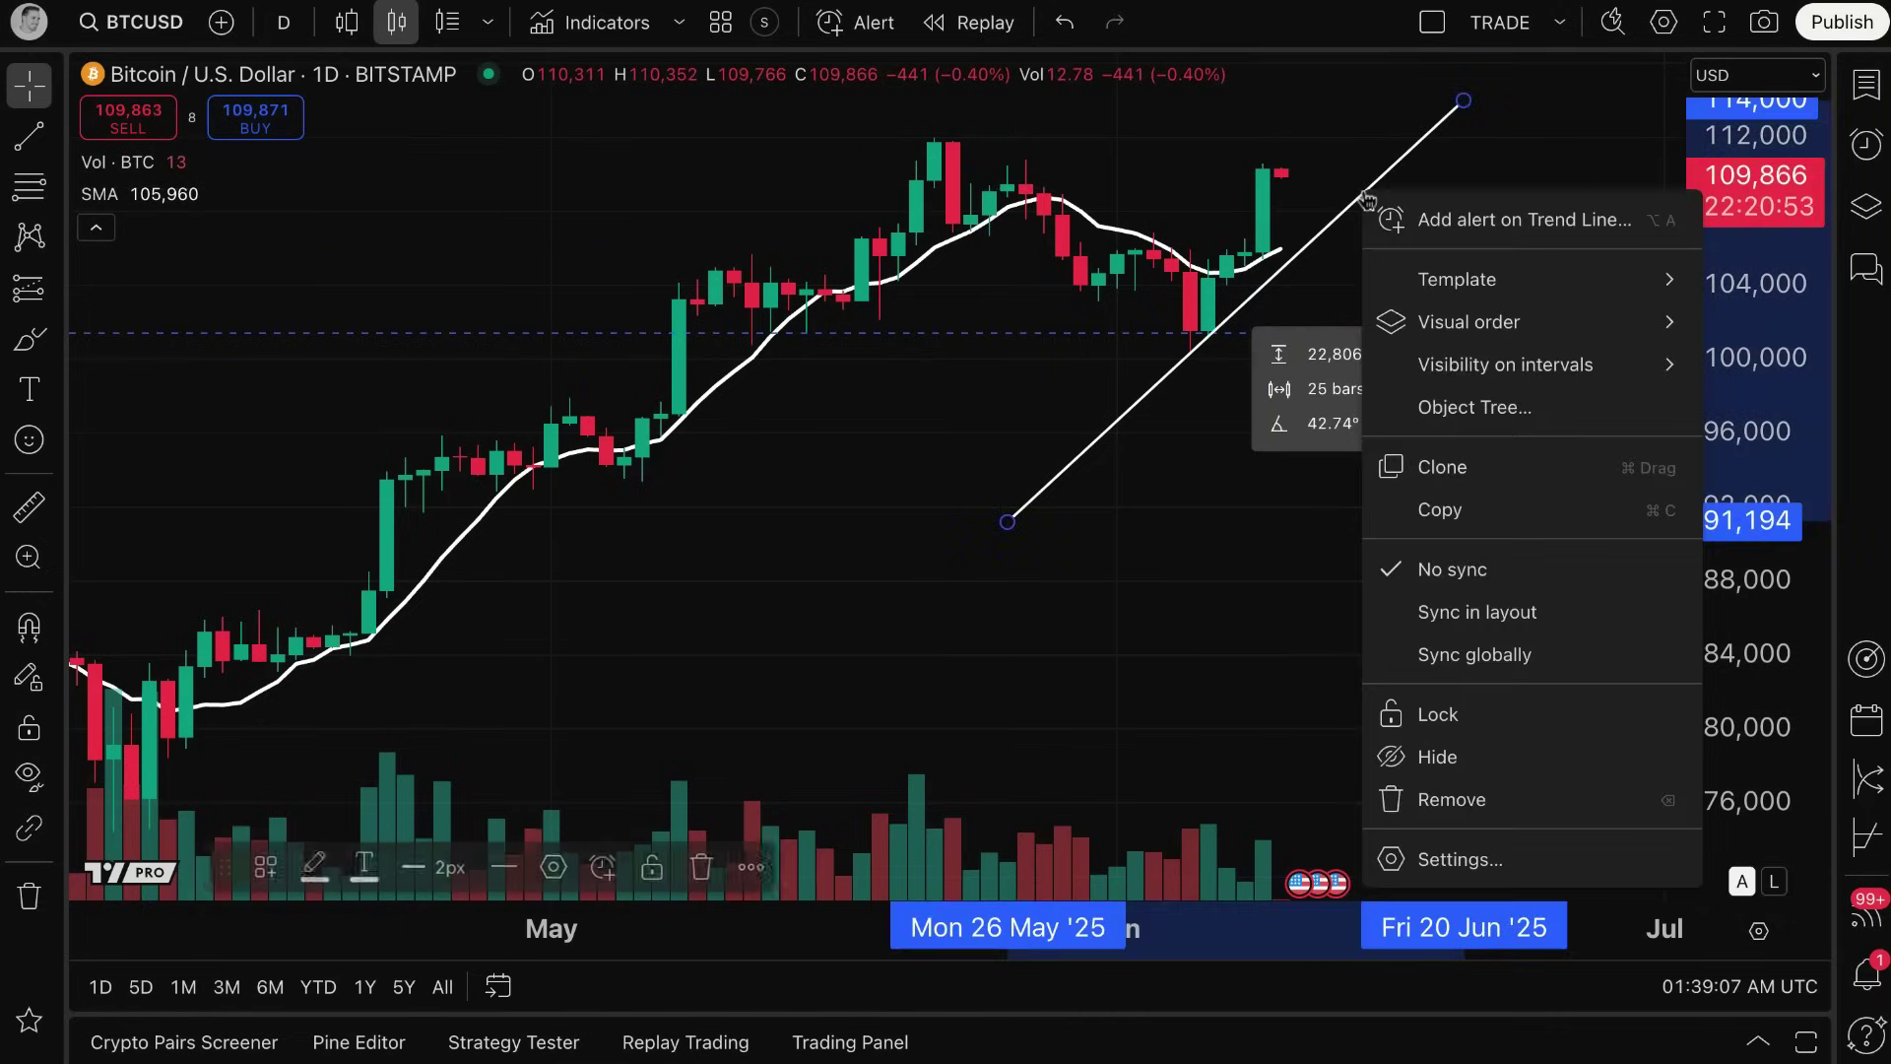
{"action": "left_click", "coordinate": [1456, 223]}
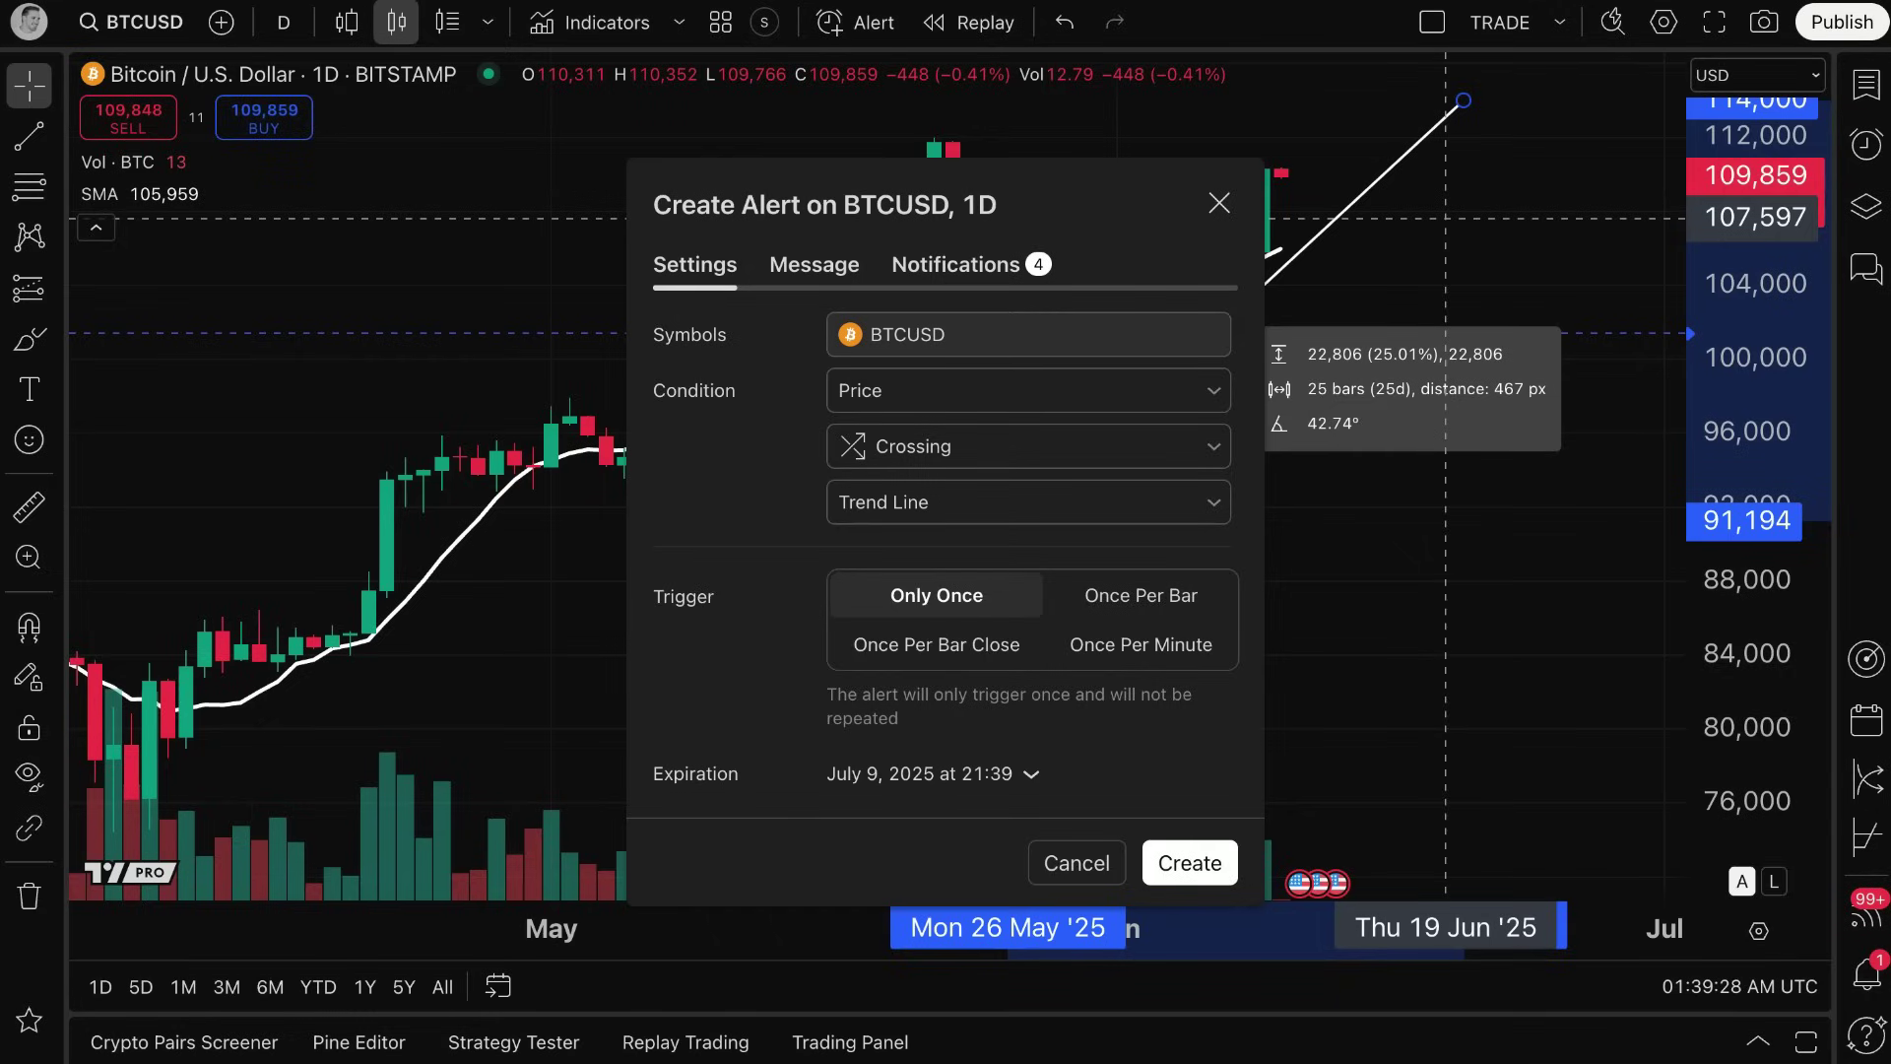
{"action": "left_click", "coordinate": [1219, 202]}
{"action": "key", "text": "Delete"}
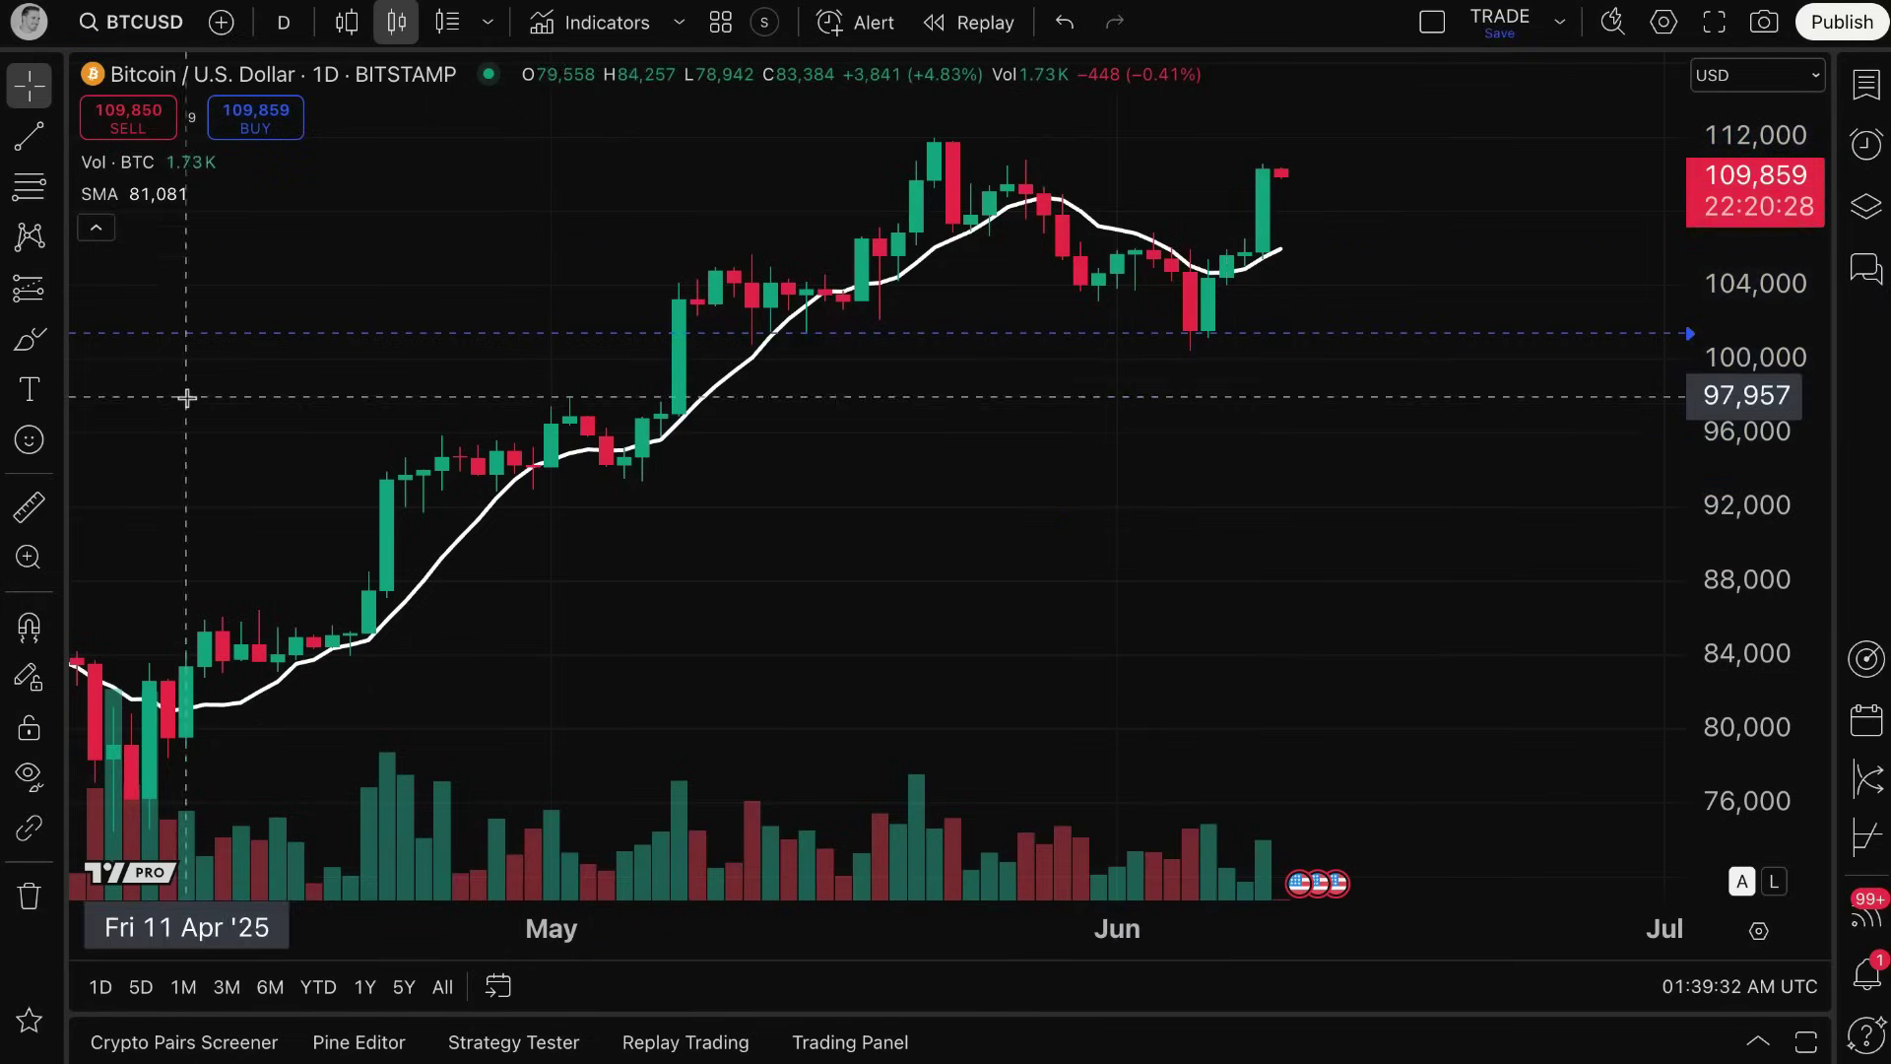
Draw a horizontal line at 111,986 along the late-May high.
{"action": "left_click", "coordinate": [56, 143]}
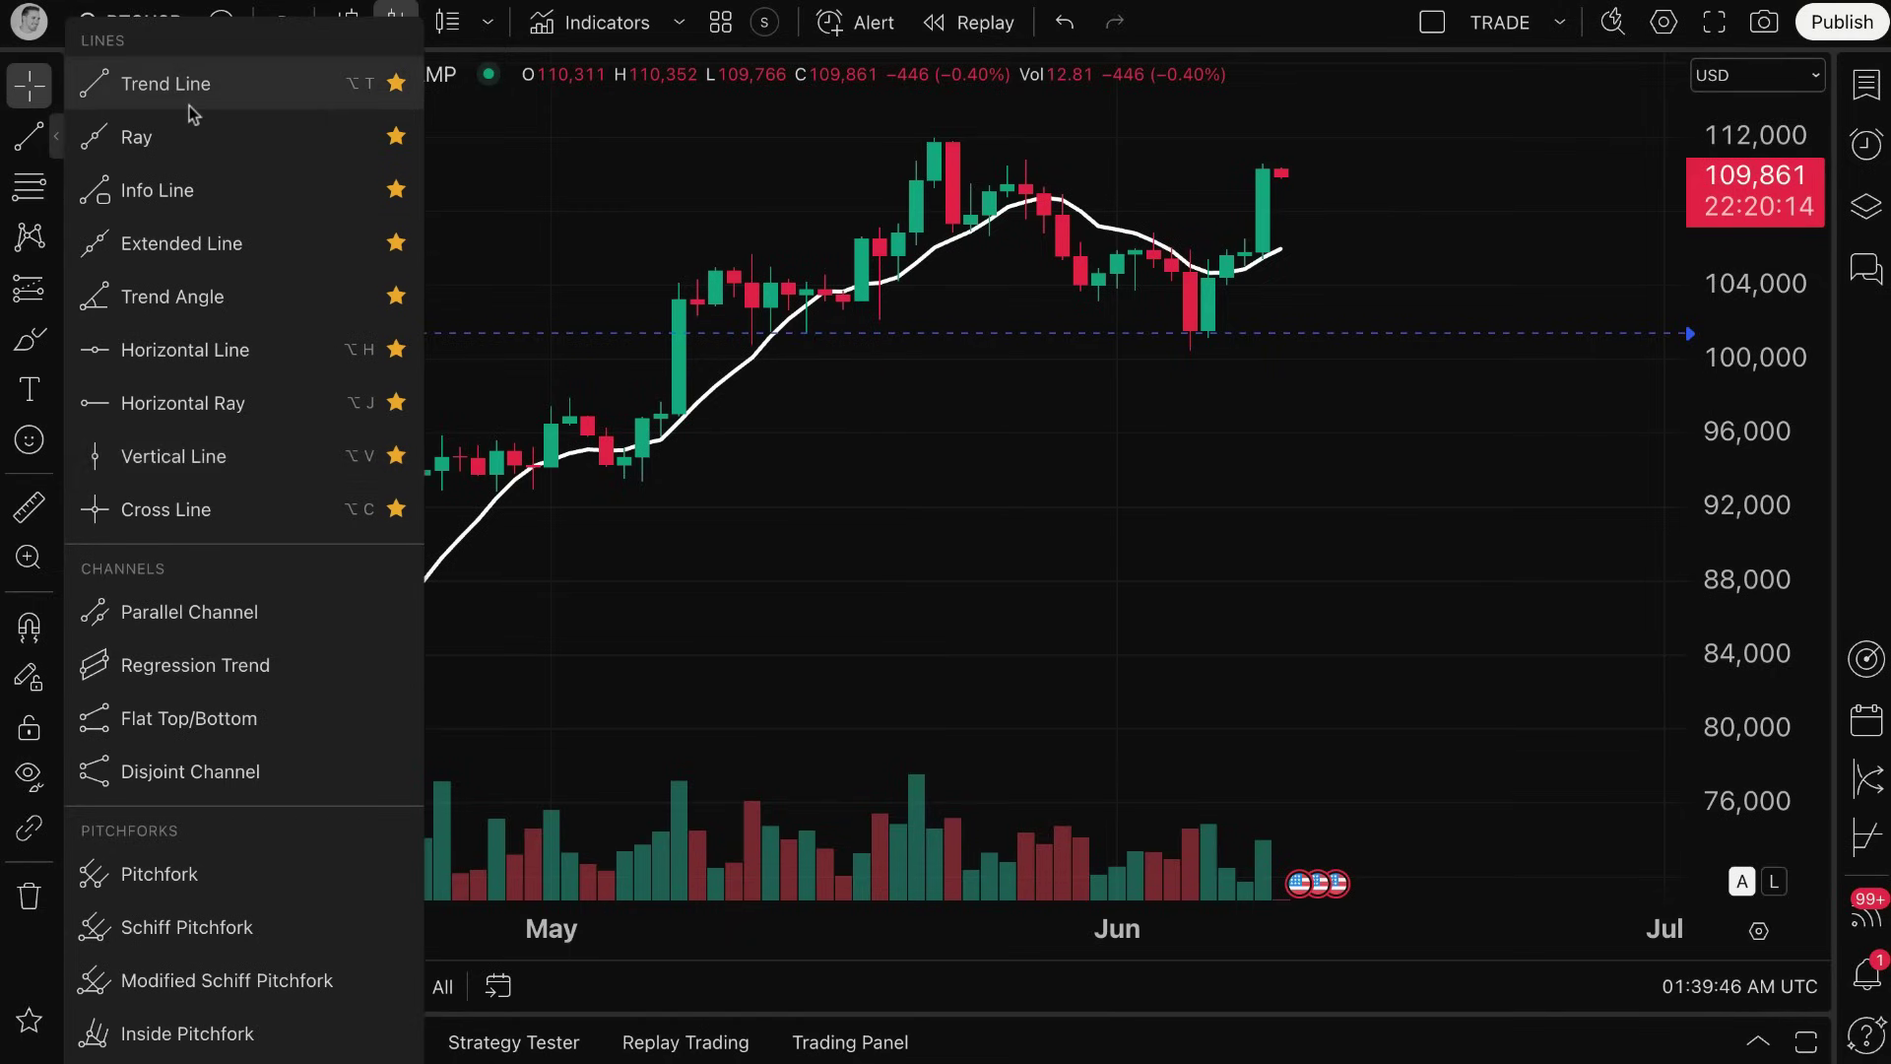
{"action": "left_click", "coordinate": [234, 350]}
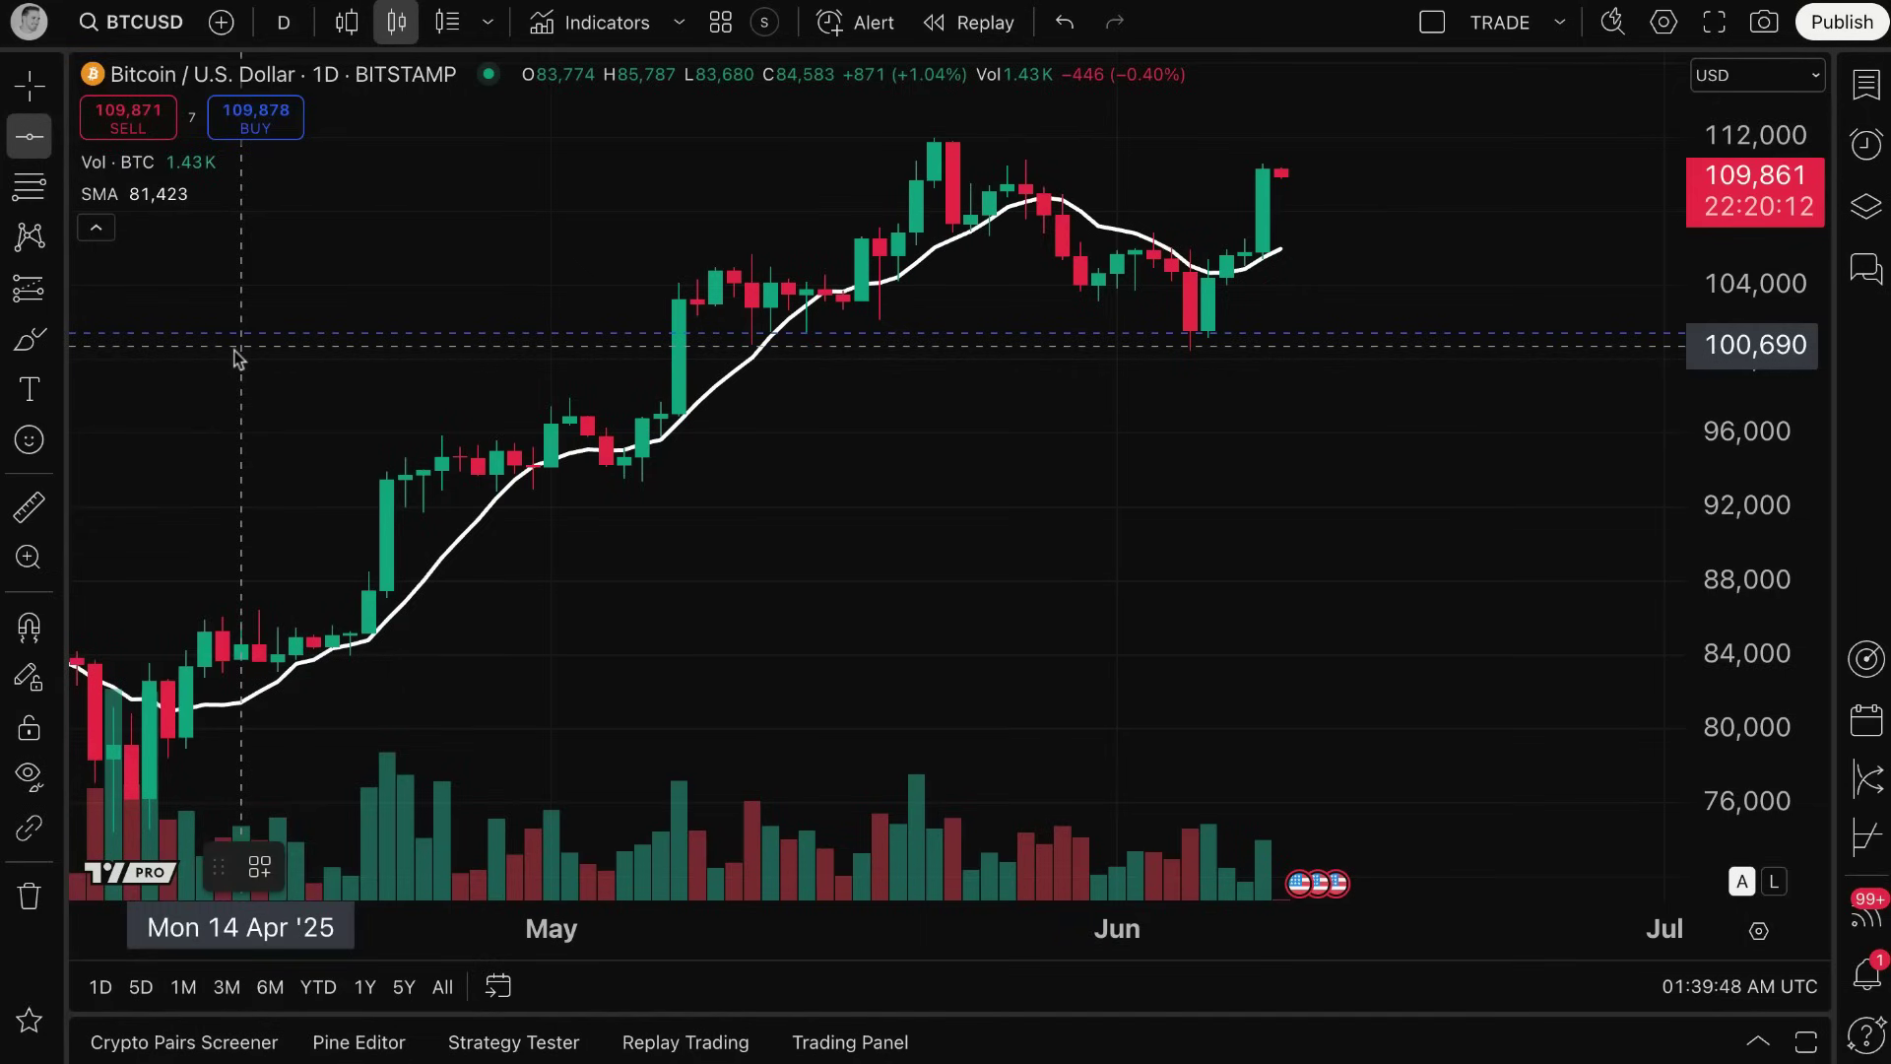
{"action": "scroll", "coordinate": [1035, 240], "scroll_direction": "down", "scroll_amount": 2}
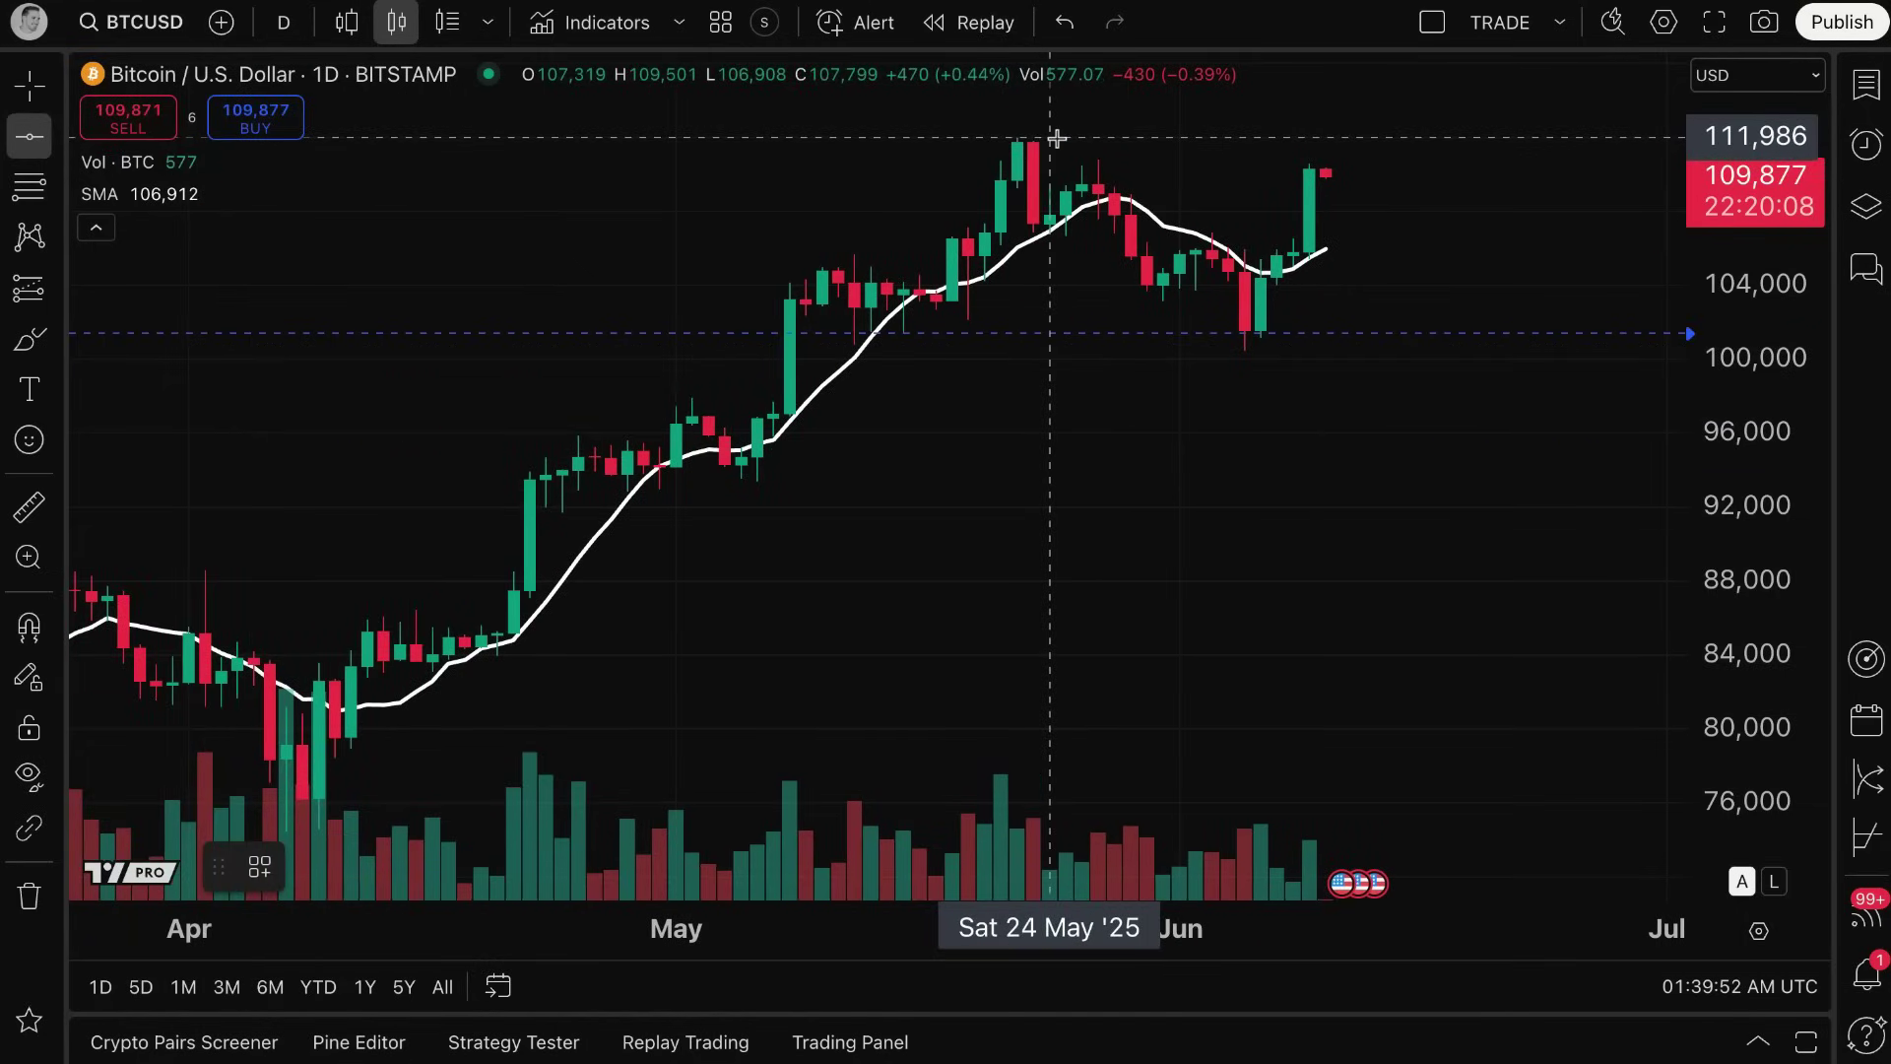
{"action": "left_click", "coordinate": [1055, 138]}
Restyle the horizontal line at the late-May high as a solid green line with the second-heaviest thickness.
{"action": "left_click_drag", "start_coordinate": [1245, 210], "coordinate": [980, 211]}
{"action": "scroll", "coordinate": [984, 226], "scroll_direction": "up", "scroll_amount": 1}
{"action": "scroll", "coordinate": [984, 226], "scroll_direction": "up", "scroll_amount": 1}
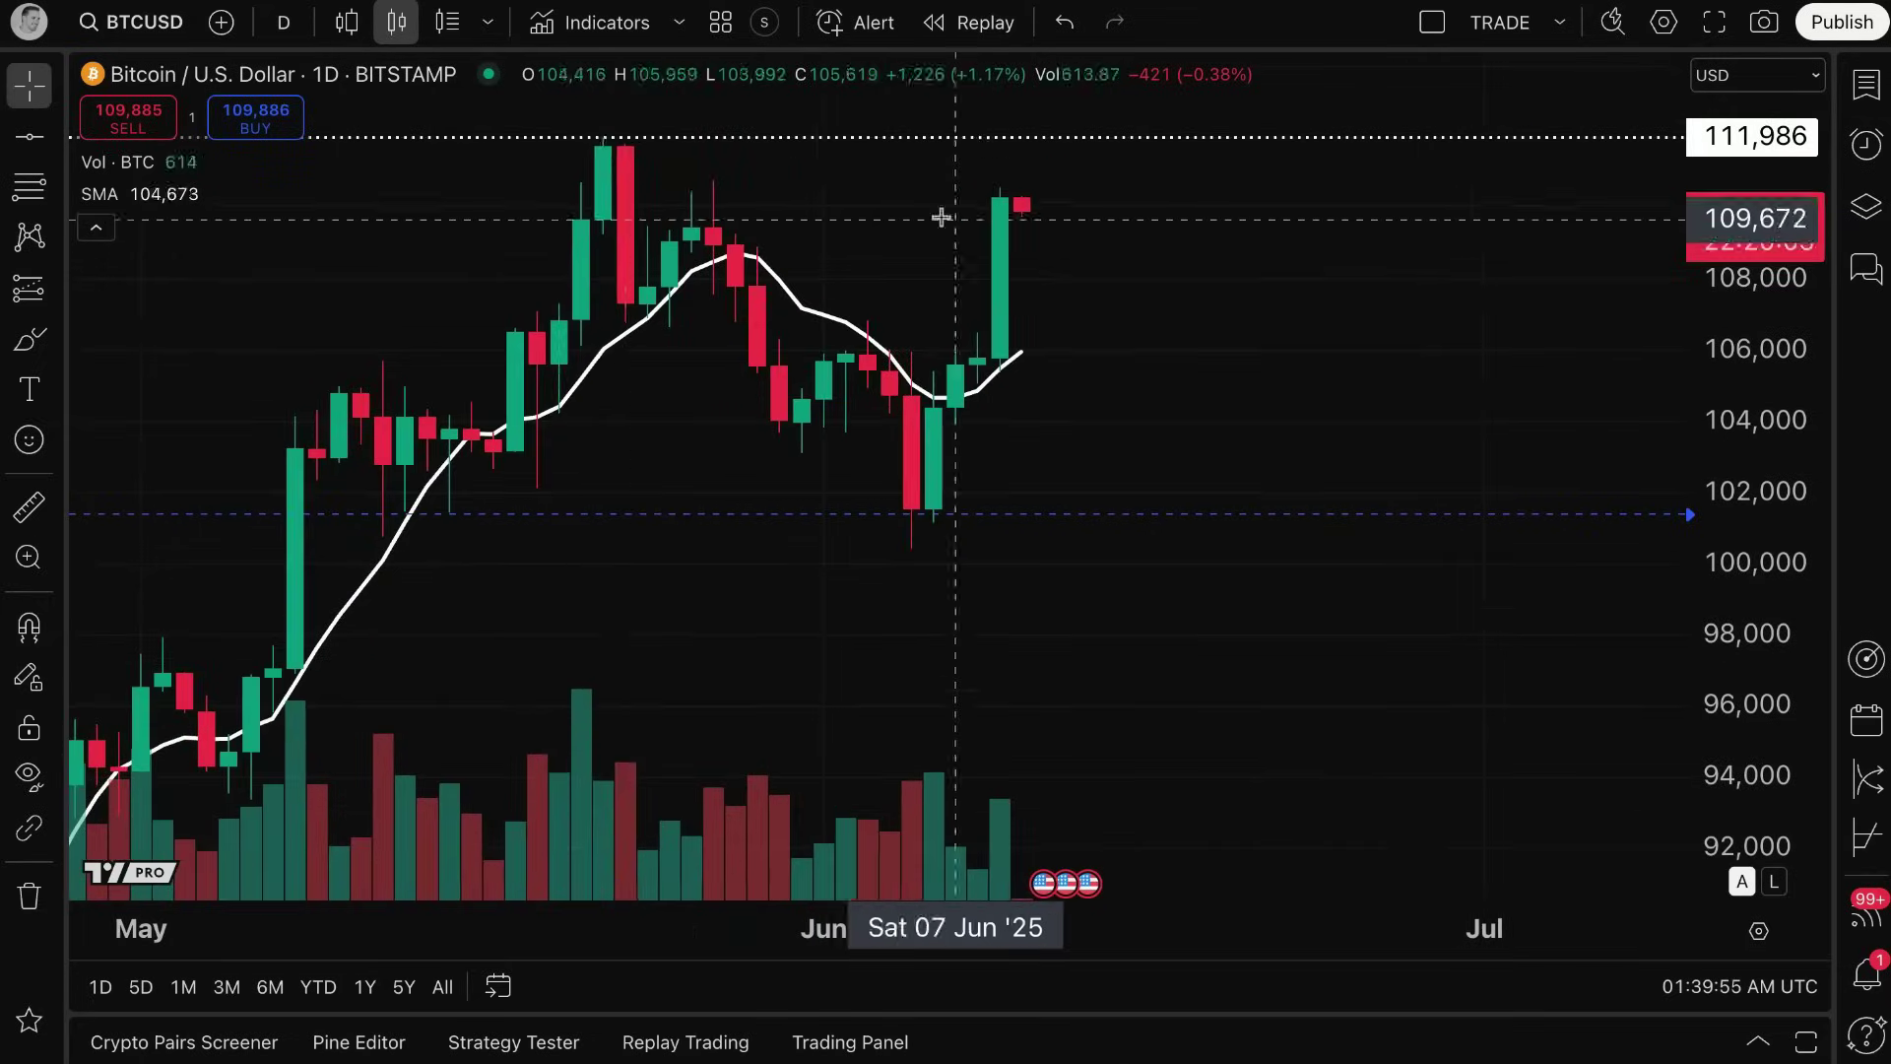
{"action": "double_click", "coordinate": [951, 146]}
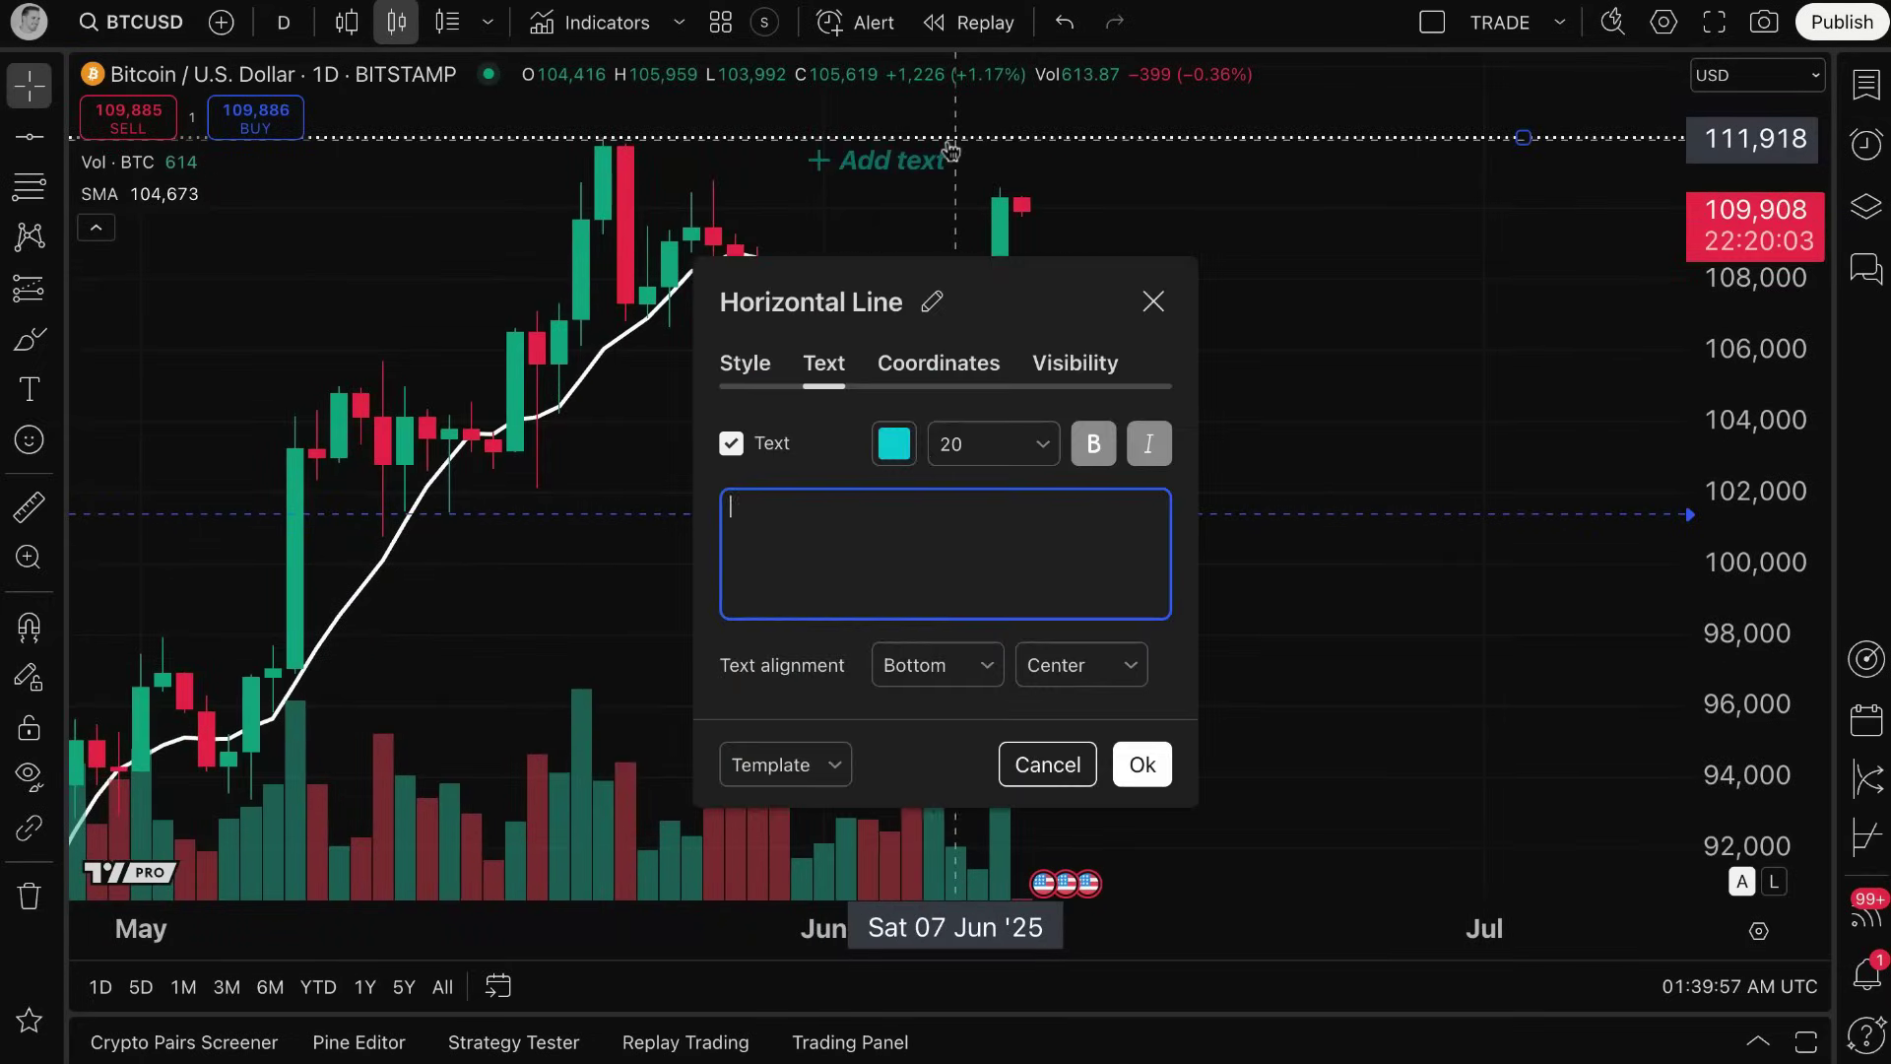
{"action": "left_click", "coordinate": [750, 367]}
{"action": "left_click", "coordinate": [801, 444]}
{"action": "left_click", "coordinate": [993, 528]}
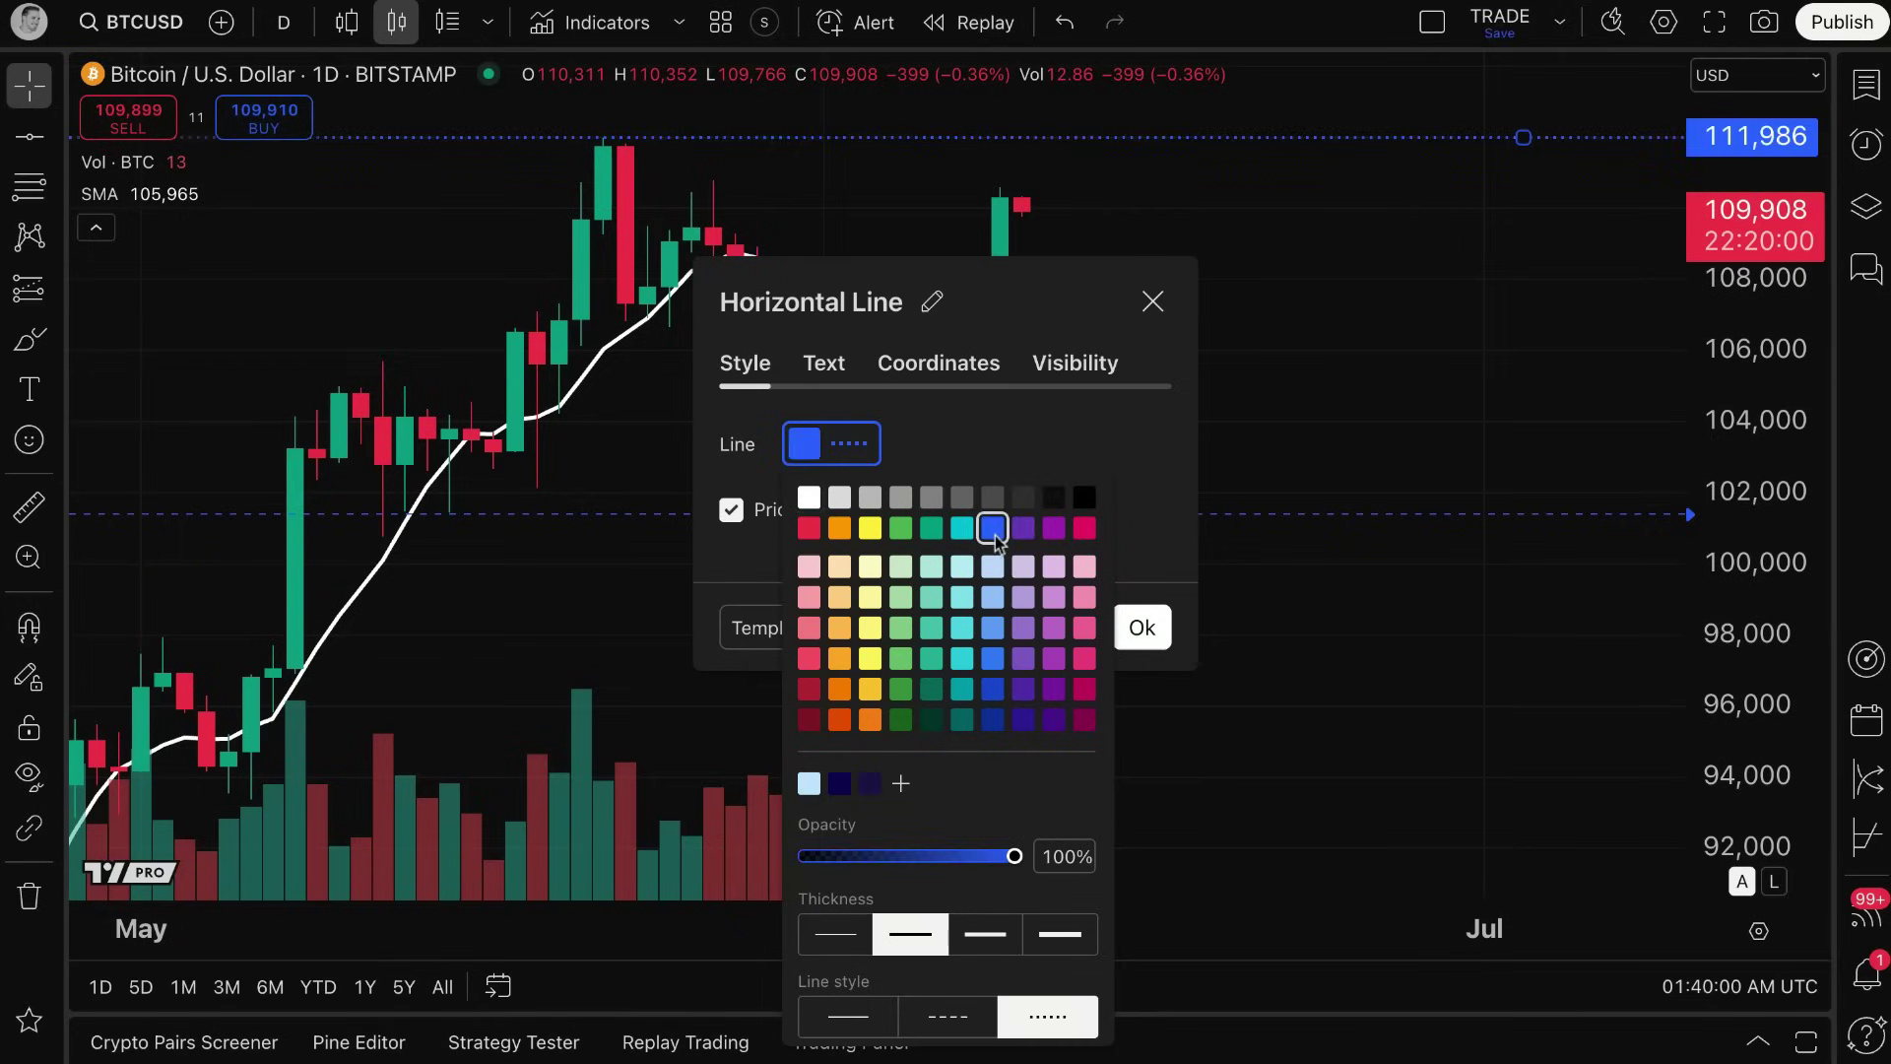
{"action": "left_click", "coordinate": [1012, 947]}
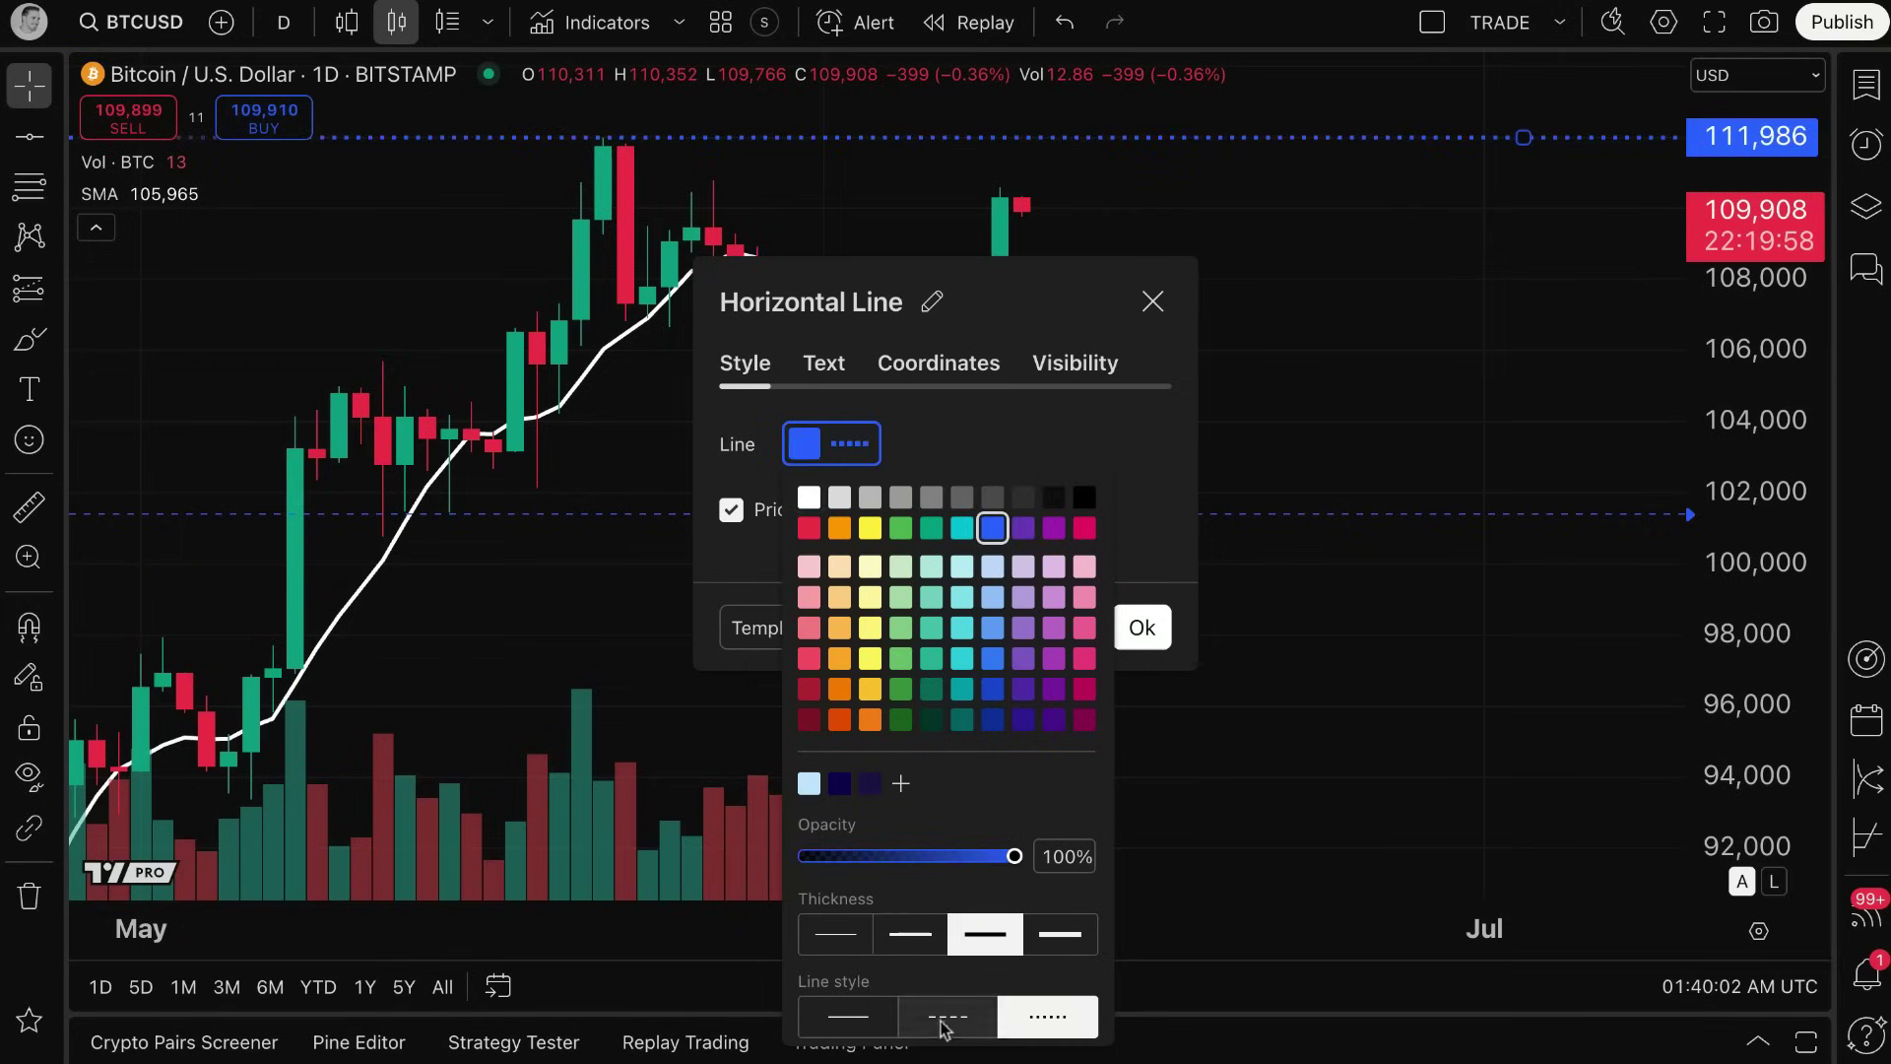
{"action": "left_click", "coordinate": [835, 1019]}
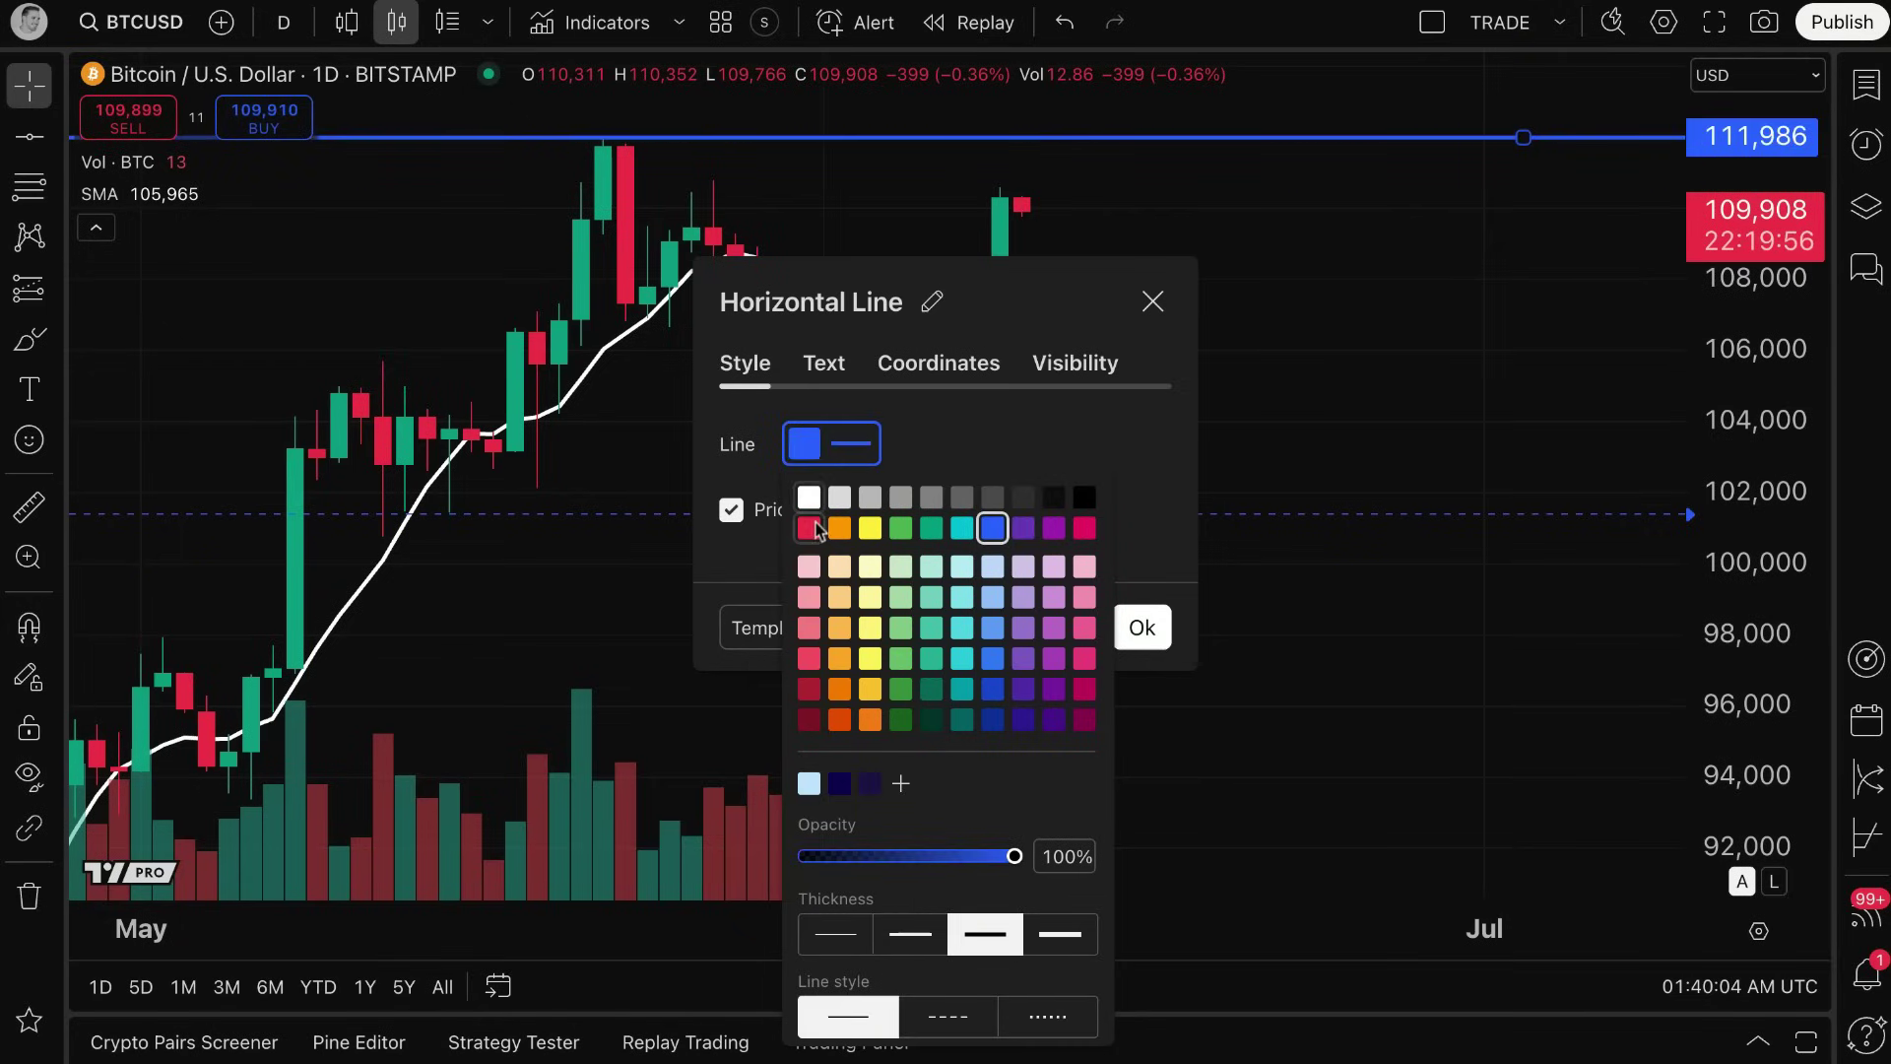
{"action": "left_click", "coordinate": [900, 528]}
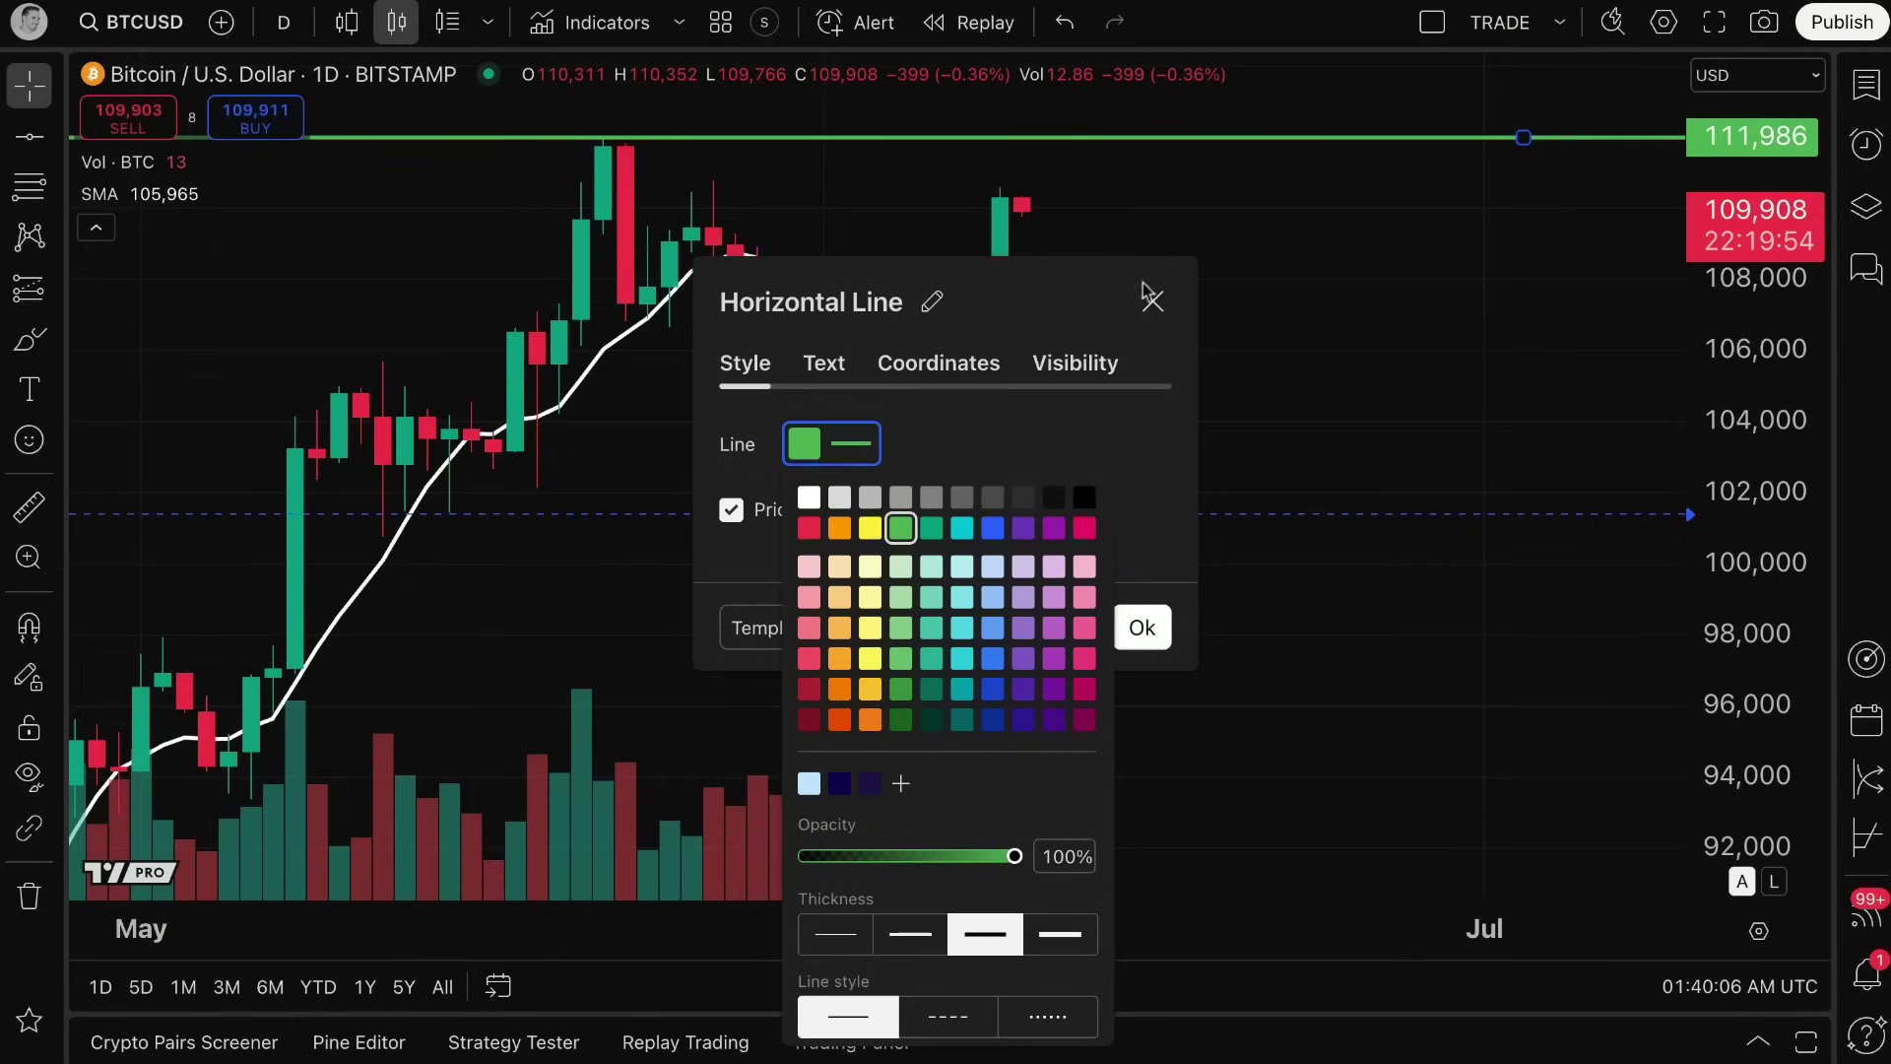
{"action": "left_click", "coordinate": [1151, 304]}
Sketch a rising brush arrow from the latest candle up to the green horizontal line, then undo it.
{"action": "scroll", "coordinate": [1153, 283], "scroll_direction": "up", "scroll_amount": 1}
{"action": "left_click_drag", "start_coordinate": [1153, 283], "coordinate": [1211, 300]}
{"action": "scroll", "coordinate": [1211, 300], "scroll_direction": "down", "scroll_amount": 1}
{"action": "left_click", "coordinate": [28, 340]}
{"action": "mouse_move", "coordinate": [1121, 195]}
{"action": "left_mouse_down"}
{"action": "mouse_move", "coordinate": [1219, 138]}
{"action": "mouse_move", "coordinate": [1197, 149]}
{"action": "mouse_move", "coordinate": [1244, 148]}
{"action": "left_mouse_up"}
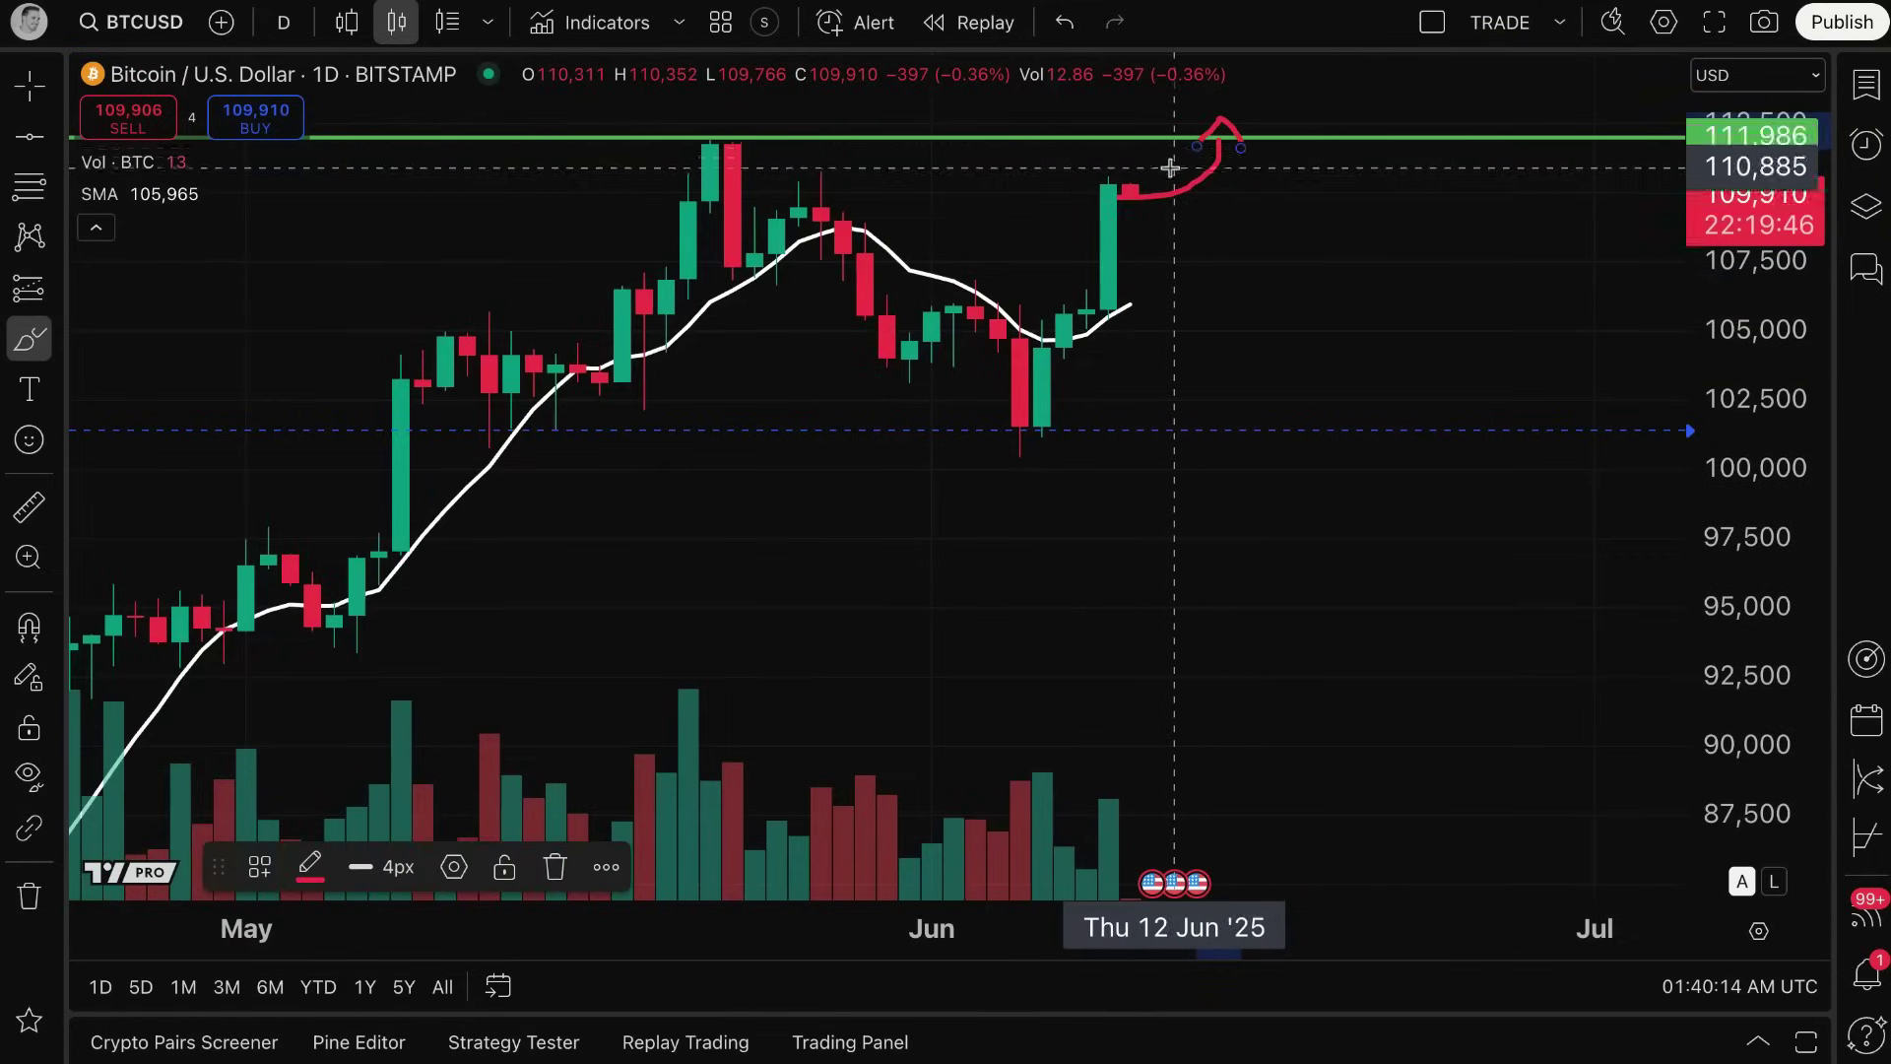
{"action": "key", "text": "ctrl+z"}
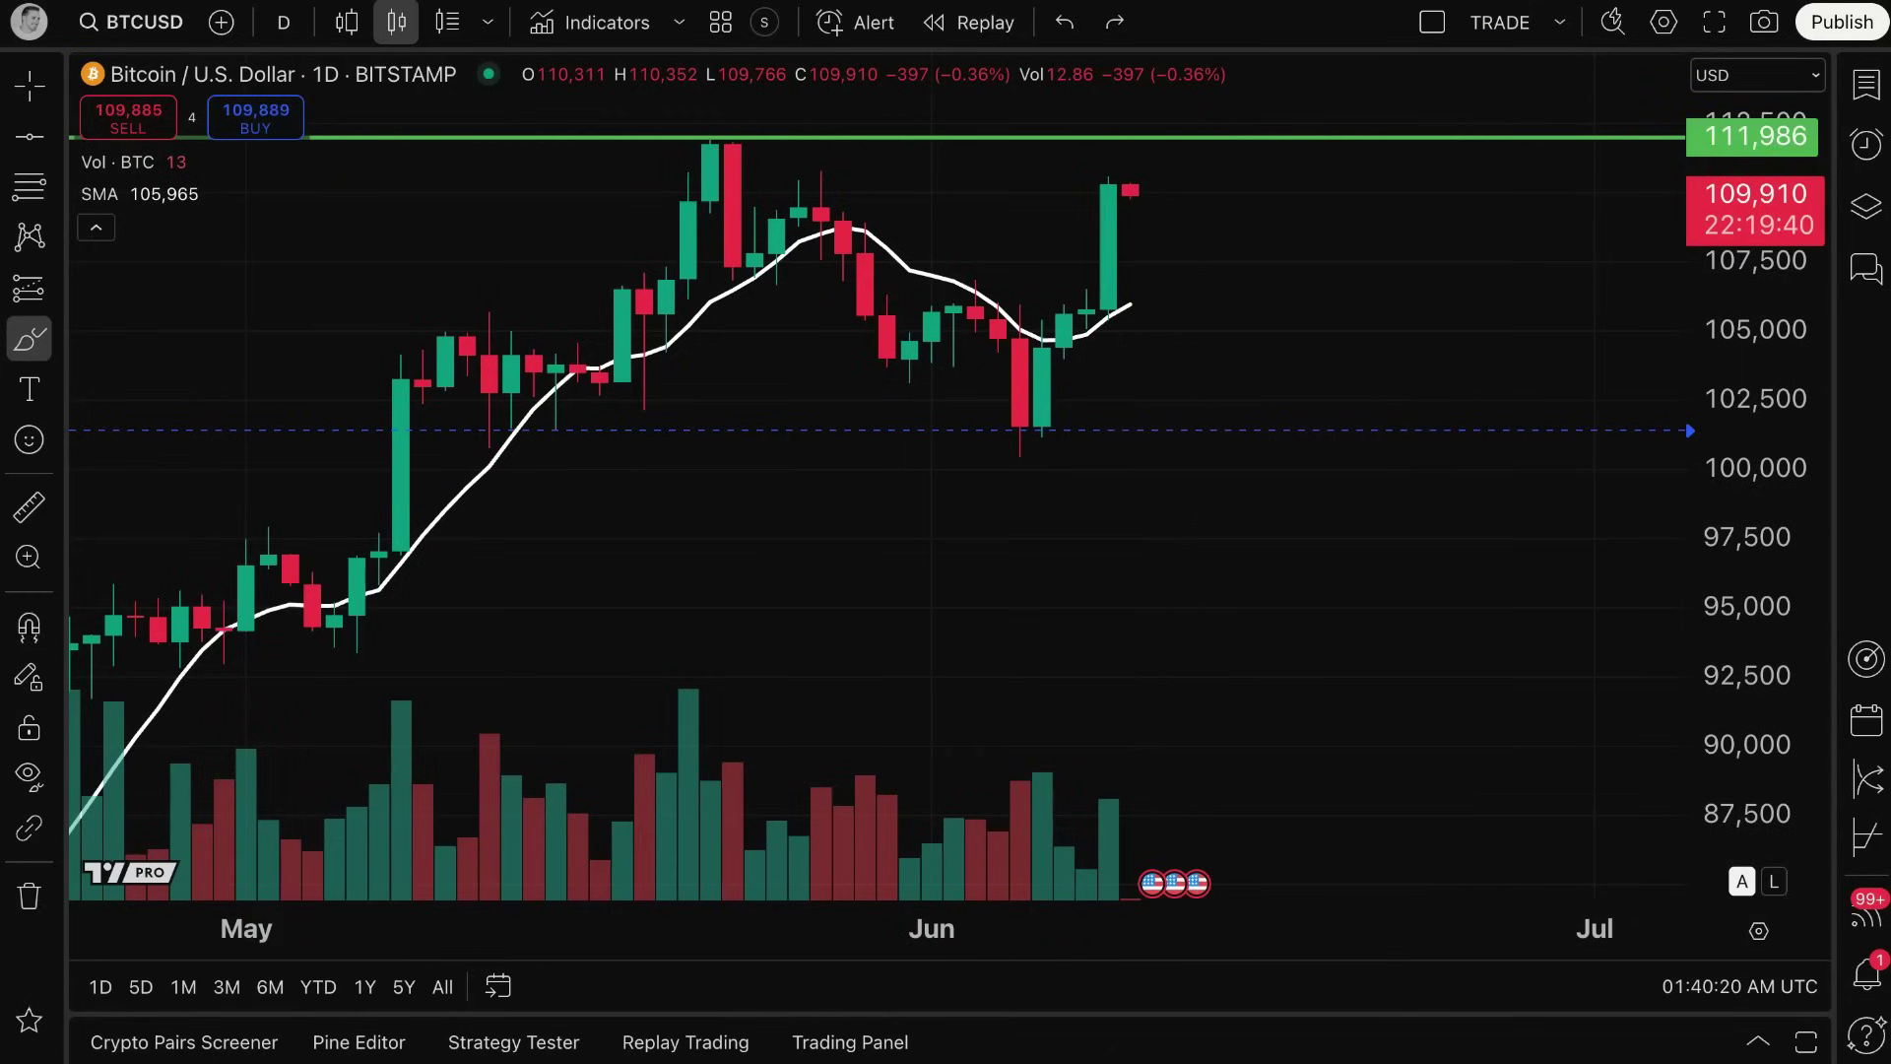
{"action": "key", "text": "Escape"}
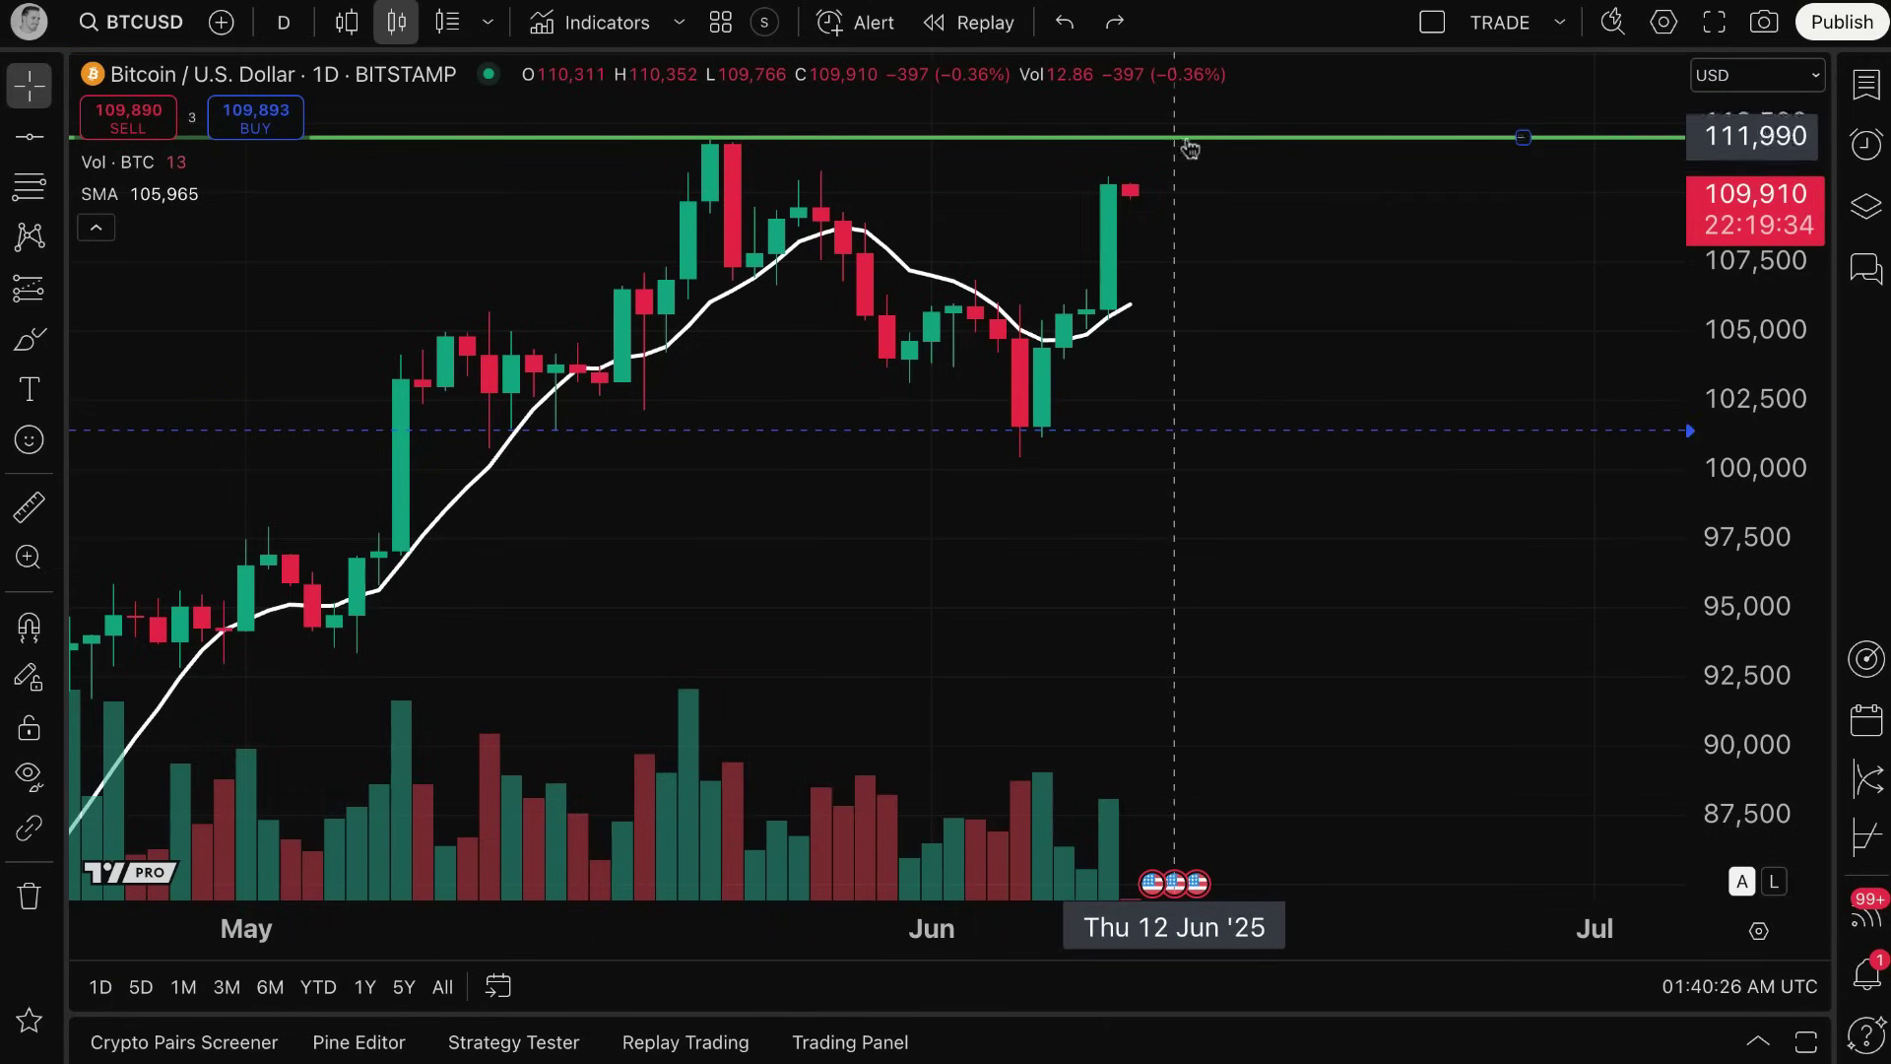
Start a new price-crossing alert on the green horizontal line and move its dialog clear of the latest candles.
{"action": "scroll", "coordinate": [1185, 143], "scroll_direction": "down", "scroll_amount": 1}
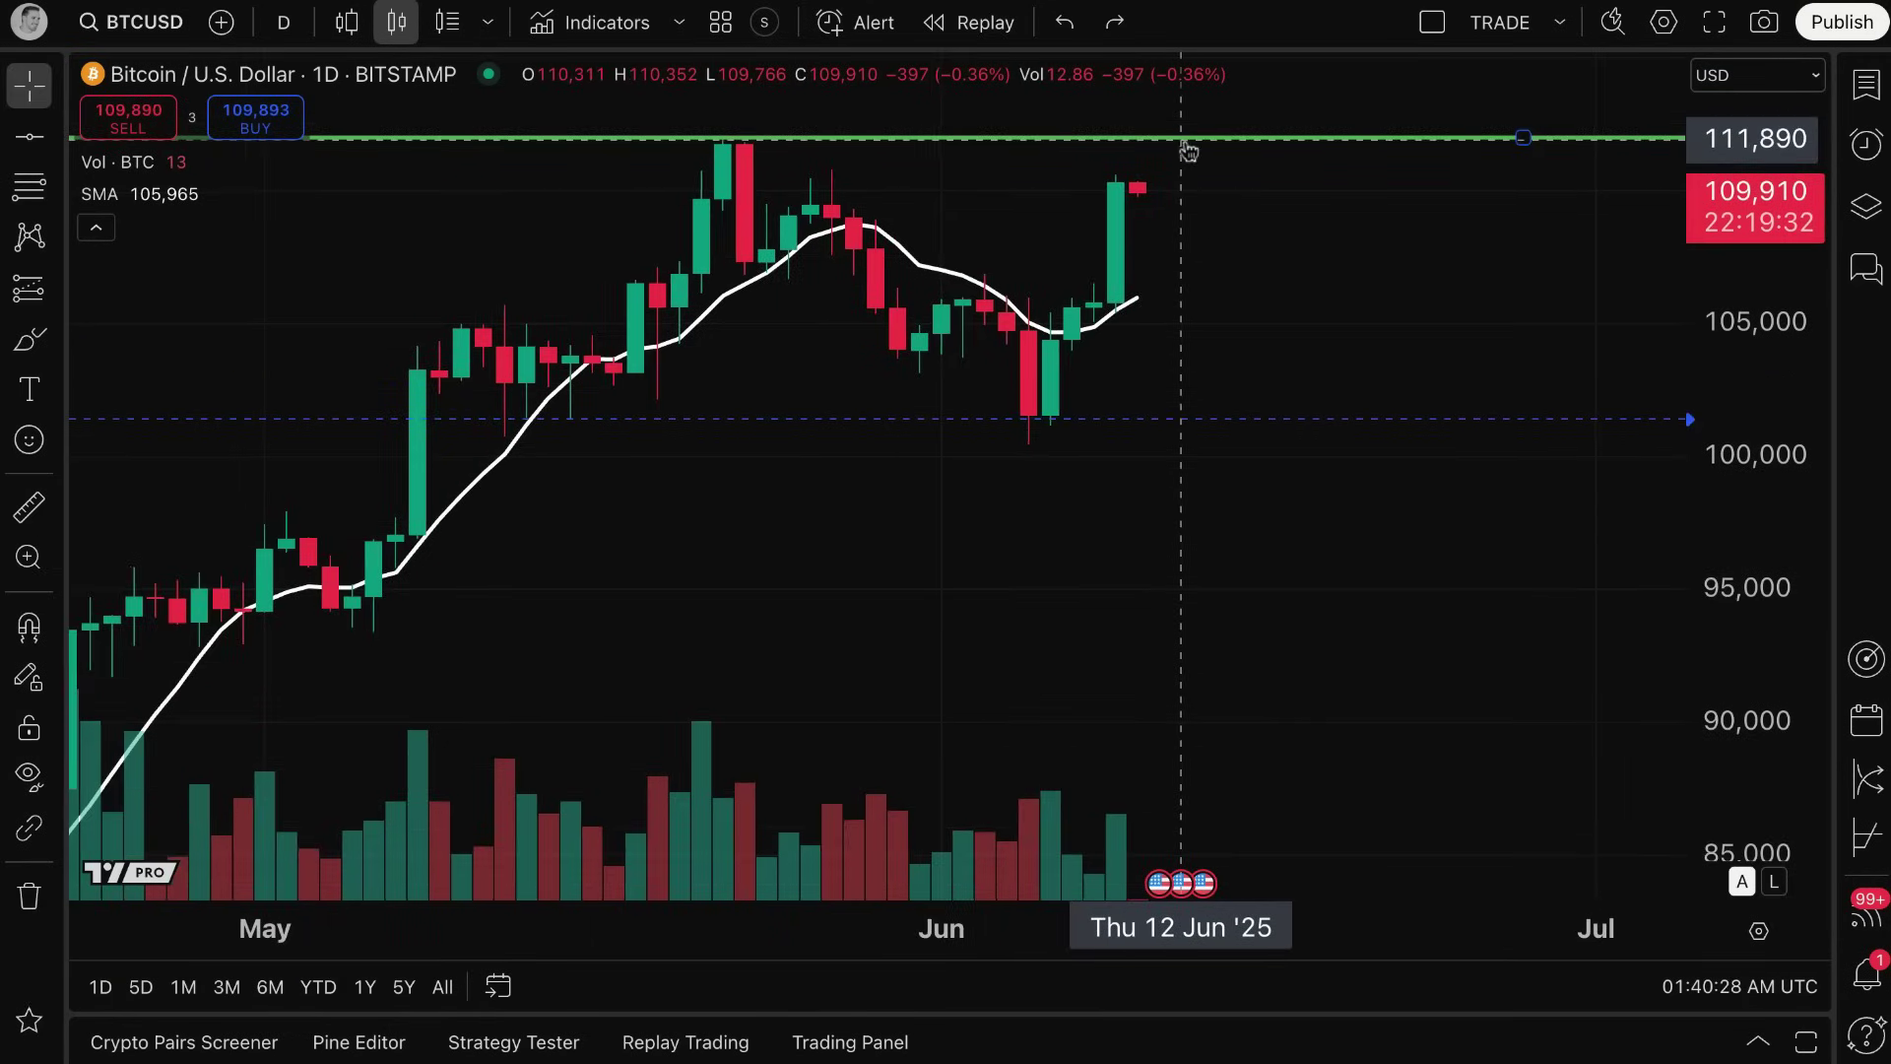
{"action": "right_click", "coordinate": [1202, 137]}
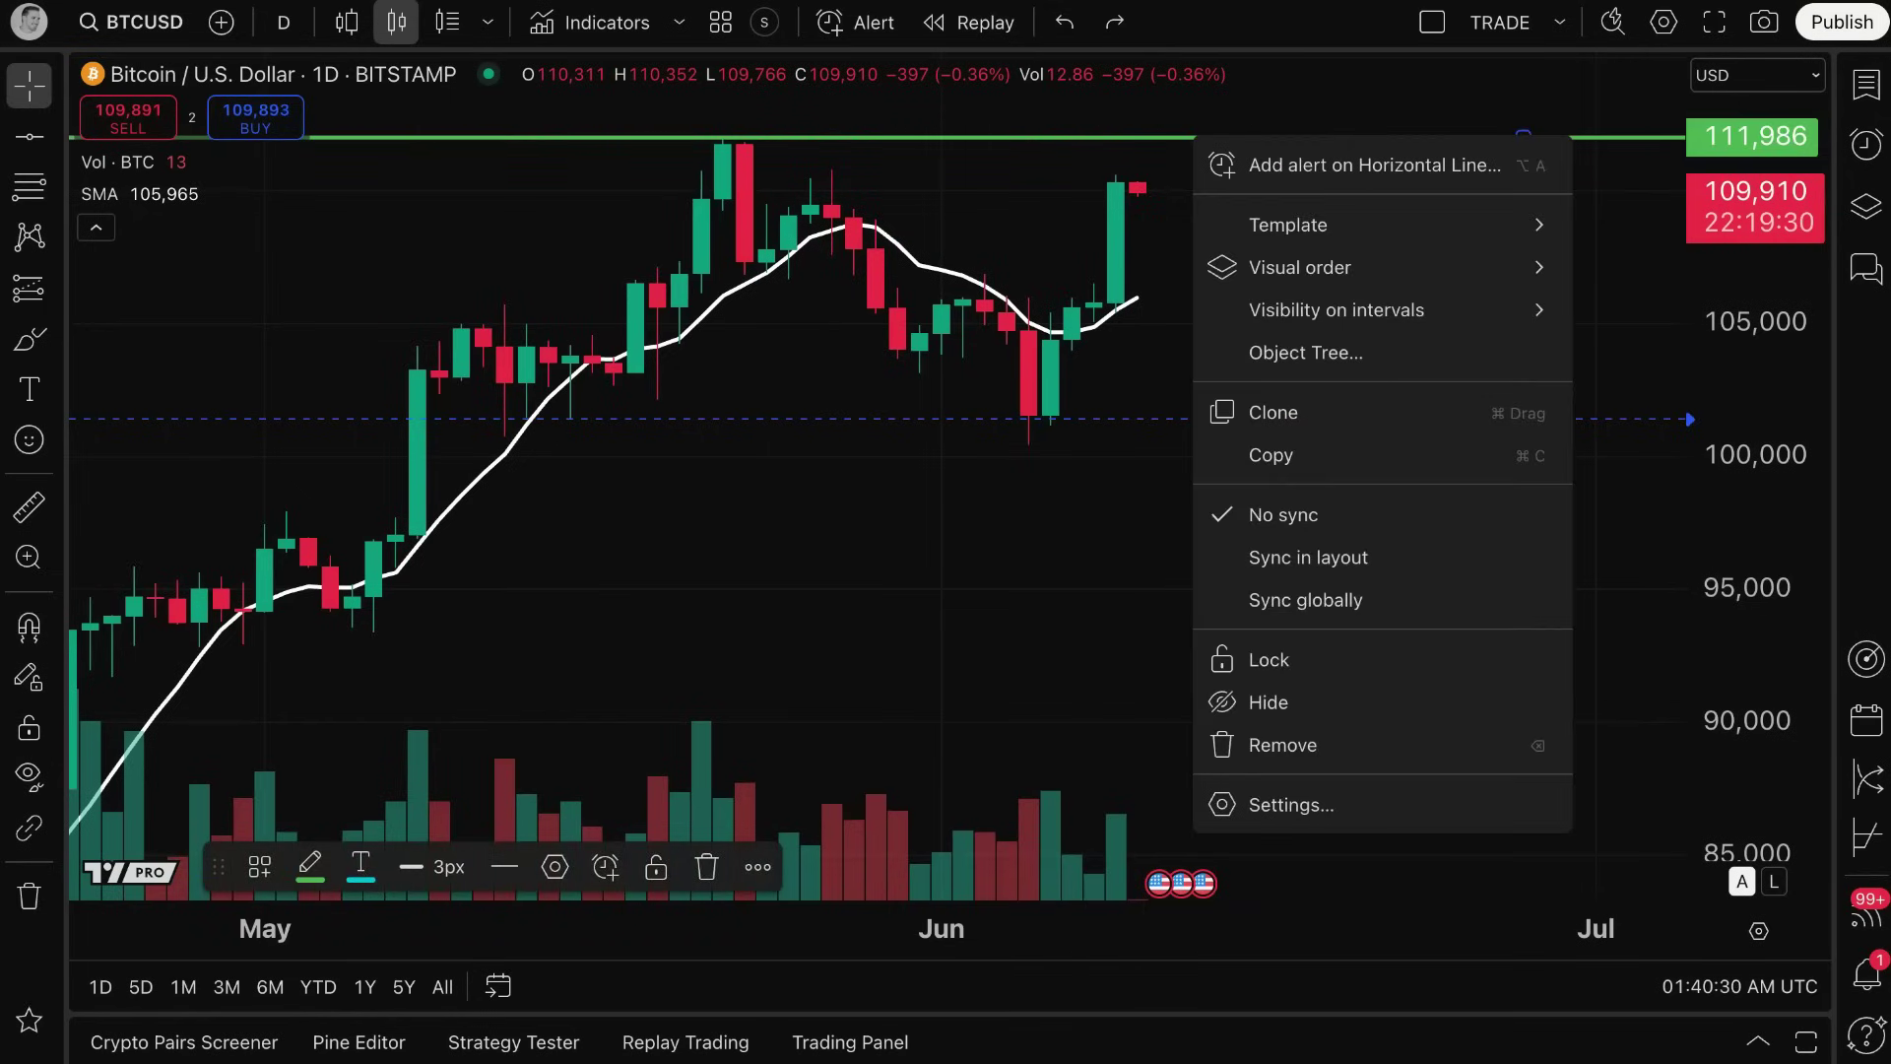
{"action": "left_click", "coordinate": [1298, 169]}
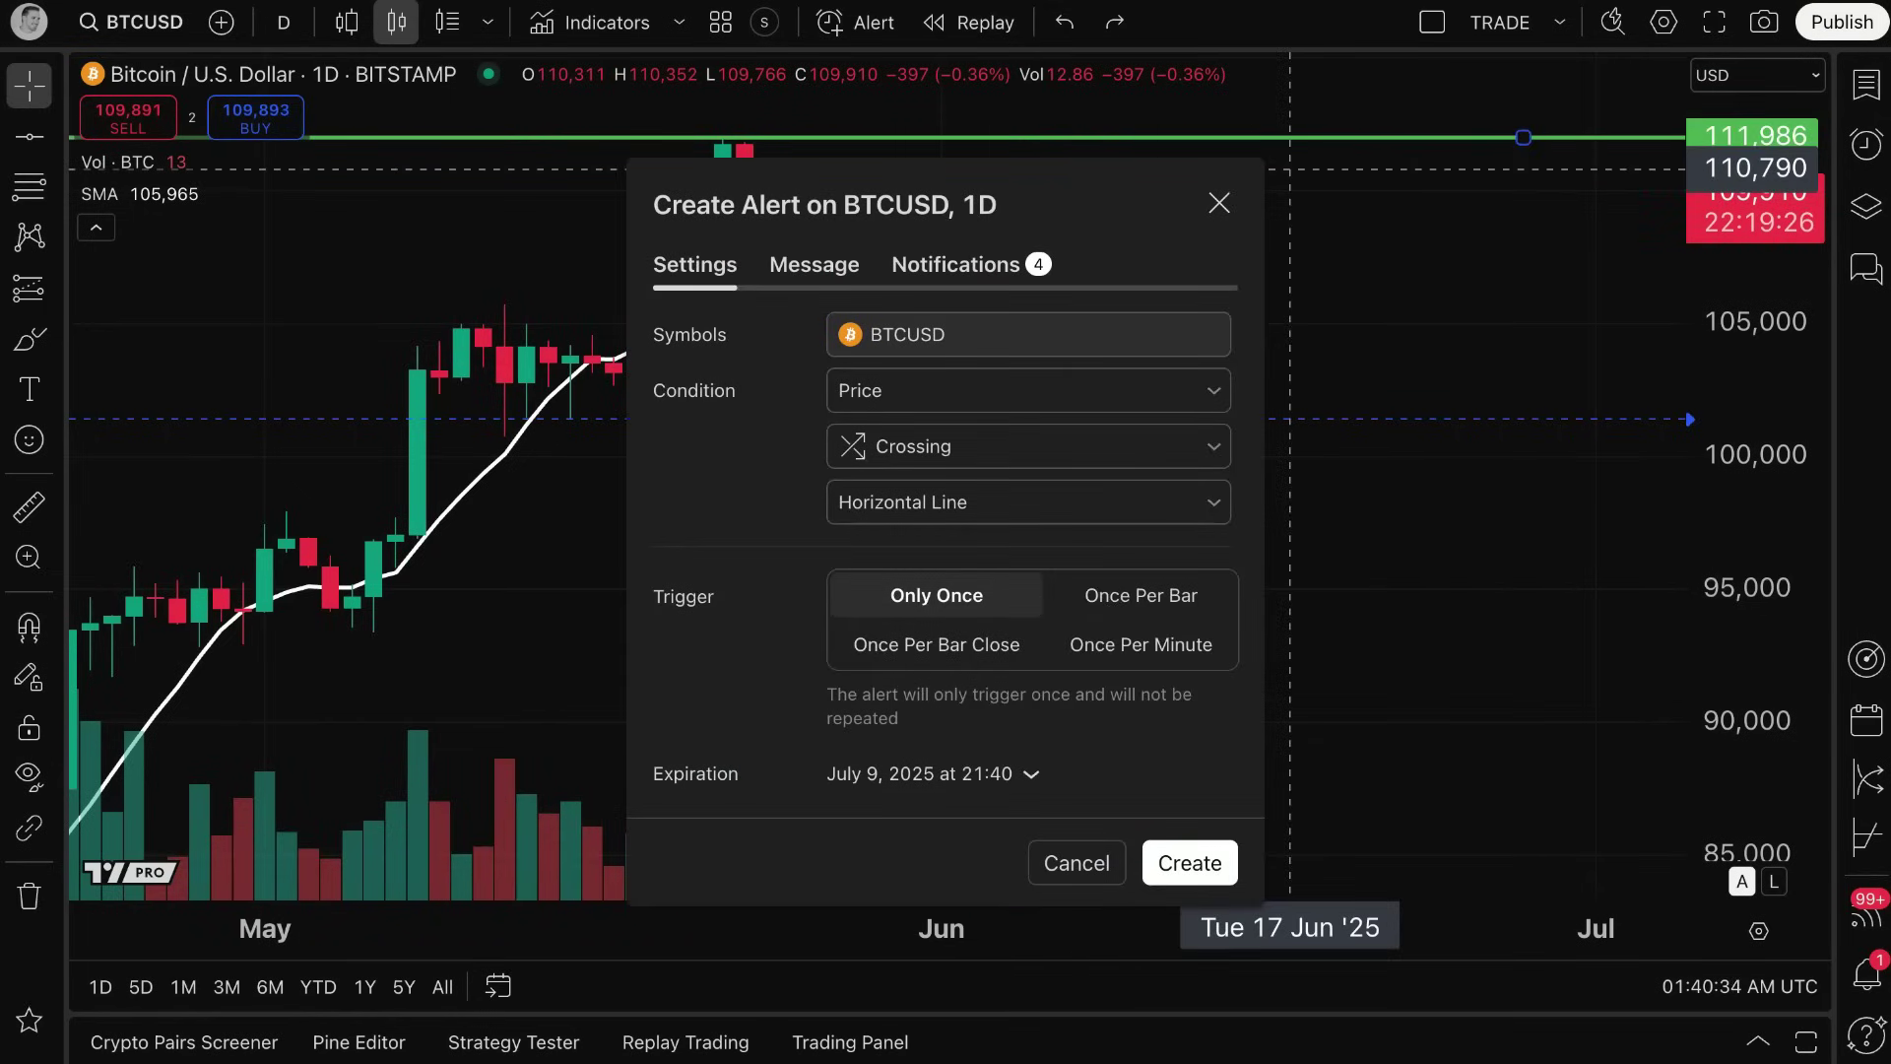
{"action": "left_click_drag", "start_coordinate": [1178, 194], "coordinate": [829, 184]}
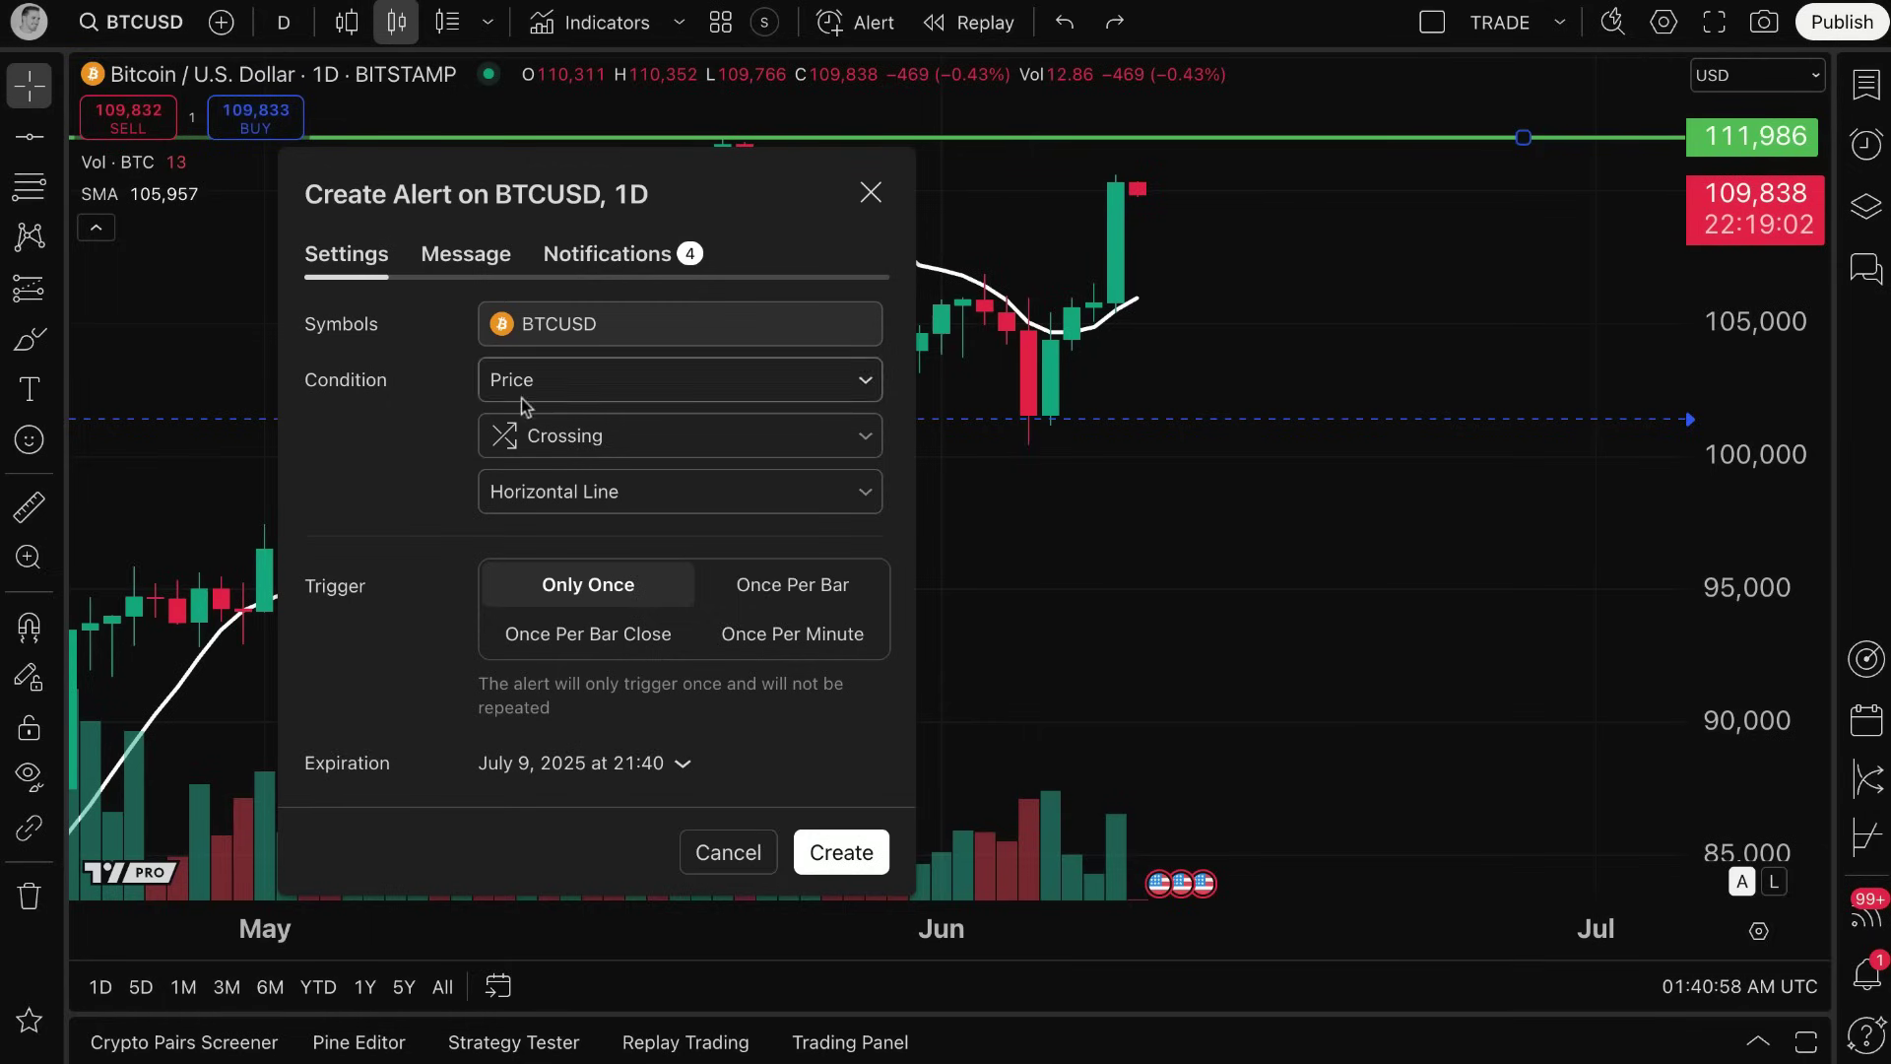
Review the new alert's notification options, default message and available crossing targets without changing them.
{"action": "left_click", "coordinate": [486, 262]}
{"action": "left_click", "coordinate": [572, 262]}
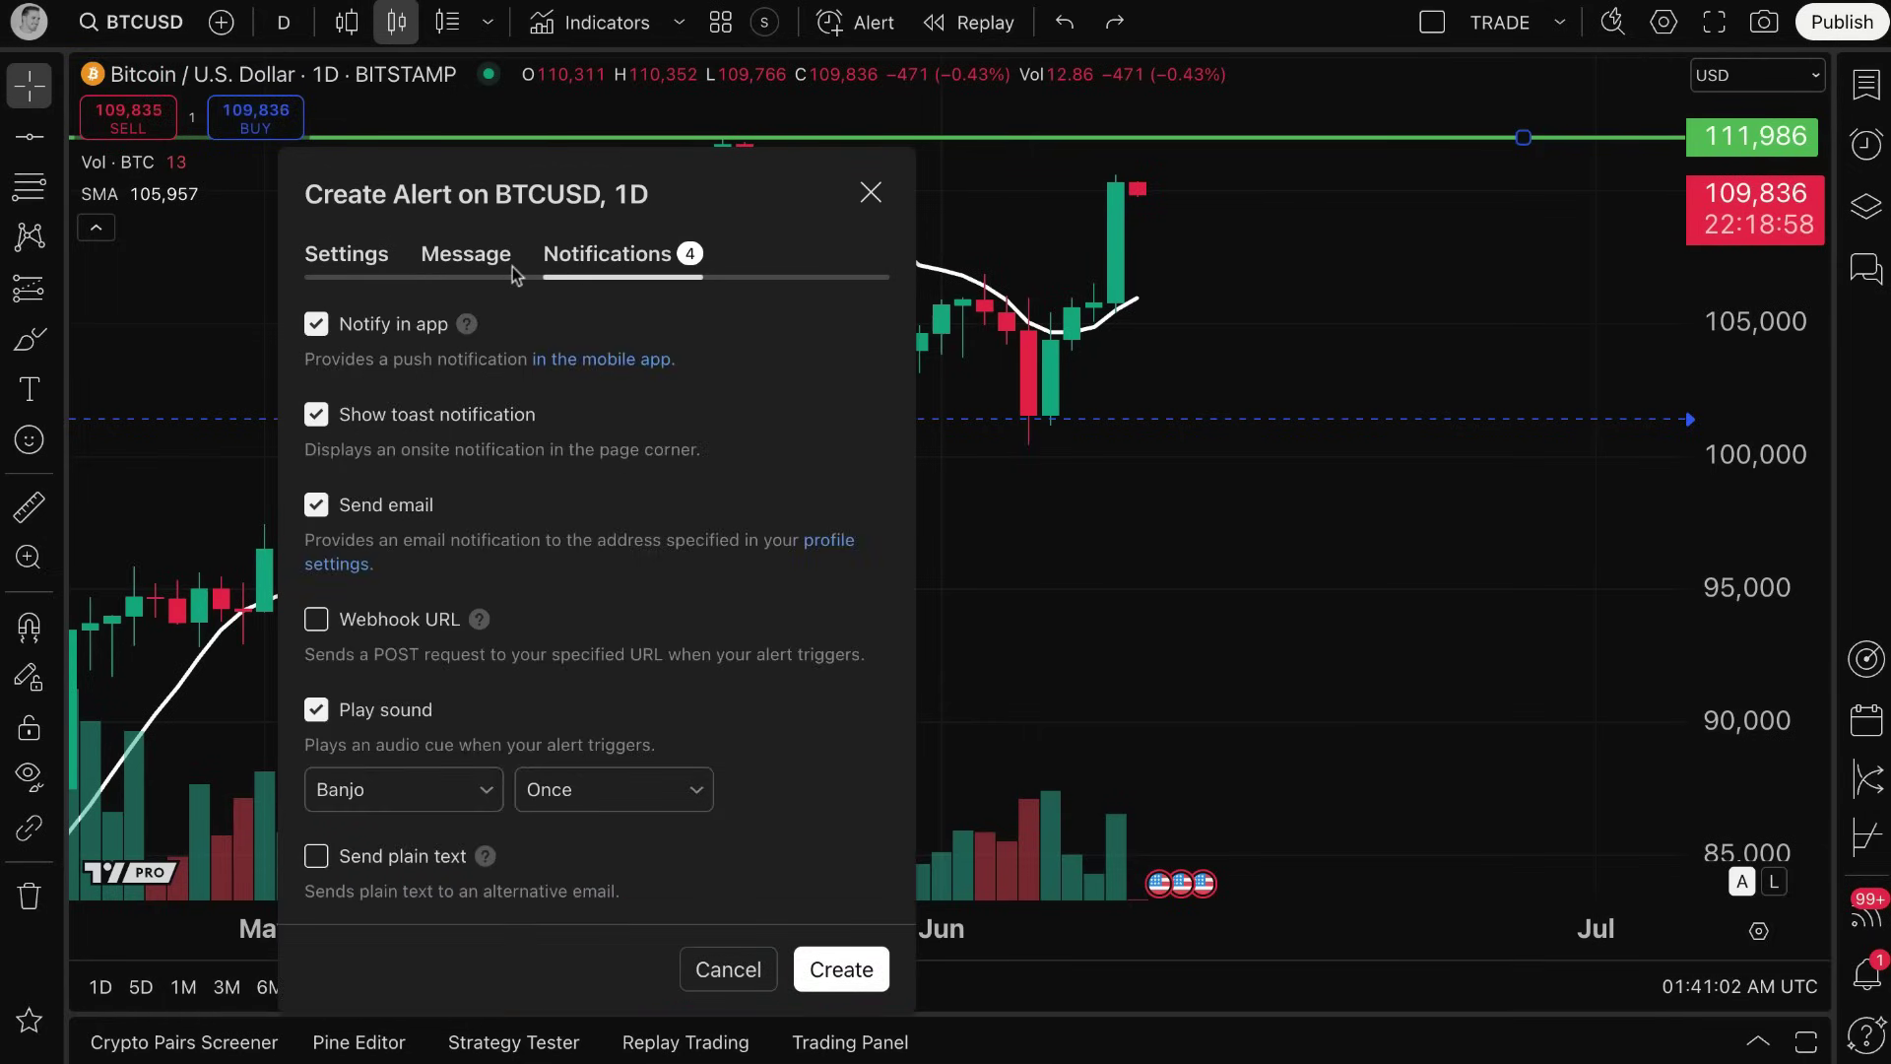
{"action": "left_click", "coordinate": [472, 260]}
{"action": "left_click", "coordinate": [373, 263]}
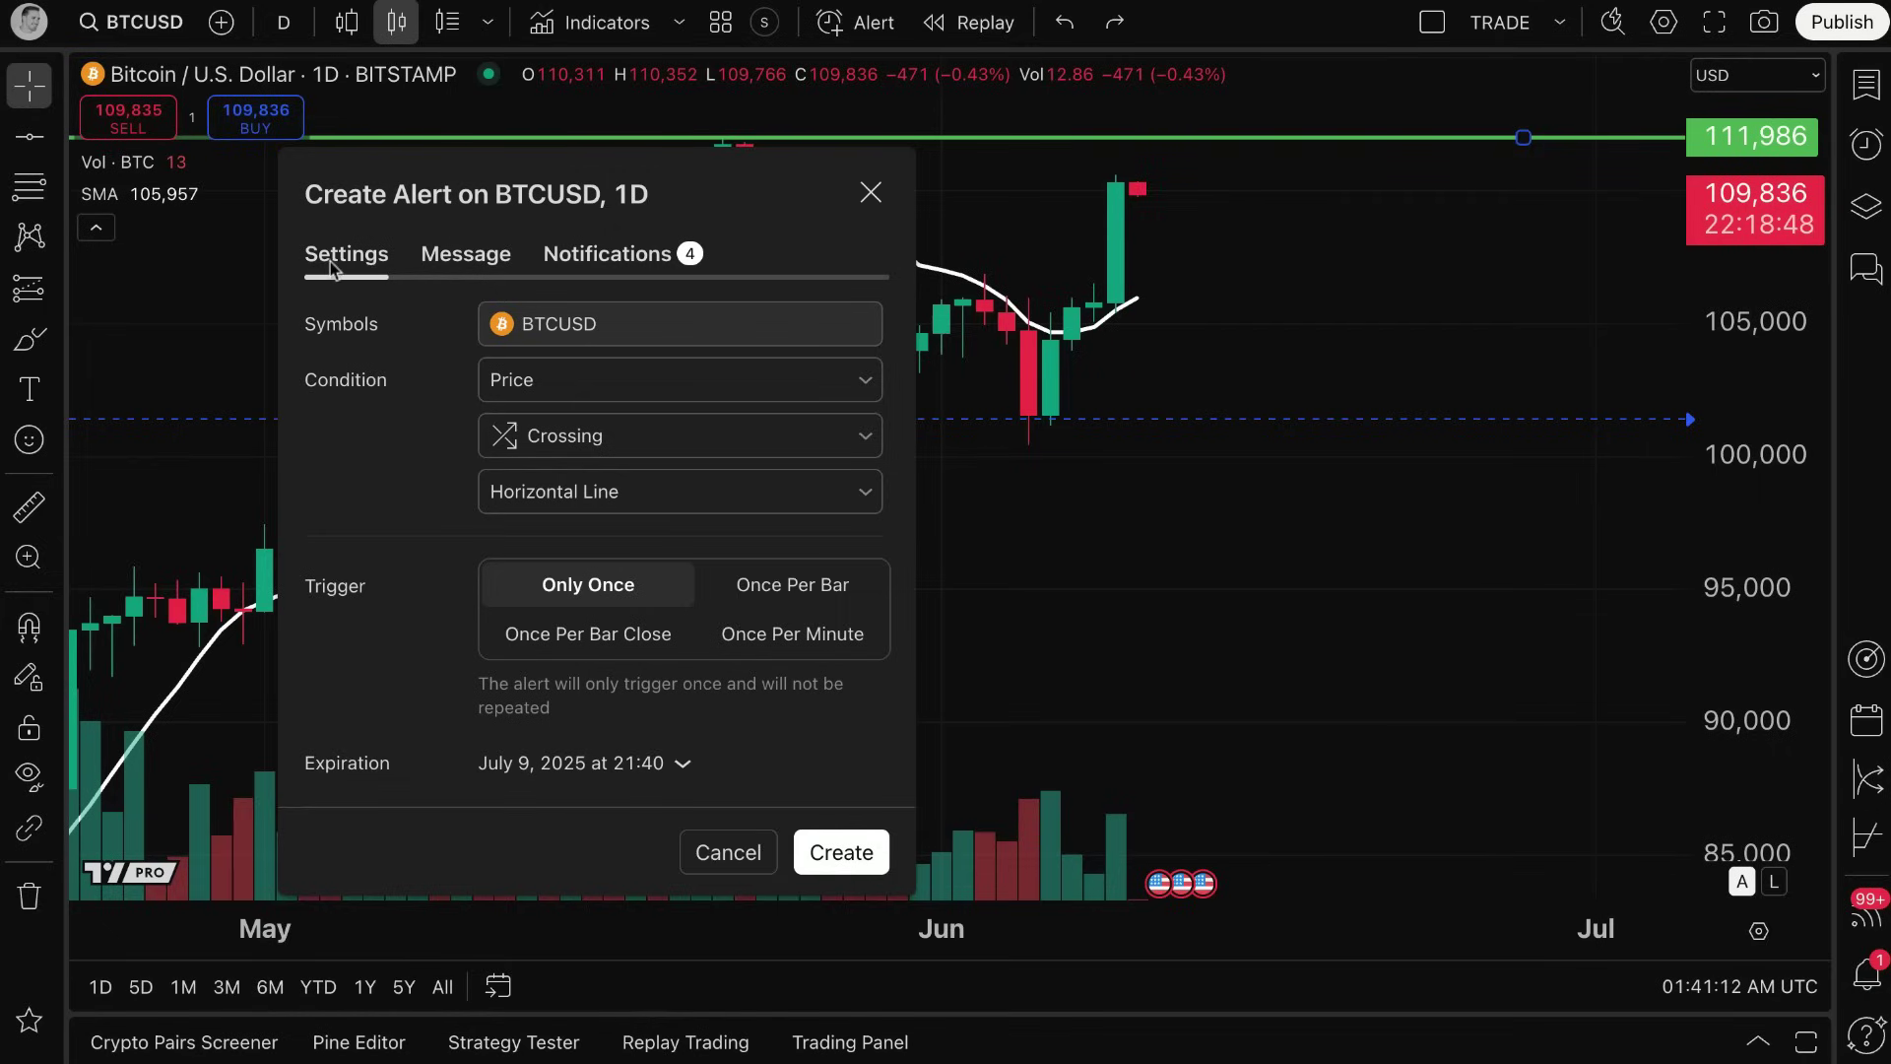
{"action": "left_click", "coordinate": [520, 494]}
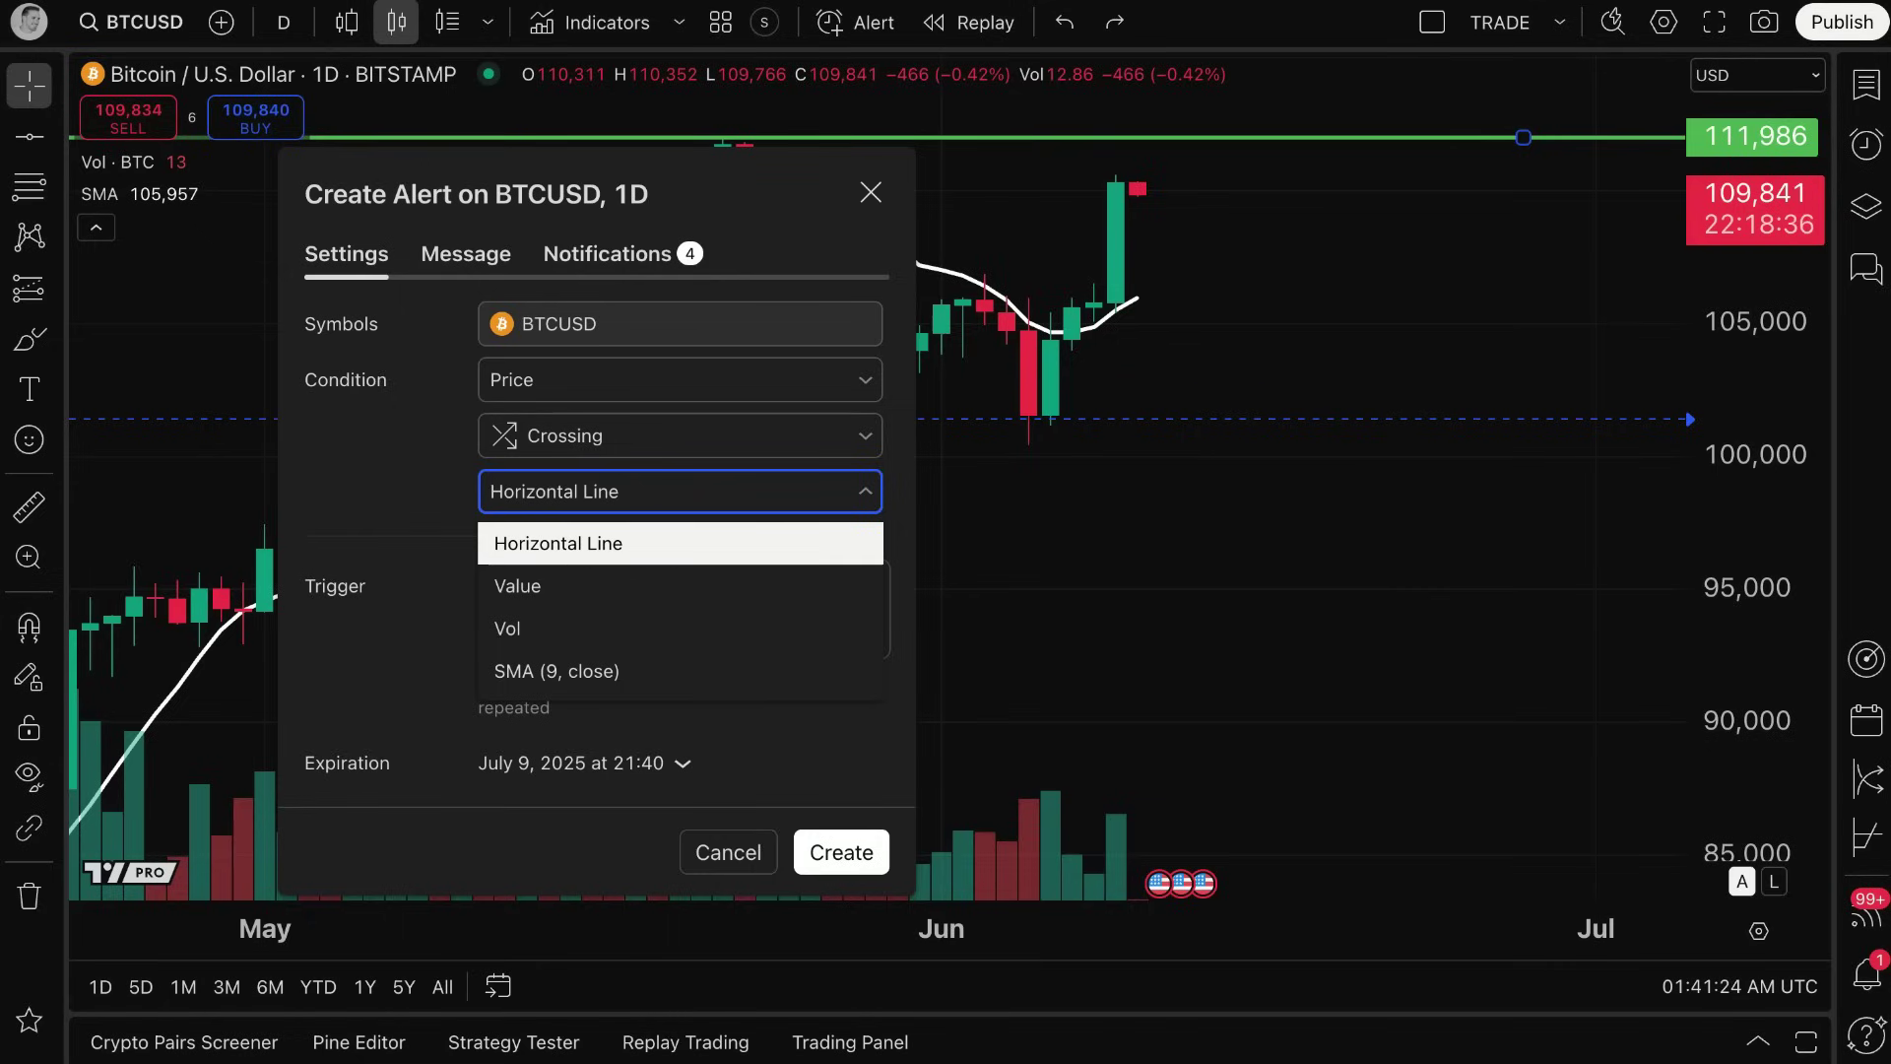
{"action": "left_click", "coordinate": [471, 262]}
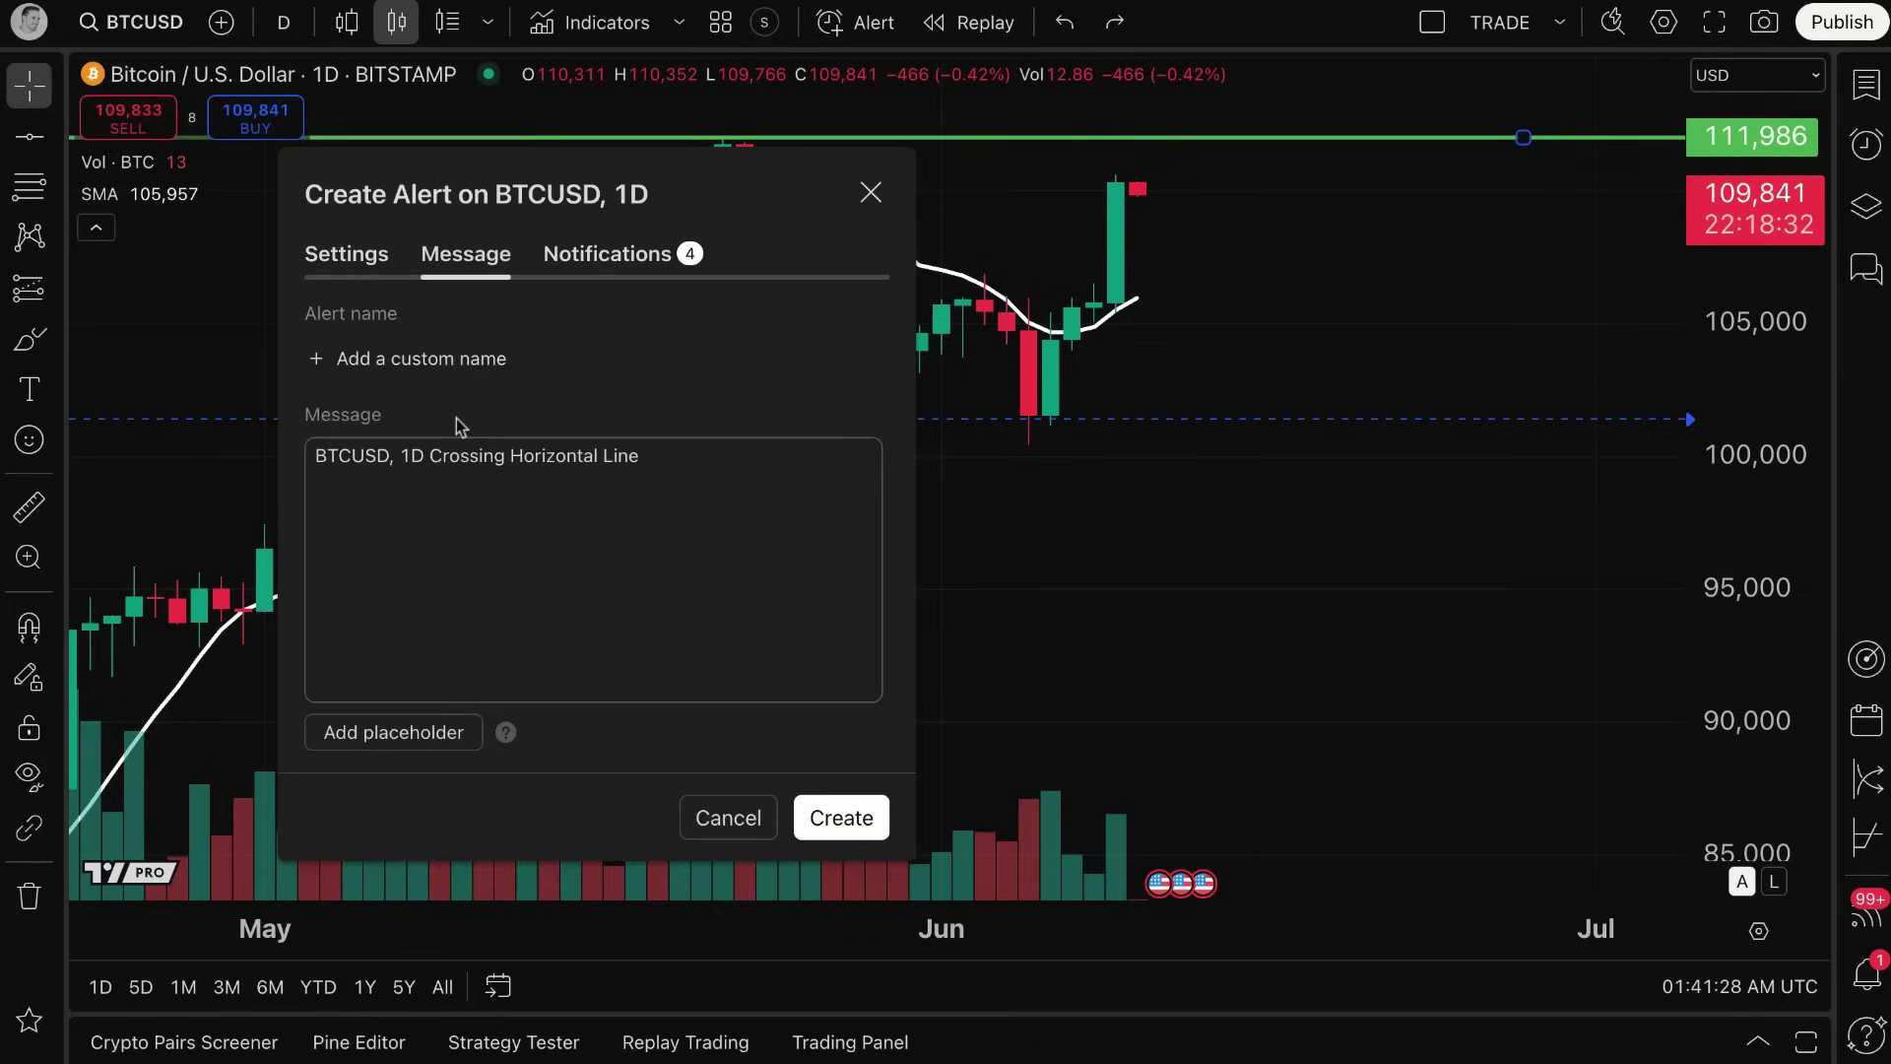
{"action": "left_click", "coordinate": [343, 257]}
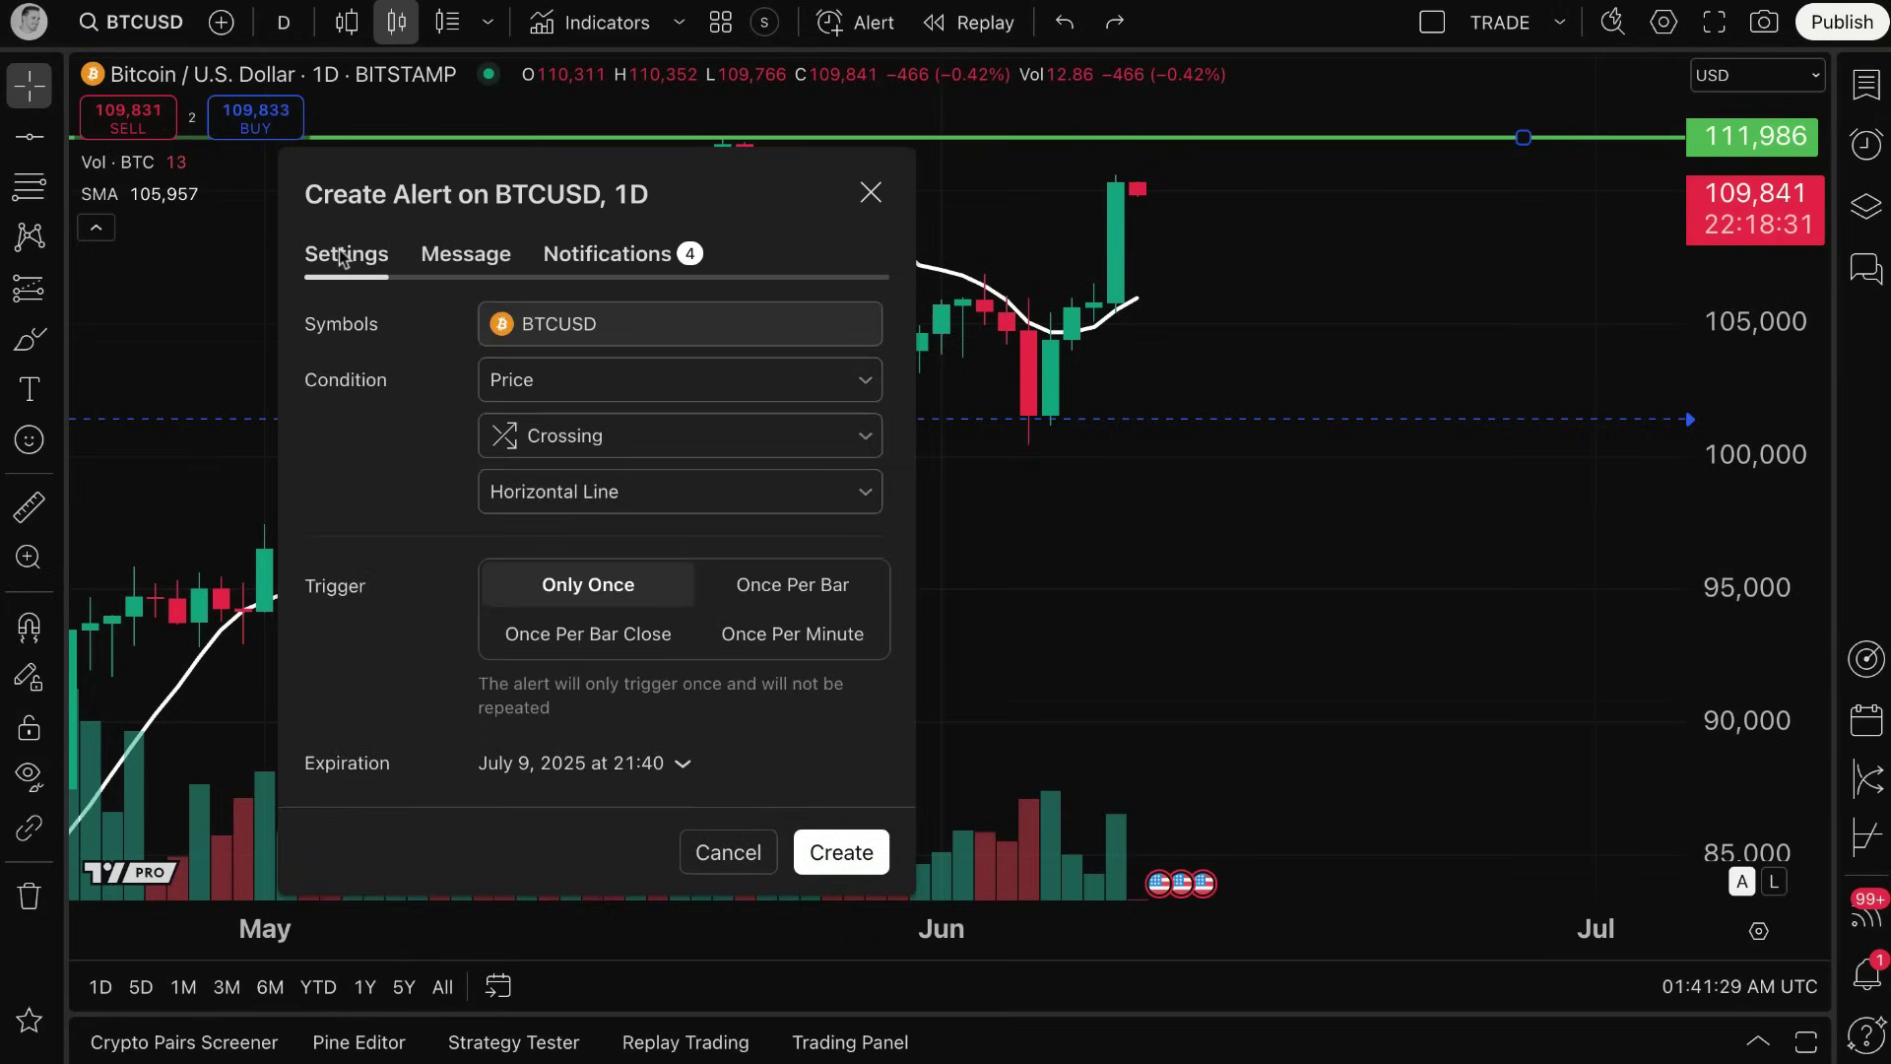
Check the alert's default crossing message and notification choices, then create the horizontal line alert with them.
{"action": "left_click", "coordinate": [479, 268]}
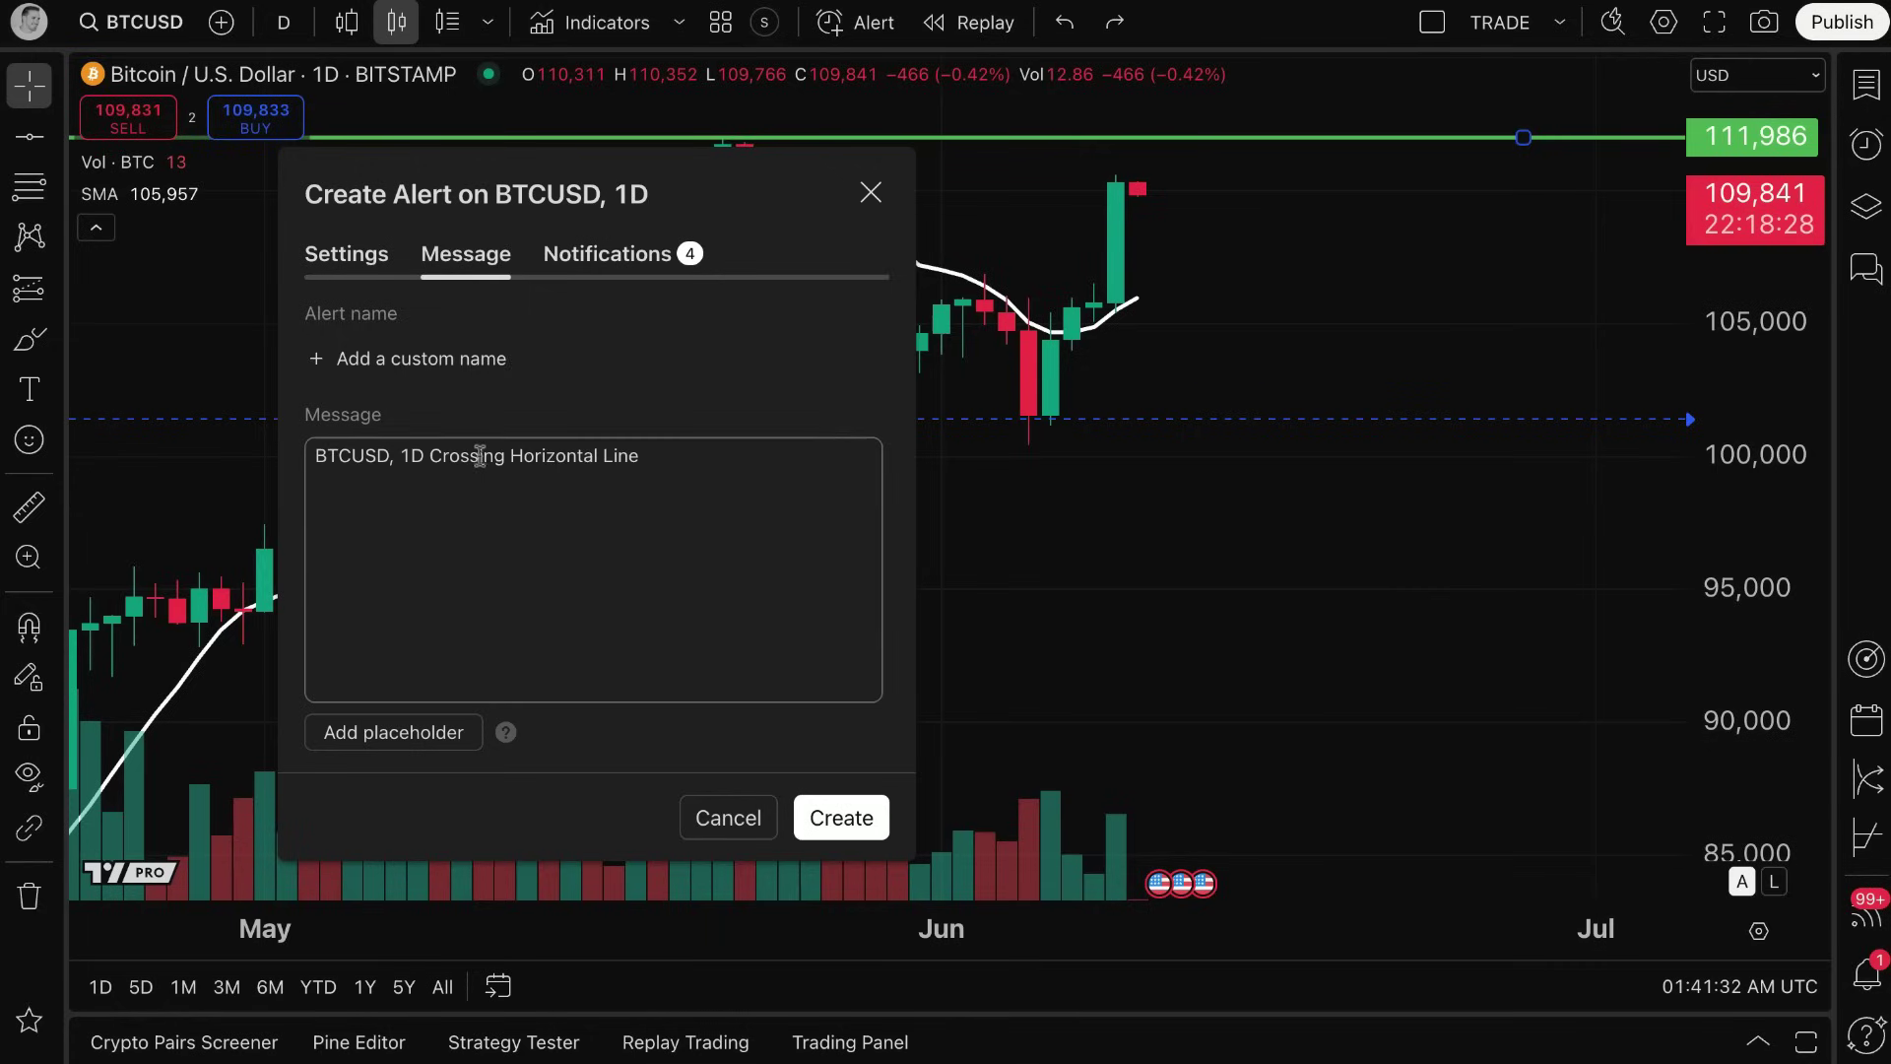
{"action": "left_click_drag", "start_coordinate": [430, 455], "coordinate": [698, 476]}
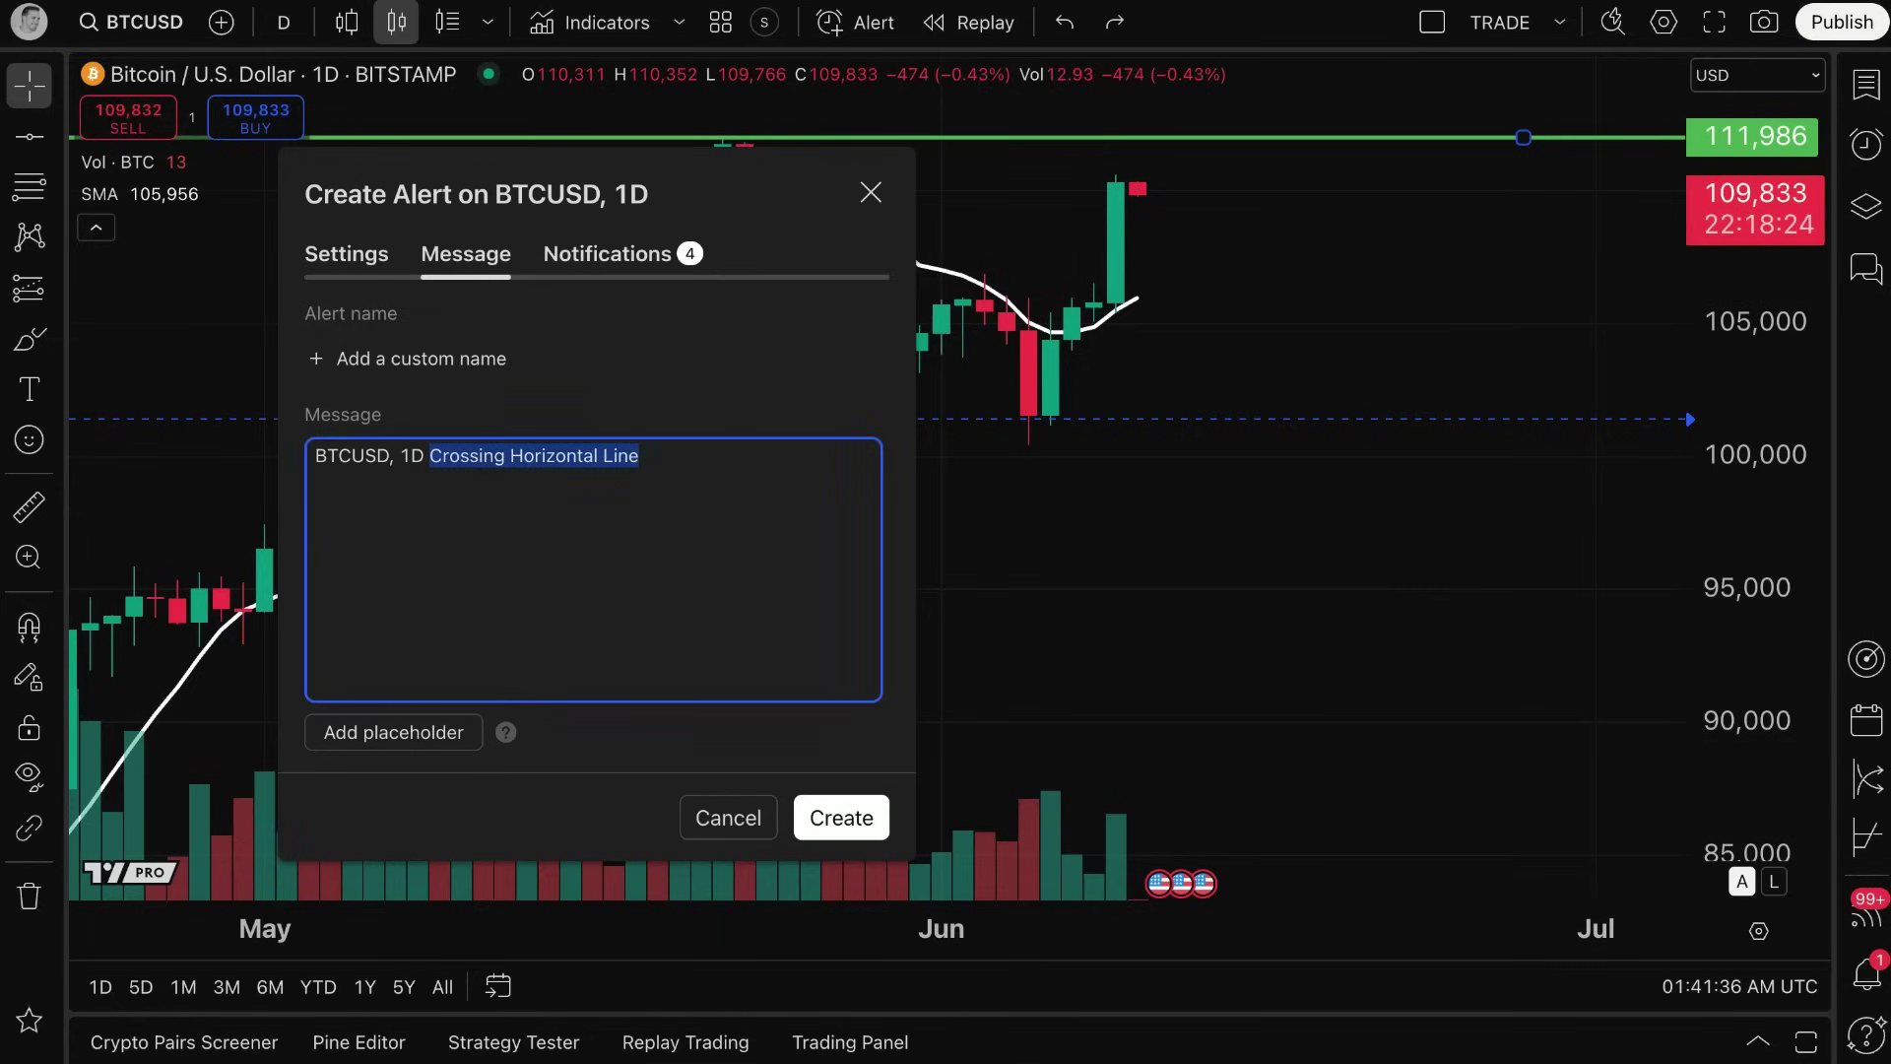
{"action": "left_click", "coordinate": [650, 456]}
{"action": "left_click", "coordinate": [439, 458], "text": "shift"}
{"action": "left_click", "coordinate": [433, 459]}
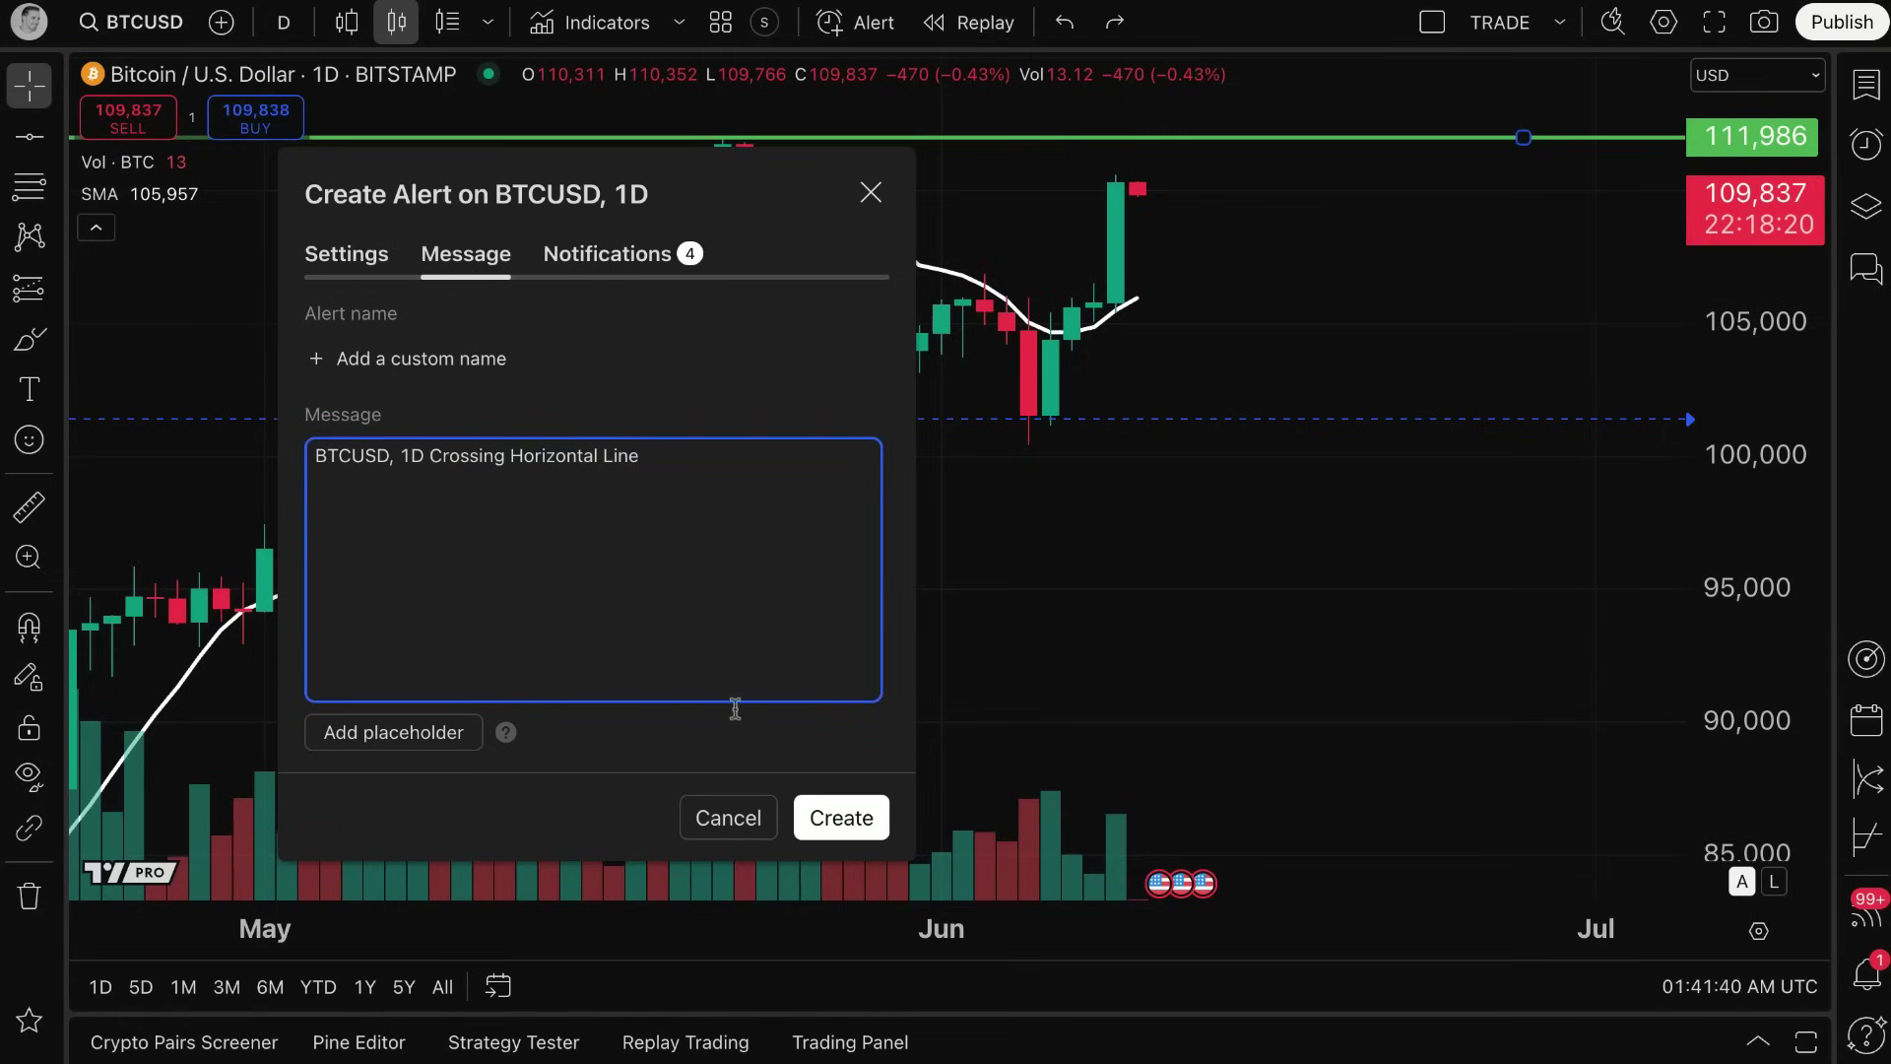
{"action": "left_click", "coordinate": [584, 283]}
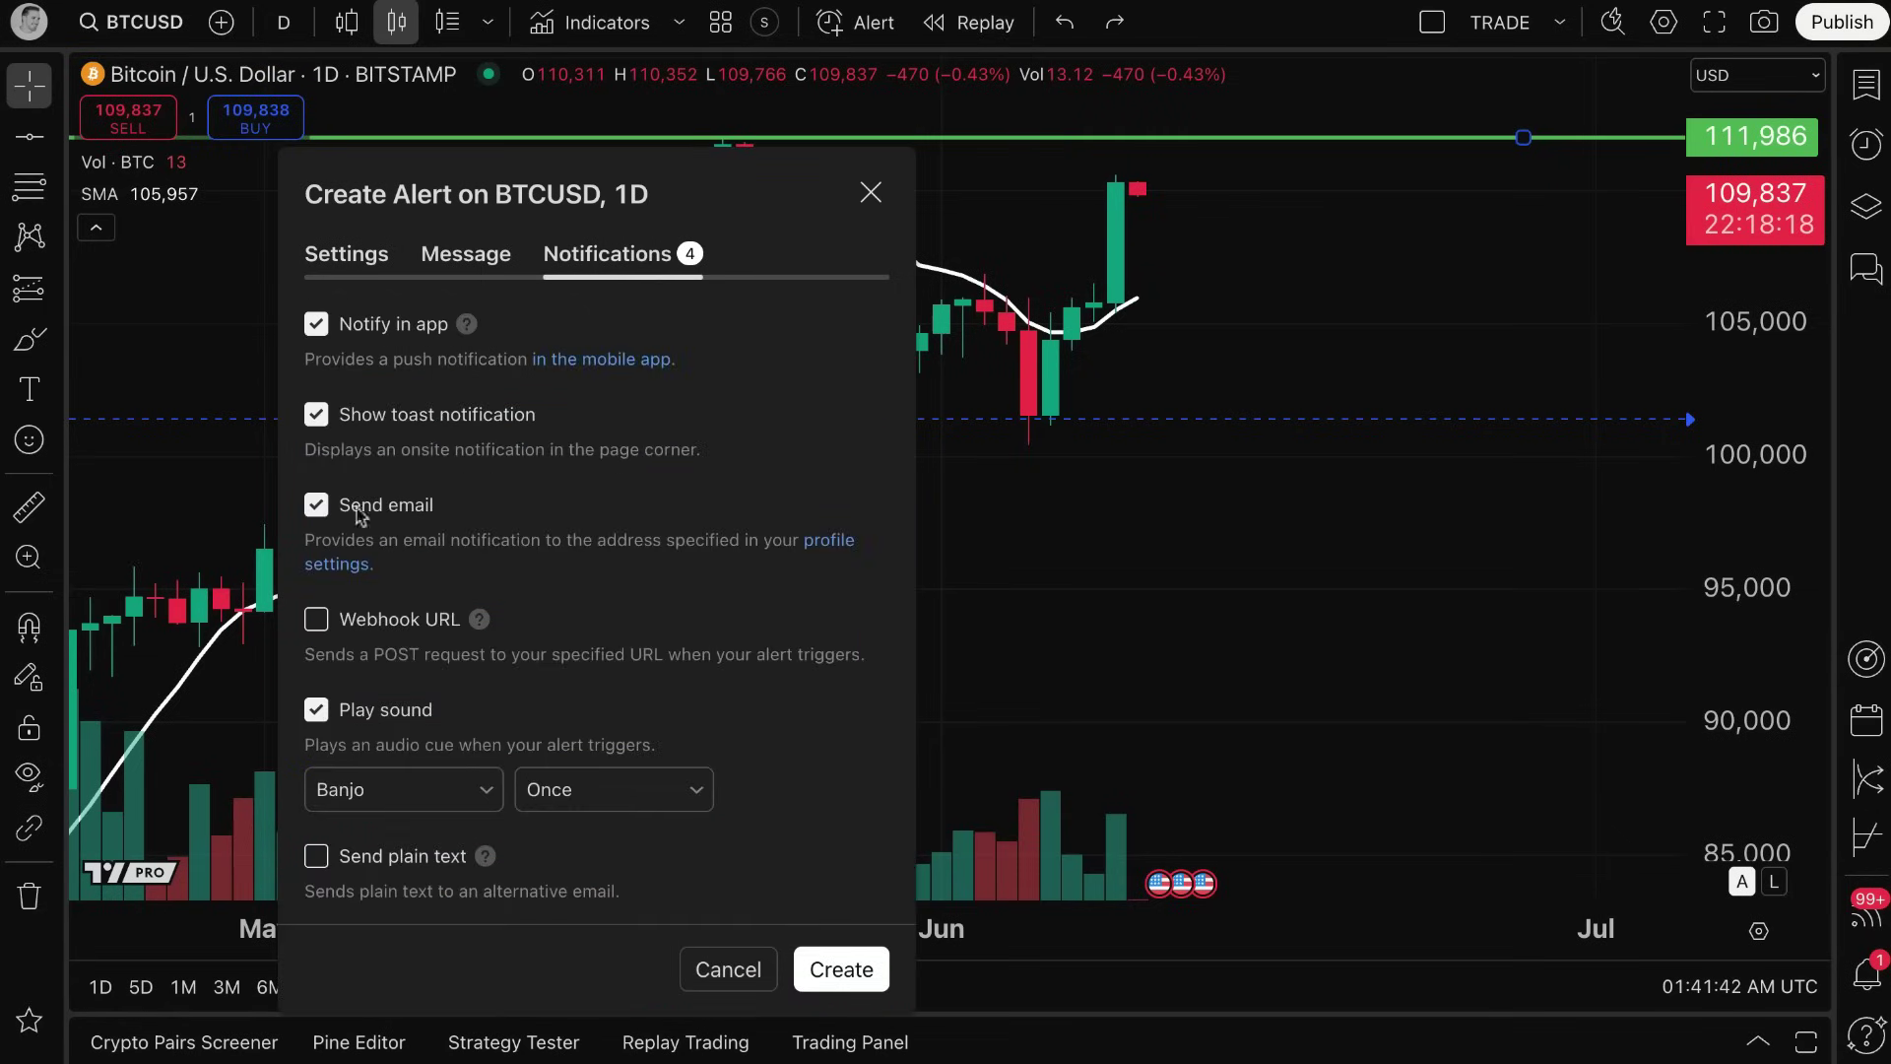
{"action": "left_click", "coordinate": [839, 970]}
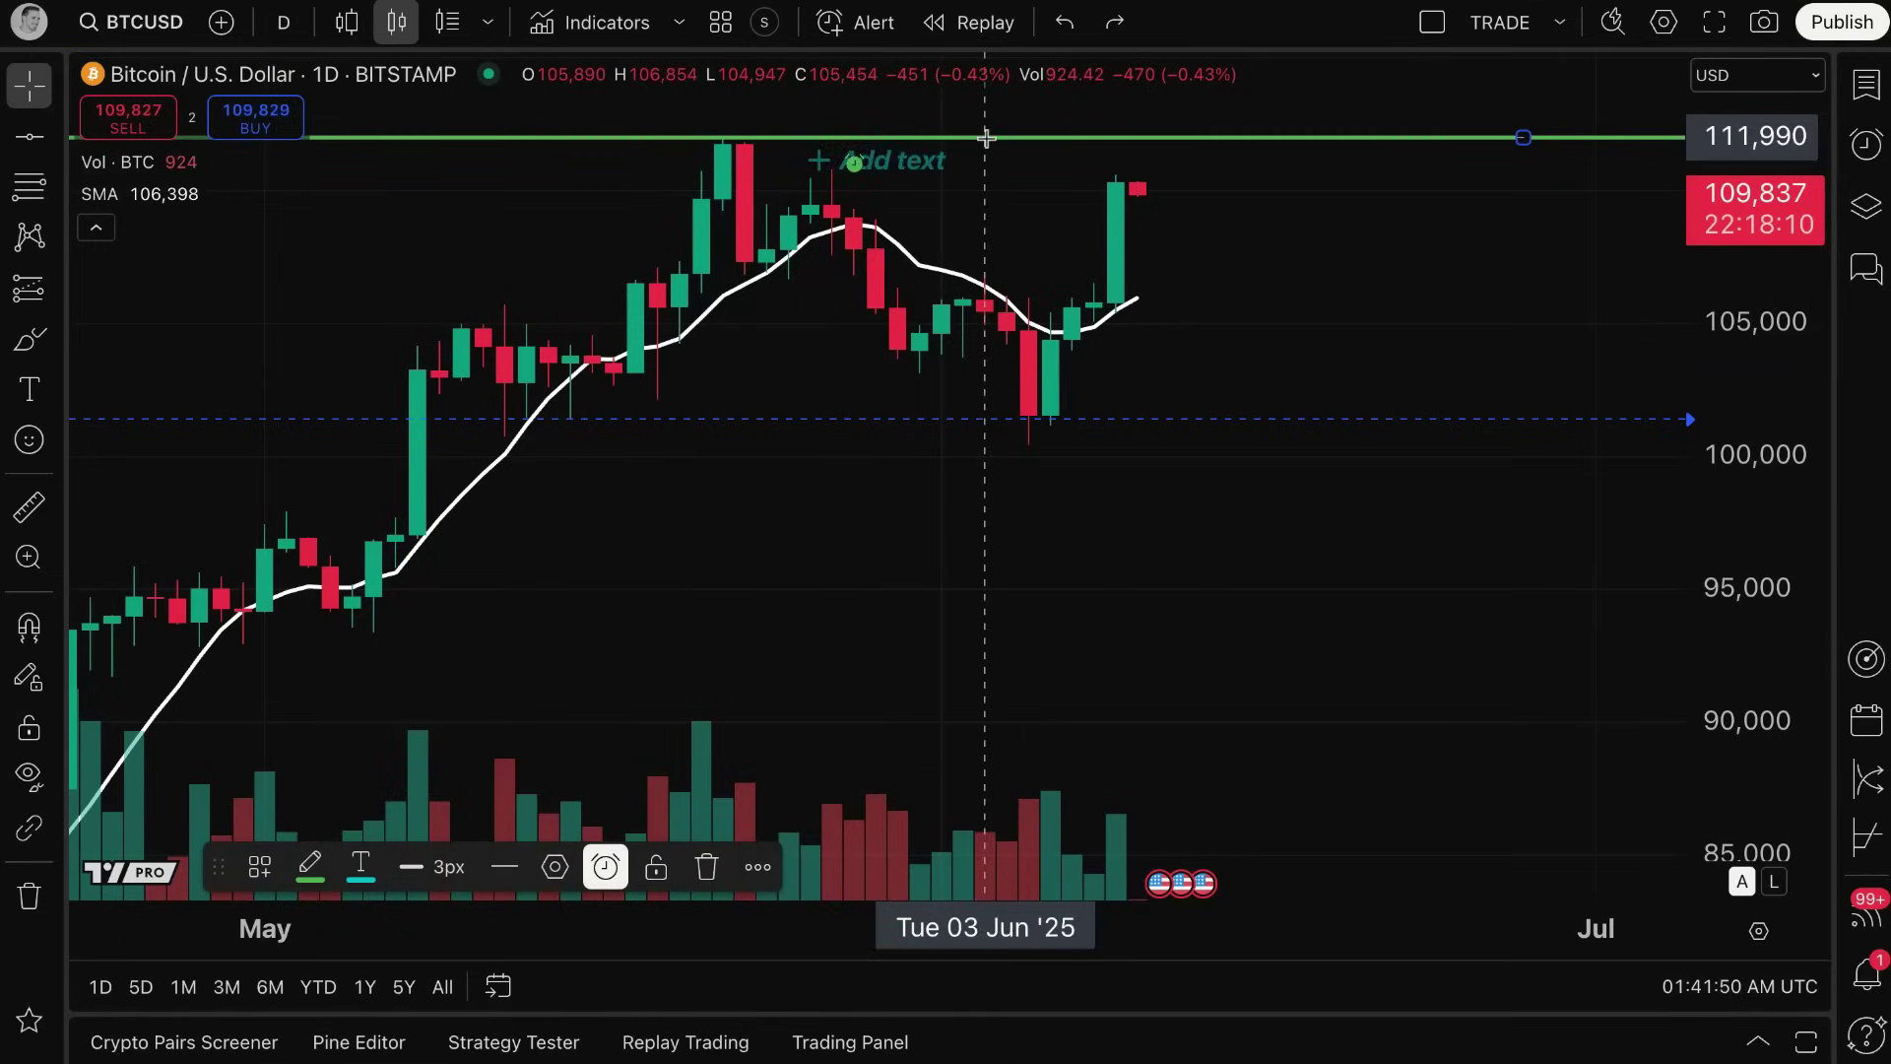
Change the color of the horizontal line at the late-May high to white.
{"action": "left_click", "coordinate": [921, 160]}
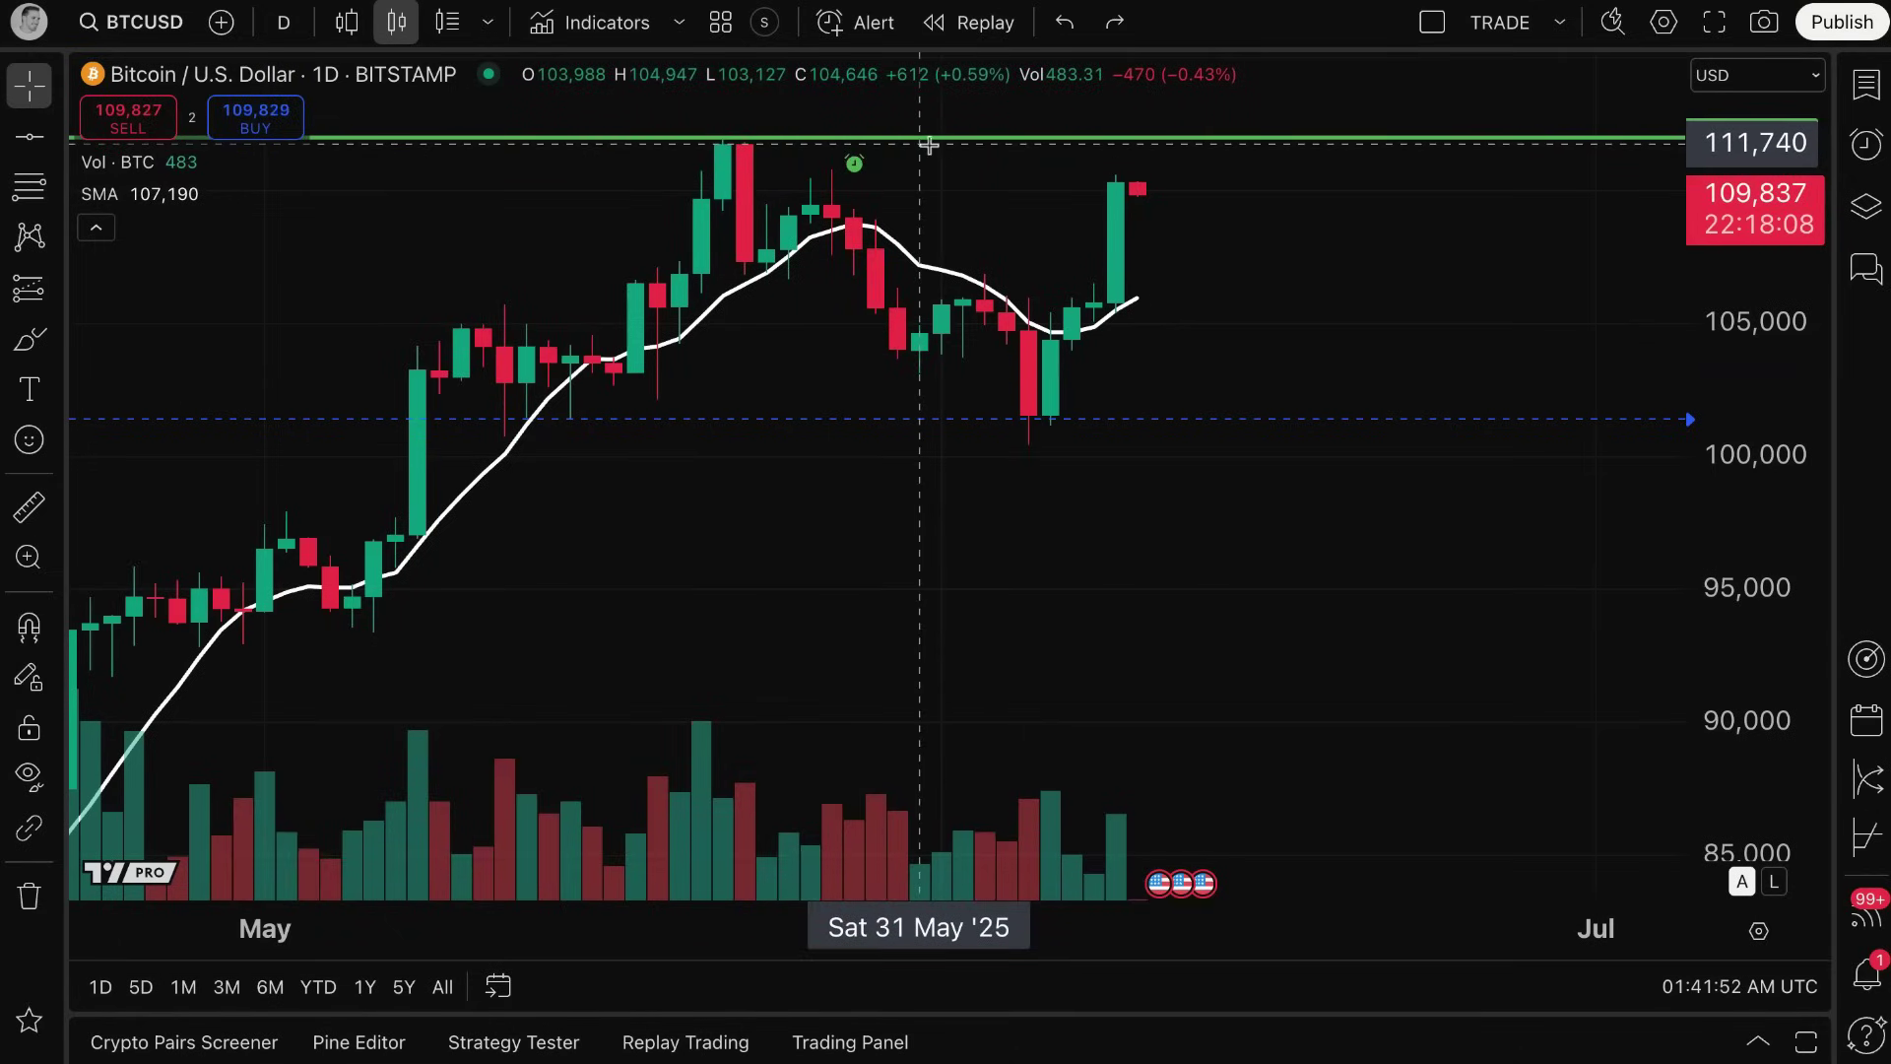
{"action": "double_click", "coordinate": [894, 141]}
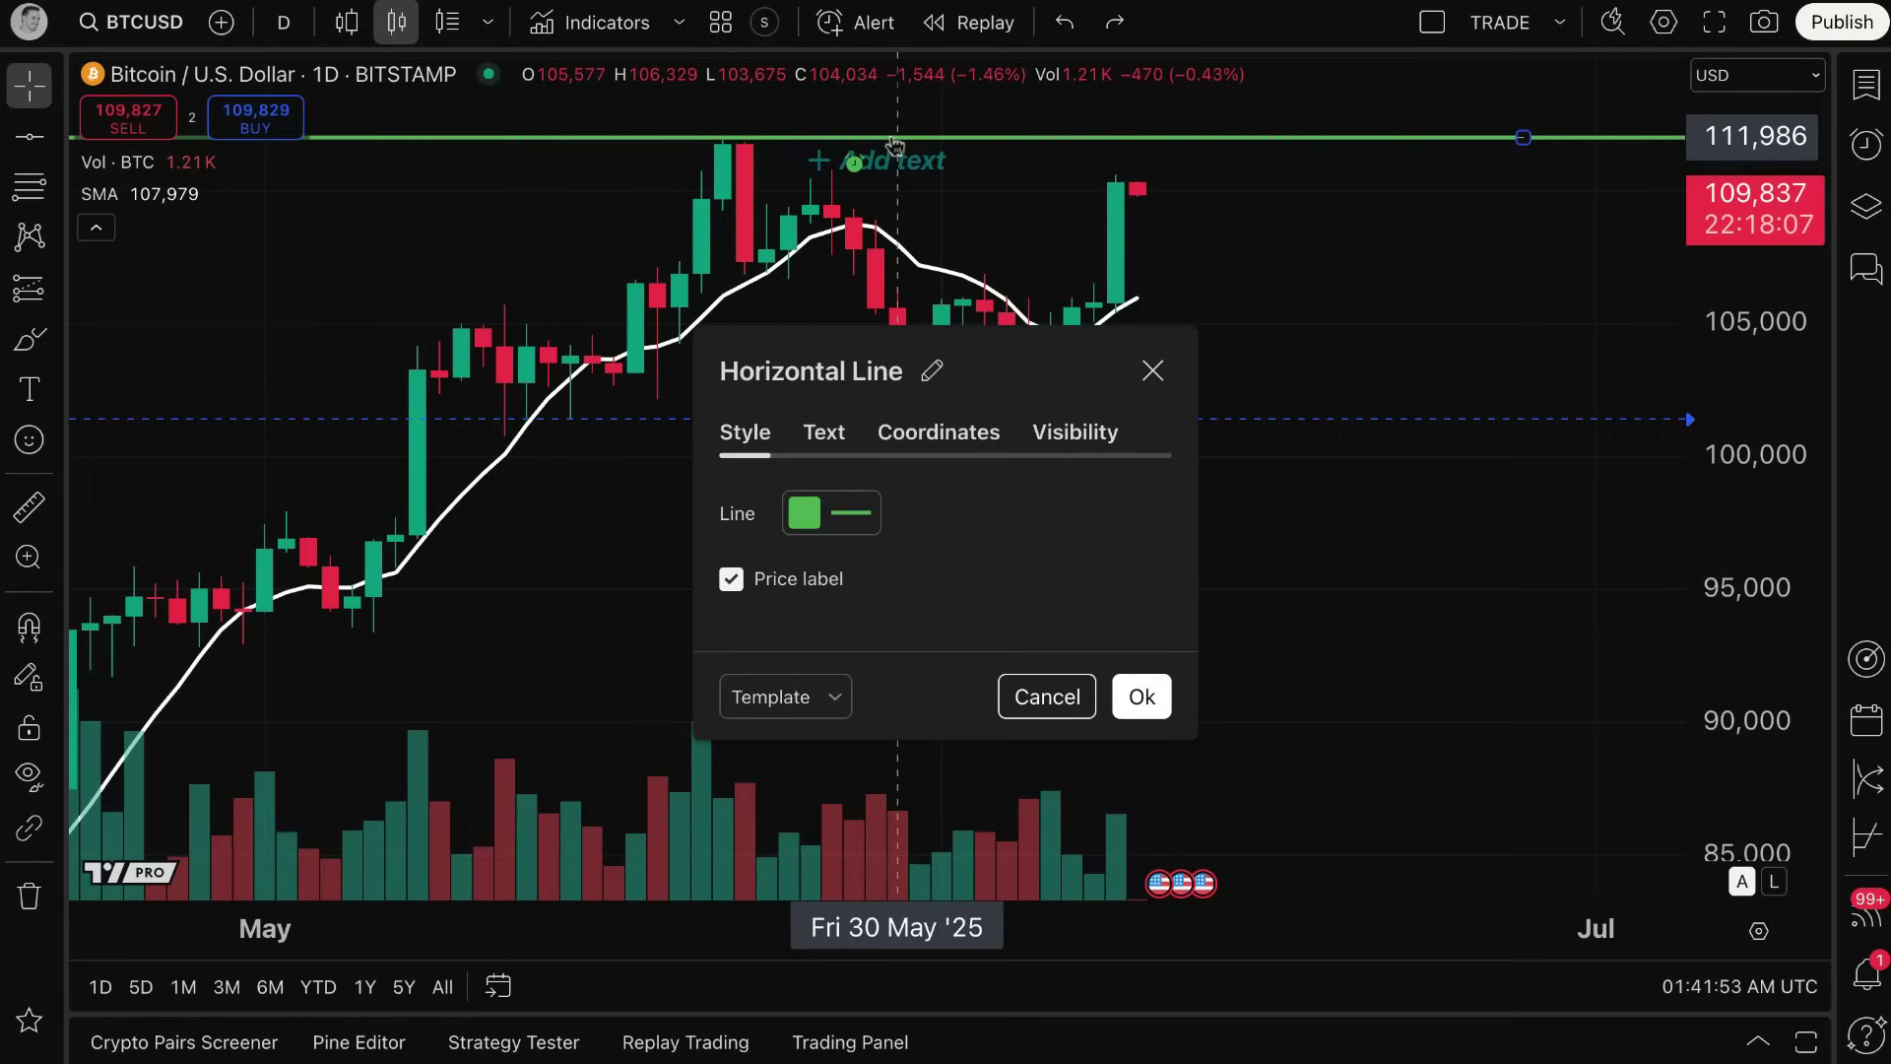
{"action": "left_click", "coordinate": [822, 438]}
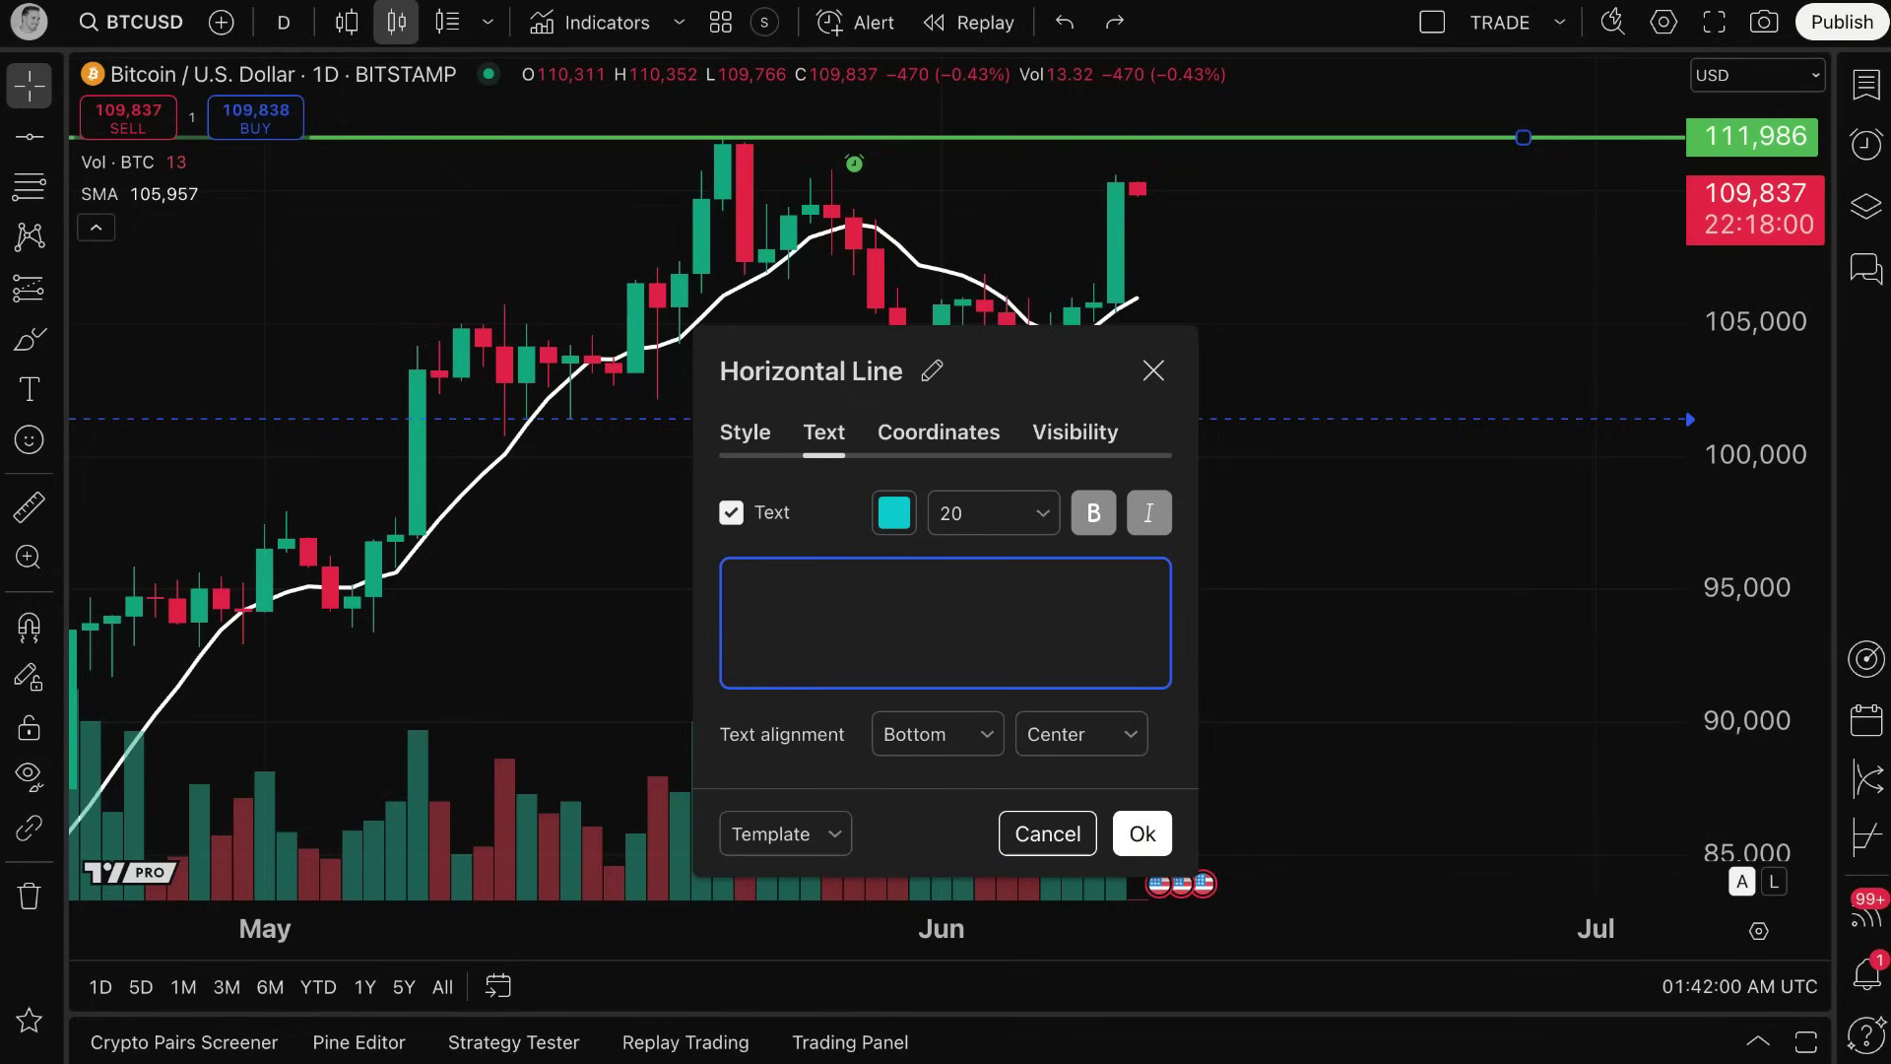
{"action": "left_click", "coordinate": [746, 433]}
{"action": "left_click", "coordinate": [809, 514]}
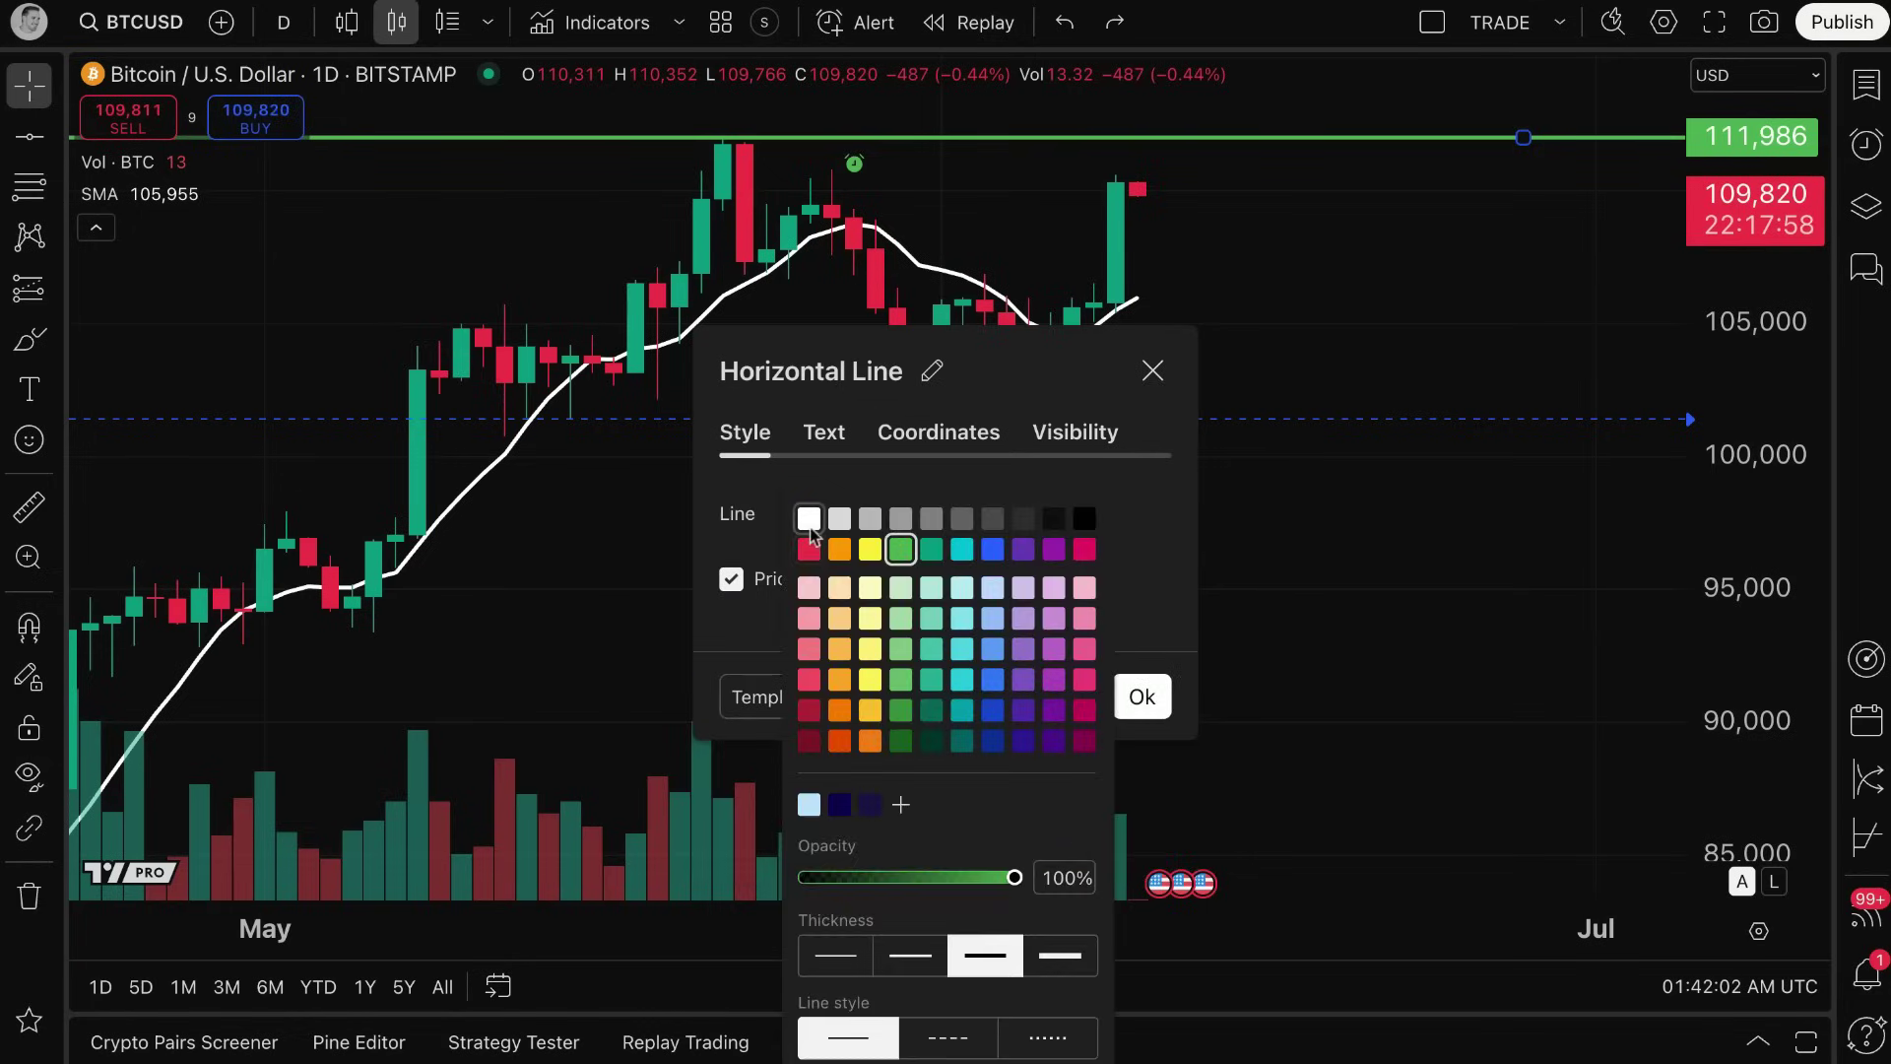
{"action": "left_click", "coordinate": [809, 519]}
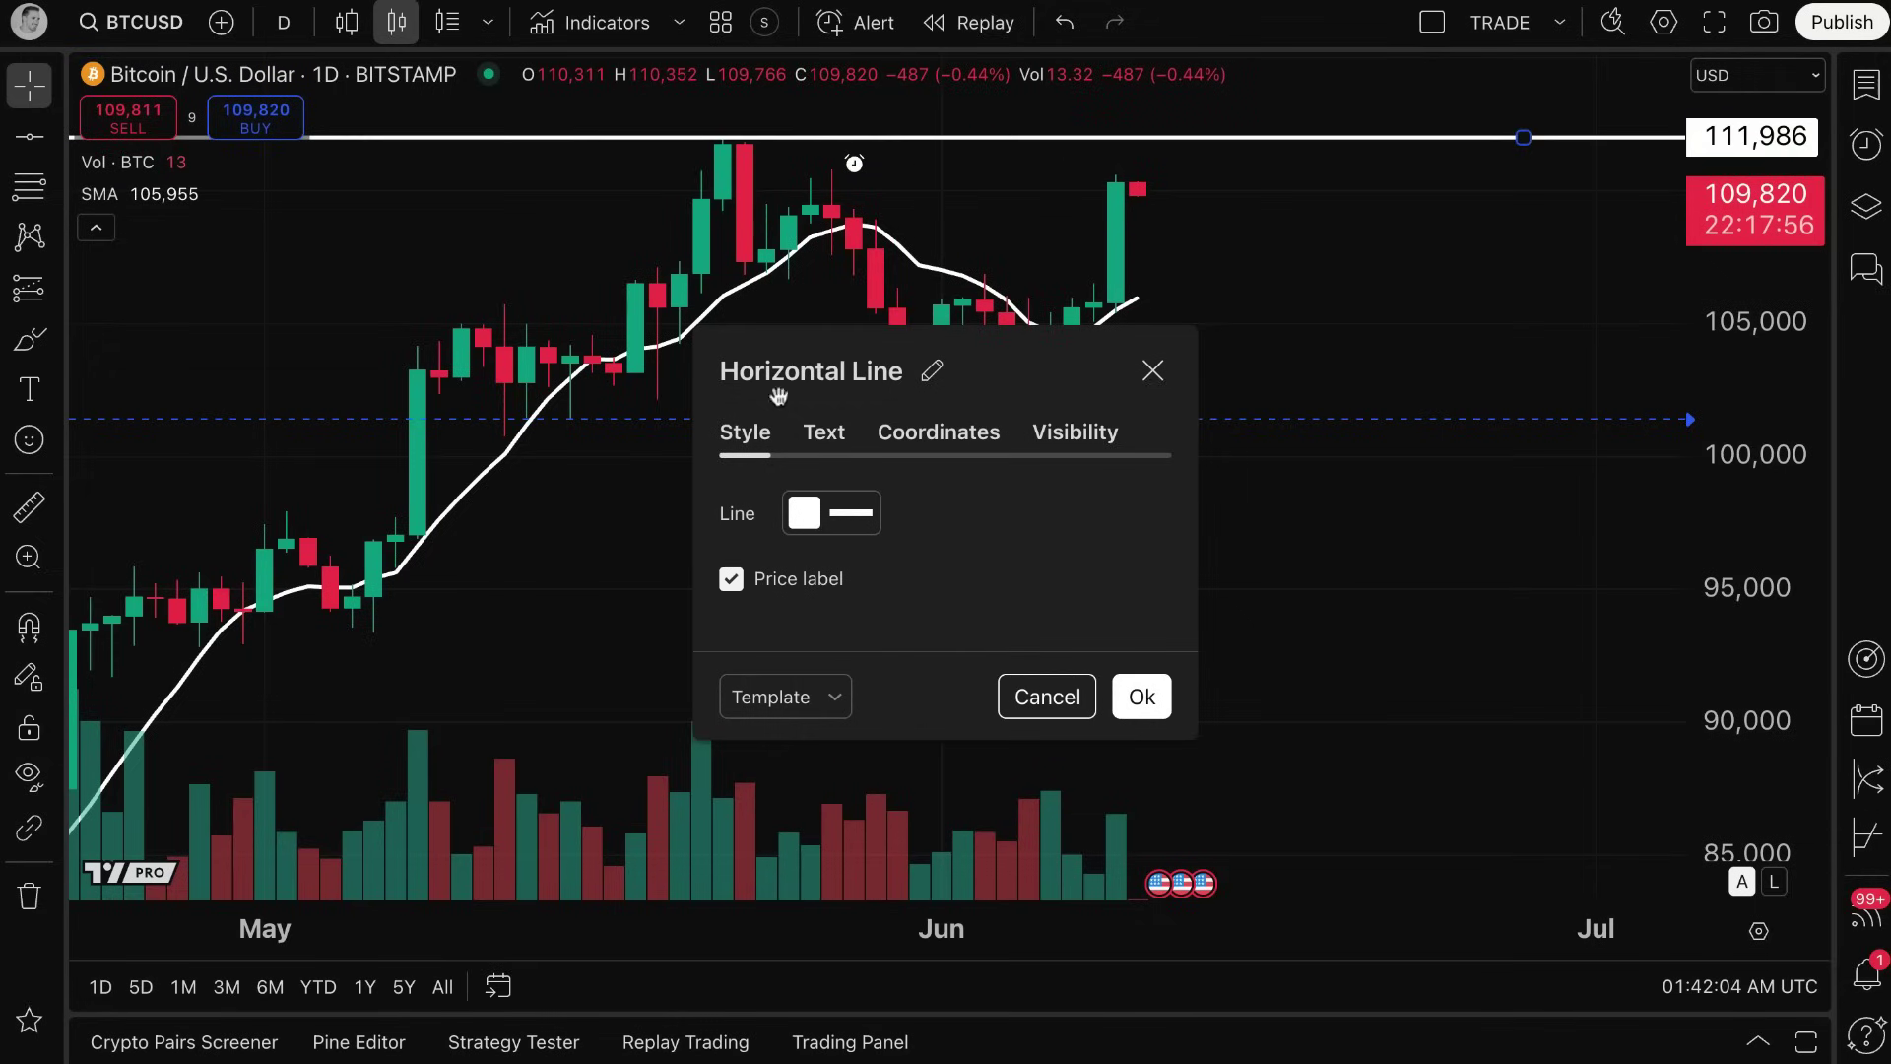
Label the horizontal line "Alert at highs" with white text.
{"action": "left_click", "coordinate": [824, 435]}
{"action": "type", "text": "Alert a"}
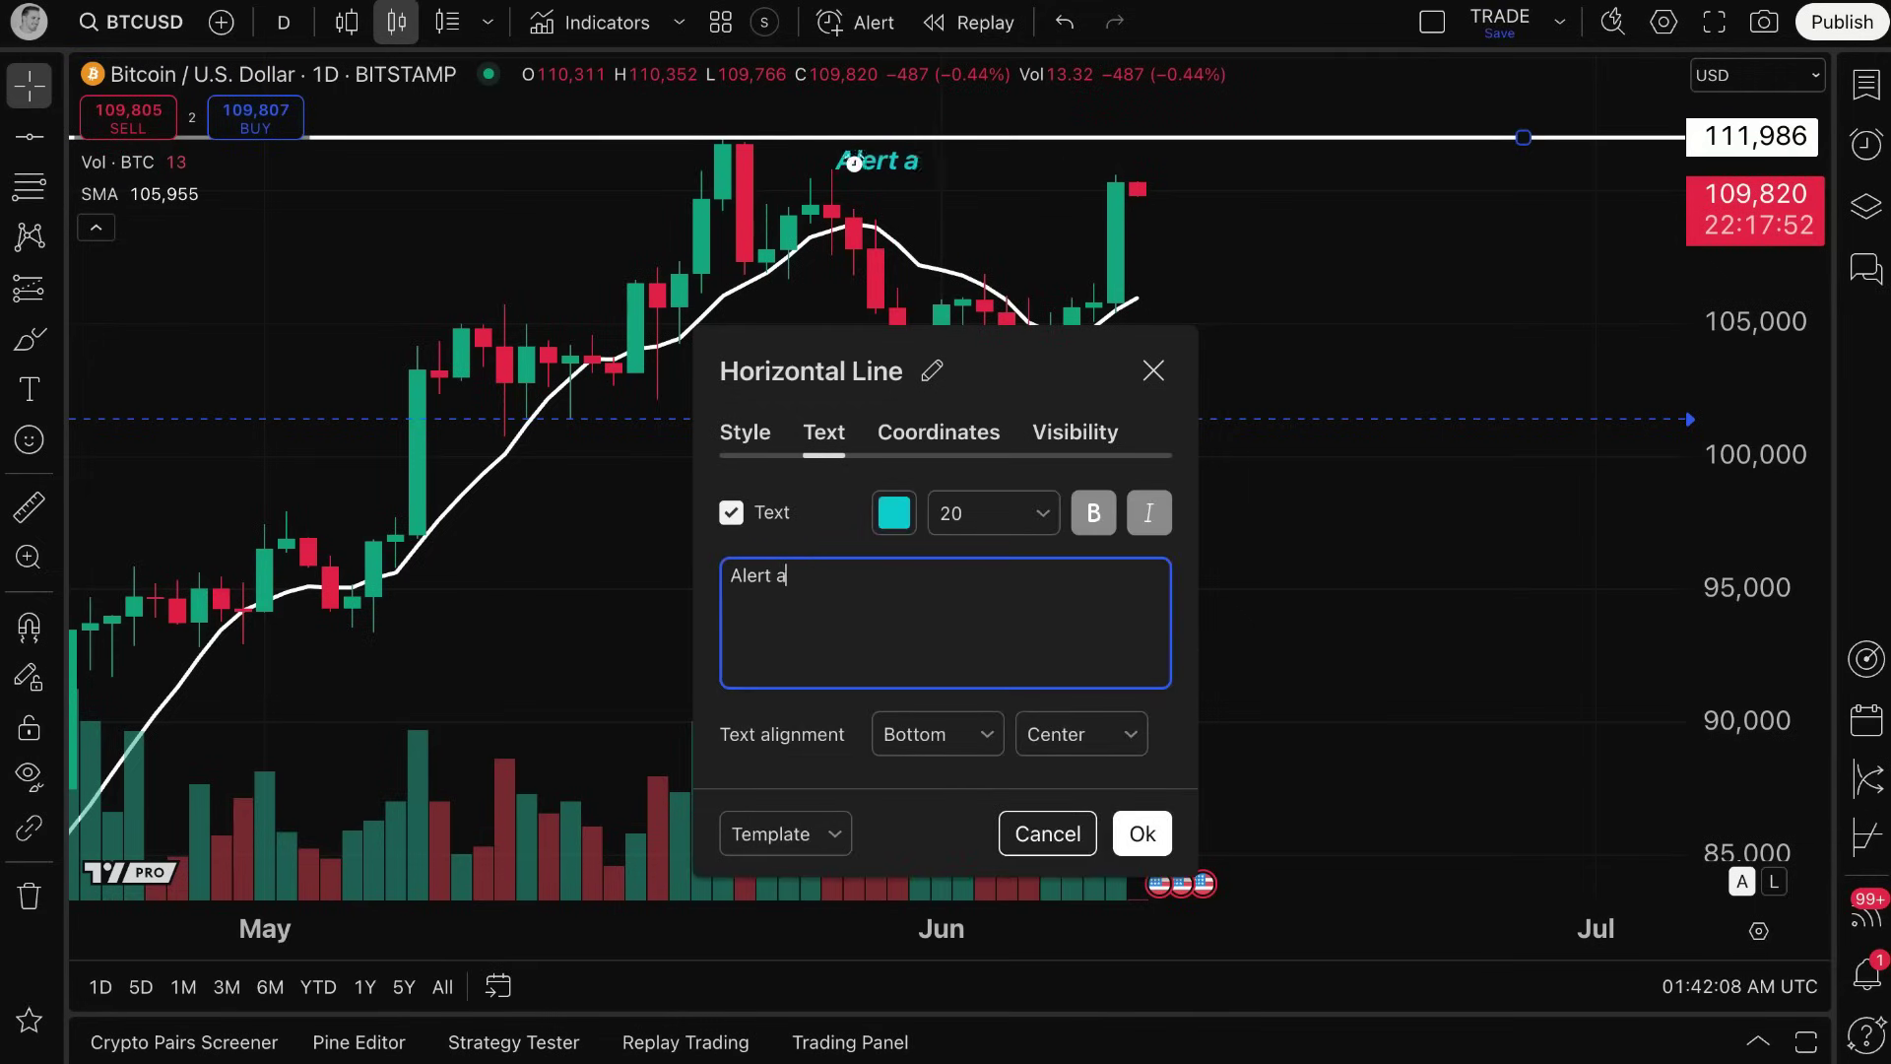
{"action": "type", "text": "t highs"}
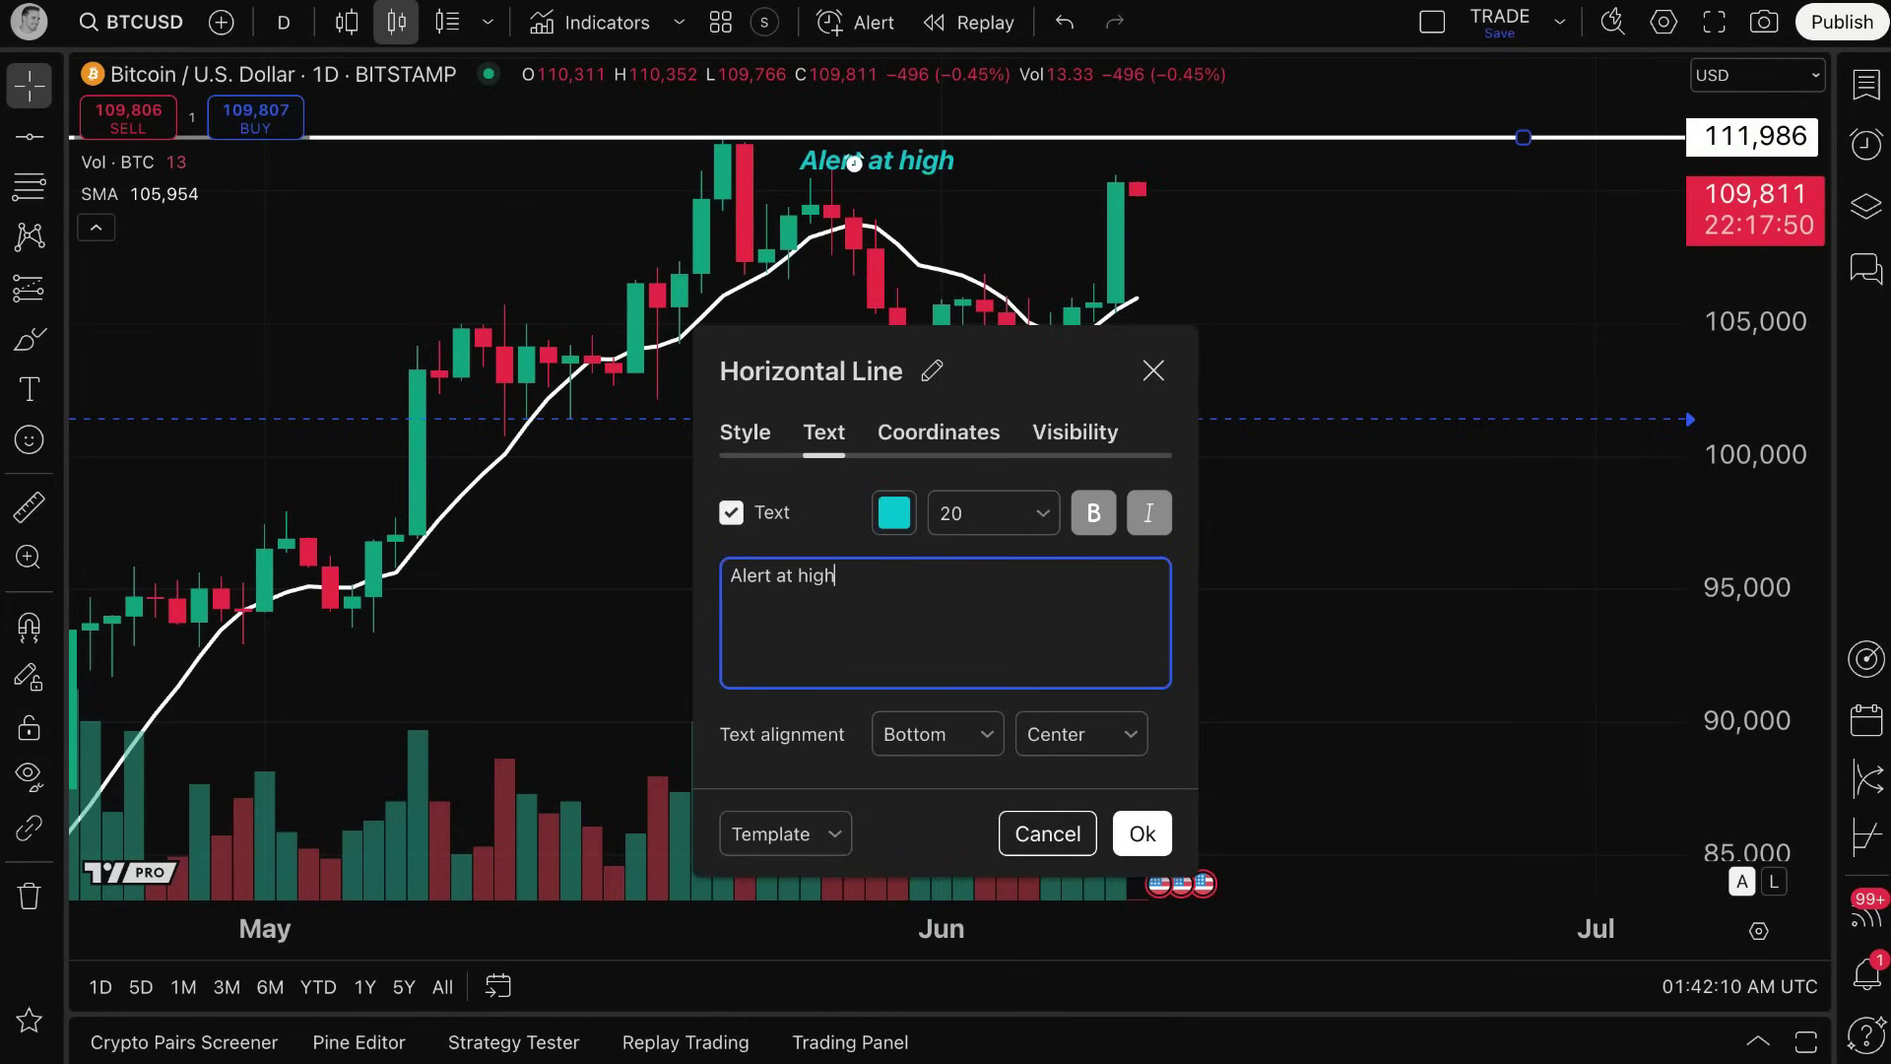
{"action": "left_click", "coordinate": [891, 513]}
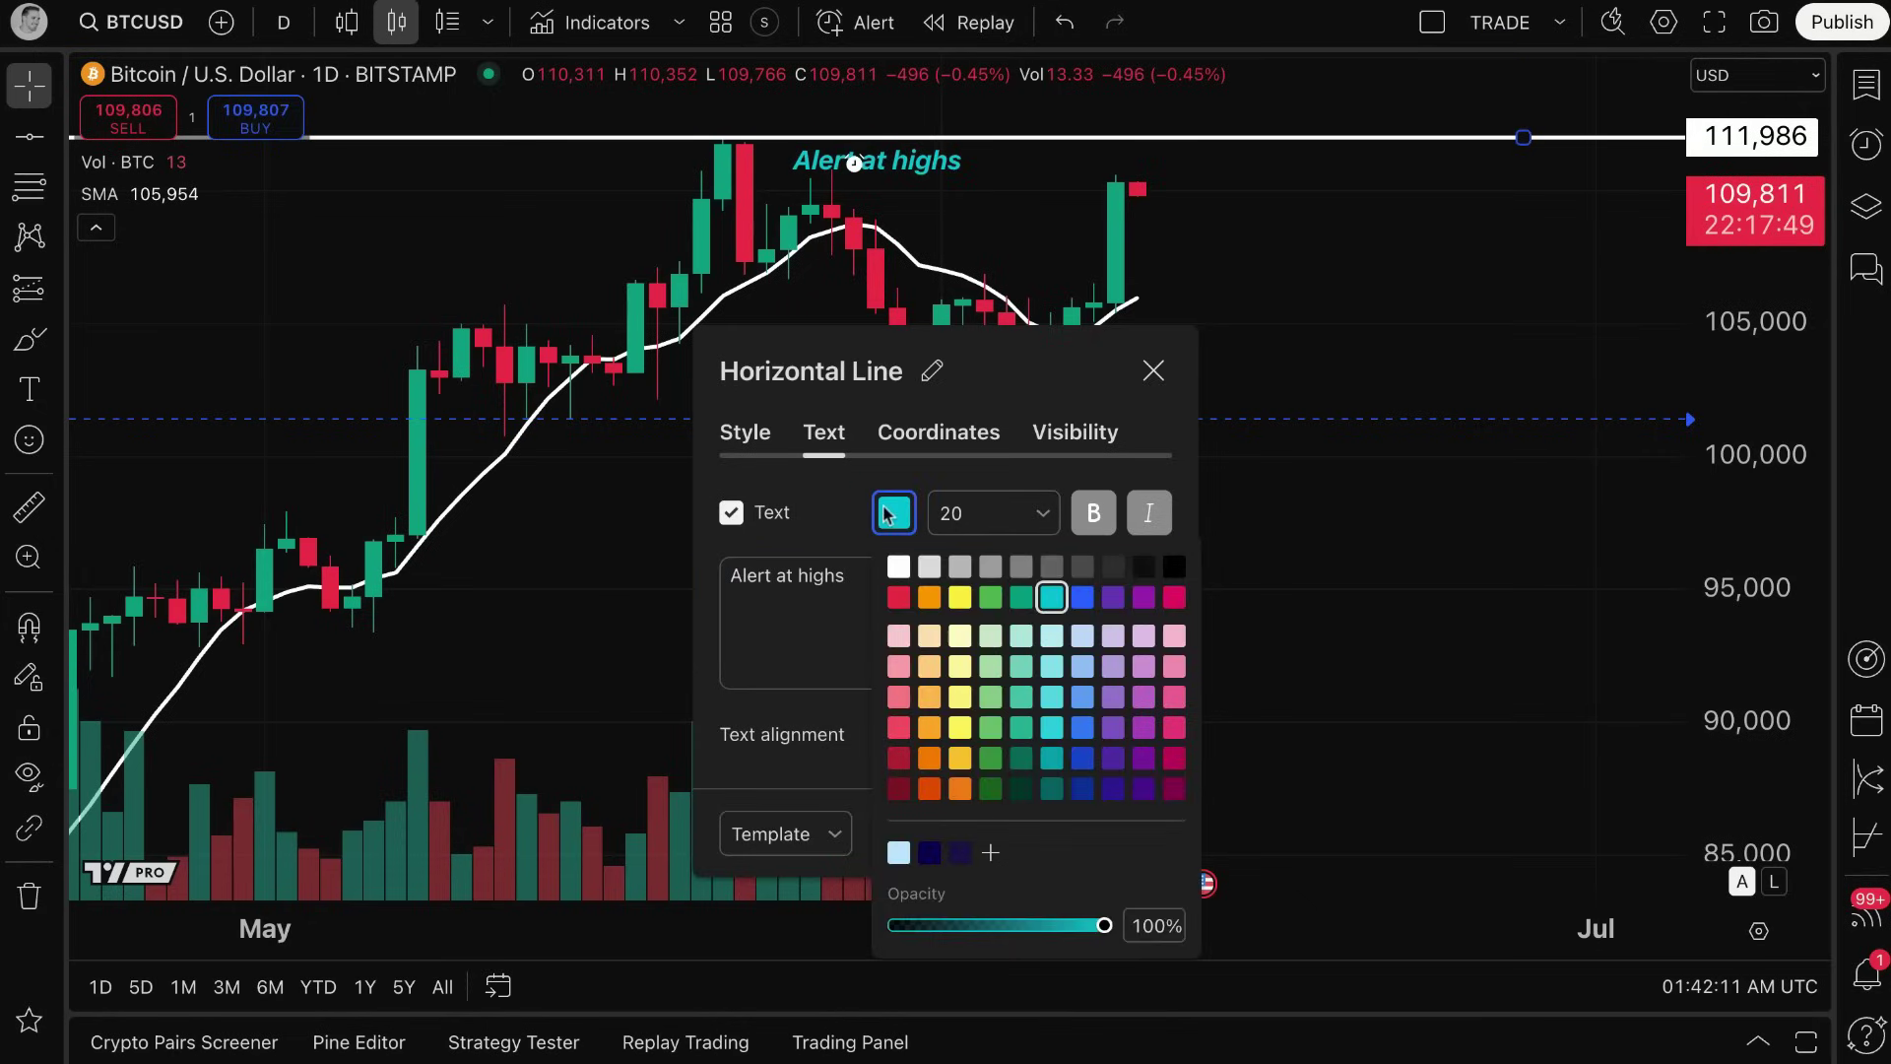
{"action": "left_click", "coordinate": [898, 566]}
{"action": "left_click", "coordinate": [1007, 463]}
Align the horizontal line's label to the right and close the line's settings.
{"action": "left_click", "coordinate": [746, 433]}
{"action": "left_click", "coordinate": [823, 445]}
{"action": "left_click", "coordinate": [1060, 736]}
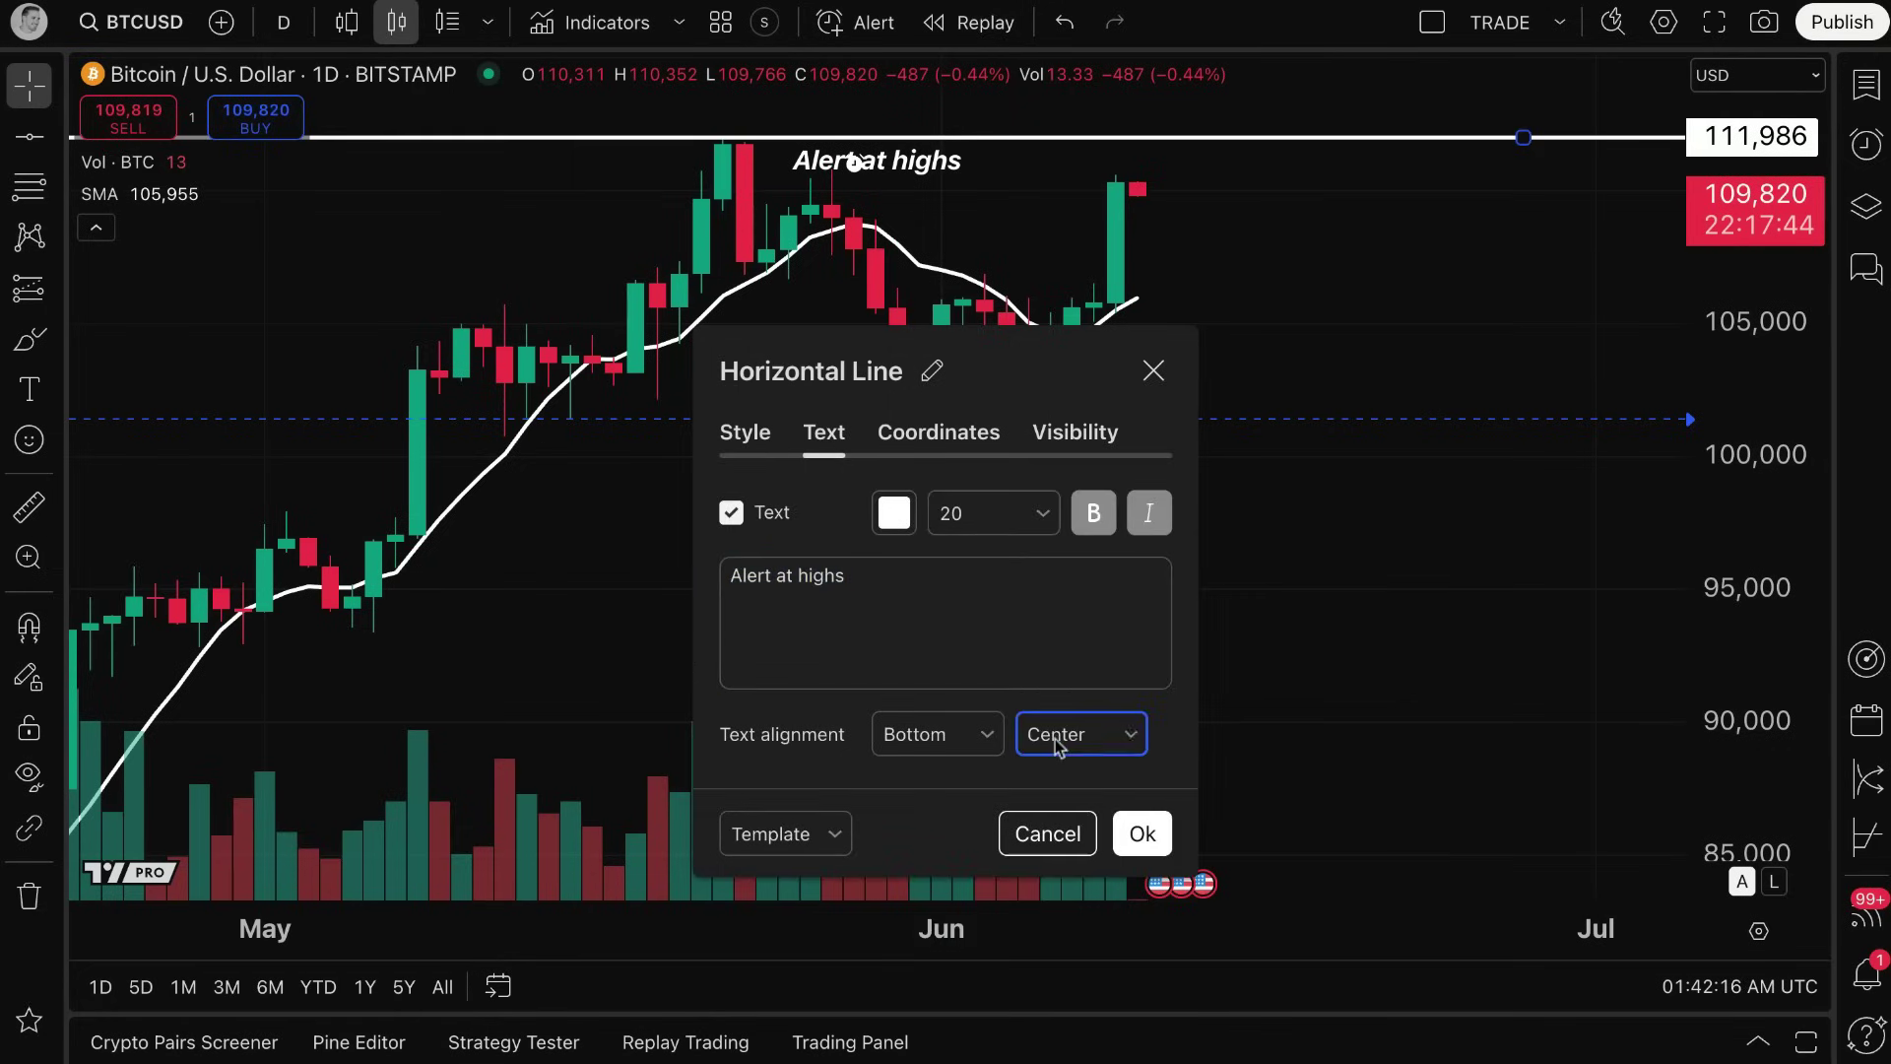
{"action": "left_click", "coordinate": [975, 737]}
{"action": "left_click", "coordinate": [1044, 737]}
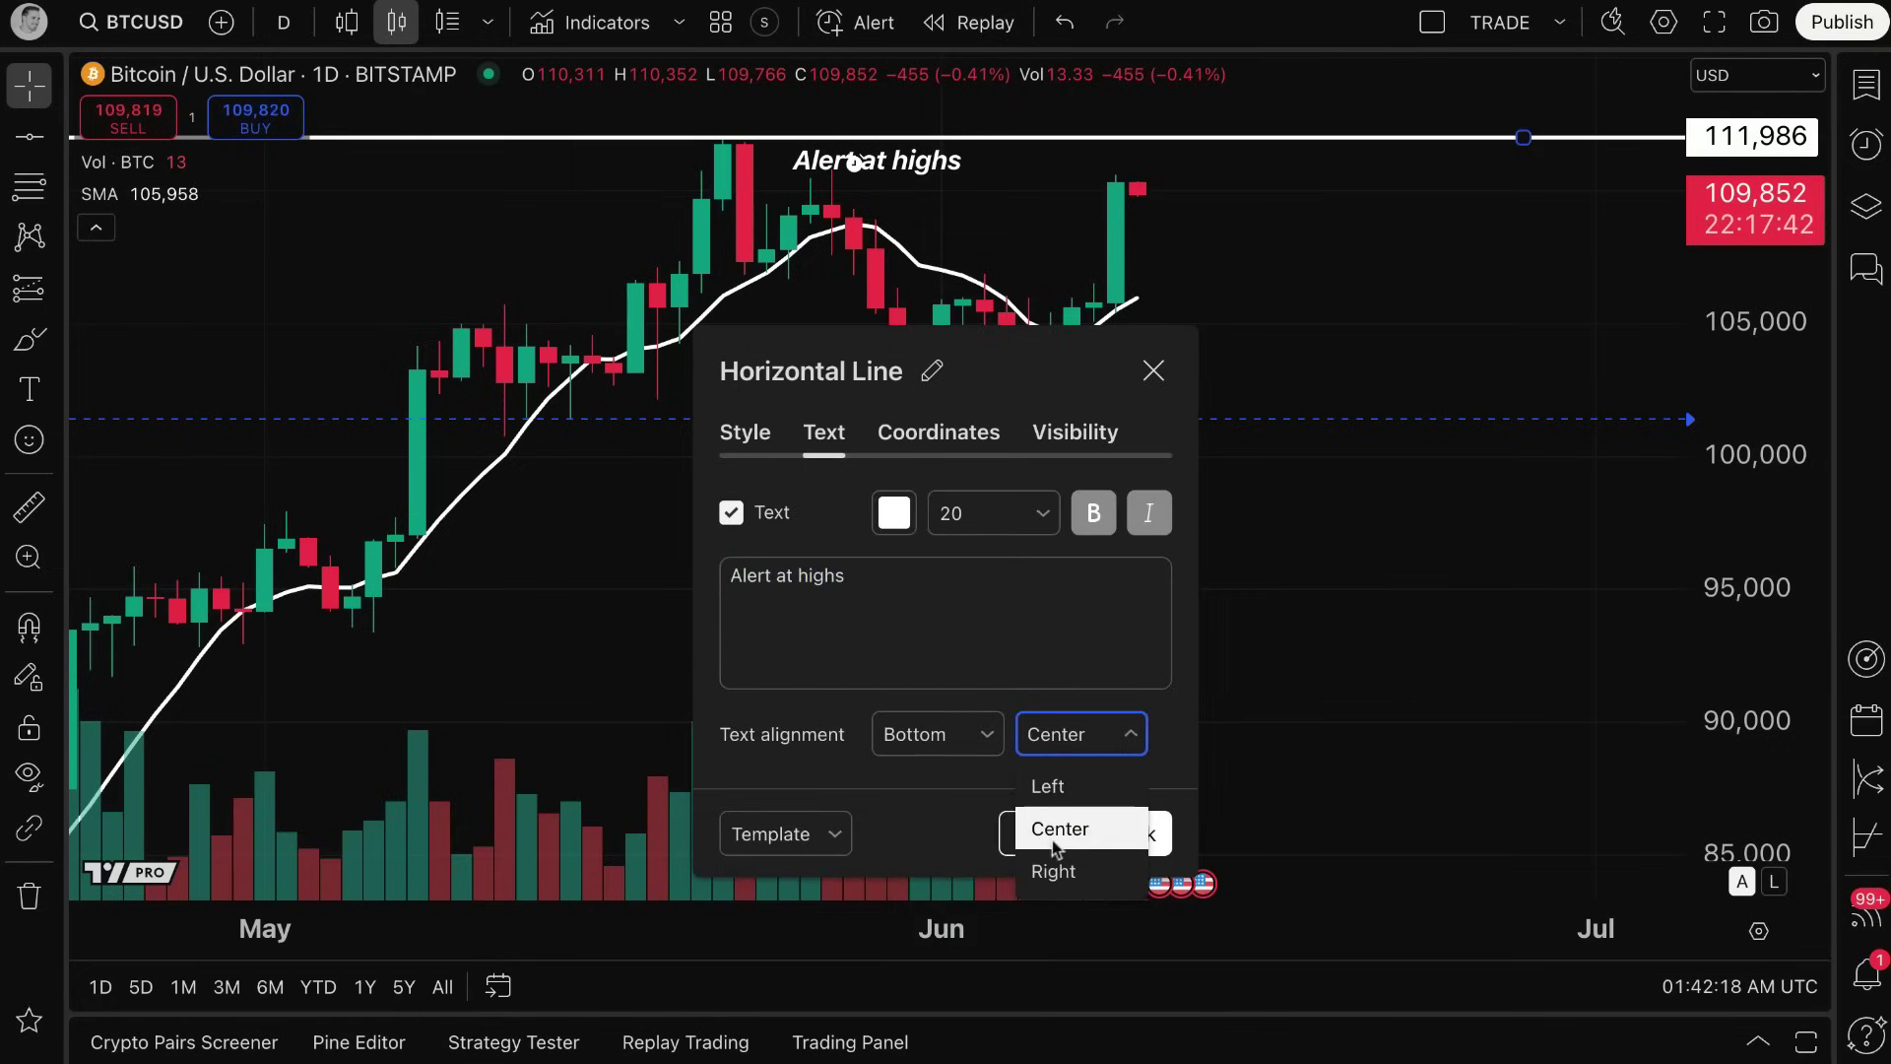
{"action": "left_click", "coordinate": [1046, 874]}
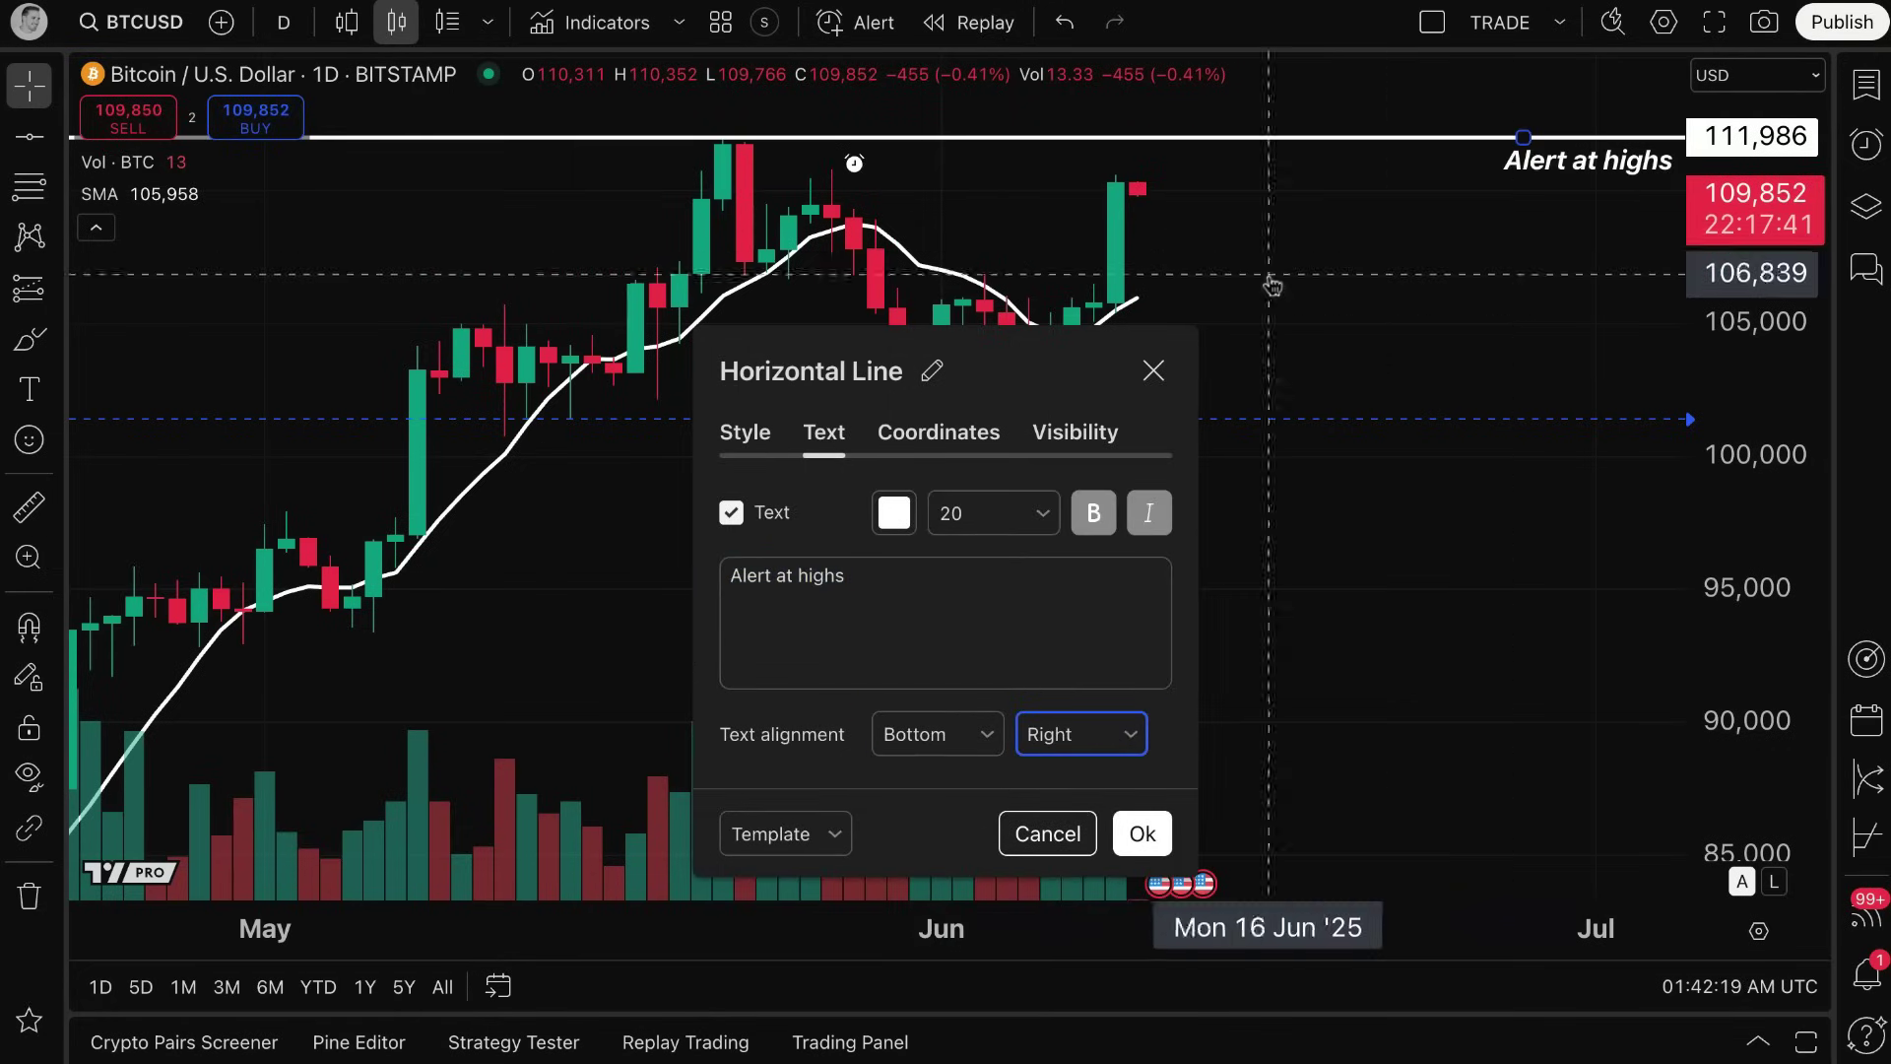
{"action": "left_click", "coordinate": [1154, 371]}
{"action": "left_click_drag", "start_coordinate": [1317, 291], "coordinate": [1084, 279]}
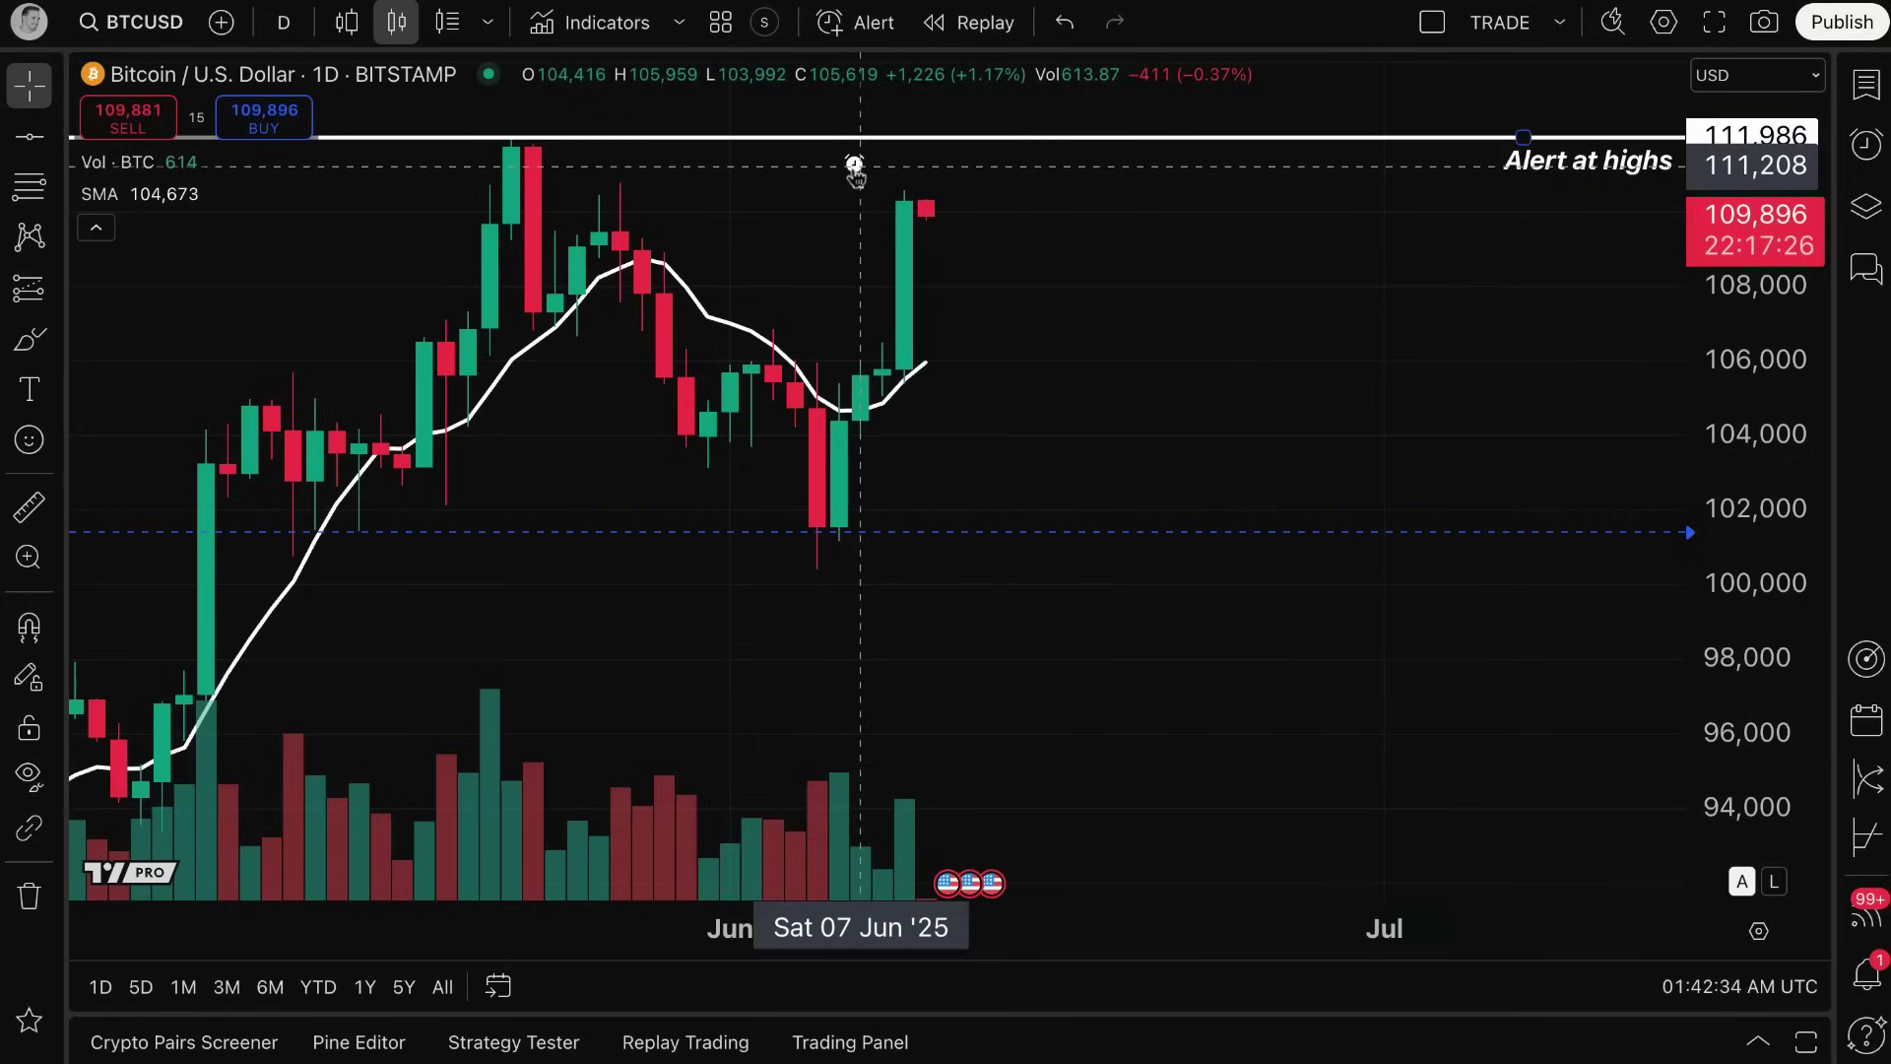
Open the alerts list and sort the alerts by date created, newest first.
{"action": "left_click", "coordinate": [1864, 165]}
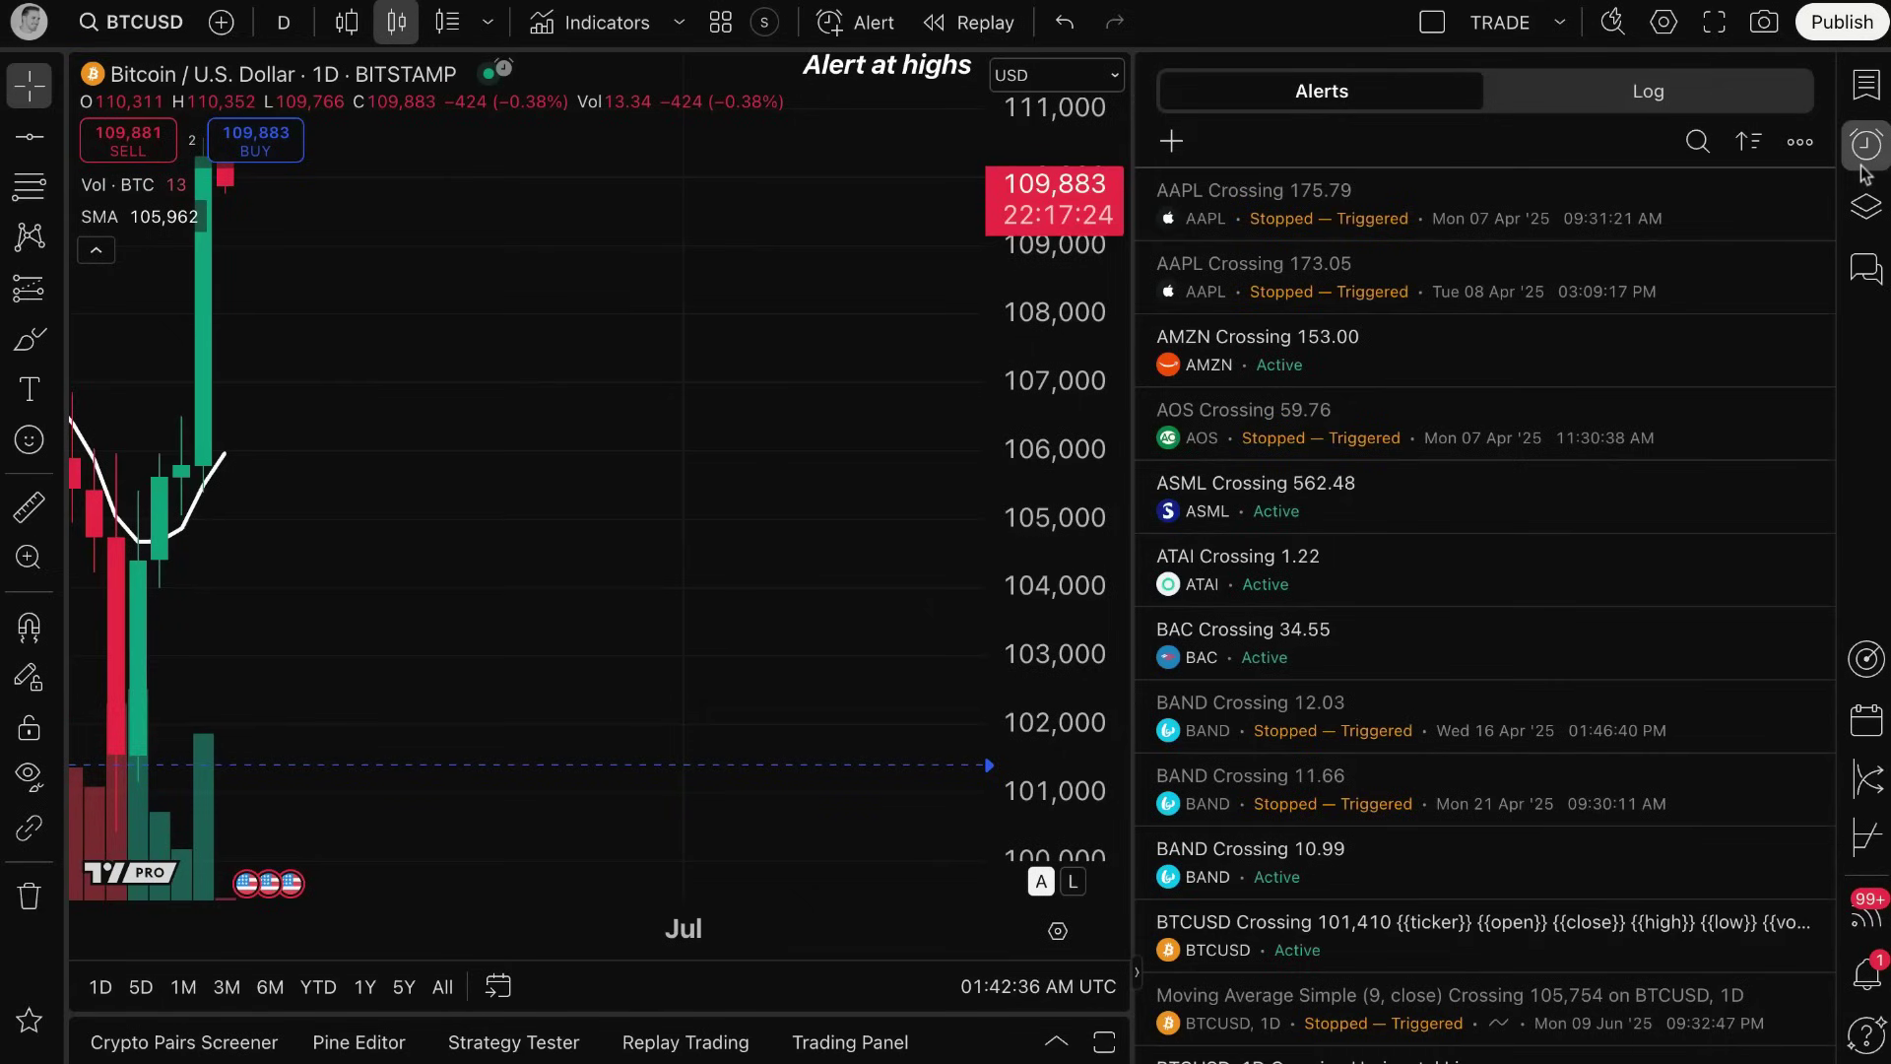
{"action": "left_click", "coordinate": [1700, 106]}
{"action": "left_click", "coordinate": [1430, 92]}
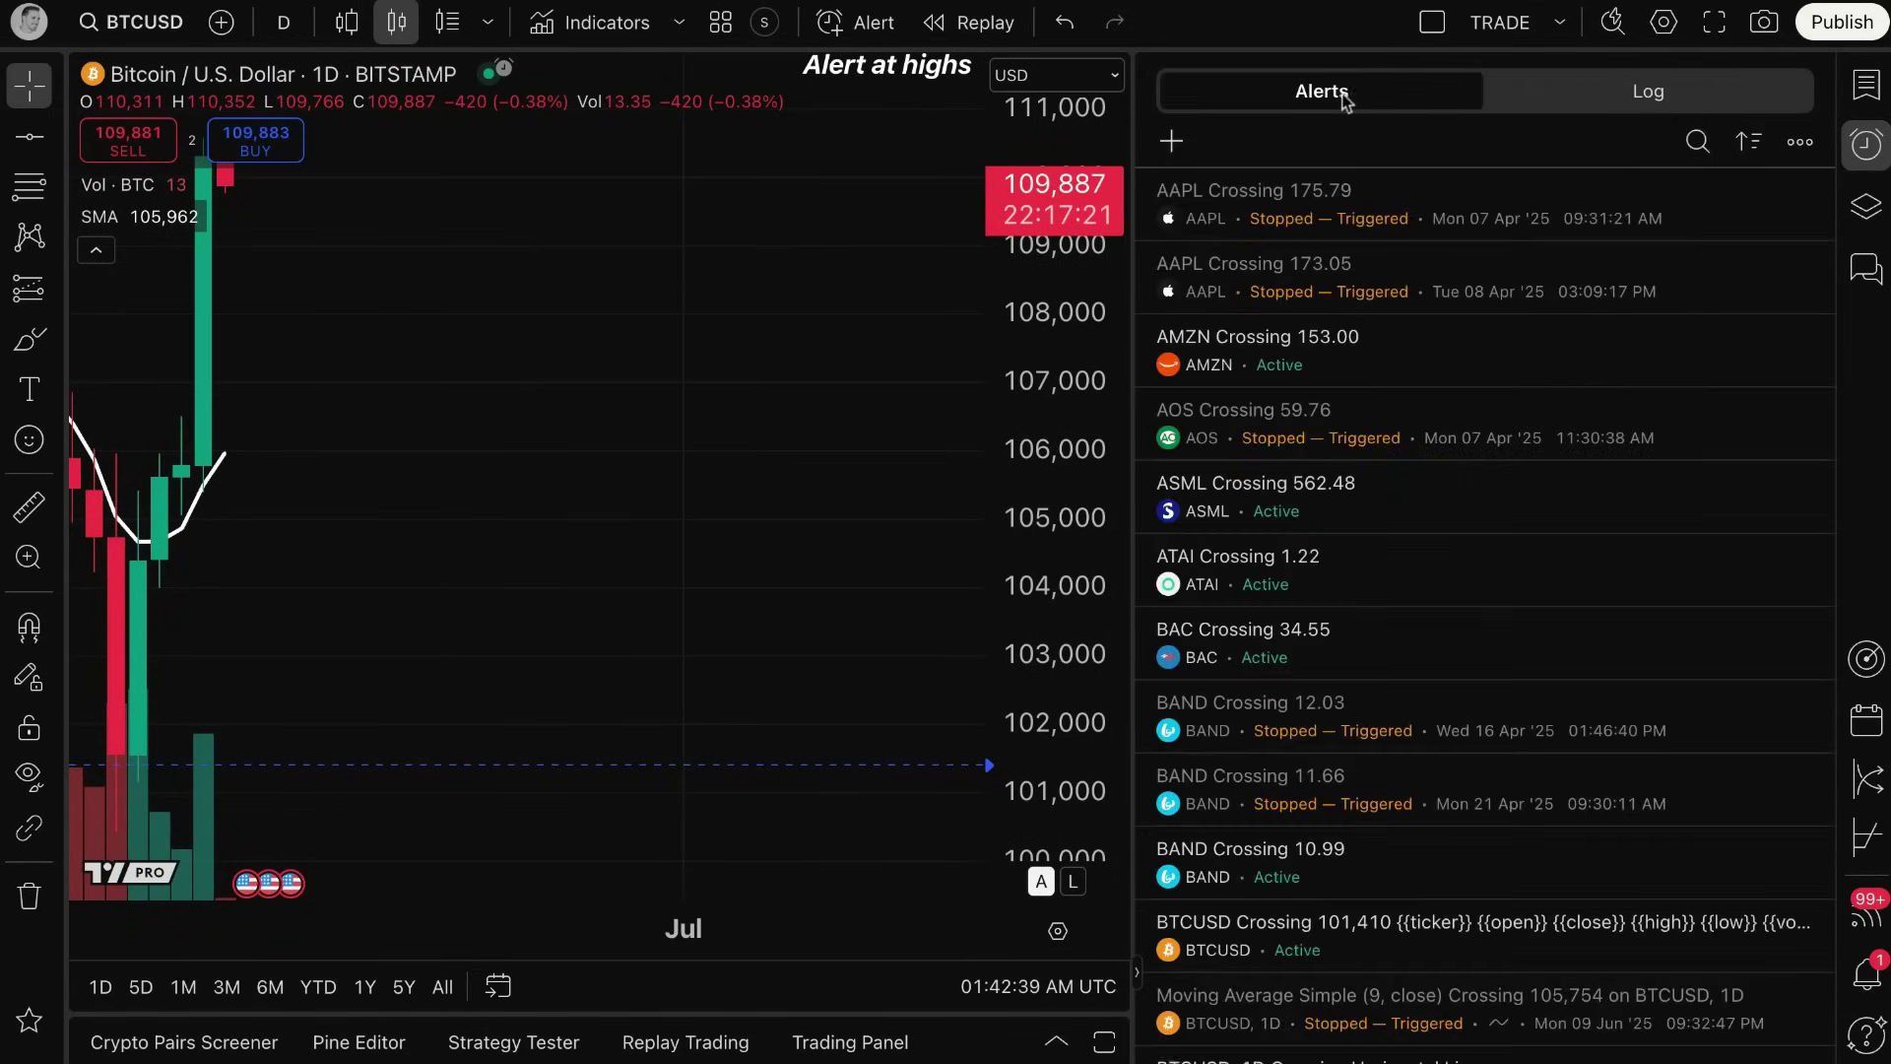
{"action": "left_click", "coordinate": [1752, 150]}
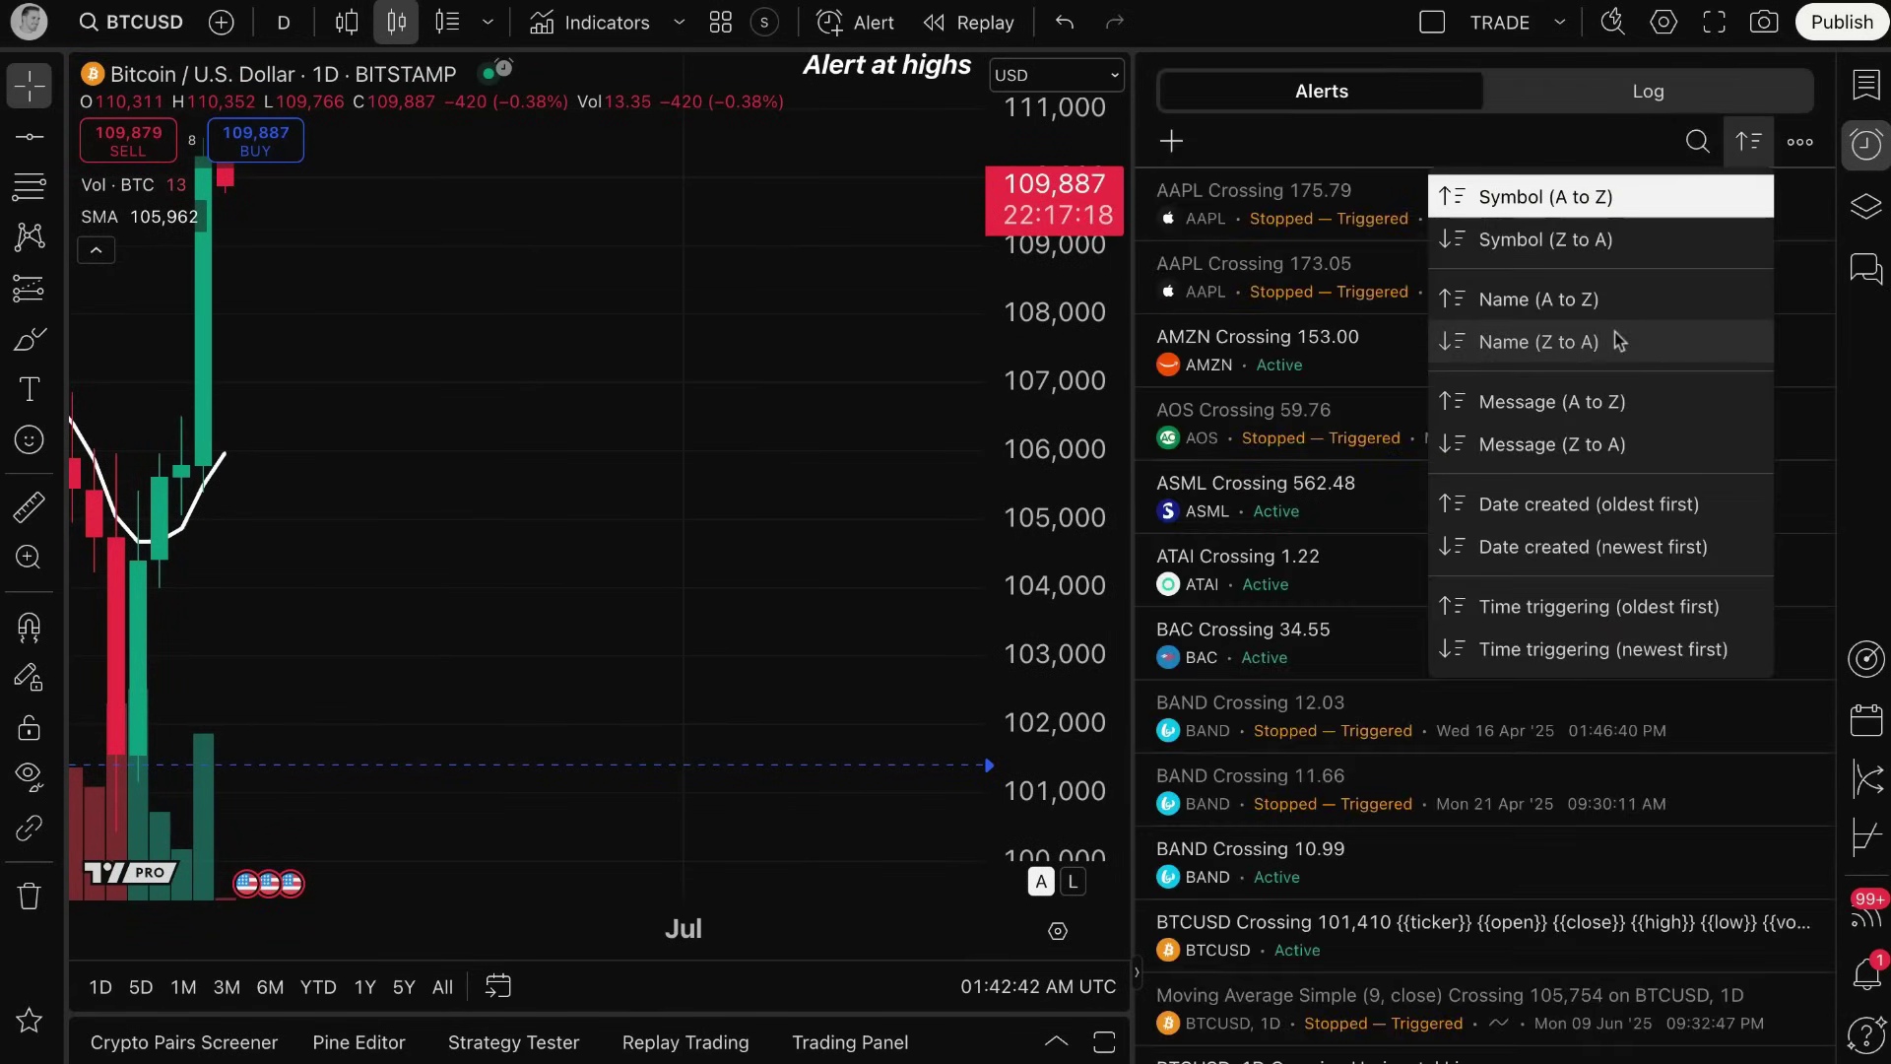
{"action": "left_click", "coordinate": [1635, 547]}
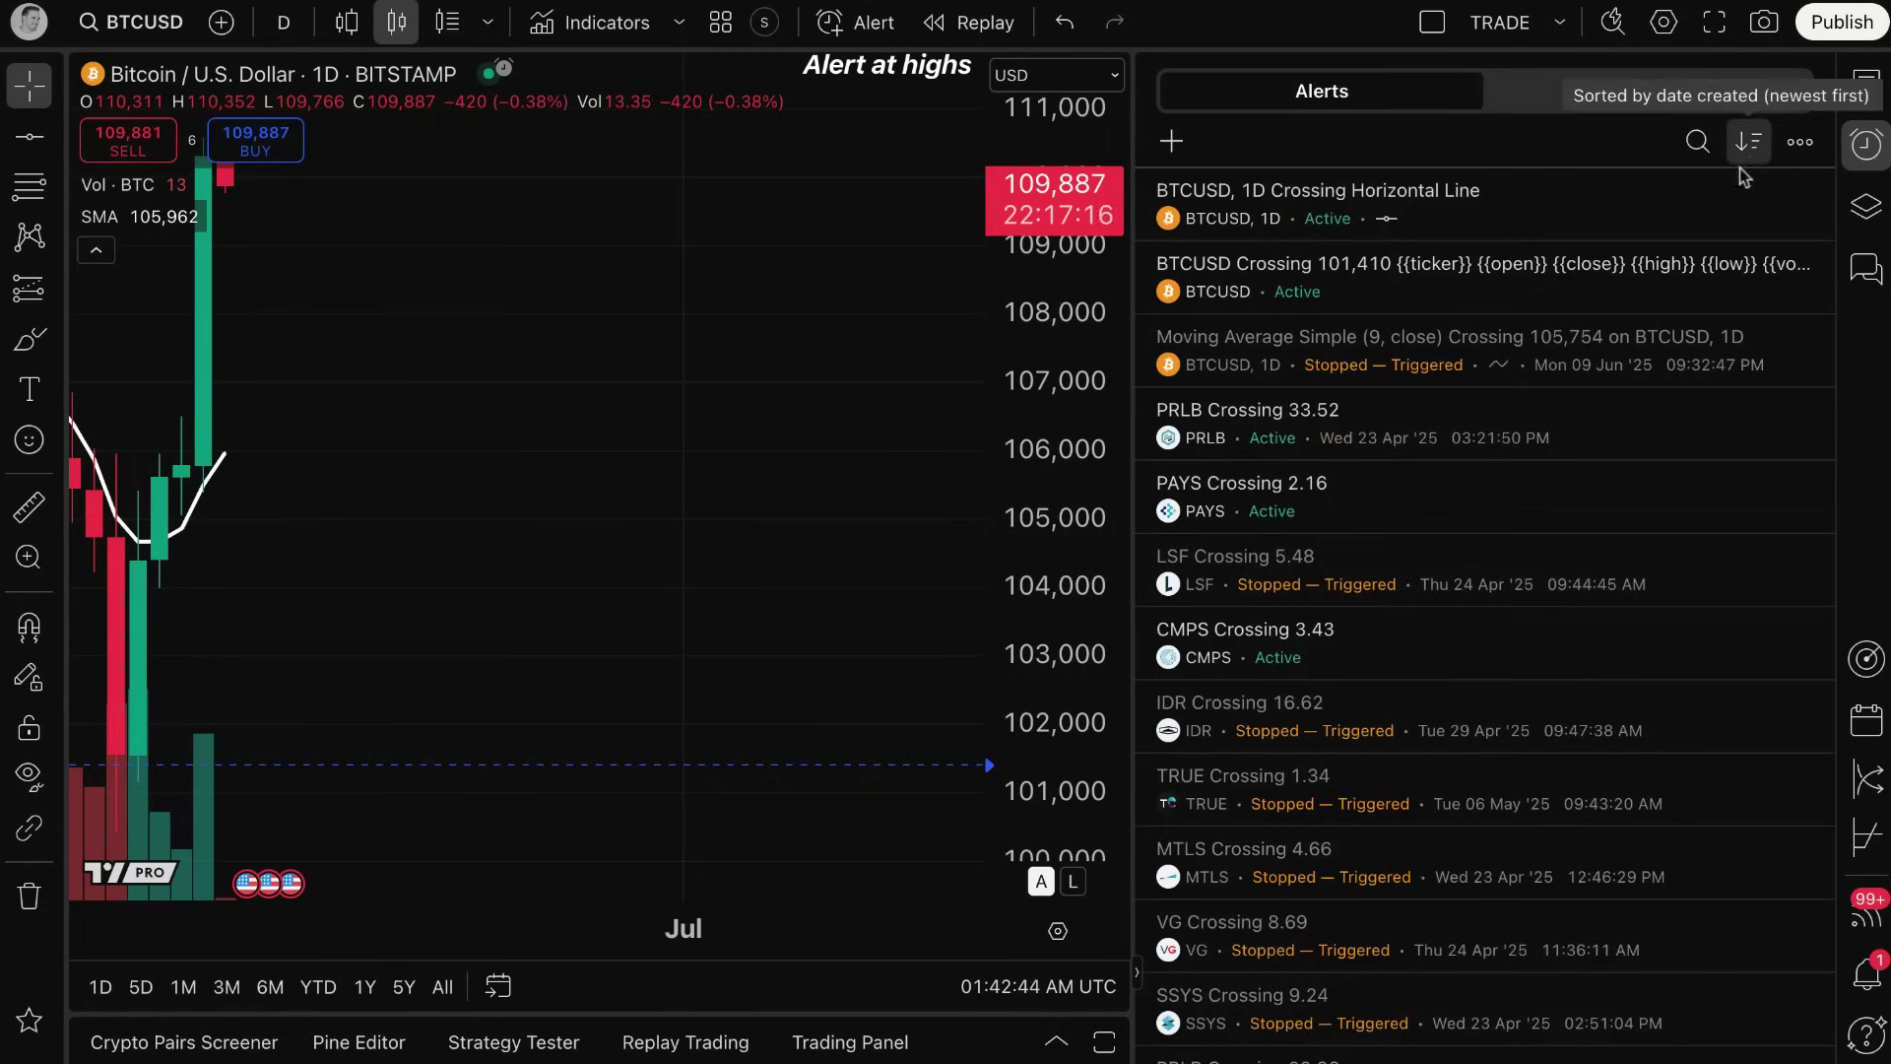
Select the BTCUSD horizontal line crossing alert to check its details, and close the alerts list to return to the full chart.
{"action": "left_click", "coordinate": [1241, 209]}
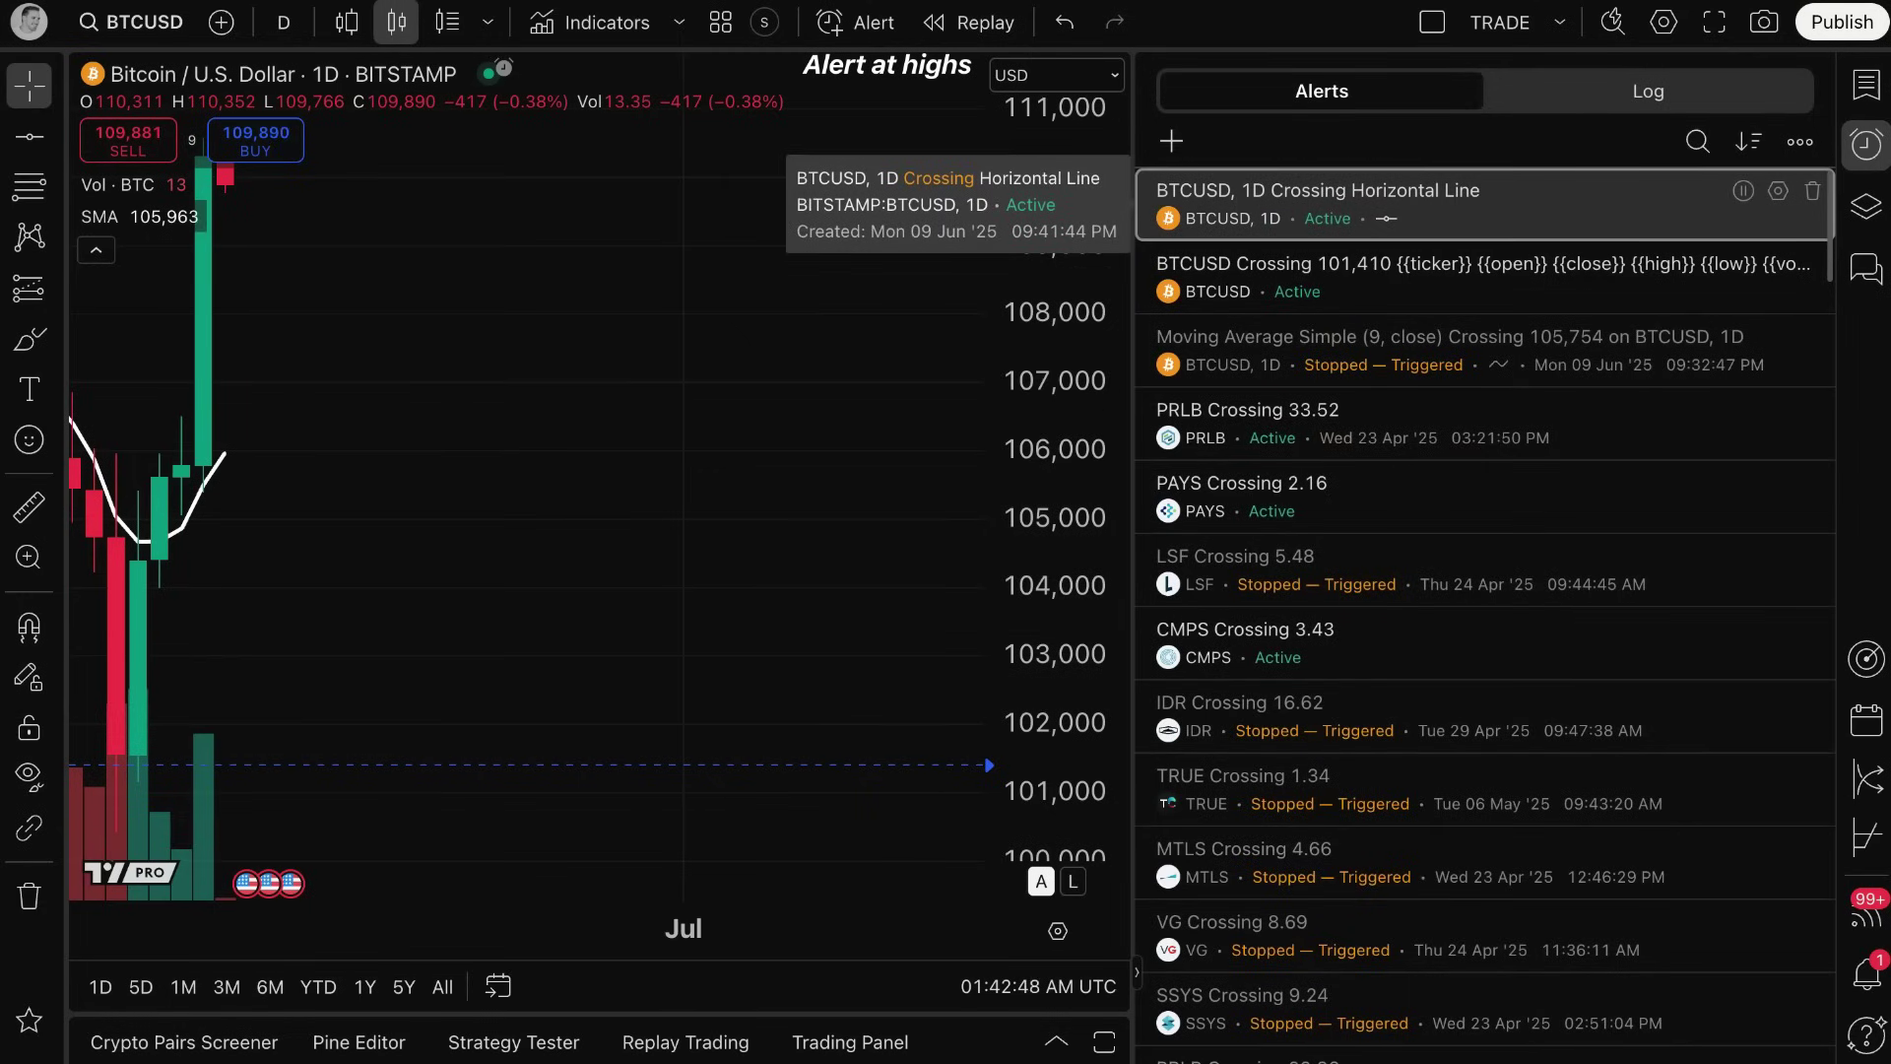
{"action": "left_click", "coordinate": [1862, 147]}
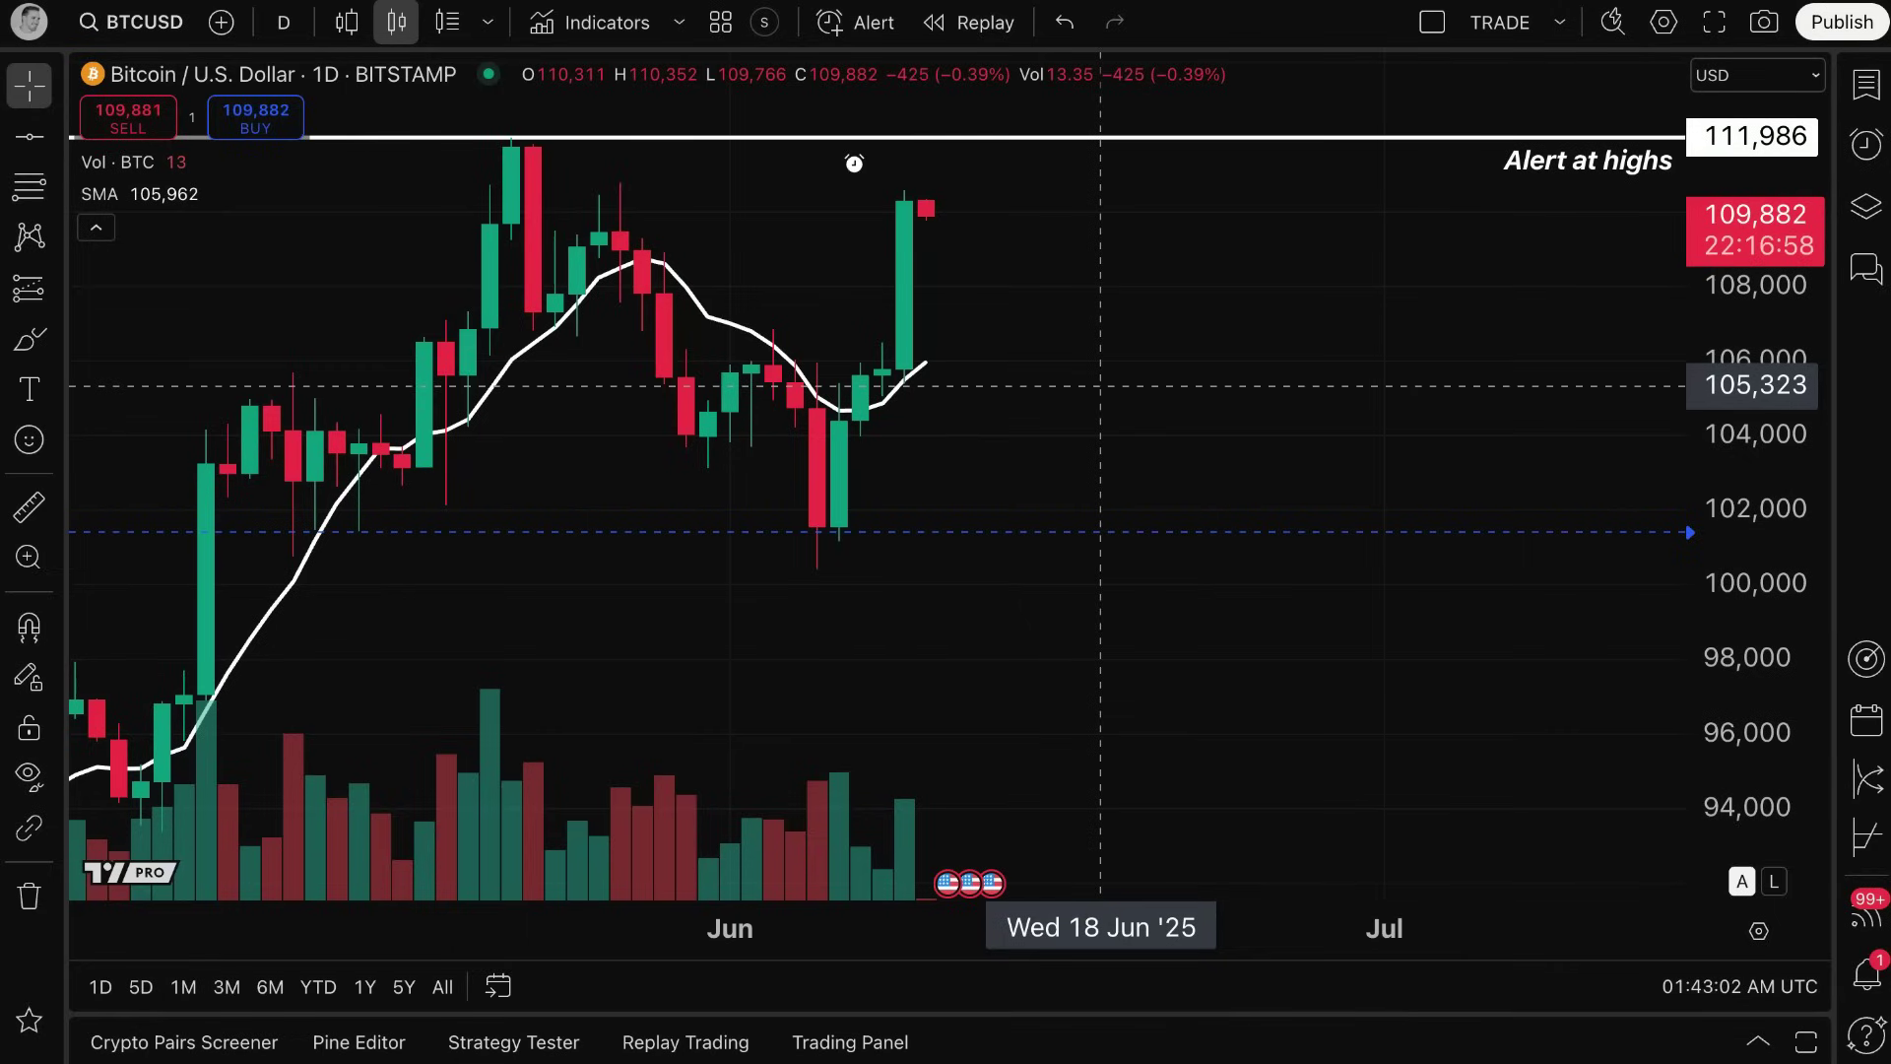
{"action": "left_click_drag", "start_coordinate": [1038, 405], "coordinate": [1168, 426]}
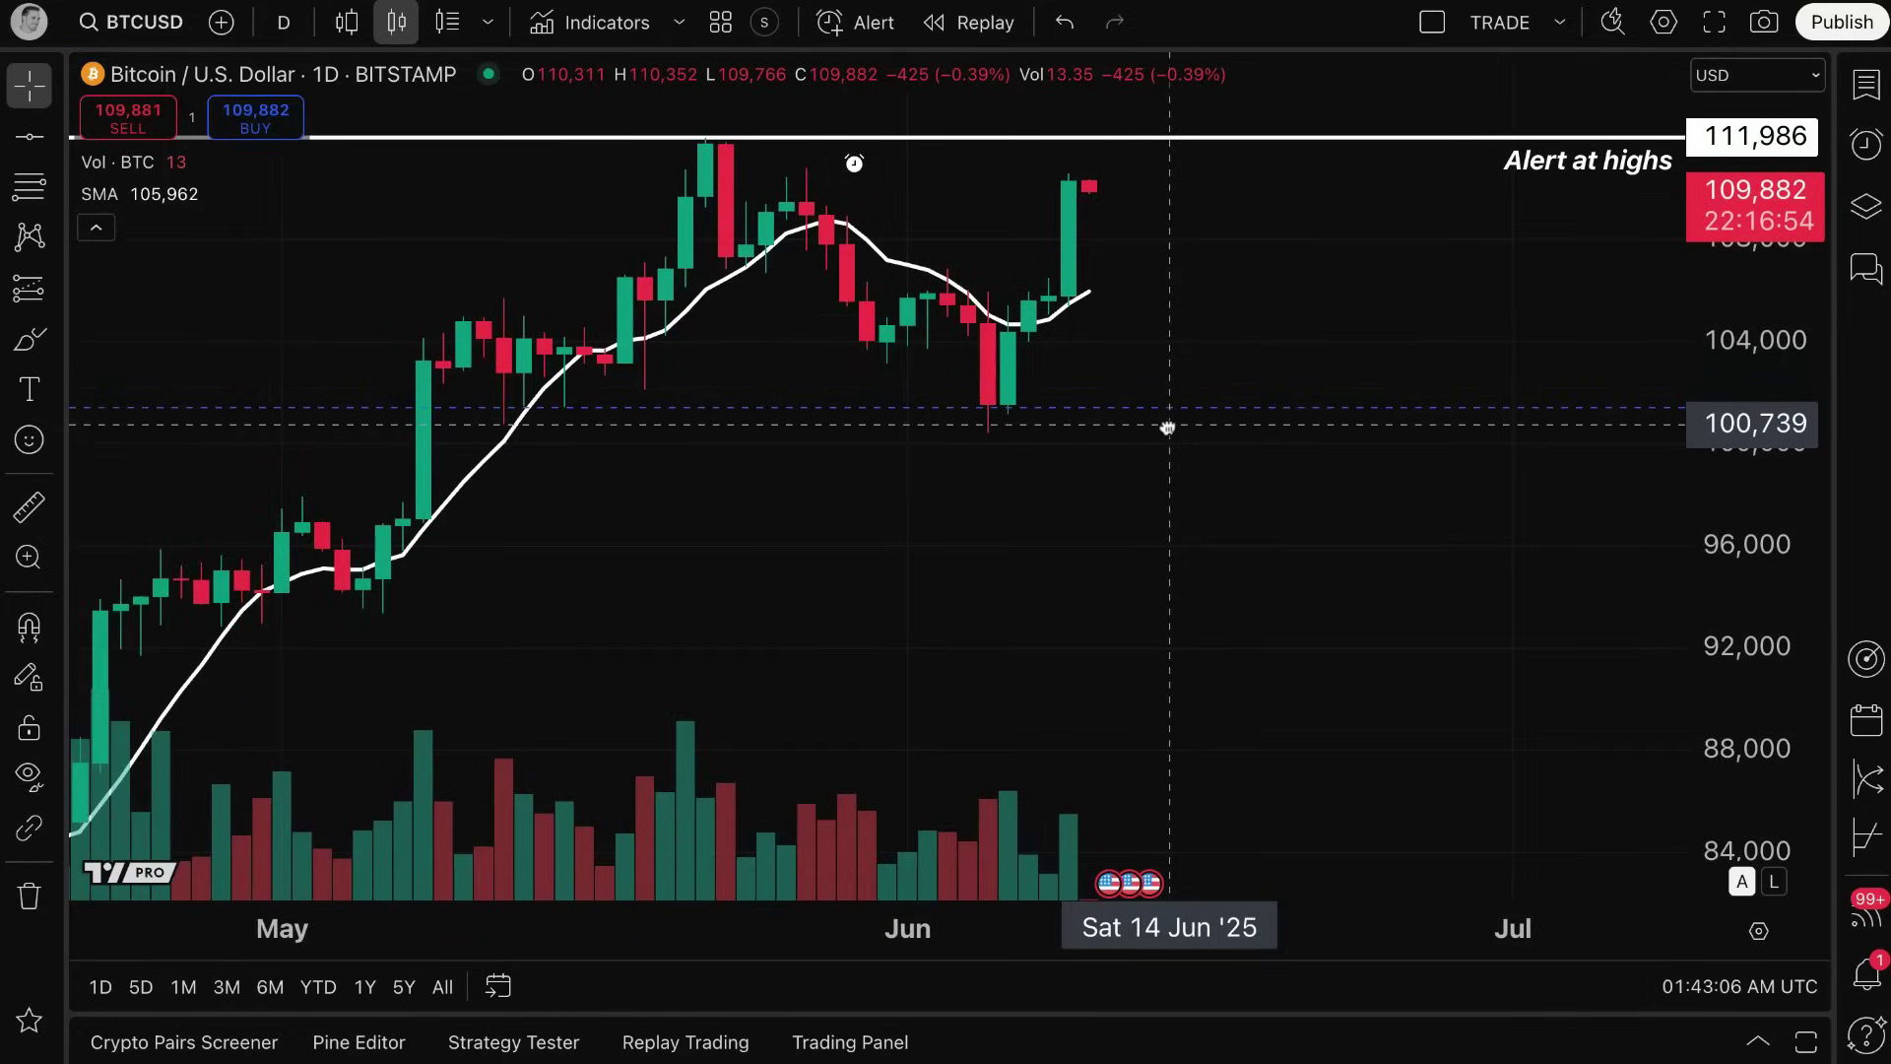